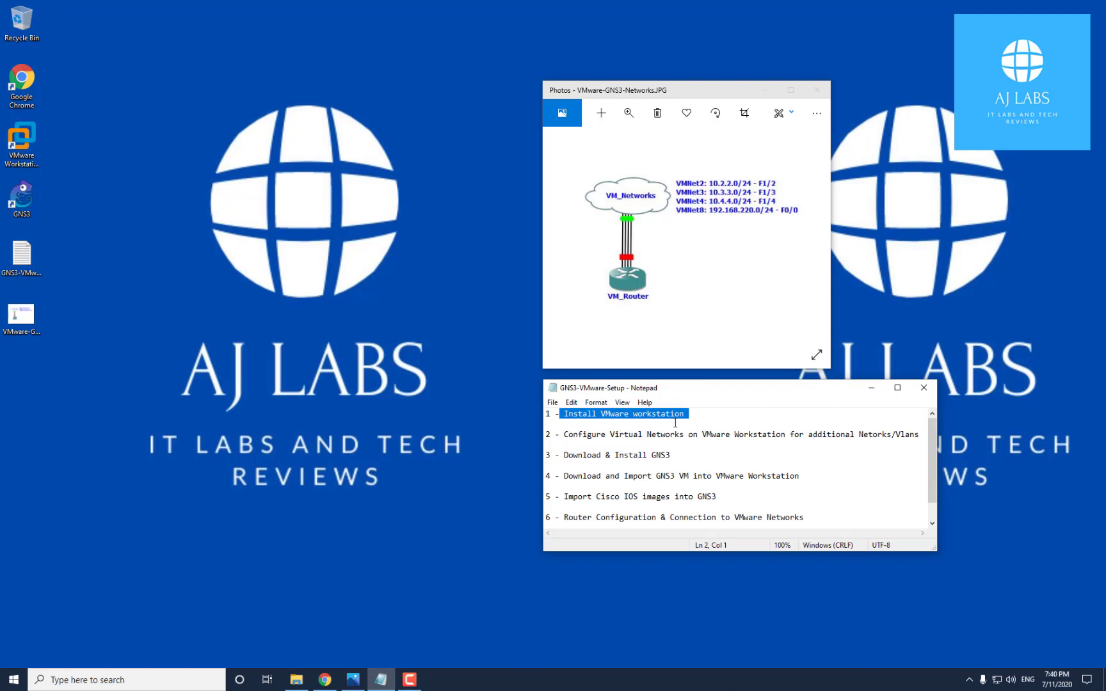
Walk through setup plan steps 1–4 in the notes: VMware install, virtual networks, GNS3 install, VM import
{"action": "left_click", "coordinate": [33, 146]}
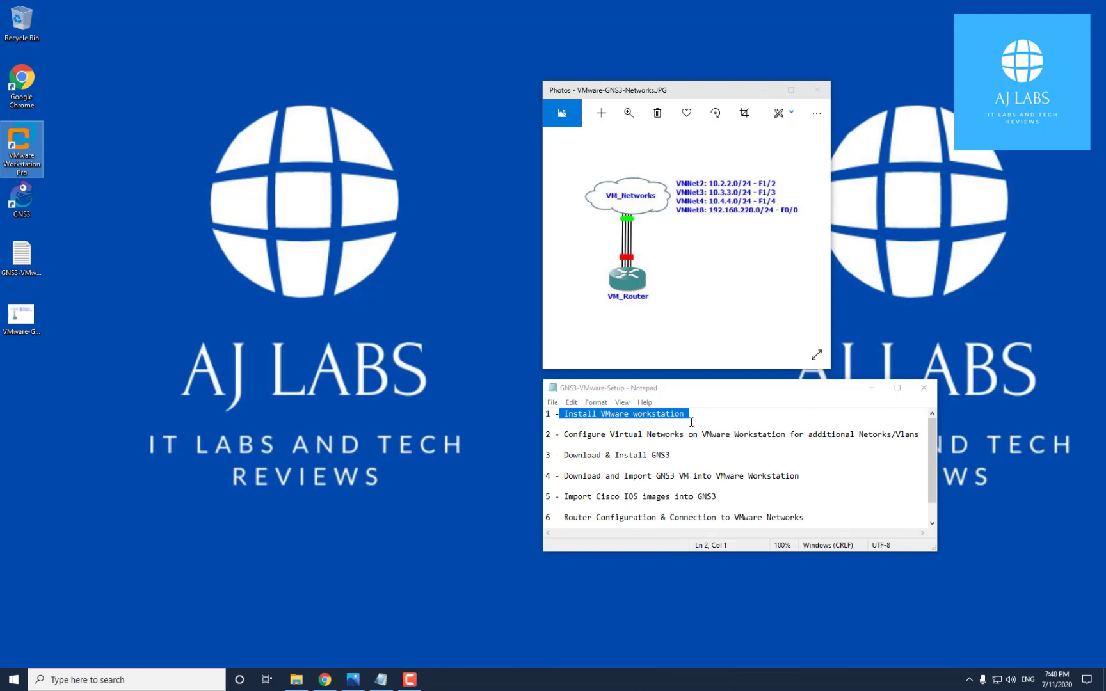
{"action": "left_click", "coordinate": [699, 416]}
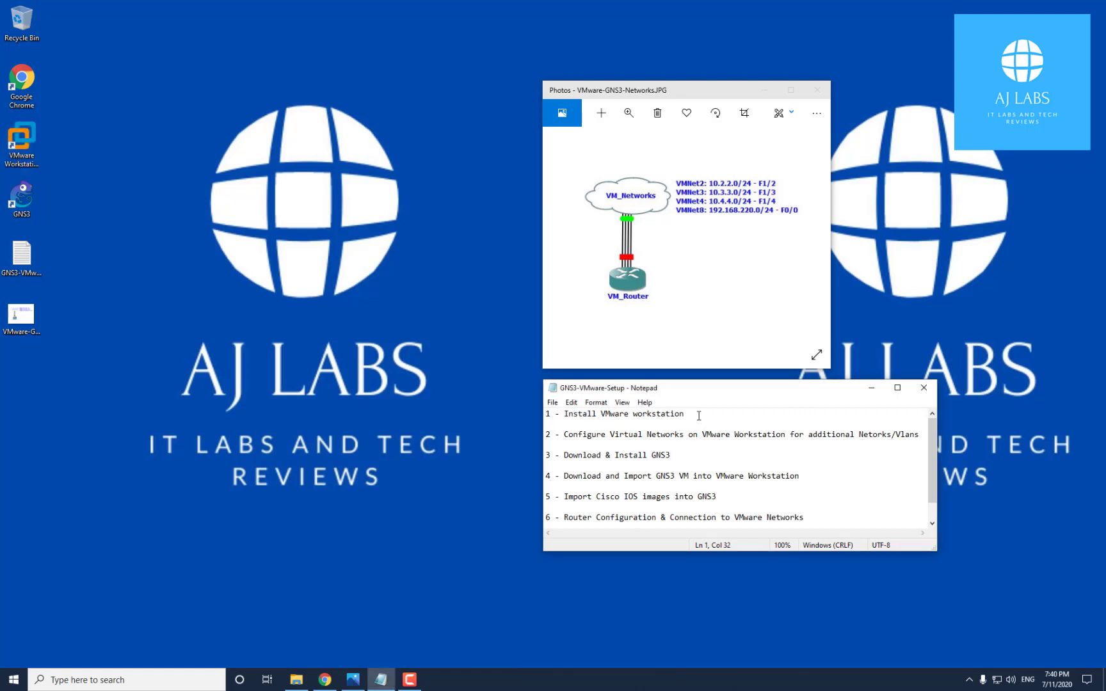
{"action": "left_click_drag", "start_coordinate": [699, 415], "coordinate": [367, 428]}
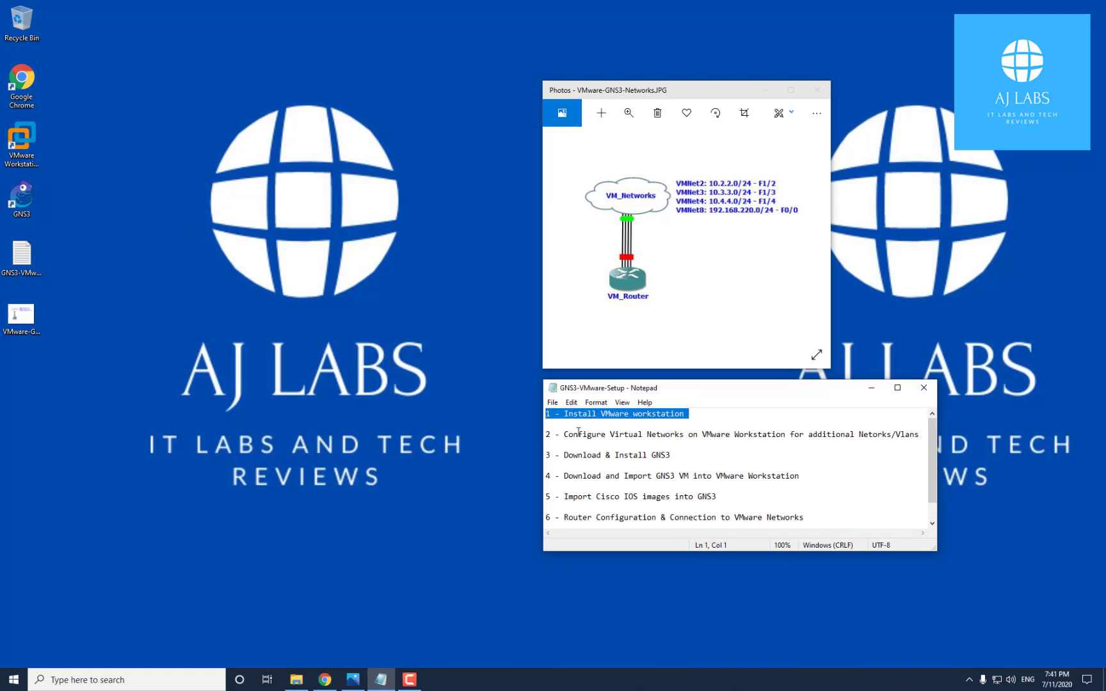
{"action": "left_click_drag", "start_coordinate": [563, 434], "coordinate": [919, 437]}
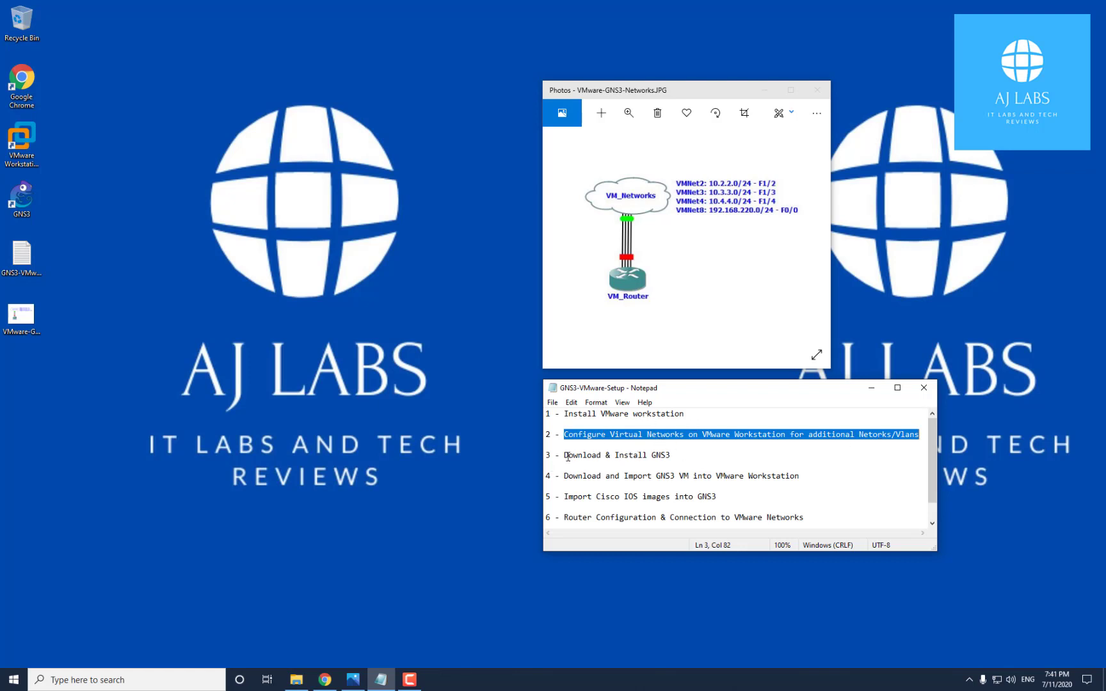
{"action": "left_click_drag", "start_coordinate": [565, 456], "coordinate": [673, 456]}
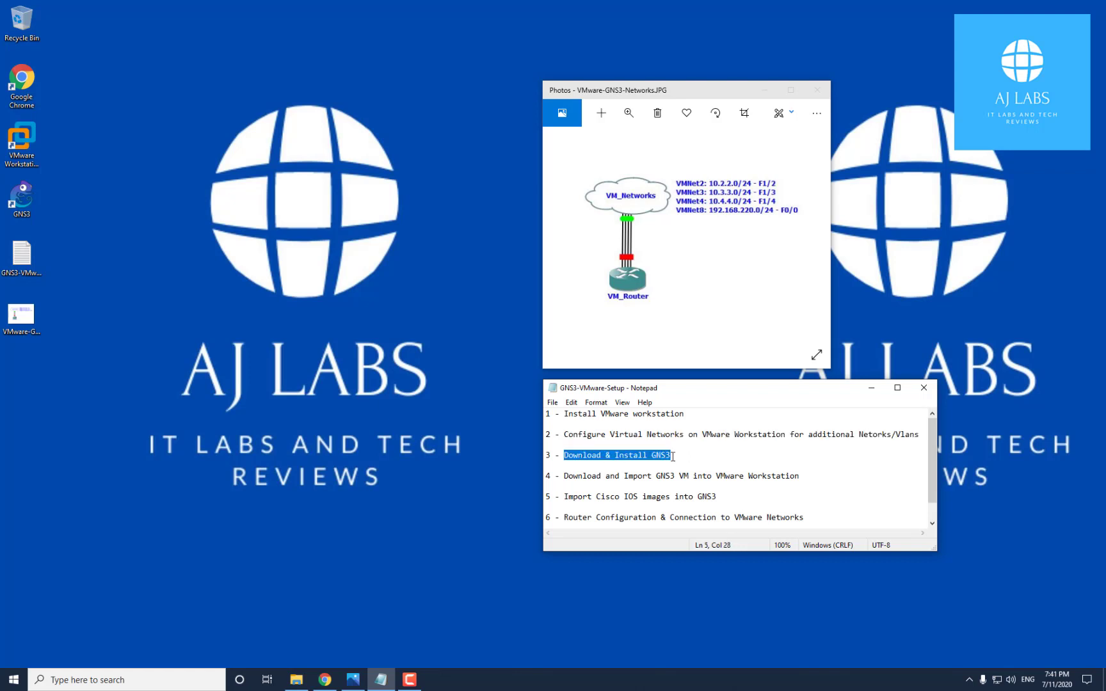
{"action": "left_click_drag", "start_coordinate": [564, 476], "coordinate": [806, 478]}
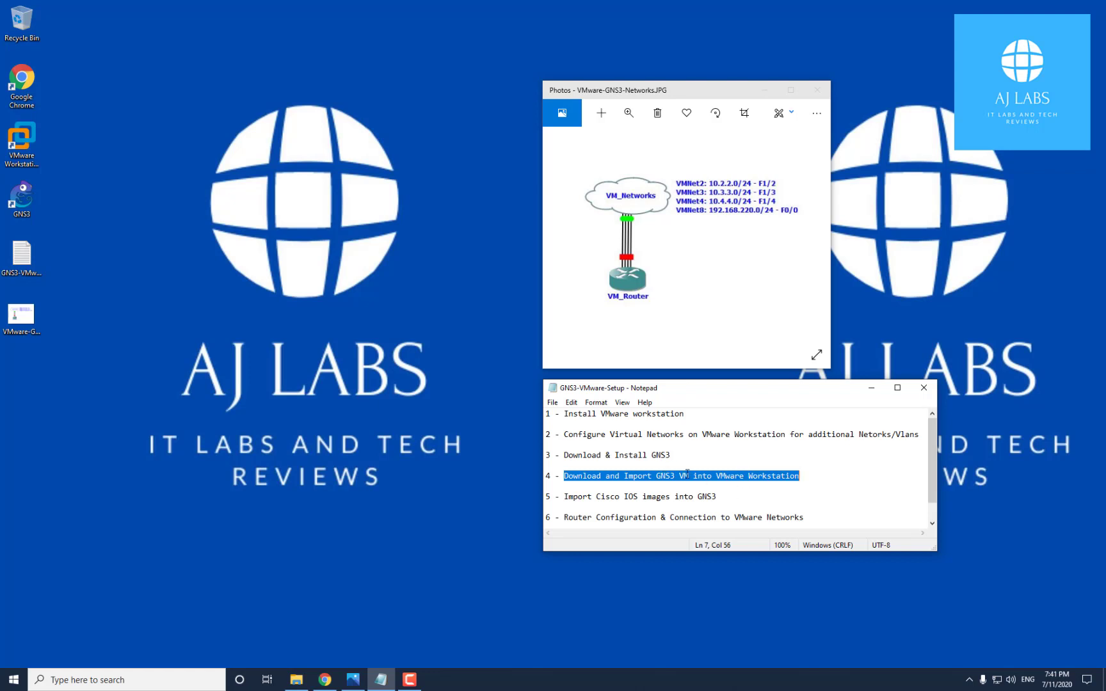
{"action": "left_click_drag", "start_coordinate": [564, 455], "coordinate": [672, 455]}
{"action": "left_click_drag", "start_coordinate": [559, 476], "coordinate": [800, 475]}
Highlight steps 5 and 6 (Cisco IOS images, router configuration), view the topology diagram, and revisit step 2
{"action": "left_click_drag", "start_coordinate": [566, 496], "coordinate": [727, 496]}
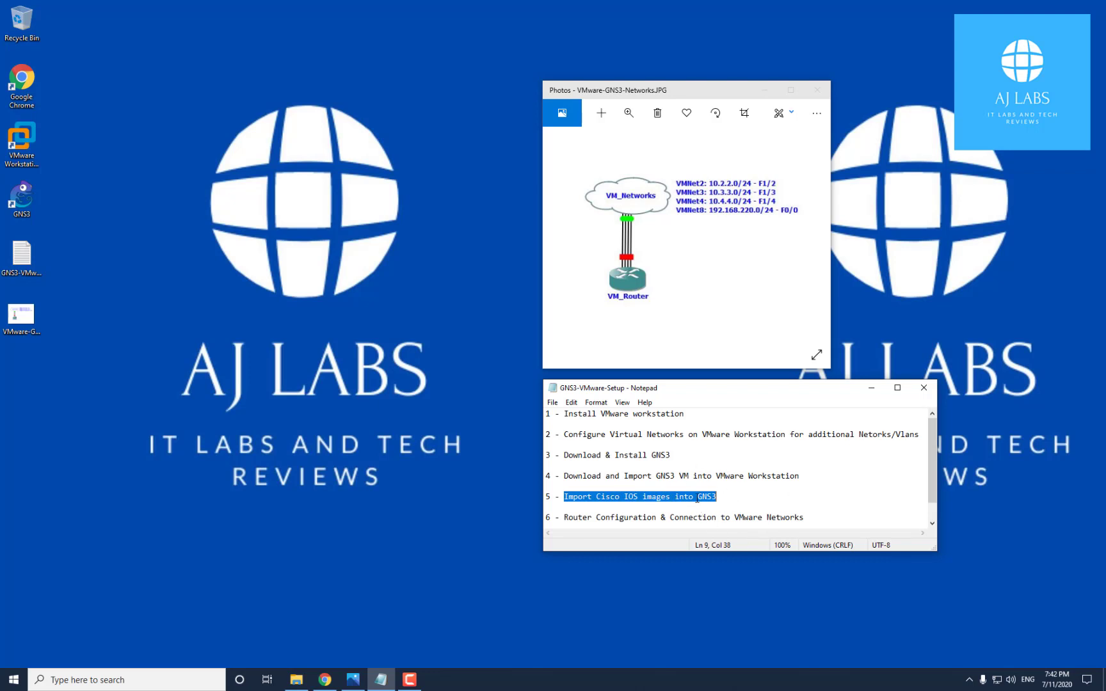
{"action": "left_click_drag", "start_coordinate": [935, 445], "coordinate": [930, 459]}
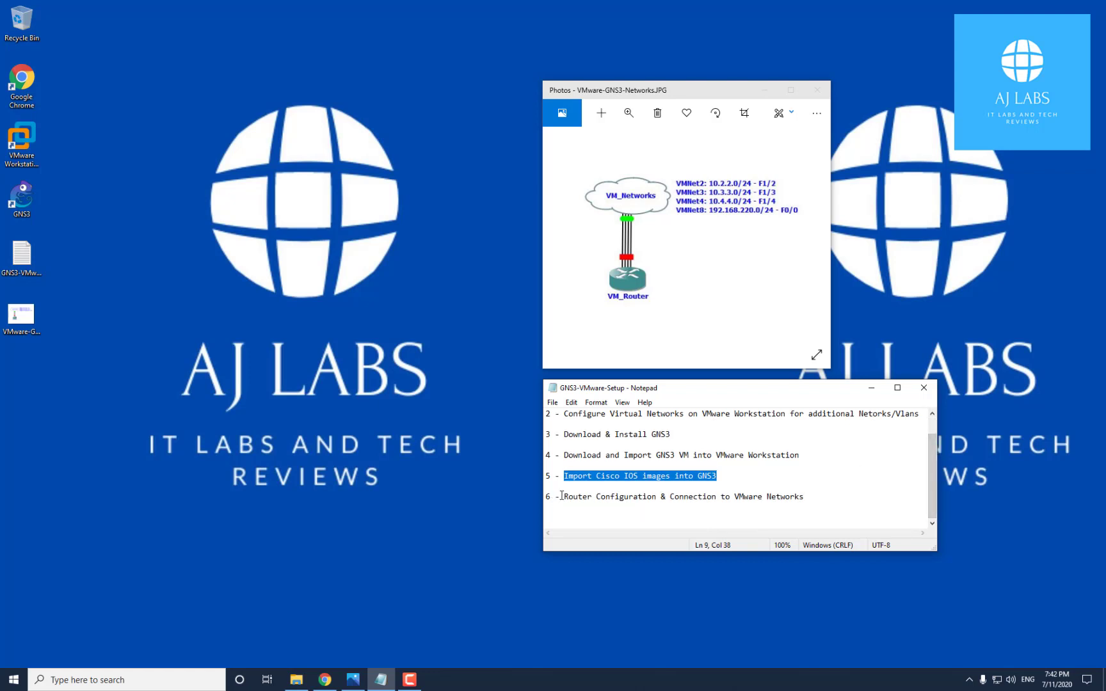
{"action": "left_click", "coordinate": [561, 496]}
{"action": "left_click_drag", "start_coordinate": [561, 496], "coordinate": [791, 500]}
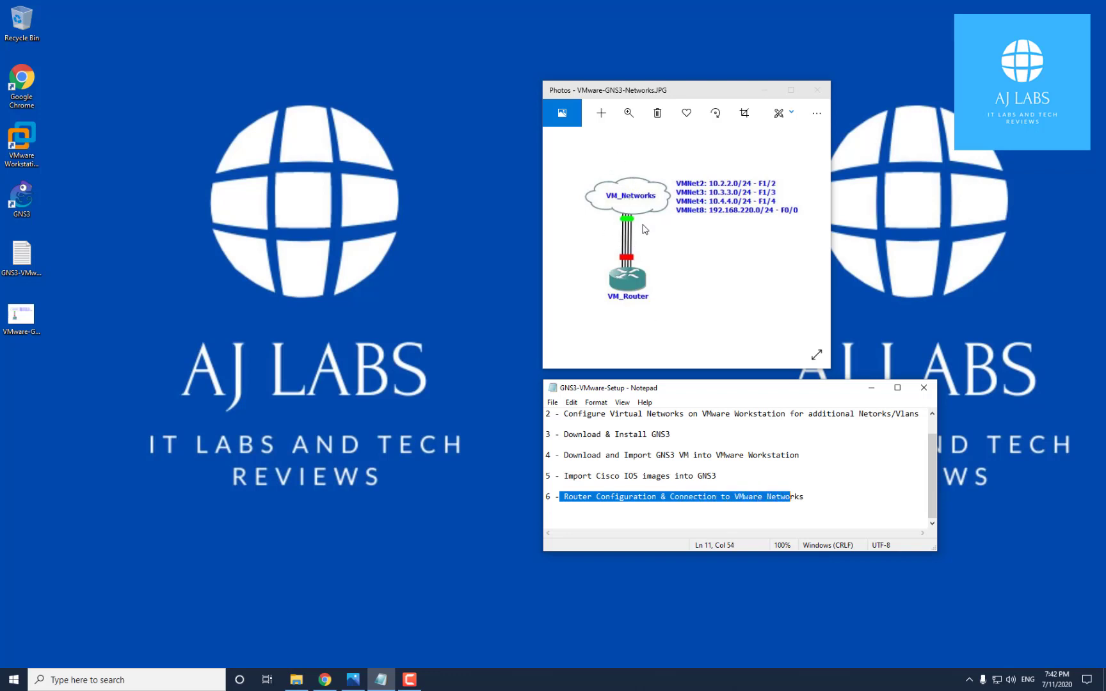
{"action": "left_click", "coordinate": [640, 203]}
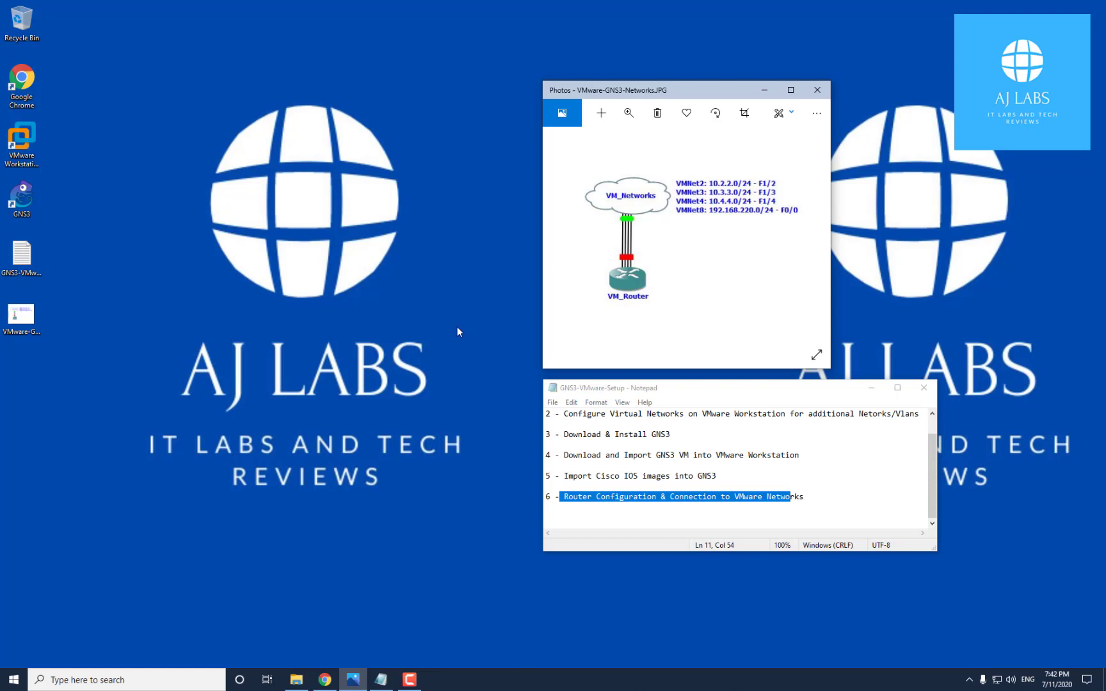
{"action": "scroll", "coordinate": [625, 466], "scroll_direction": "up", "scroll_amount": 1}
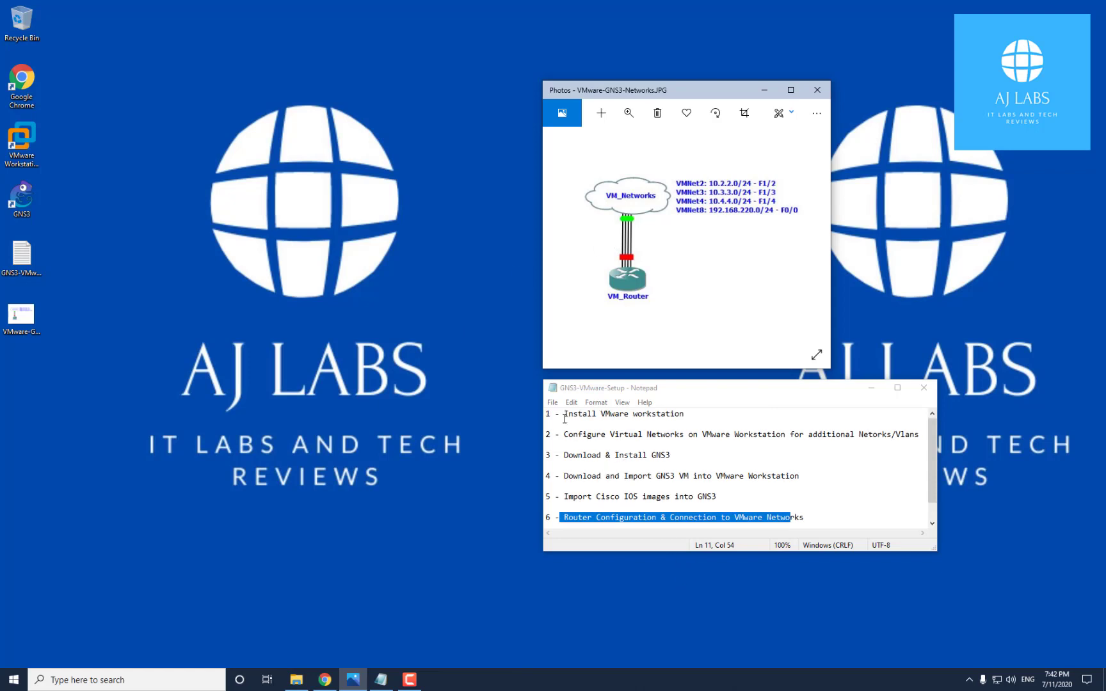
{"action": "left_click_drag", "start_coordinate": [564, 435], "coordinate": [636, 441]}
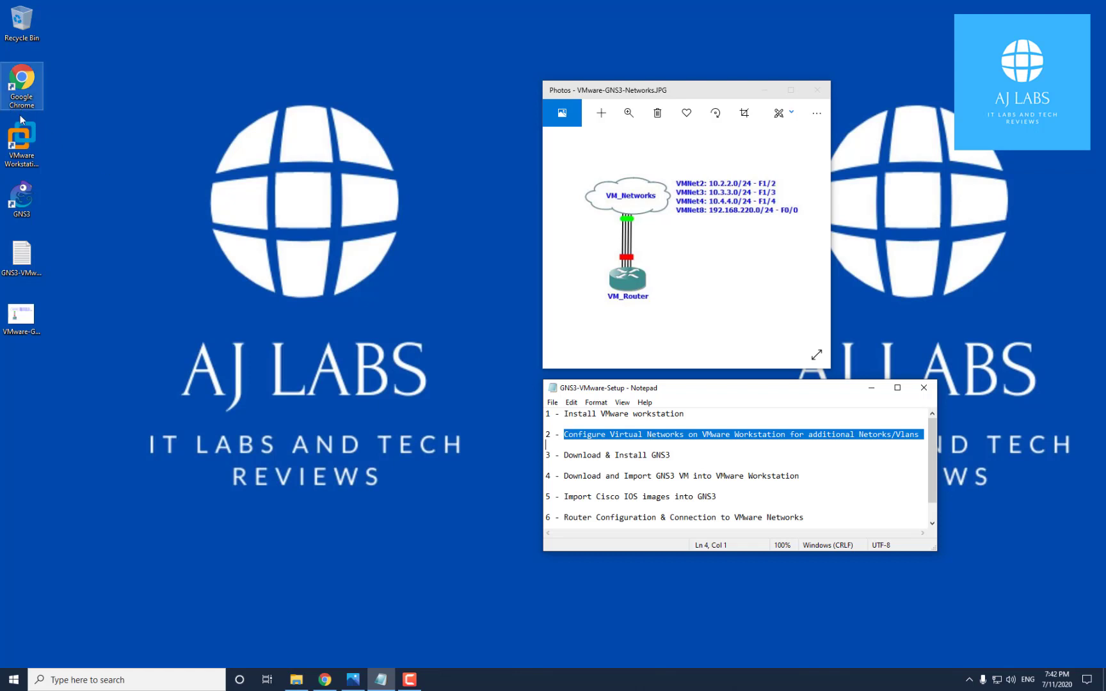
Remove the GNS3 VM entry from the VMware Workstation Library and shift the window to reveal the notes
{"action": "left_click", "coordinate": [36, 149]}
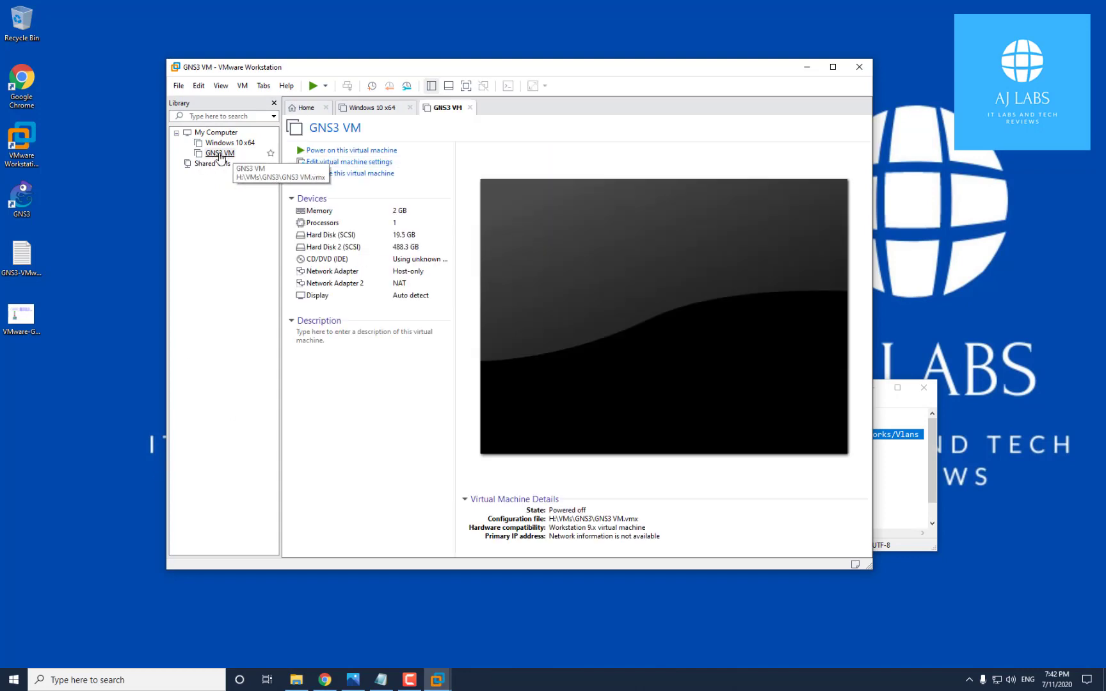
{"action": "right_click", "coordinate": [219, 157]}
{"action": "mouse_move", "coordinate": [272, 344]}
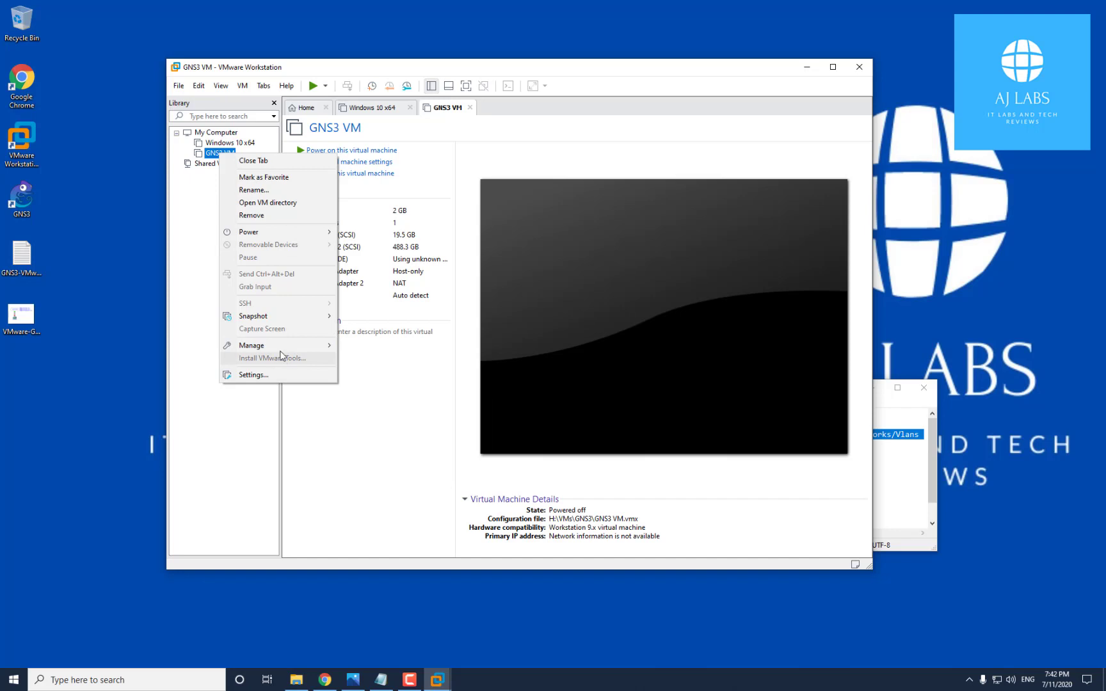
{"action": "left_click", "coordinate": [282, 217]}
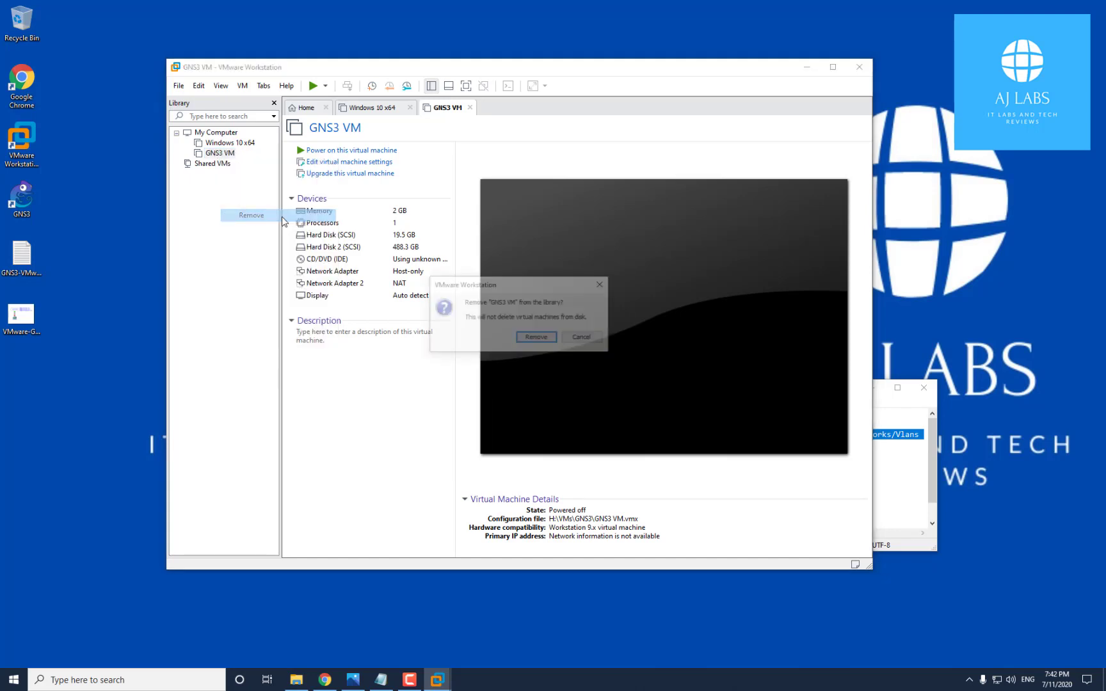
{"action": "left_click", "coordinate": [547, 338]}
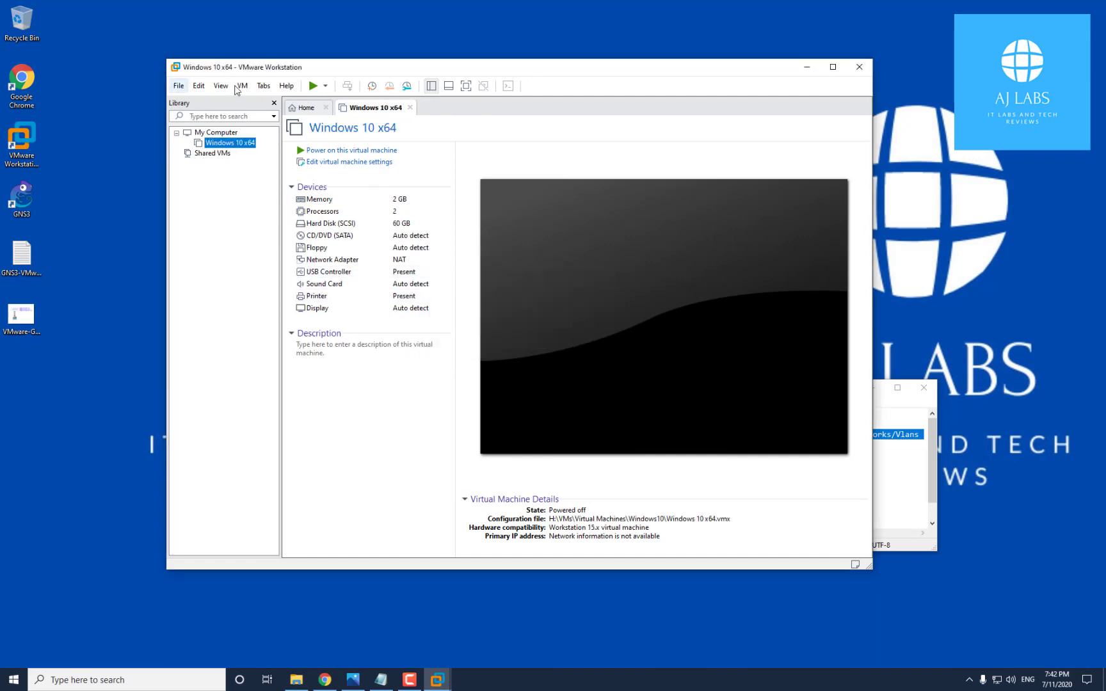
{"action": "left_click_drag", "start_coordinate": [402, 66], "coordinate": [364, 55]}
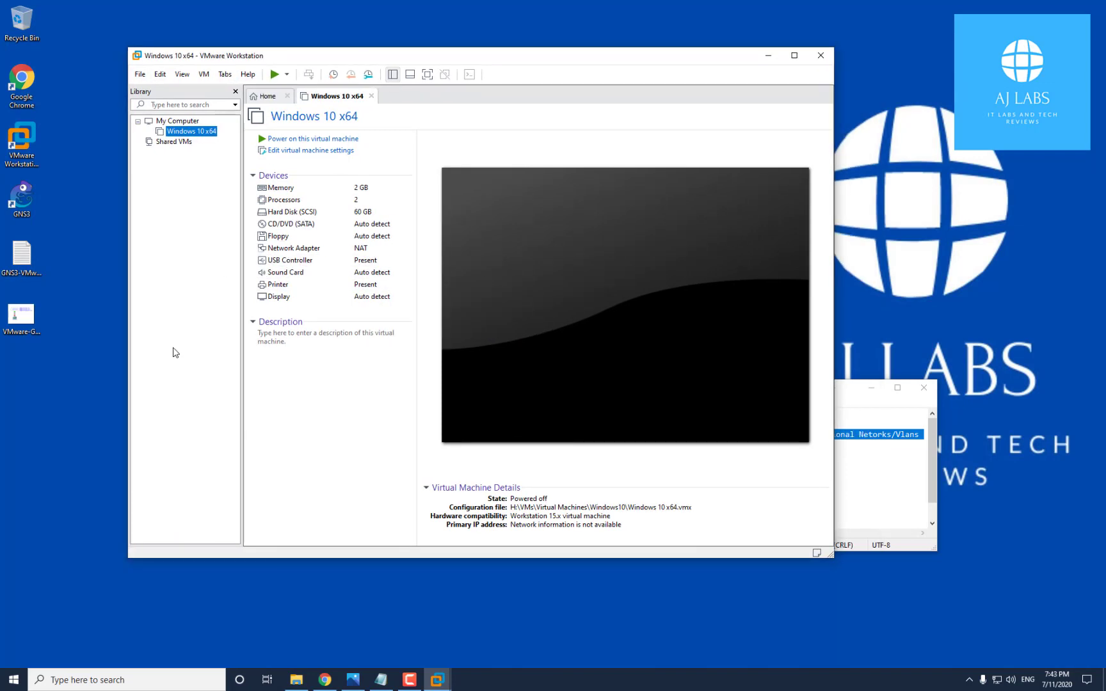
{"action": "left_click_drag", "start_coordinate": [660, 60], "coordinate": [788, 257]}
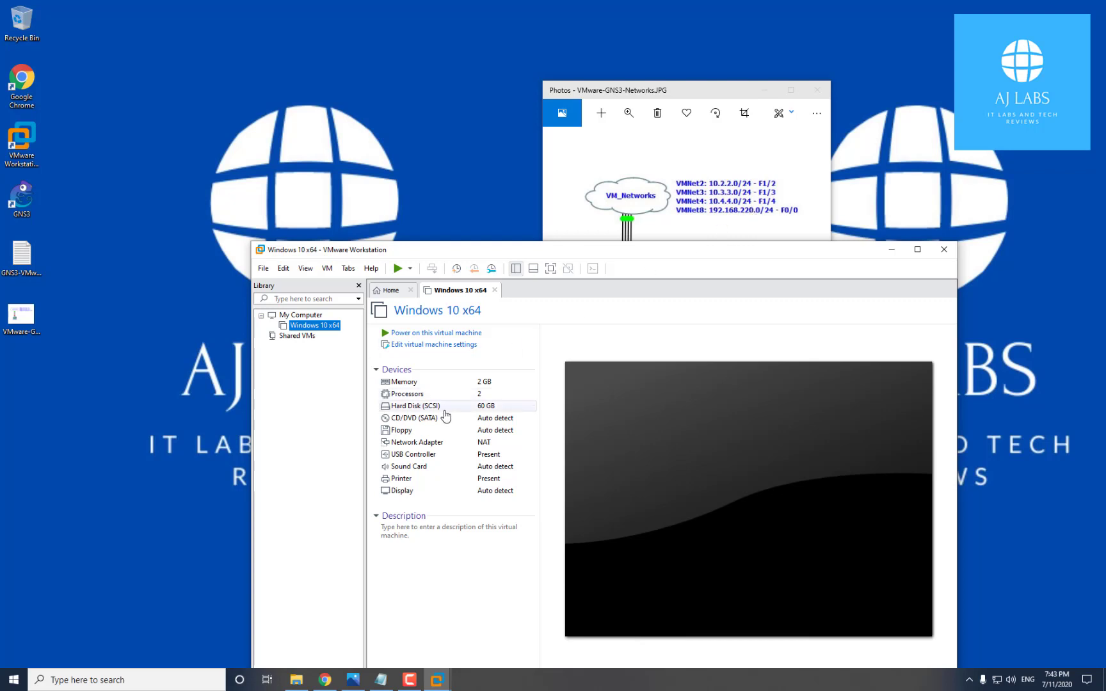
Open the Virtual Network Editor and inspect VMnet2 (10.2.2.0), VMnet3 (10.3.3.0), VMnet4 (10.4.4.0) and VMnet8 NAT
{"action": "left_click", "coordinate": [282, 269]}
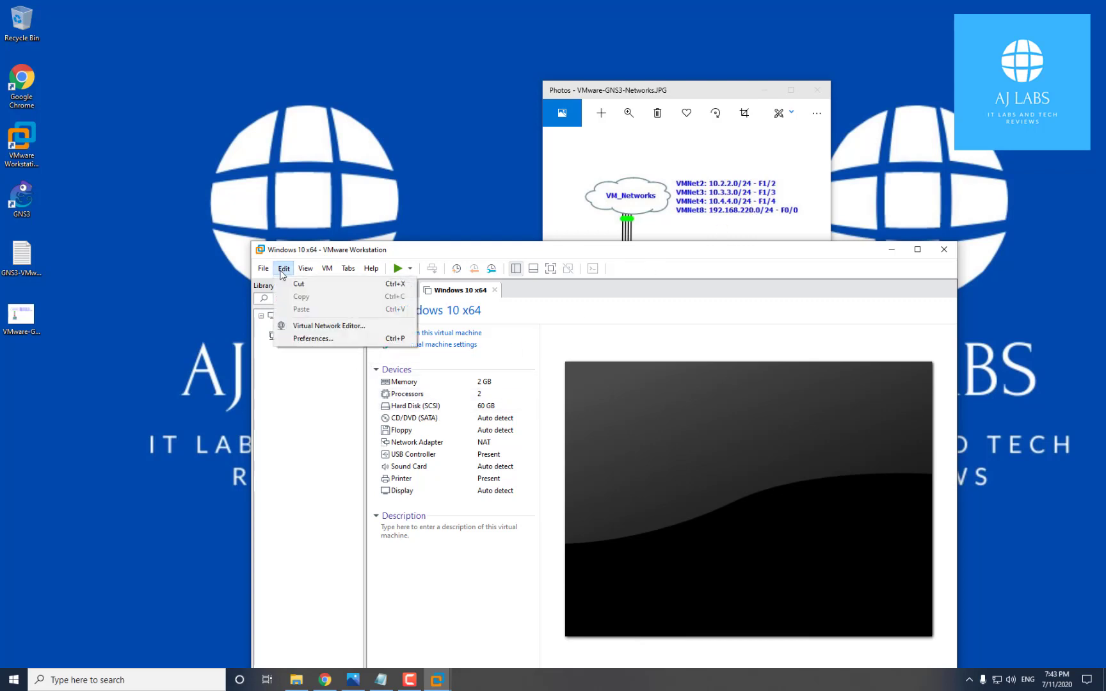
{"action": "left_click", "coordinate": [350, 326]}
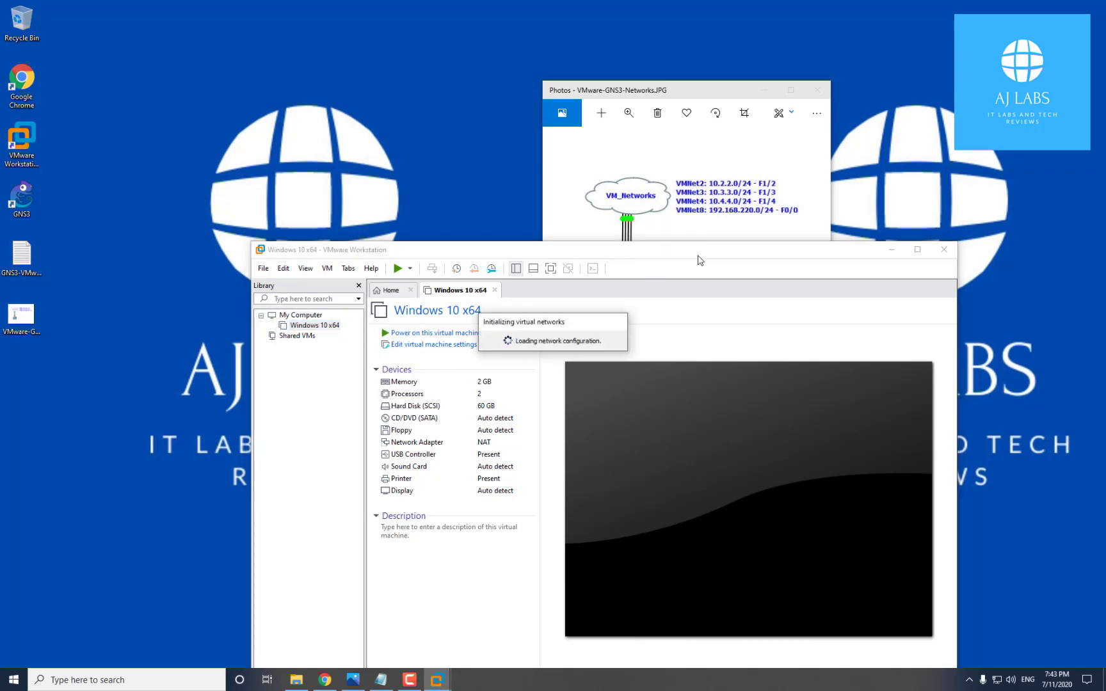
{"action": "left_click_drag", "start_coordinate": [694, 252], "coordinate": [675, 167]}
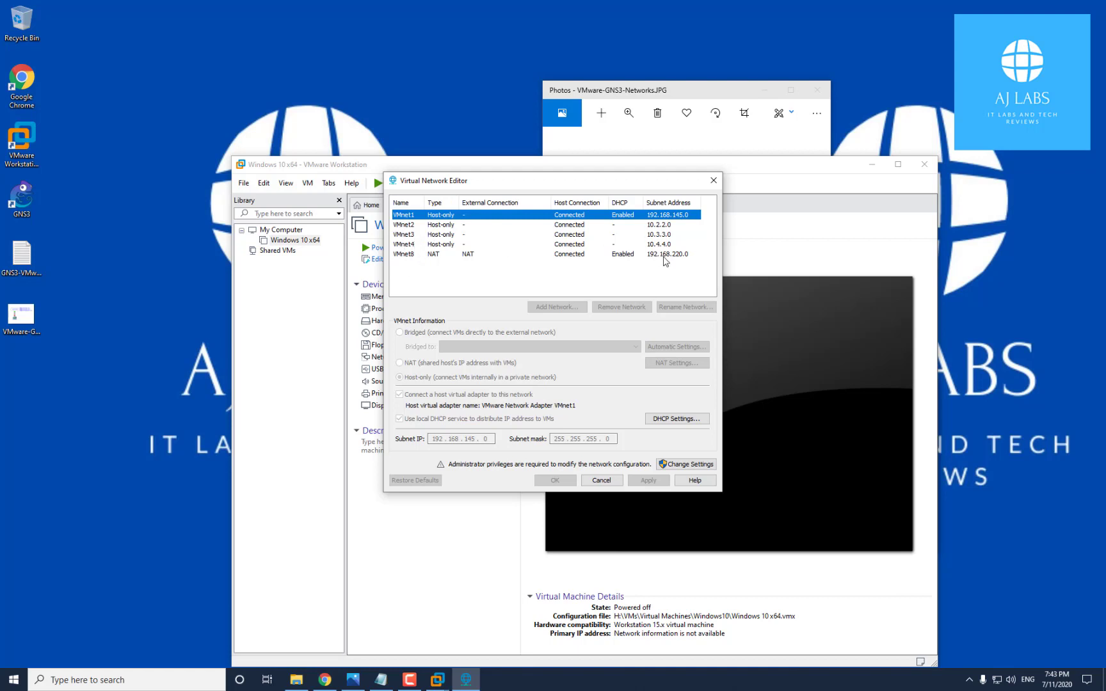
{"action": "left_click", "coordinate": [432, 227]}
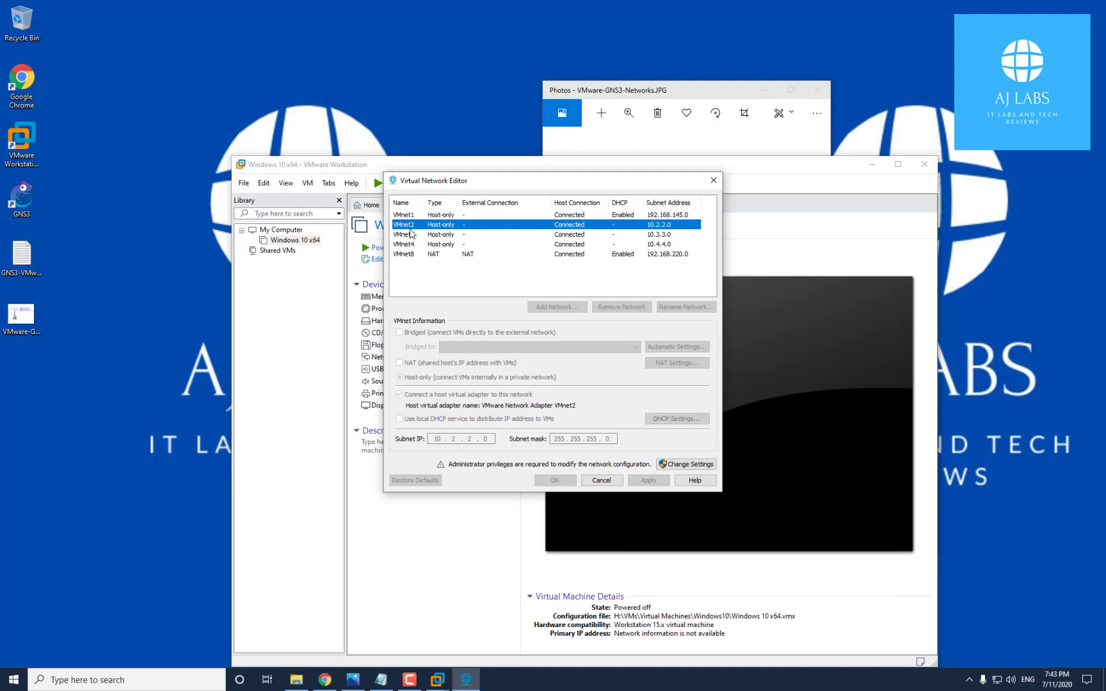
{"action": "left_click", "coordinate": [436, 235]}
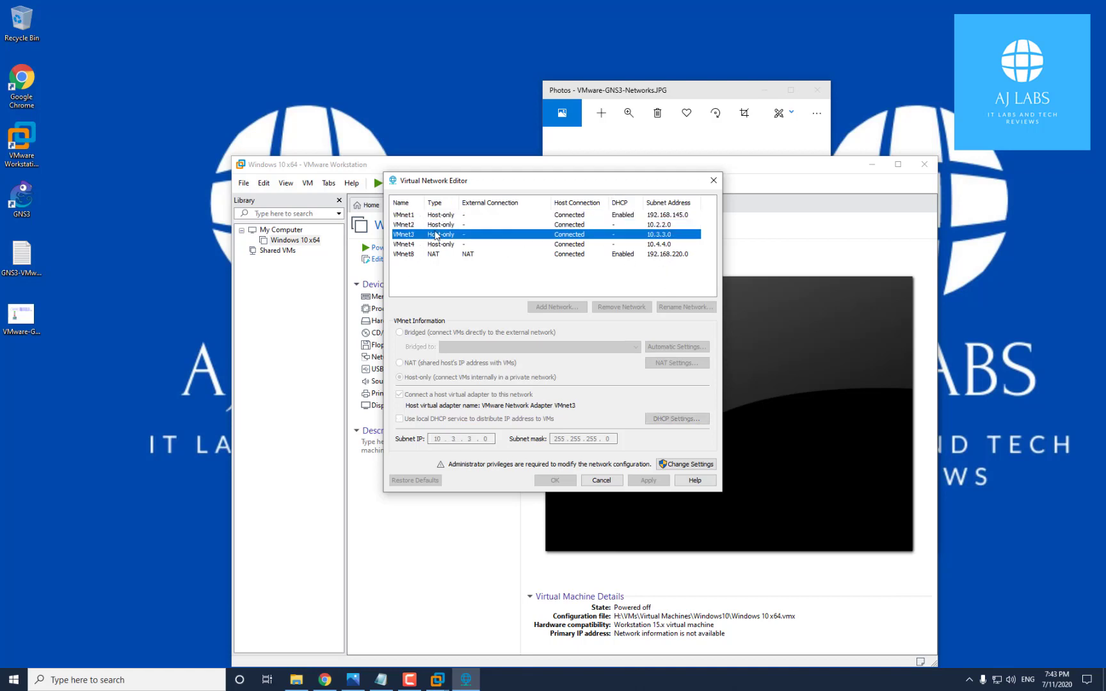
{"action": "left_click", "coordinate": [402, 246]}
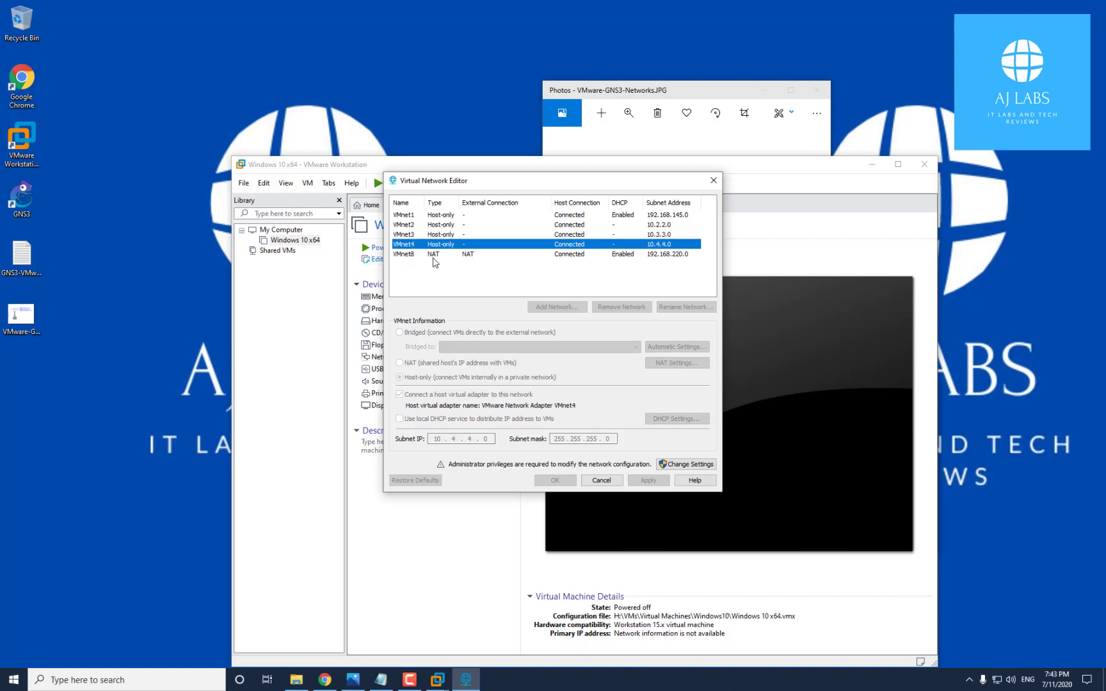
{"action": "left_click", "coordinate": [403, 254]}
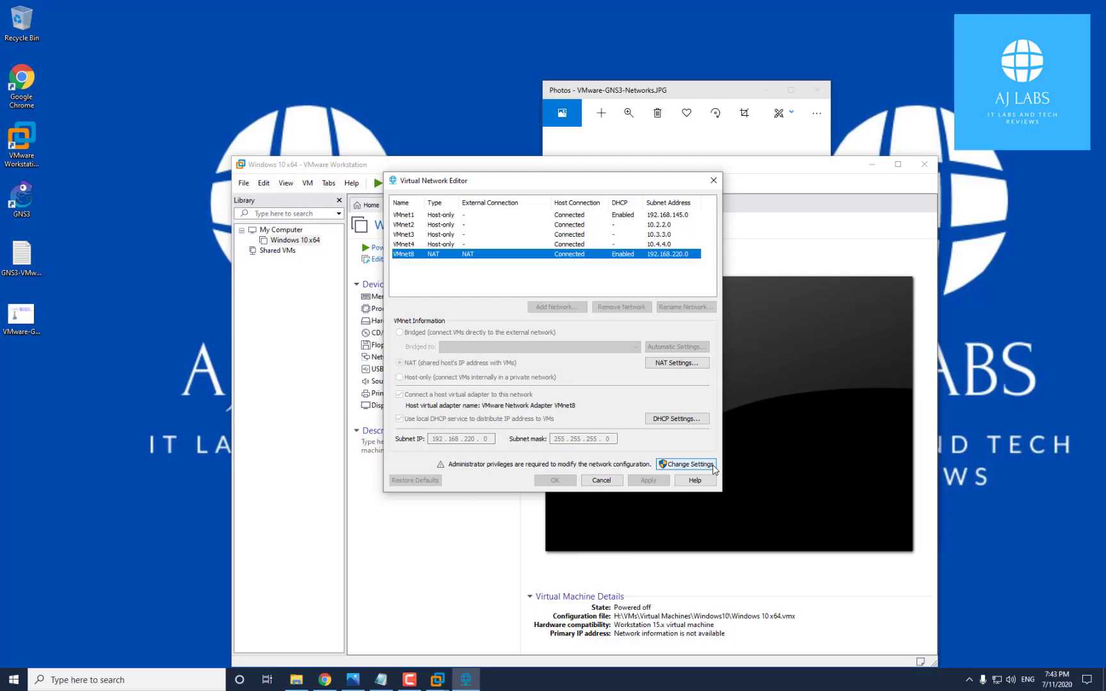
Relaunch the editor with administrator rights, check VMnet1, and start adding VMnet5 as a new network
{"action": "left_click", "coordinate": [714, 468]}
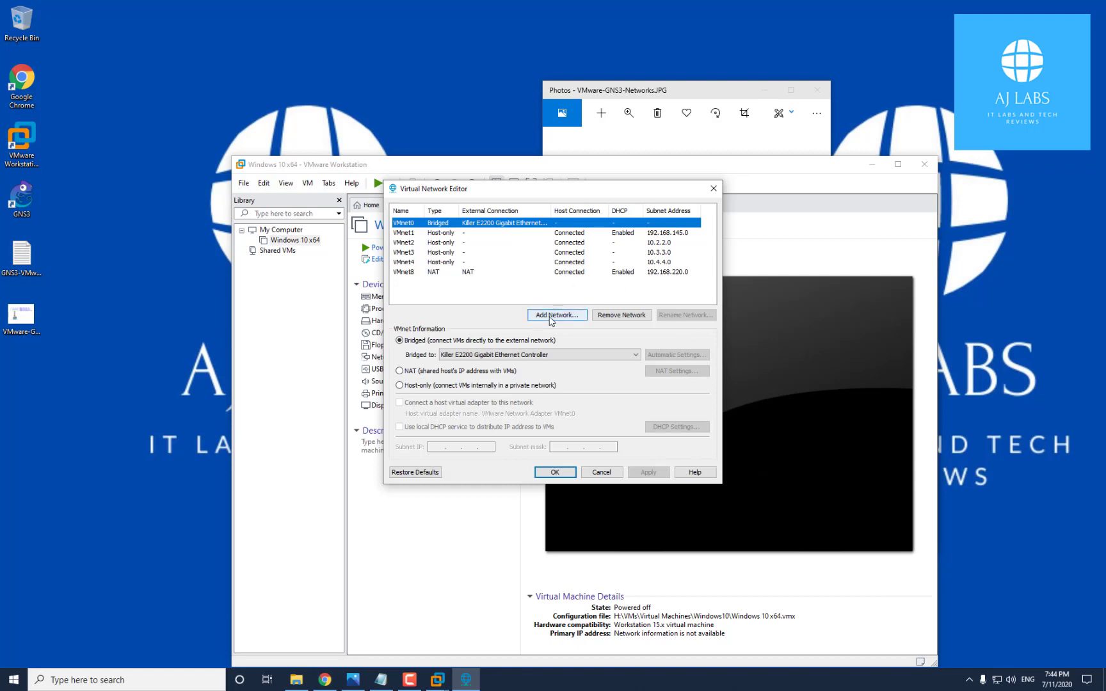
{"action": "left_click", "coordinate": [403, 234]}
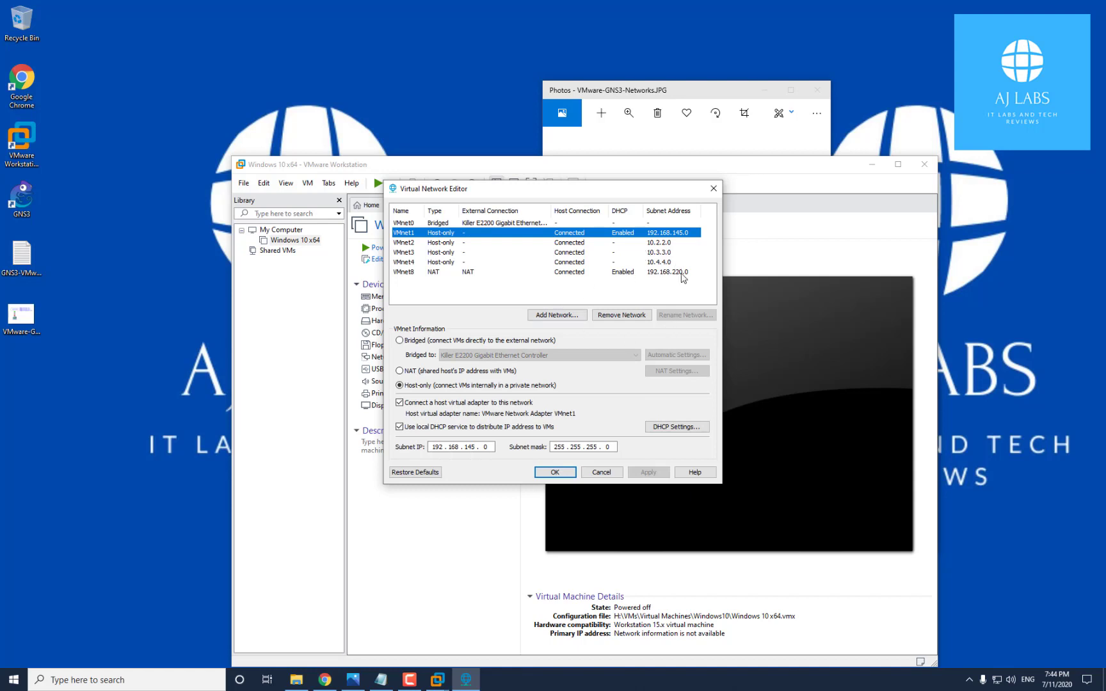
{"action": "left_click", "coordinate": [567, 315]}
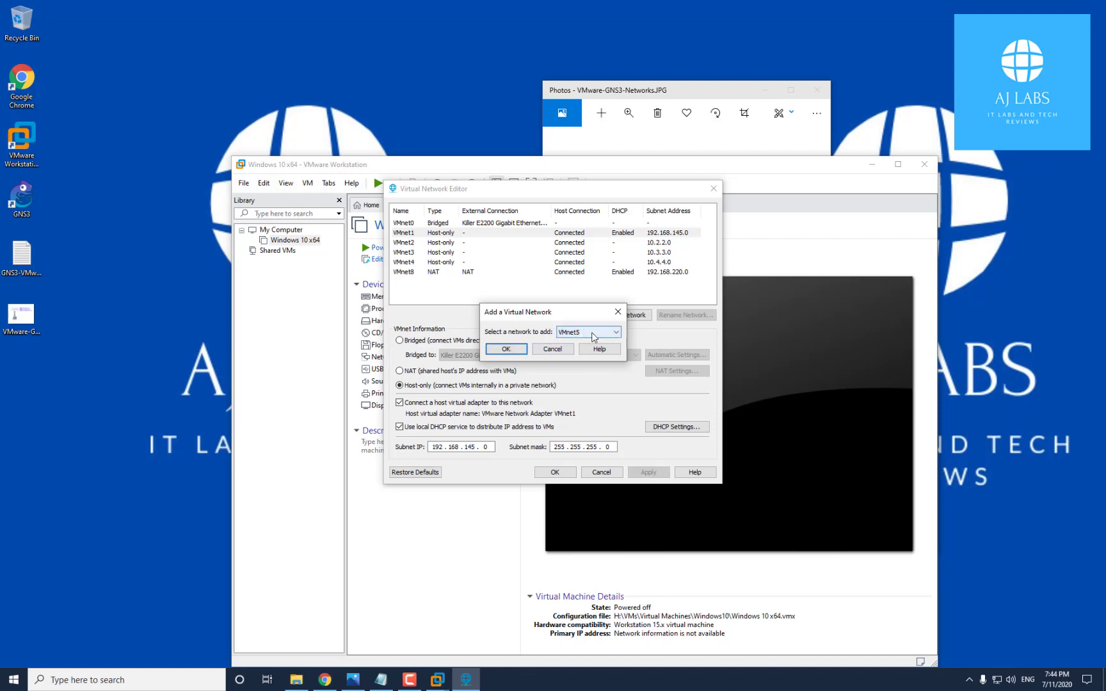
Add VMnet5, give it subnet IP 10.2.2.0, and disable its local DHCP service
{"action": "left_click", "coordinate": [511, 349]}
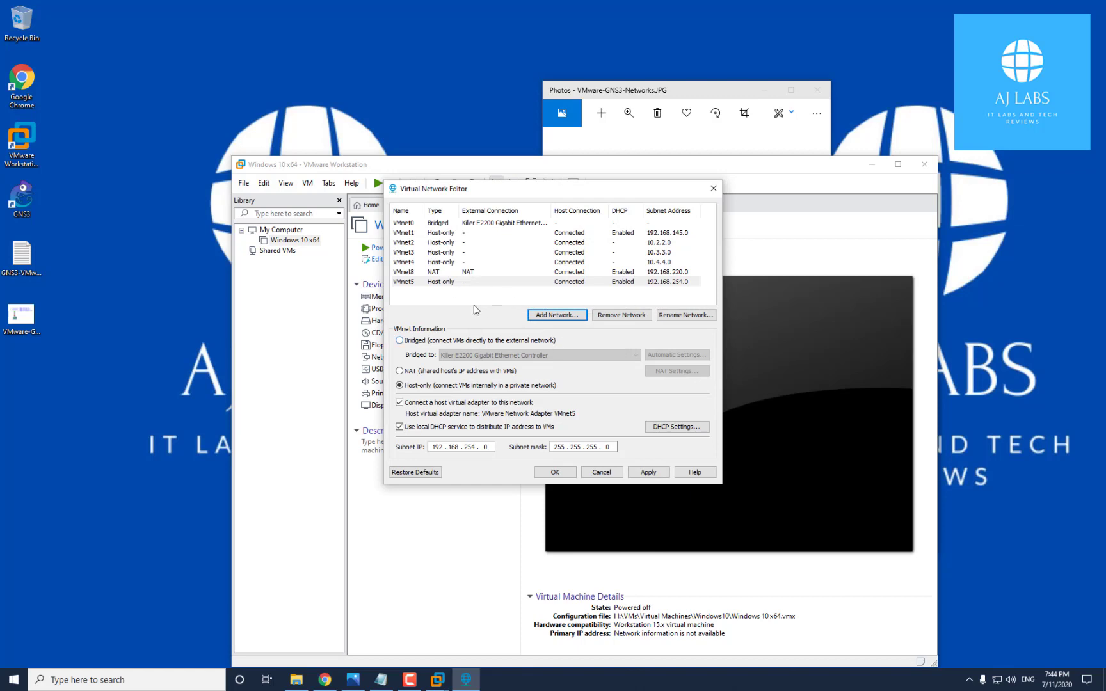
{"action": "left_click", "coordinate": [420, 283]}
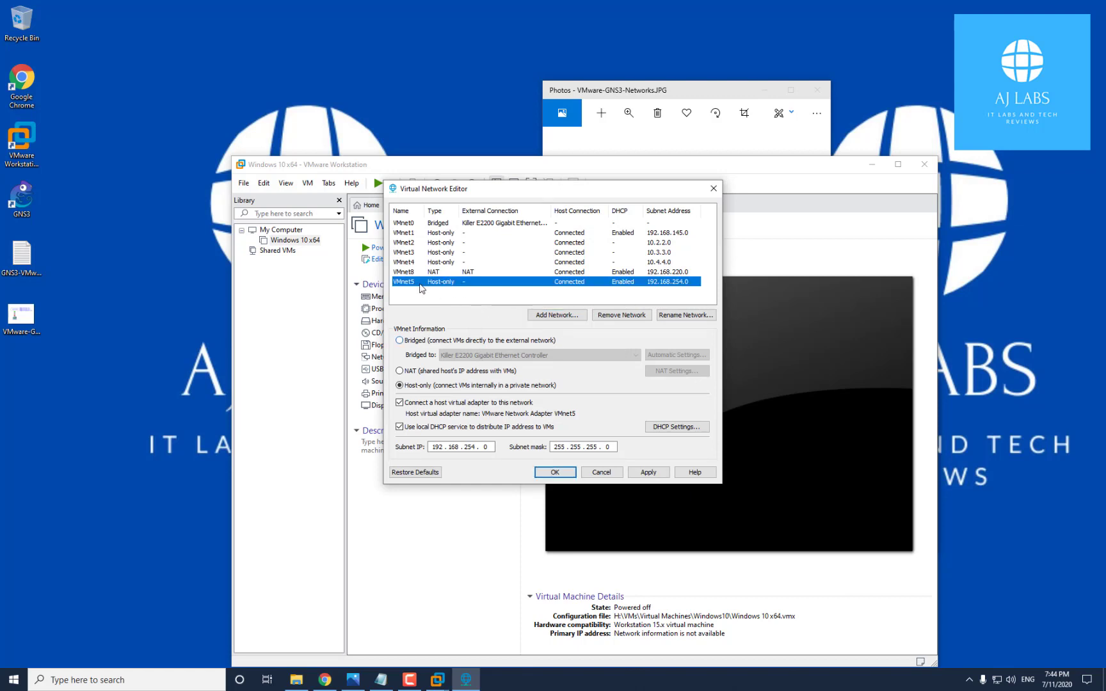
{"action": "left_click", "coordinate": [448, 446]}
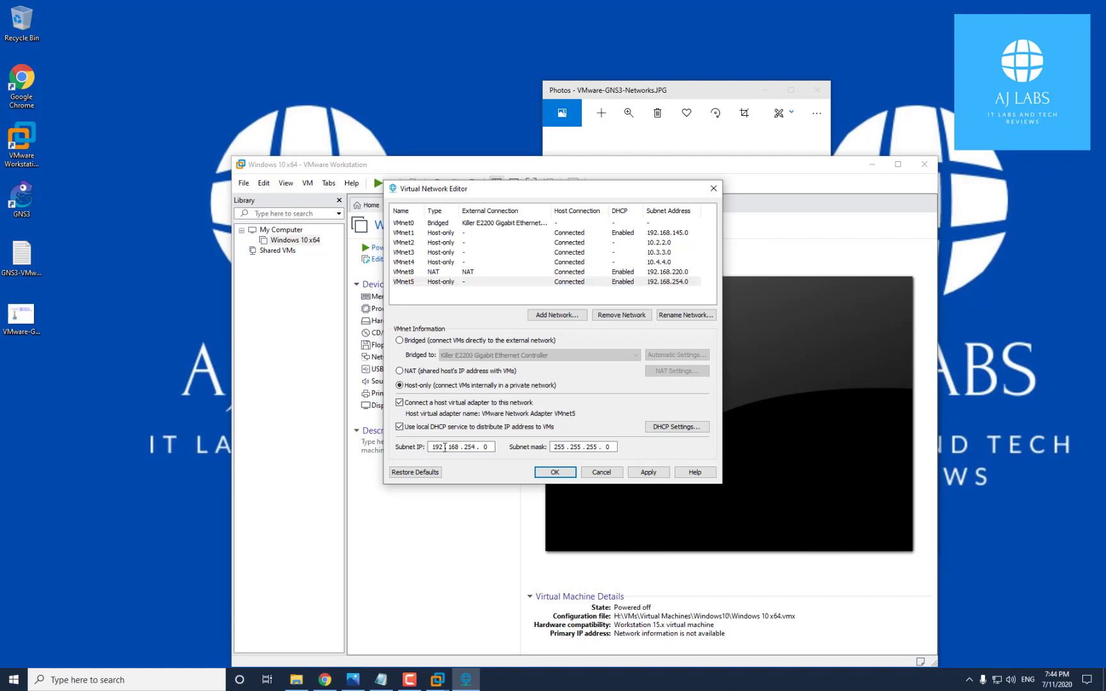
{"action": "double_click", "coordinate": [444, 446]}
{"action": "type", "text": "10 . 2 . 2 ."}
{"action": "left_click", "coordinate": [400, 427]}
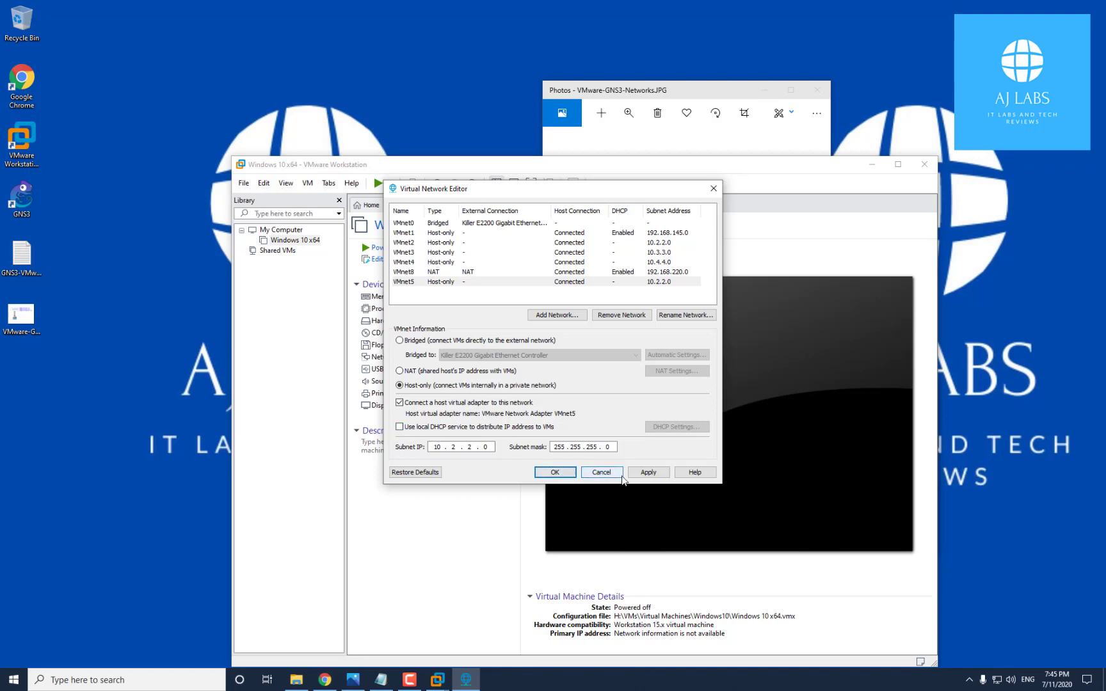
Select VMnet5, review VMnet8's NAT settings, then cancel out of the Virtual Network Editor
{"action": "left_click", "coordinate": [424, 284]}
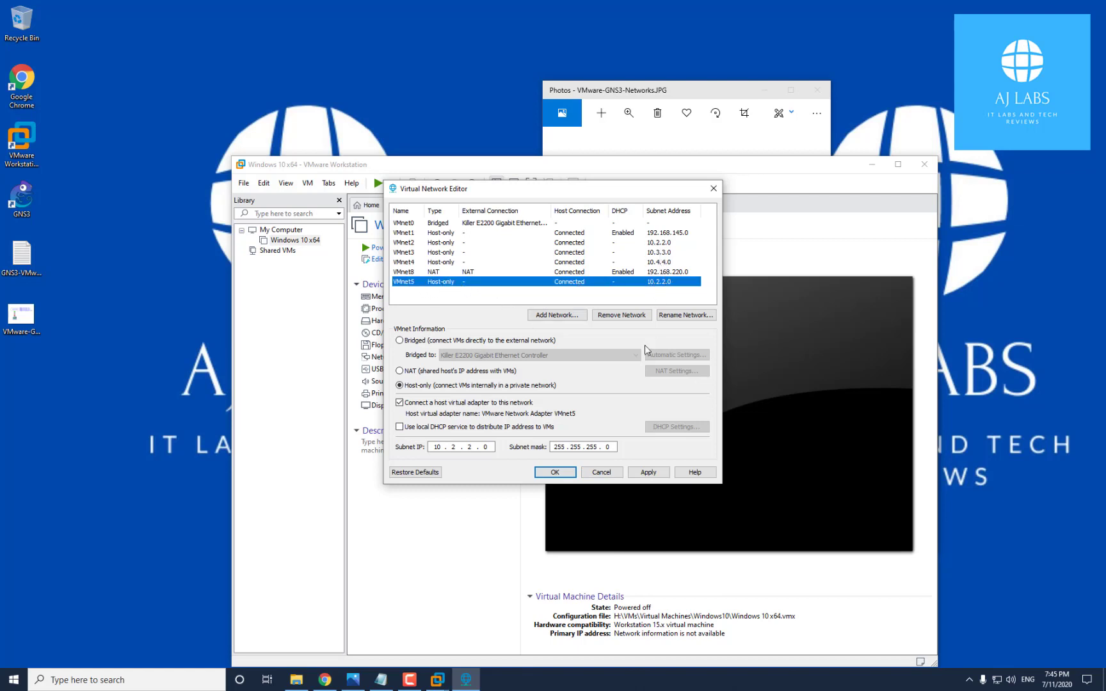
{"action": "left_click", "coordinate": [402, 272]}
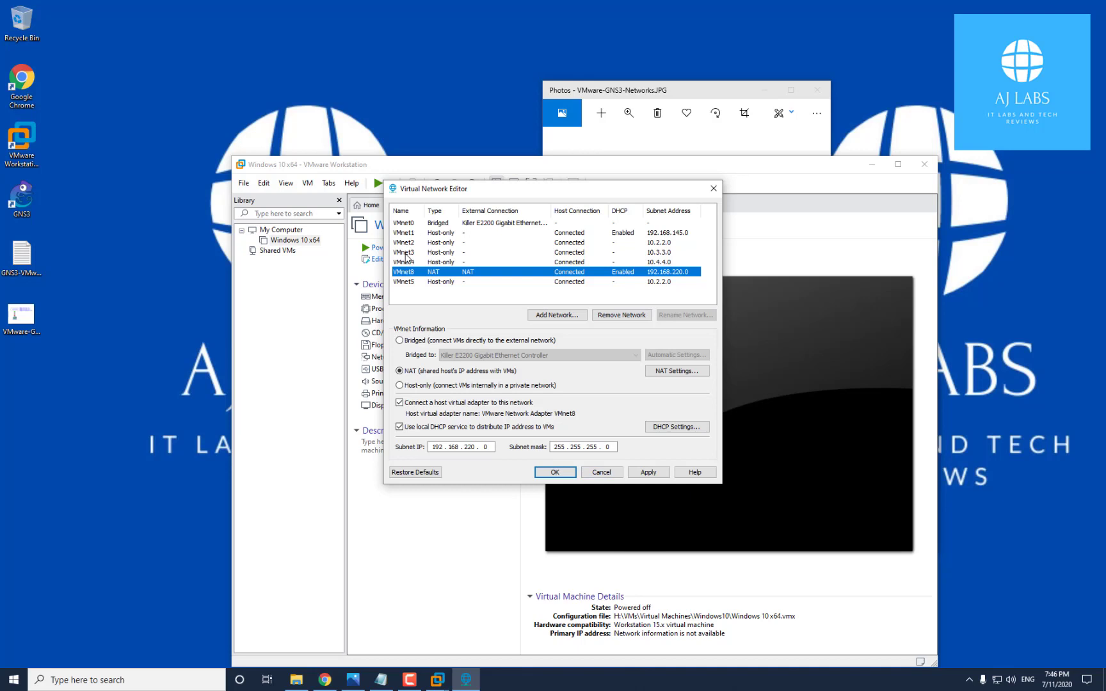
{"action": "left_click", "coordinate": [602, 472]}
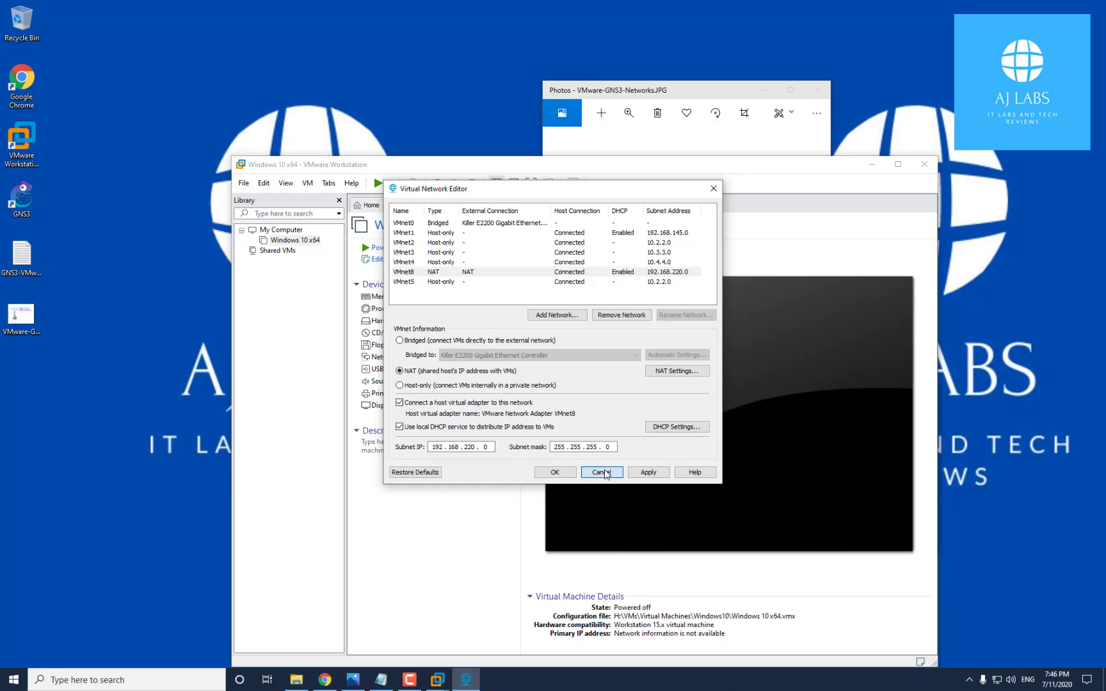
Open Network Connections through Network & Internet settings and the Network and Sharing Center, selecting the VMnet adapters
{"action": "right_click", "coordinate": [993, 682]}
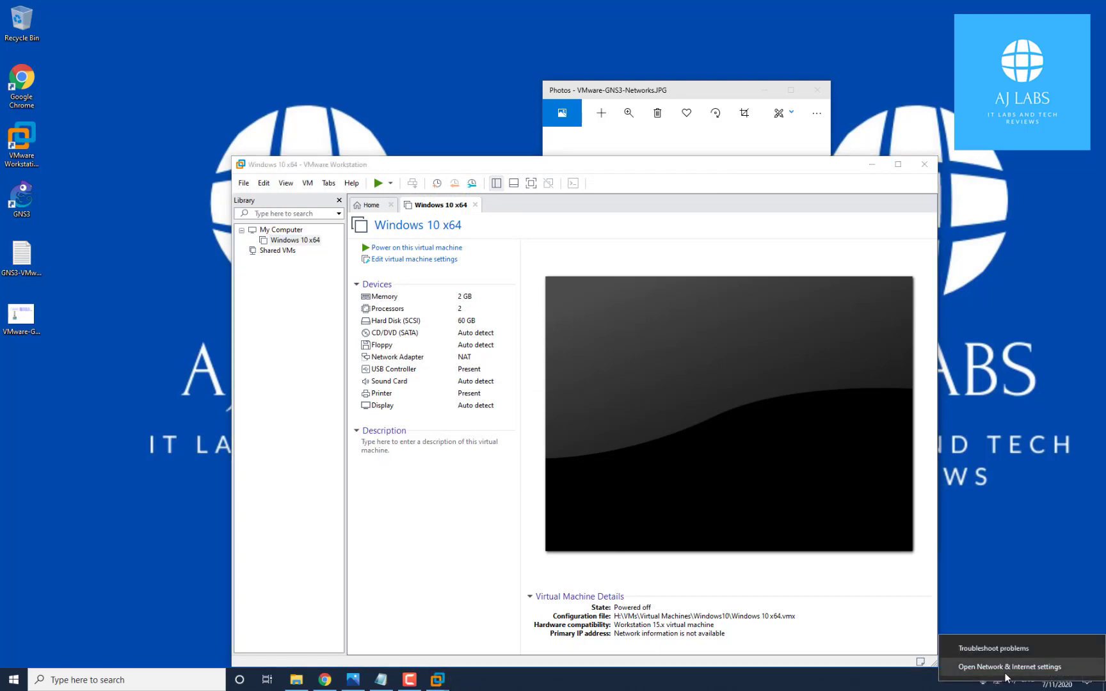
{"action": "left_click", "coordinate": [1008, 667]}
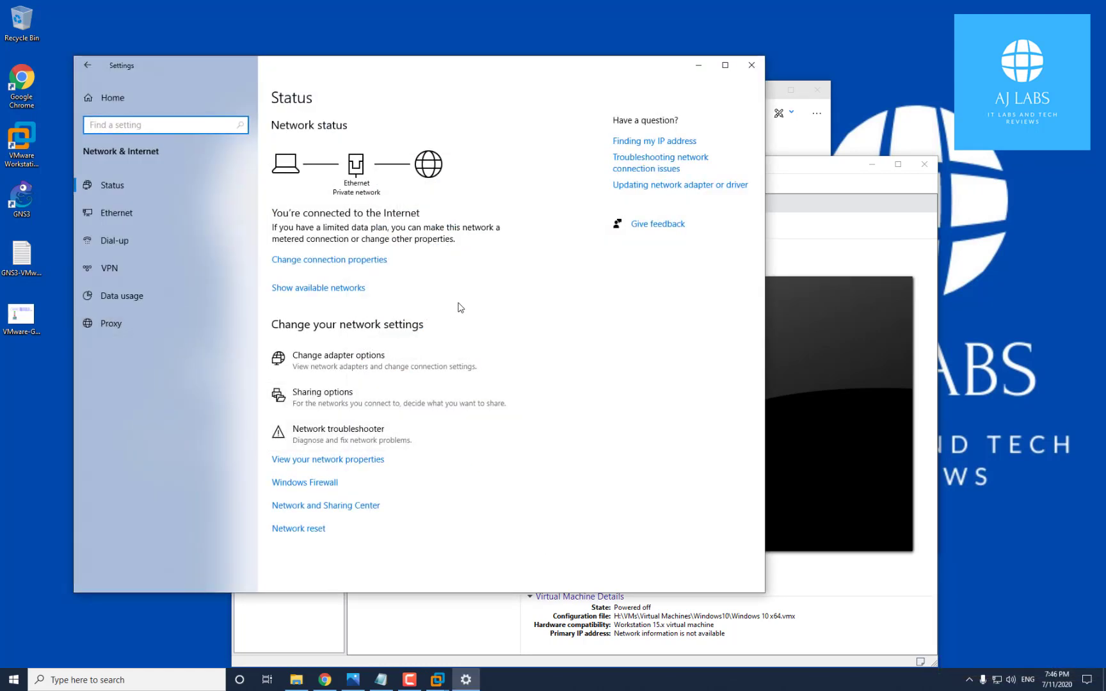
{"action": "left_click", "coordinate": [361, 507]}
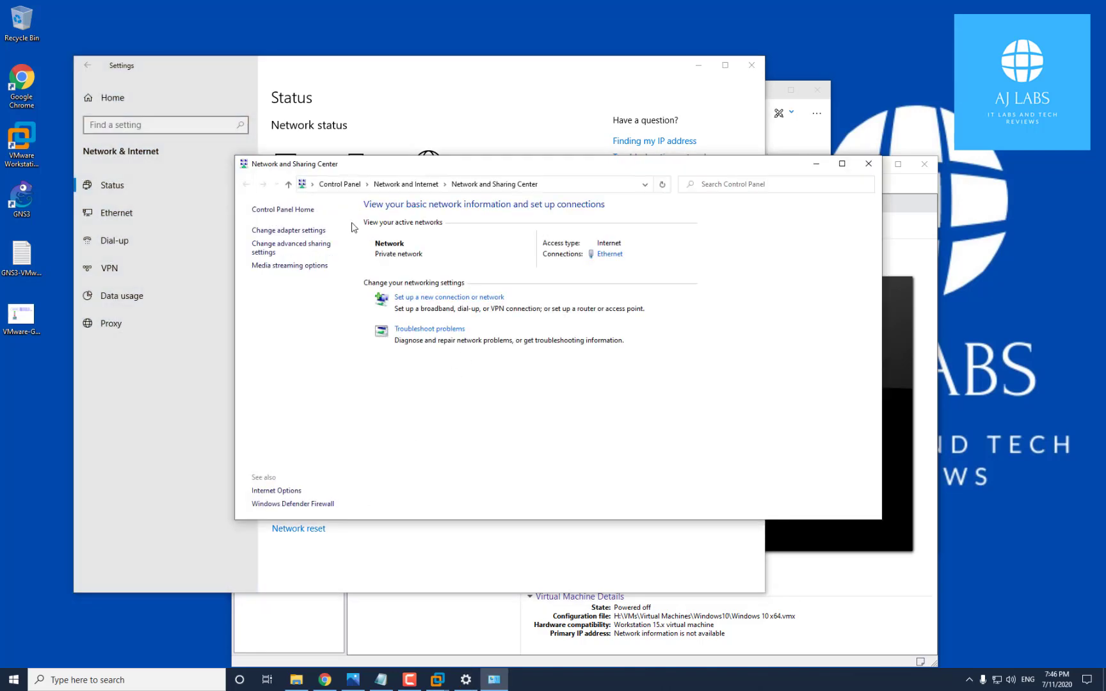
{"action": "left_click", "coordinate": [319, 232]}
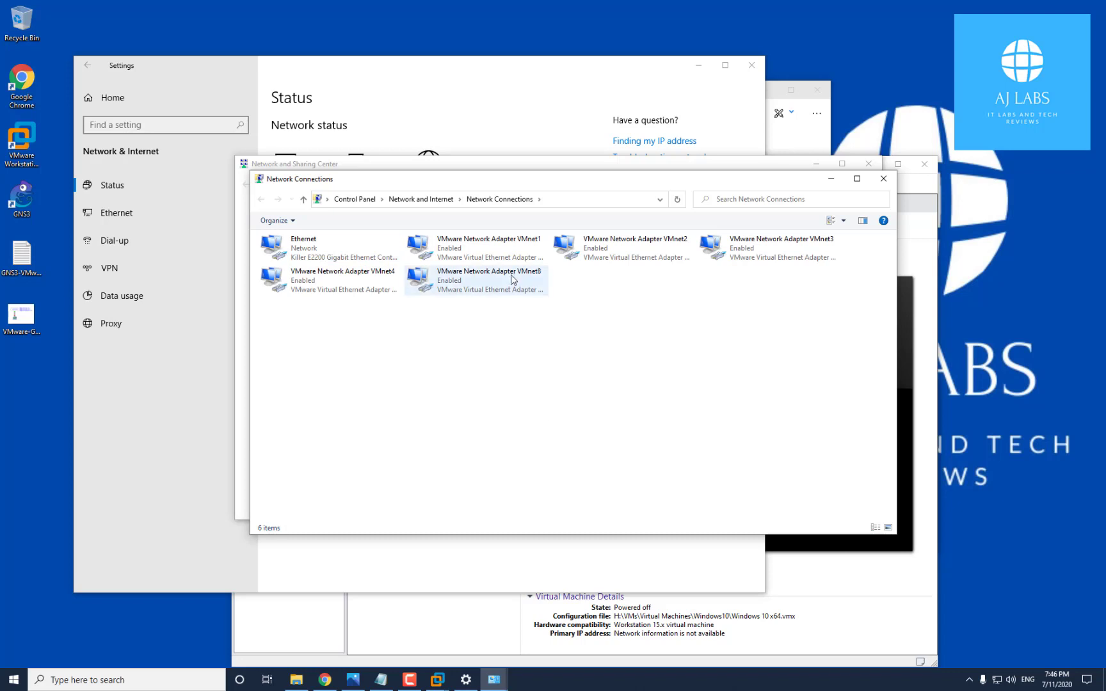
{"action": "left_click", "coordinate": [676, 254]}
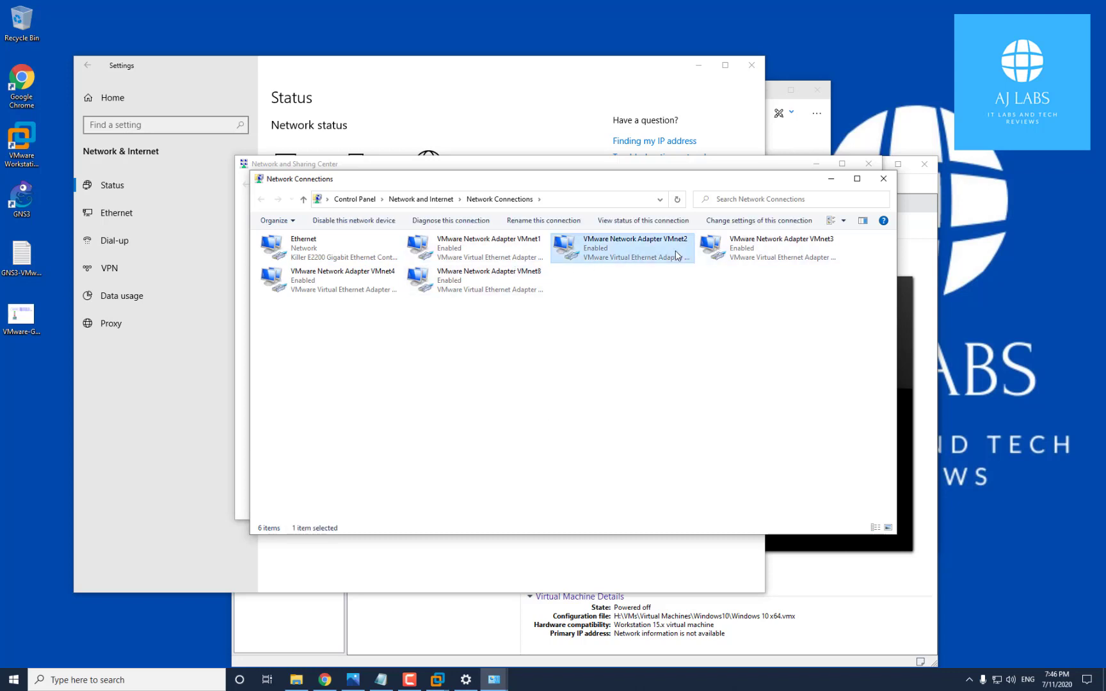
{"action": "left_click", "coordinate": [740, 251]}
{"action": "left_click", "coordinate": [350, 293]}
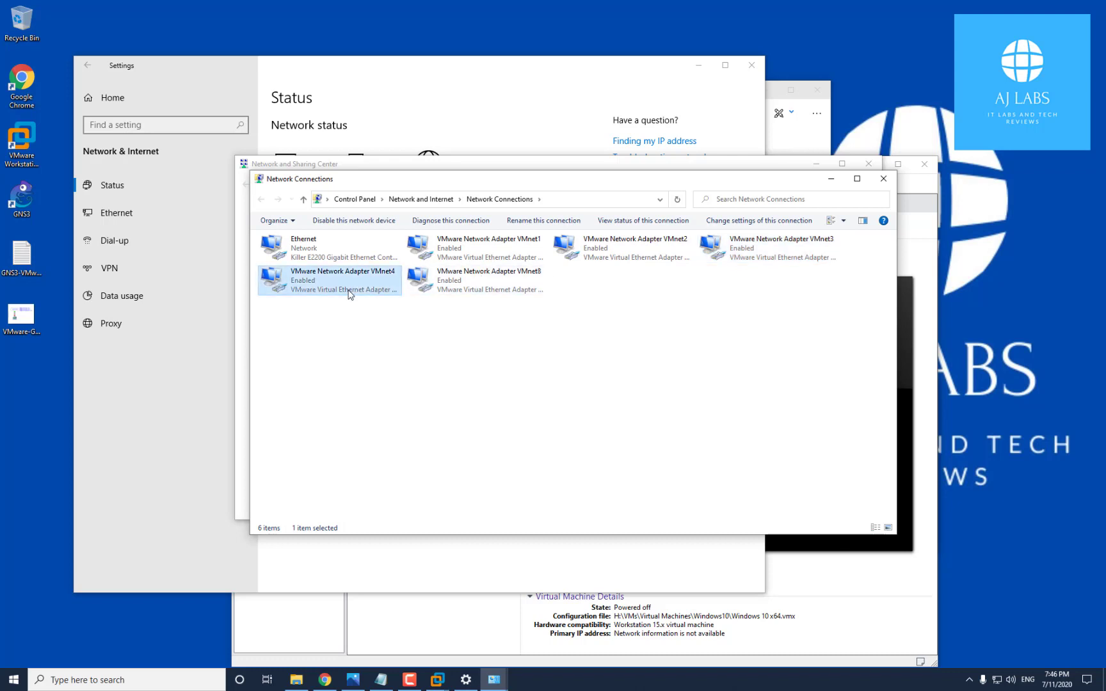
Compare VMnet2's IPv4 settings (10.2.2.2, gateway 10.2.2.1) against the network diagram, then close its dialogs
{"action": "right_click", "coordinate": [631, 250]}
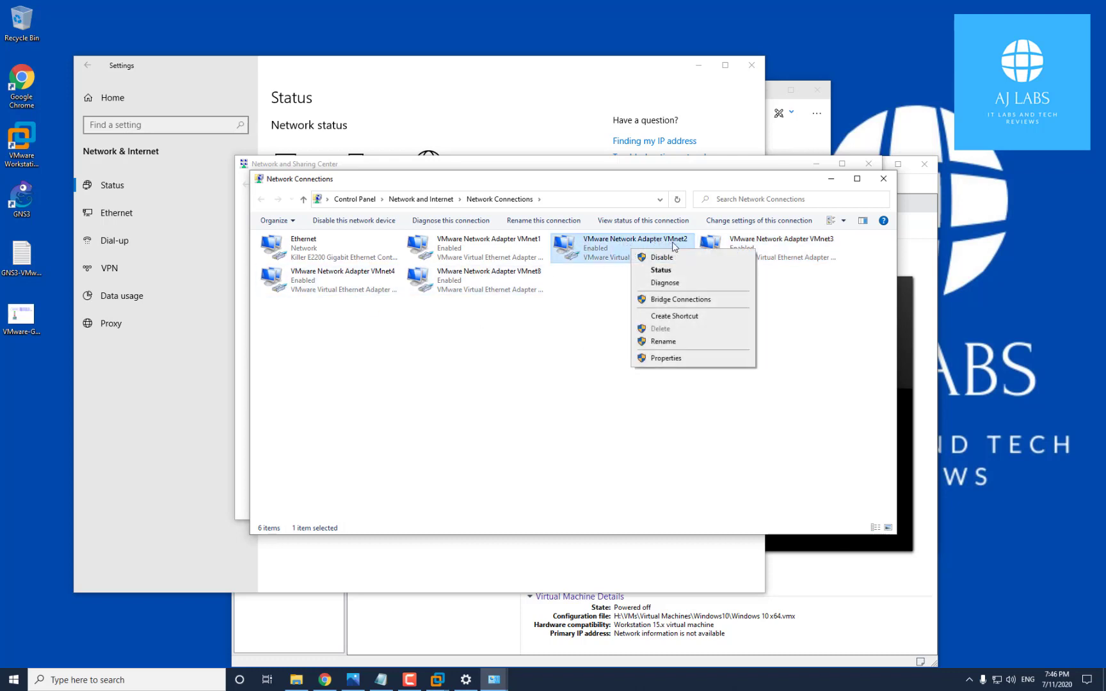
{"action": "left_click", "coordinate": [675, 359]}
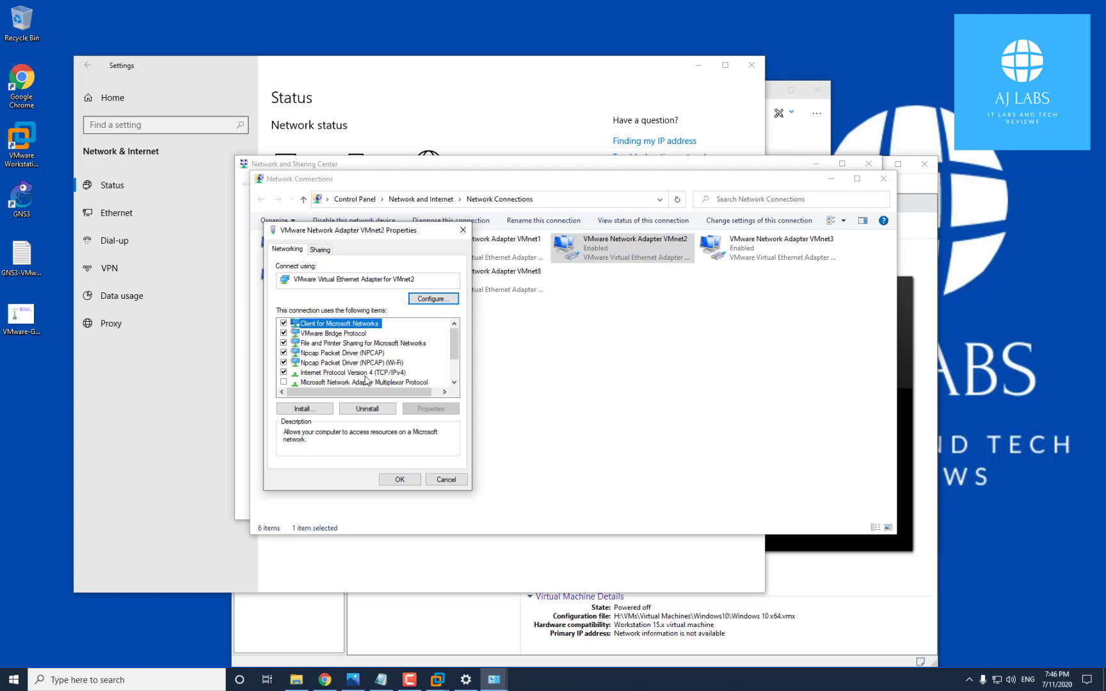
{"action": "left_click", "coordinate": [365, 375]}
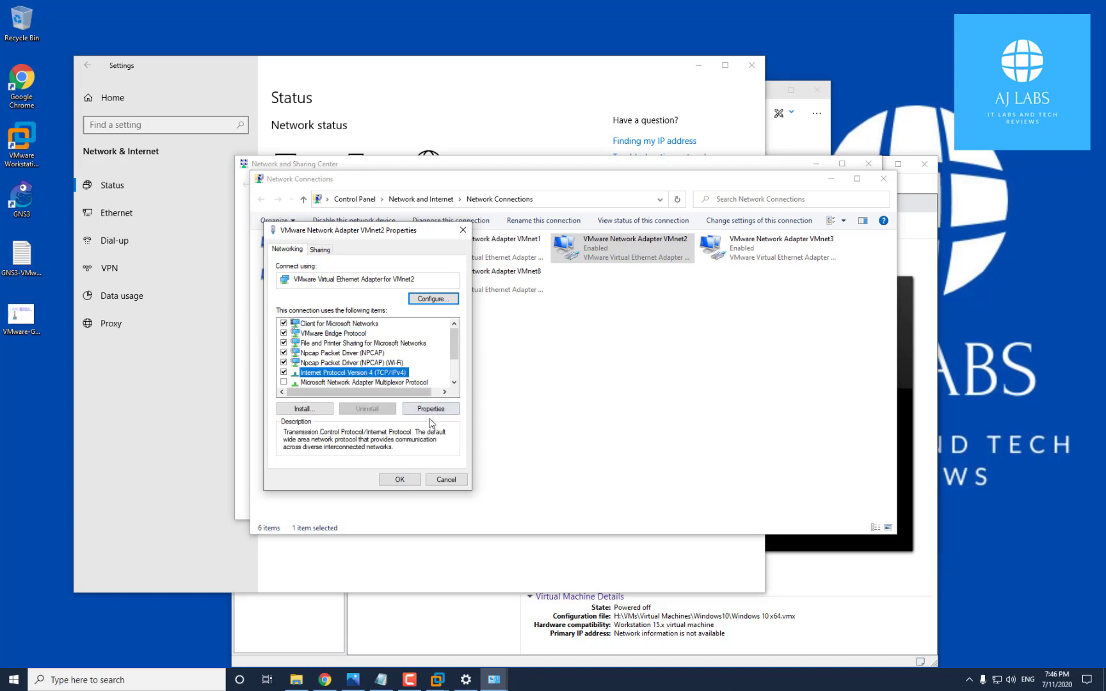
{"action": "left_click", "coordinate": [445, 413]}
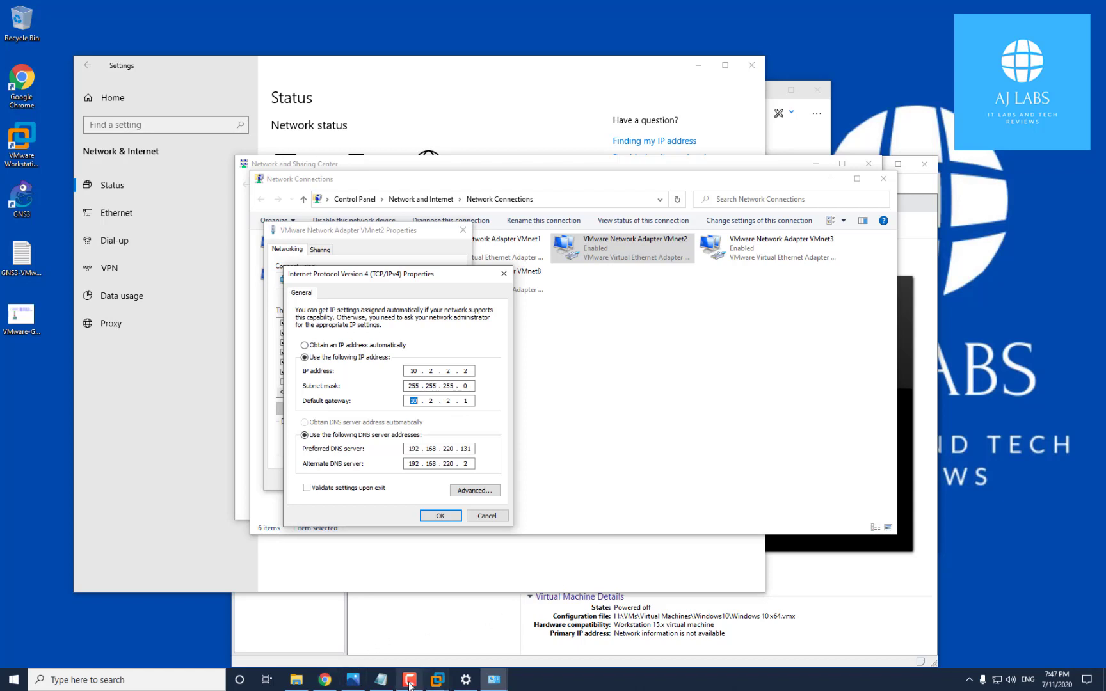
{"action": "left_click", "coordinate": [353, 680]}
{"action": "left_click_drag", "start_coordinate": [684, 92], "coordinate": [667, 247]}
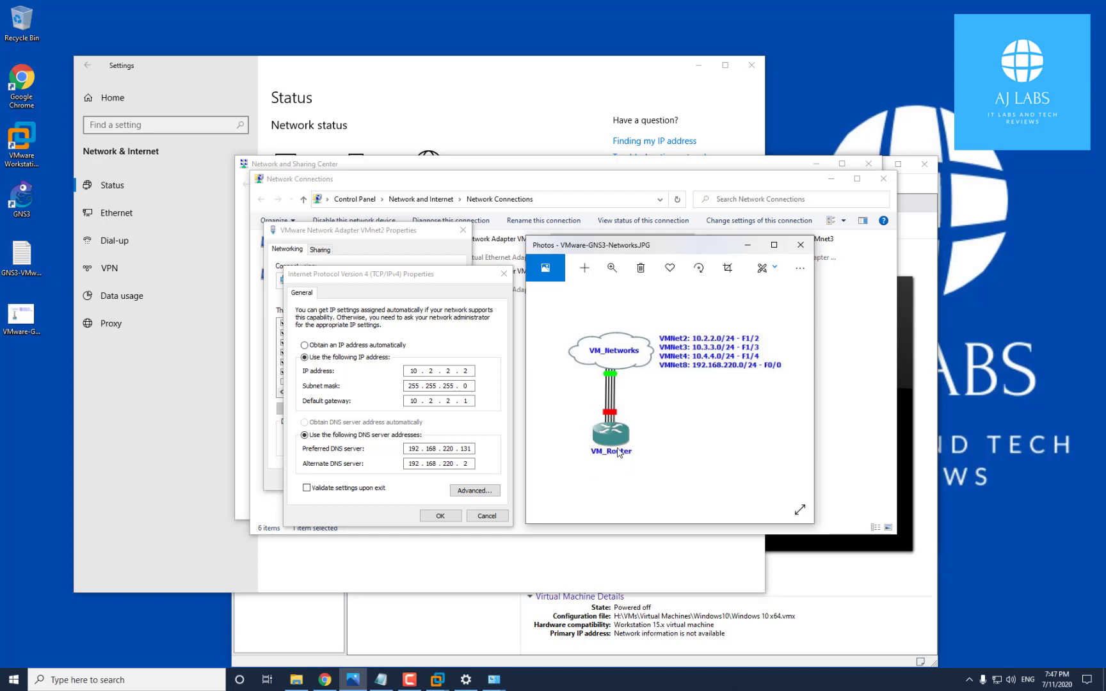
{"action": "left_click", "coordinate": [469, 371]}
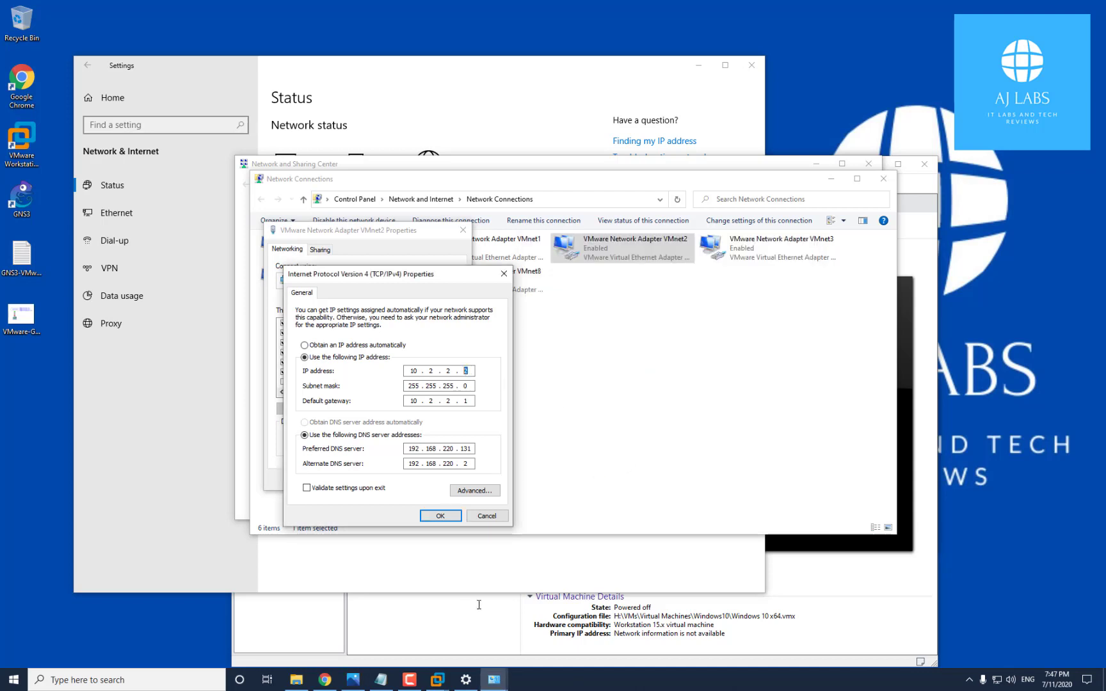
{"action": "left_click", "coordinate": [352, 680]}
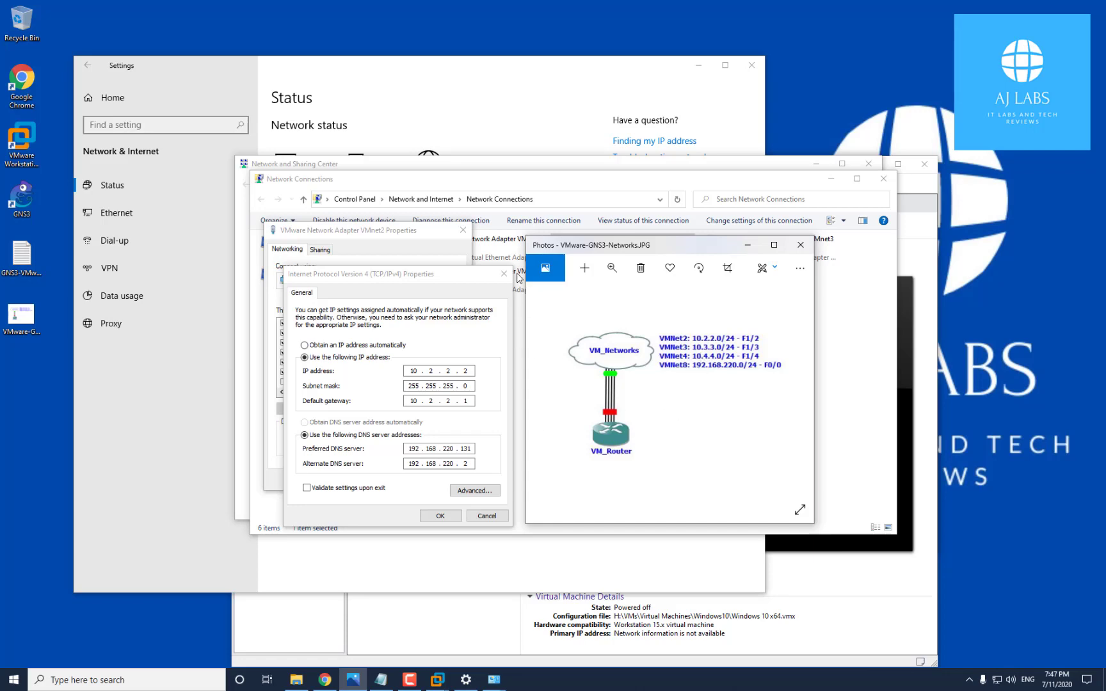
{"action": "left_click", "coordinate": [509, 276]}
{"action": "left_click", "coordinate": [509, 277]}
{"action": "left_click", "coordinate": [463, 230]}
{"action": "left_click", "coordinate": [755, 251]}
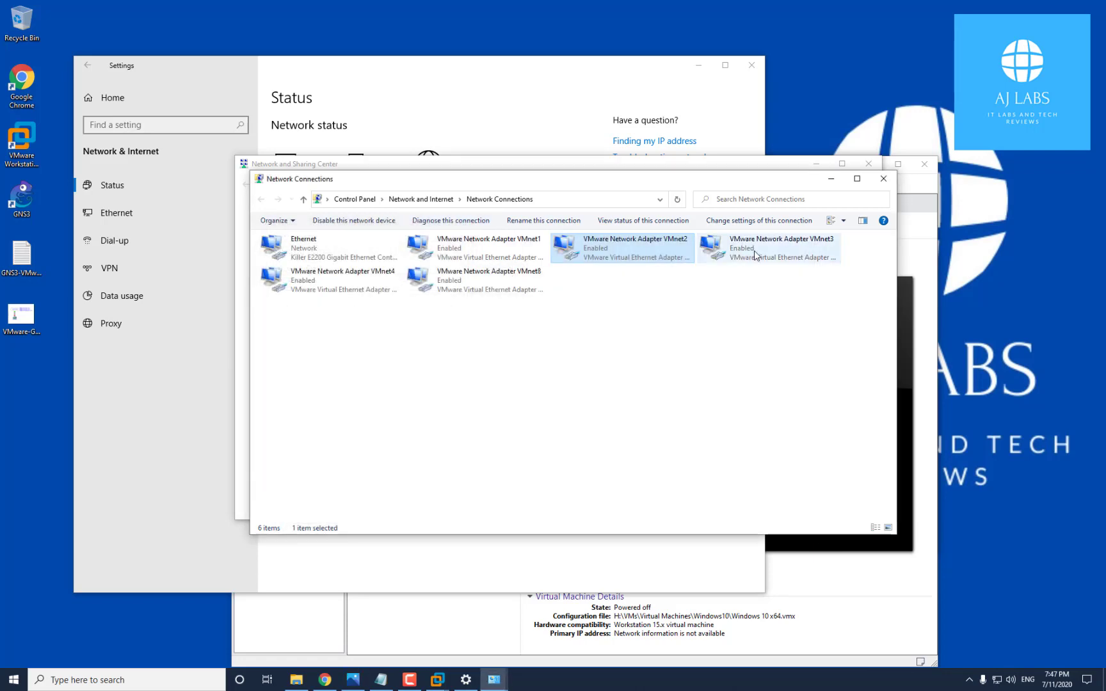
{"action": "right_click", "coordinate": [754, 251]}
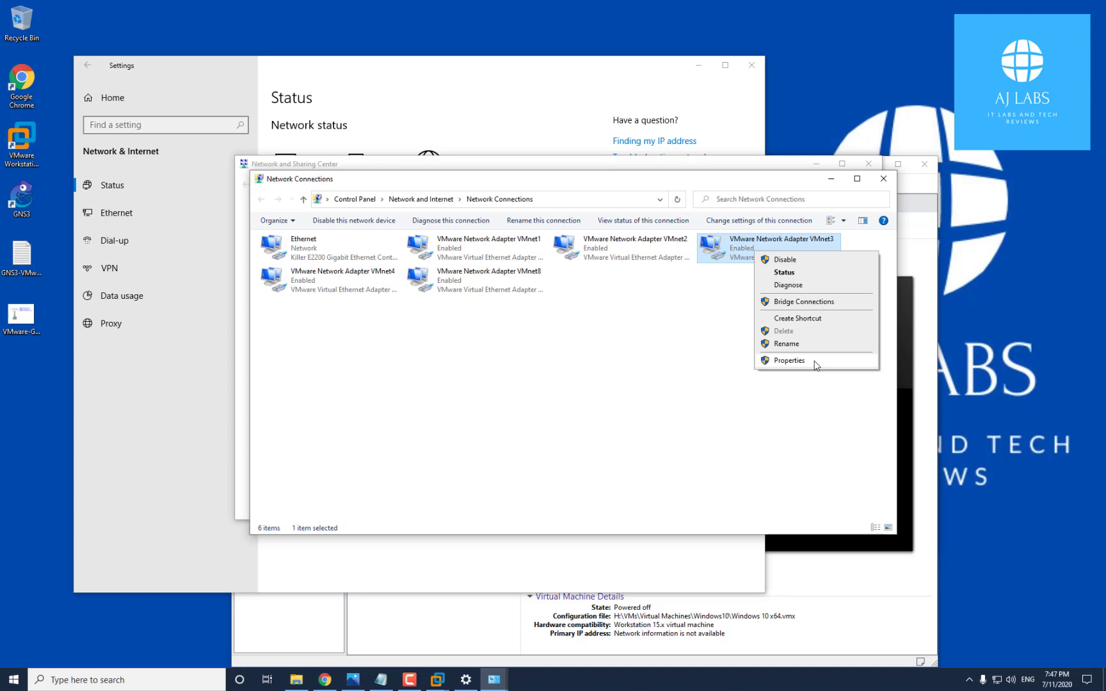
{"action": "left_click", "coordinate": [789, 361]}
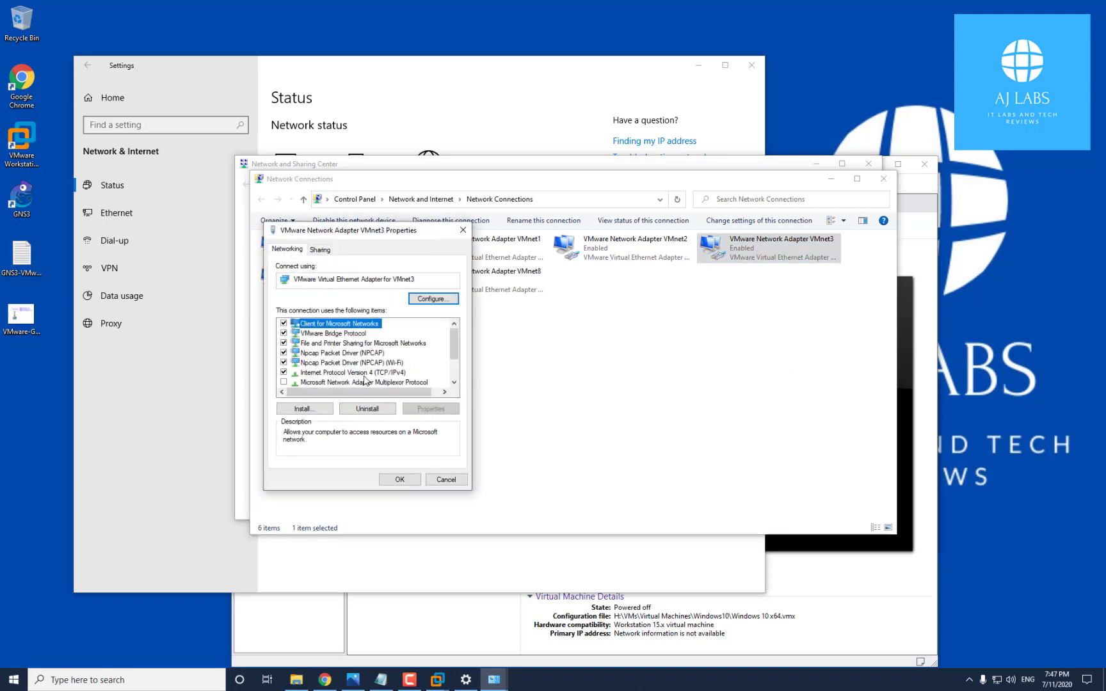
{"action": "left_click", "coordinate": [358, 373]}
{"action": "left_click", "coordinate": [423, 409]}
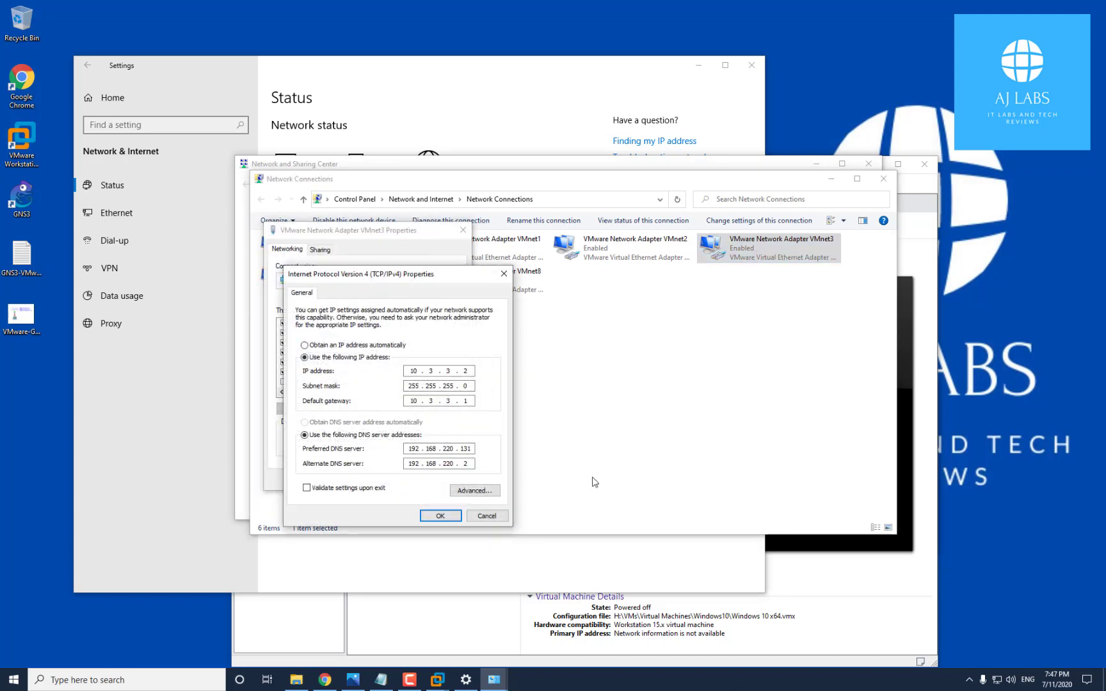
{"action": "left_click", "coordinate": [353, 680]}
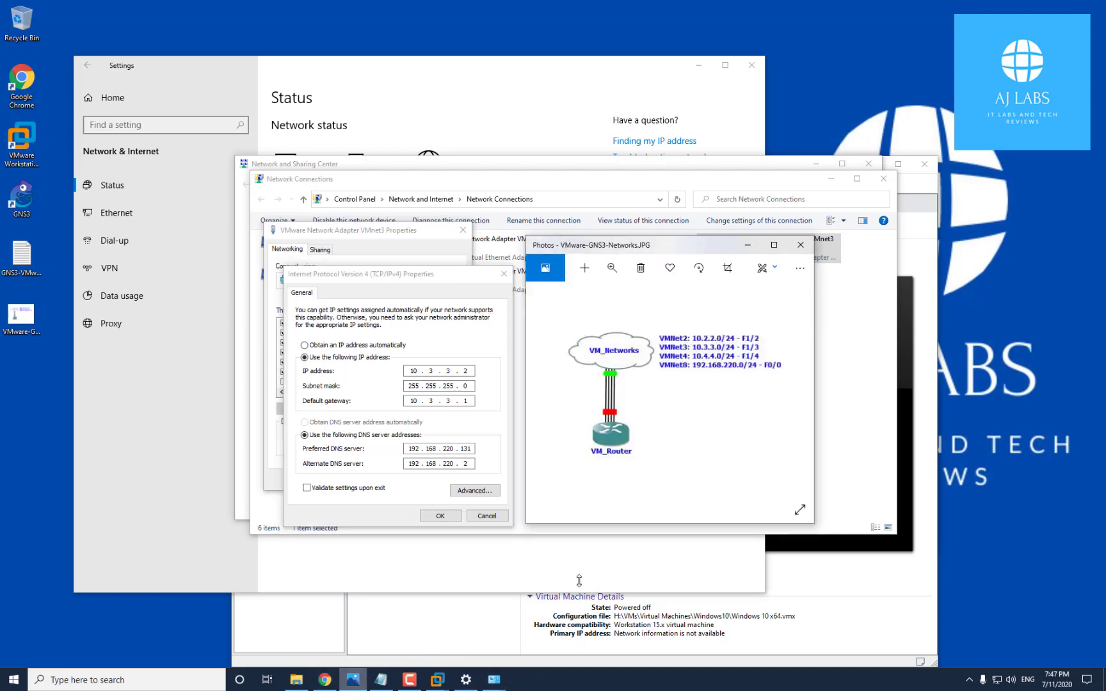
{"action": "left_click", "coordinate": [470, 400]}
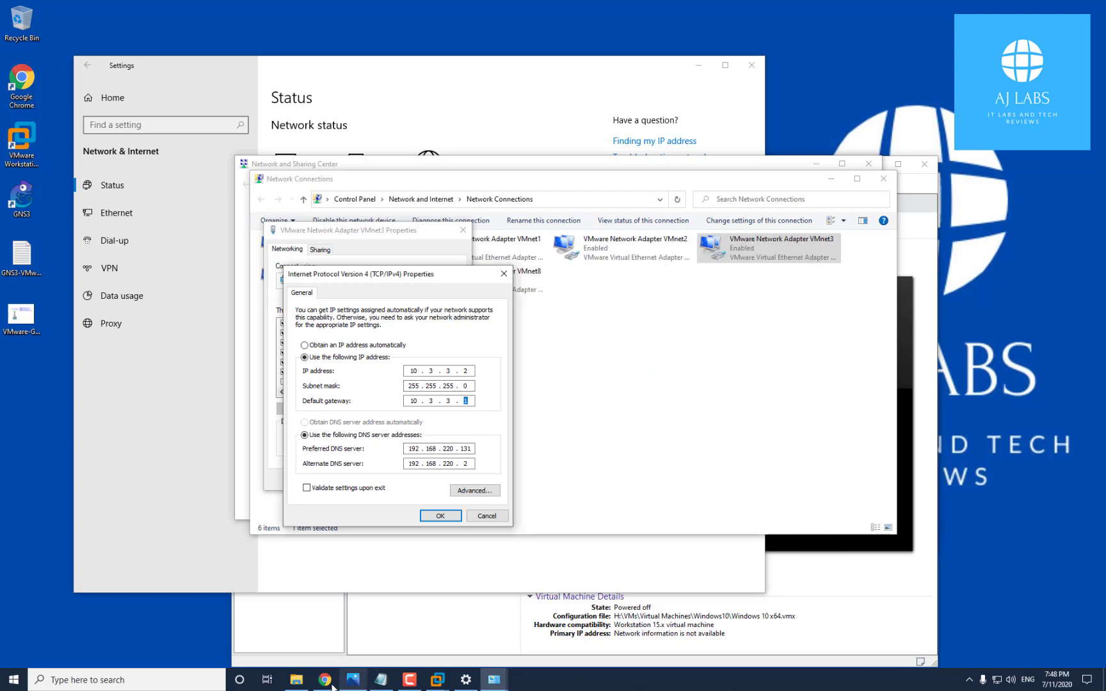
{"action": "left_click", "coordinate": [353, 680]}
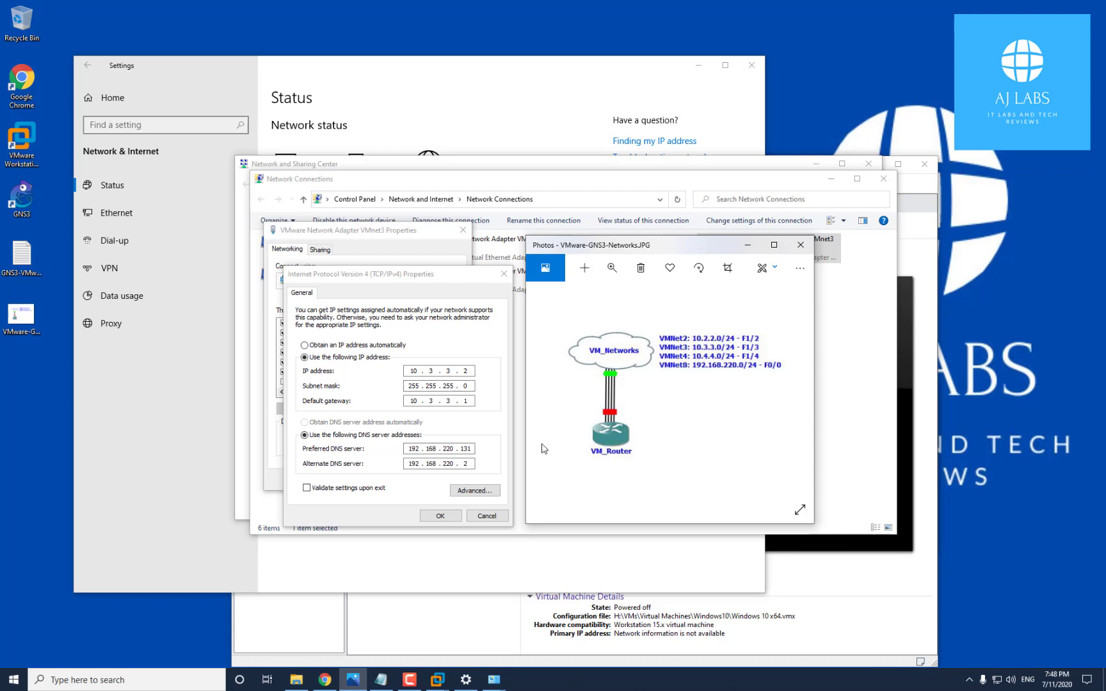
{"action": "left_click", "coordinate": [505, 516]}
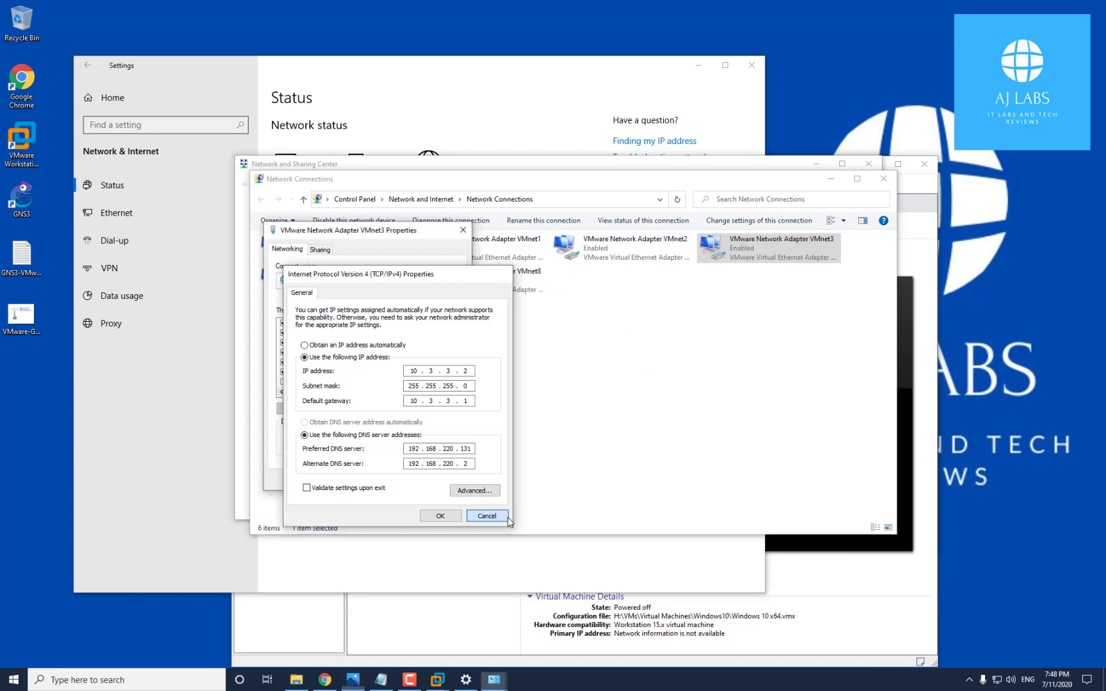
Review VMnet4's IPv4 properties (IP 10.4.4.2, gateway 10.4.4.1, DNS server), then close them with OK and Cancel
{"action": "left_click", "coordinate": [463, 229]}
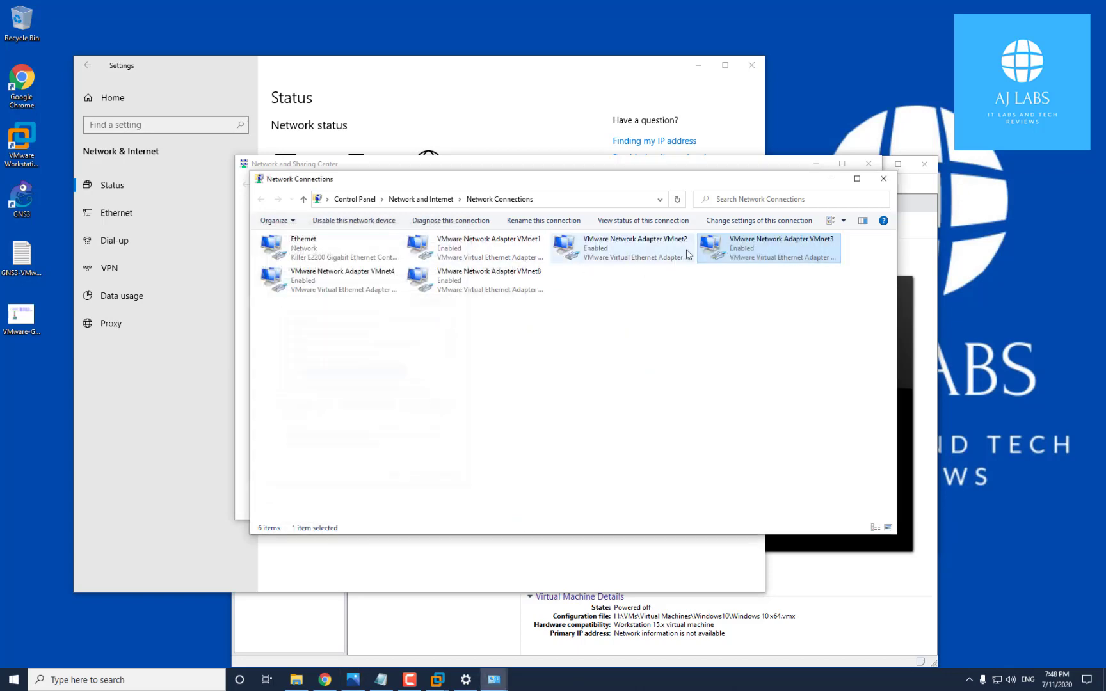
{"action": "left_click", "coordinate": [360, 288]}
{"action": "right_click", "coordinate": [360, 288]}
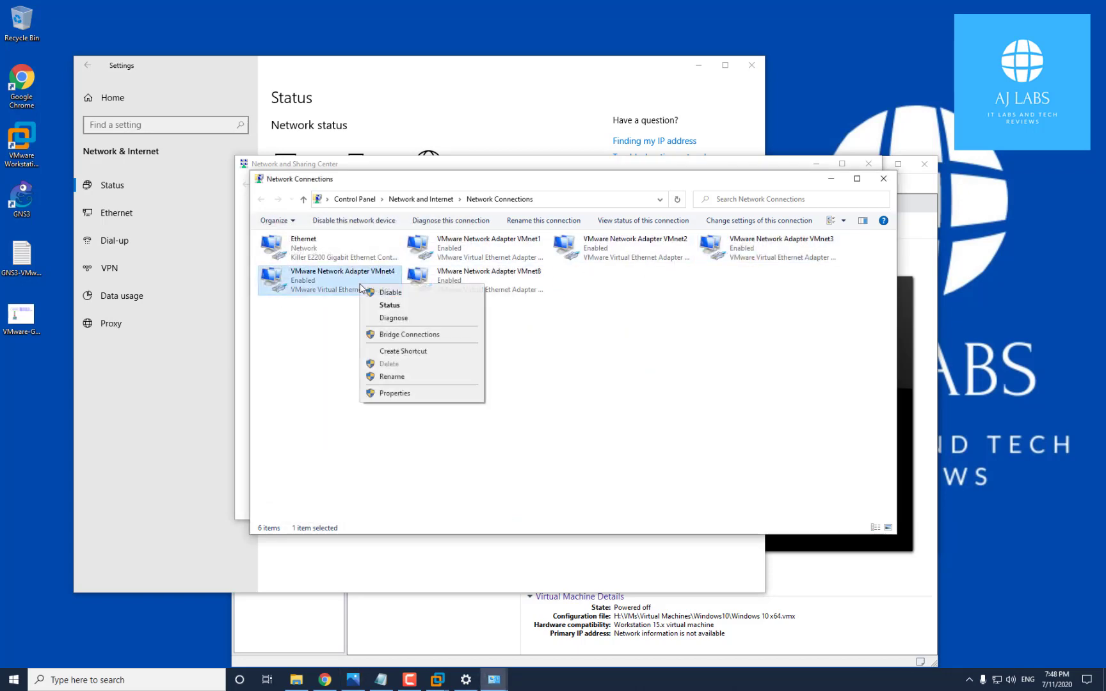
{"action": "left_click", "coordinate": [392, 393]}
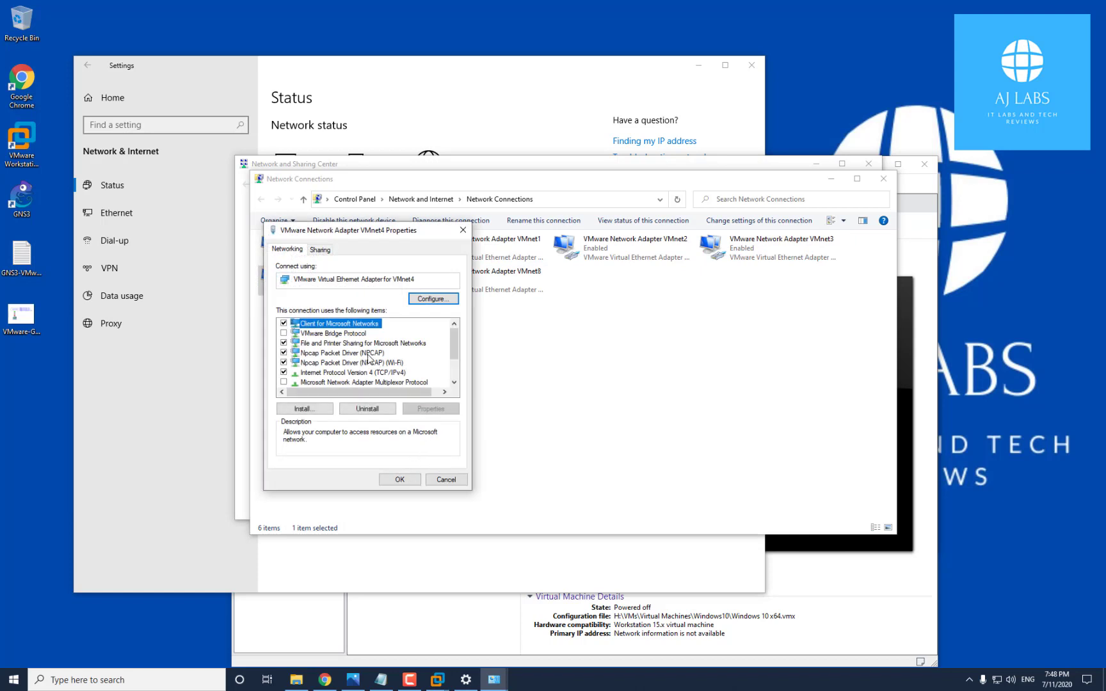
{"action": "left_click", "coordinate": [379, 372]}
{"action": "left_click", "coordinate": [448, 409]}
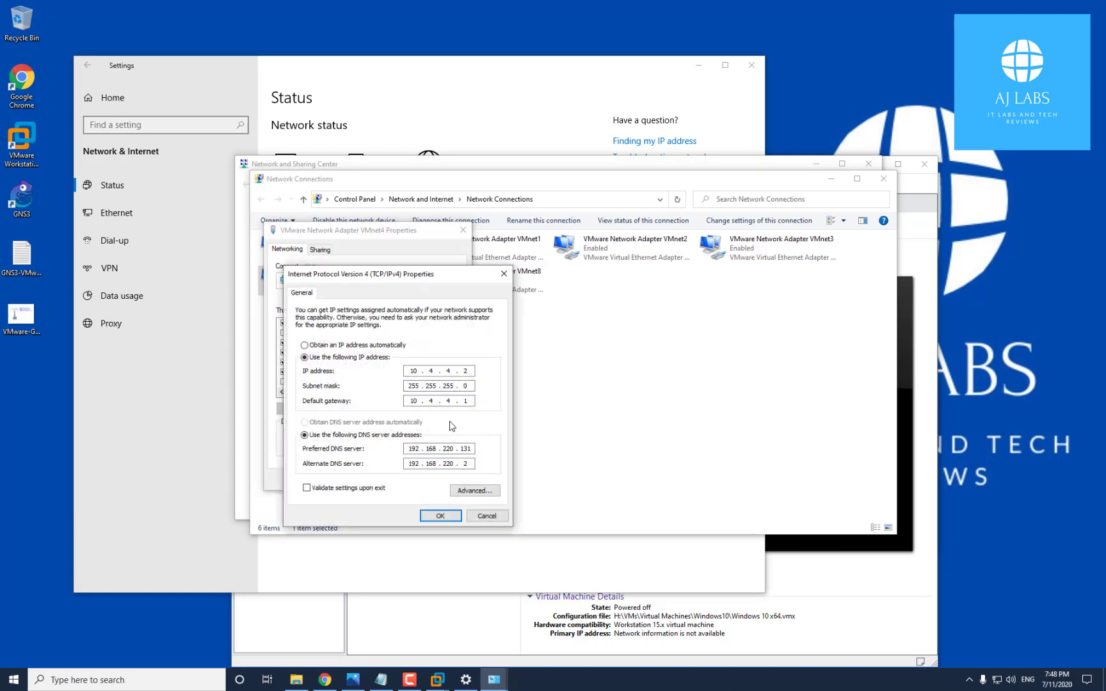
{"action": "left_click_drag", "start_coordinate": [409, 371], "coordinate": [469, 371]}
{"action": "double_click", "coordinate": [409, 448]}
{"action": "left_click_drag", "start_coordinate": [425, 448], "coordinate": [471, 448]}
{"action": "left_click", "coordinate": [441, 516]}
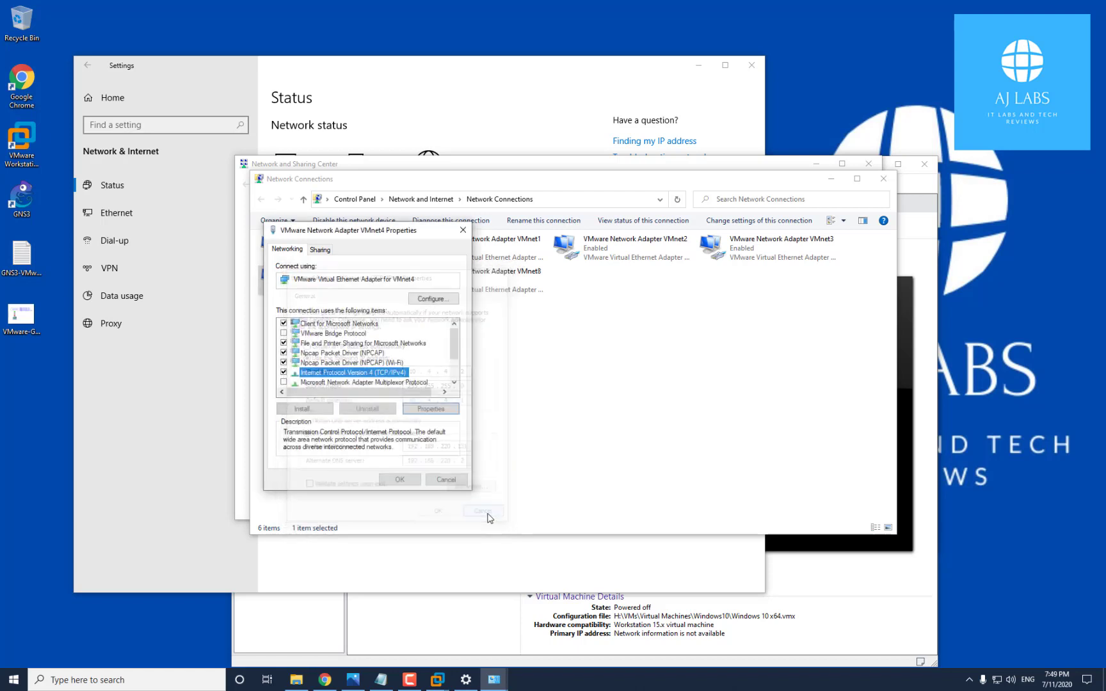
{"action": "left_click", "coordinate": [448, 482]}
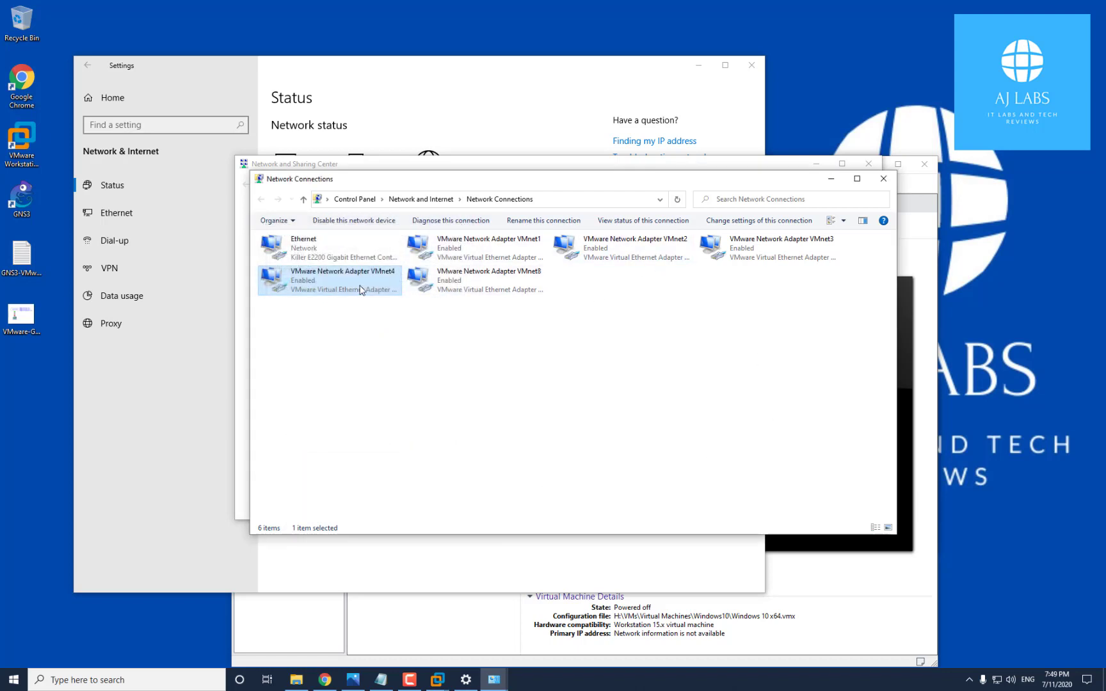
Review VMnet8's IPv4 properties, static 192.168.220.1/24 and the DNS server, then close both dialogs
{"action": "left_click", "coordinate": [469, 288]}
{"action": "right_click", "coordinate": [469, 288]}
{"action": "left_click", "coordinate": [534, 393]}
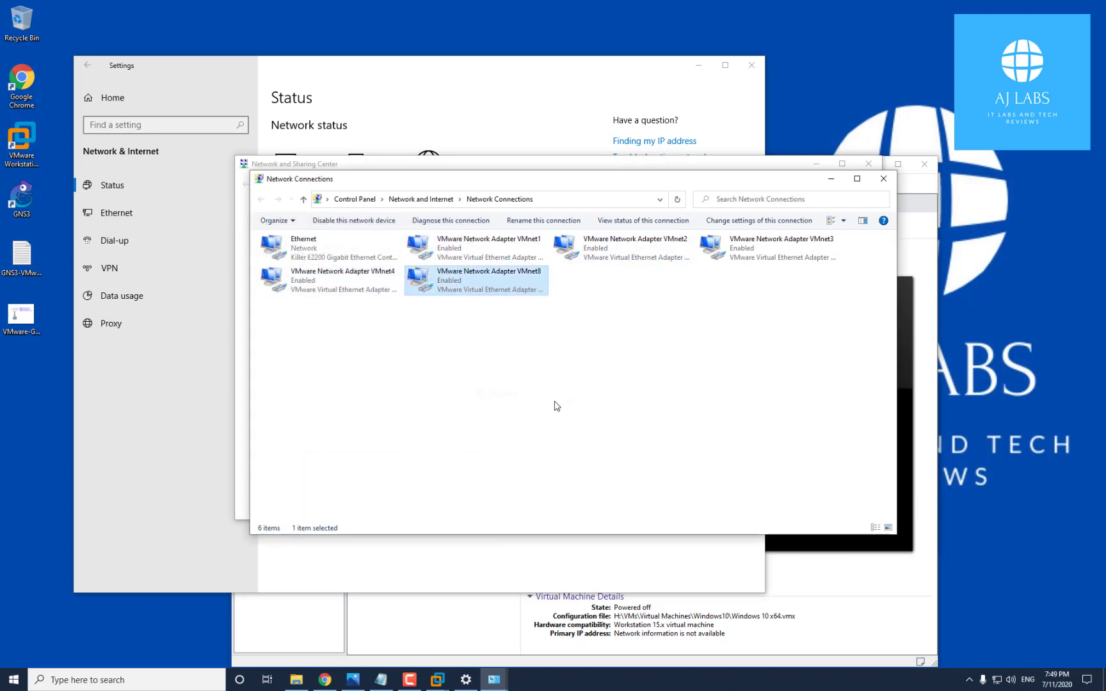
{"action": "left_click", "coordinate": [352, 372]}
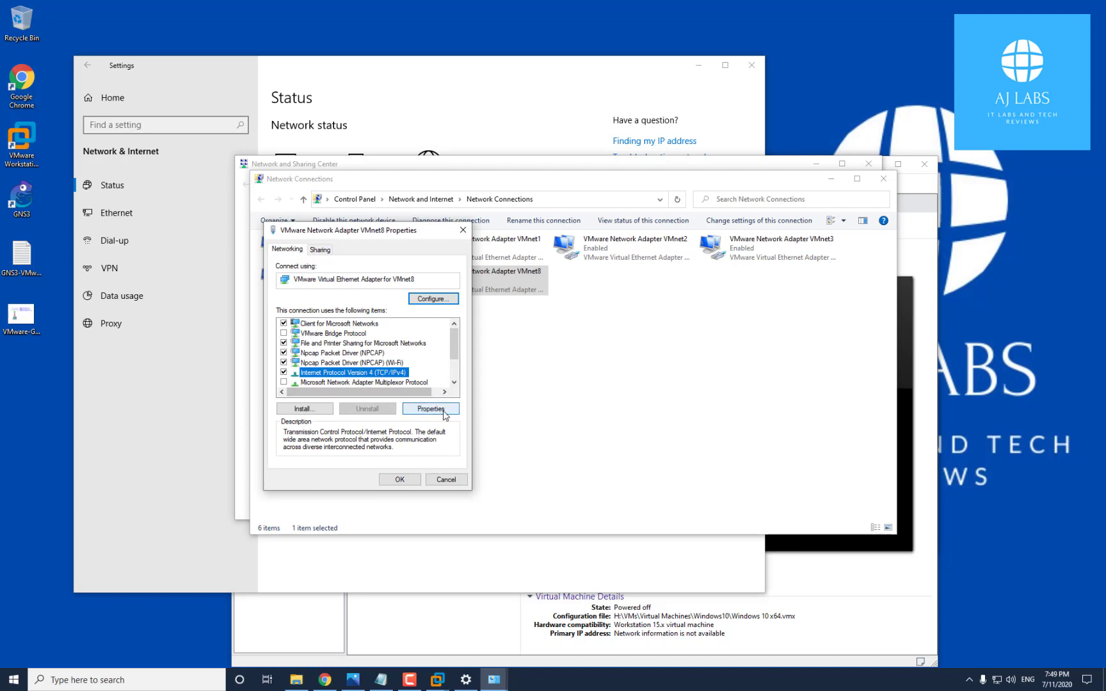
{"action": "left_click", "coordinate": [440, 409]}
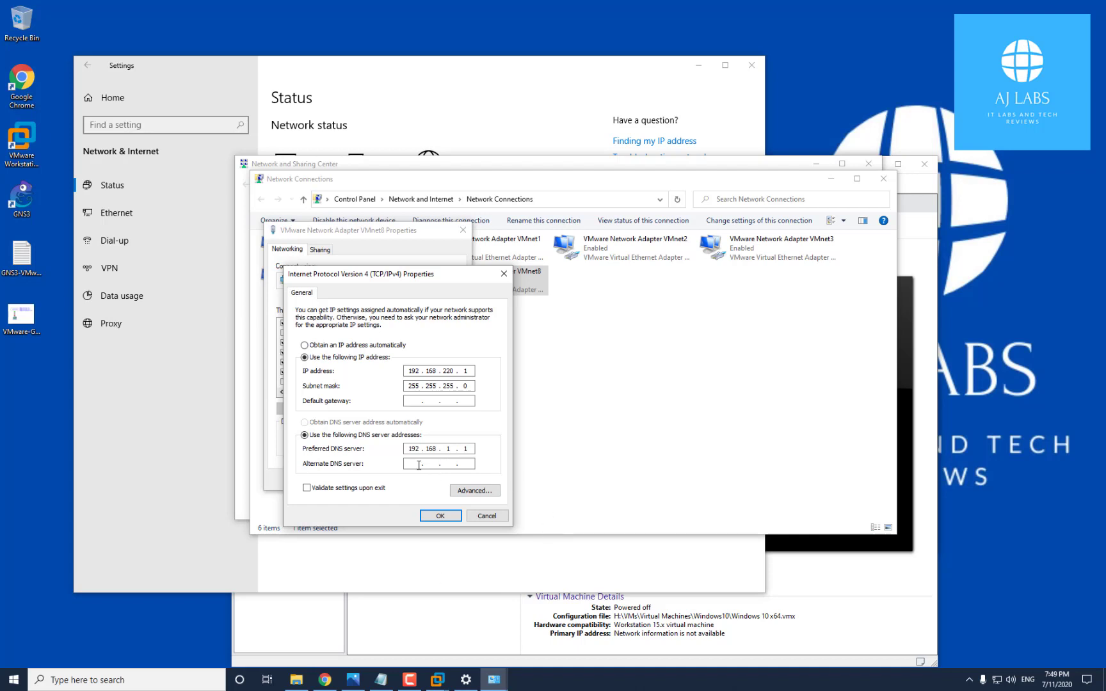
{"action": "left_click_drag", "start_coordinate": [410, 451], "coordinate": [460, 451]}
{"action": "left_click_drag", "start_coordinate": [406, 370], "coordinate": [420, 370]}
{"action": "left_click", "coordinate": [503, 275]}
{"action": "left_click", "coordinate": [462, 231]}
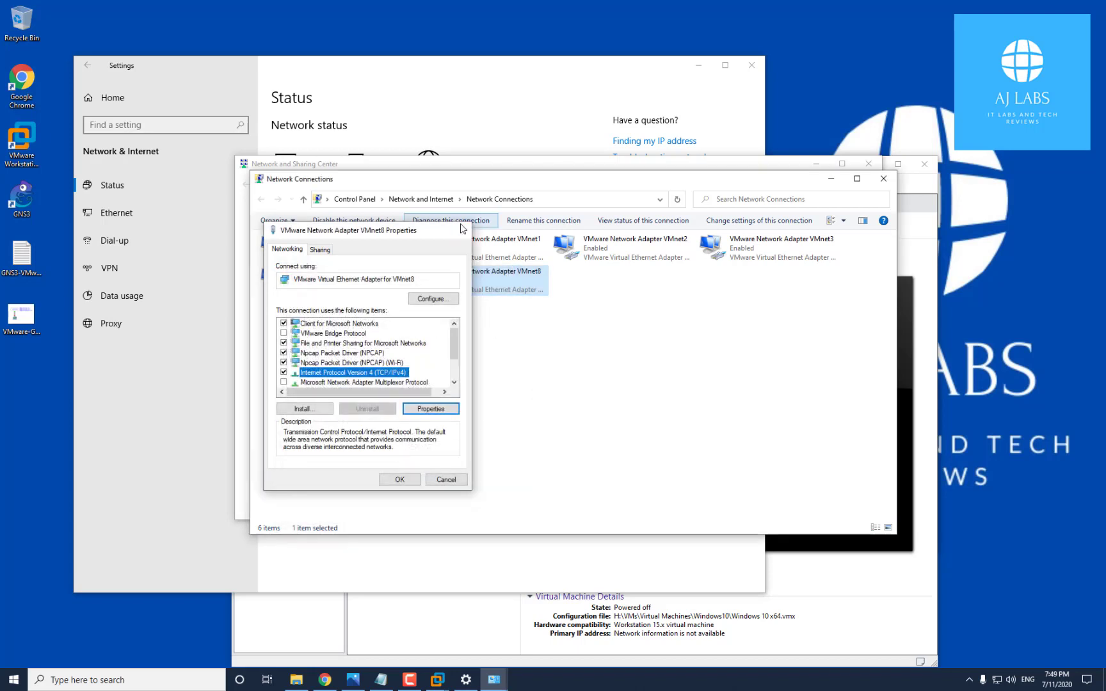
Close Network Connections, the network diagram picture, and the Network and Sharing Center
{"action": "left_click", "coordinate": [883, 179]}
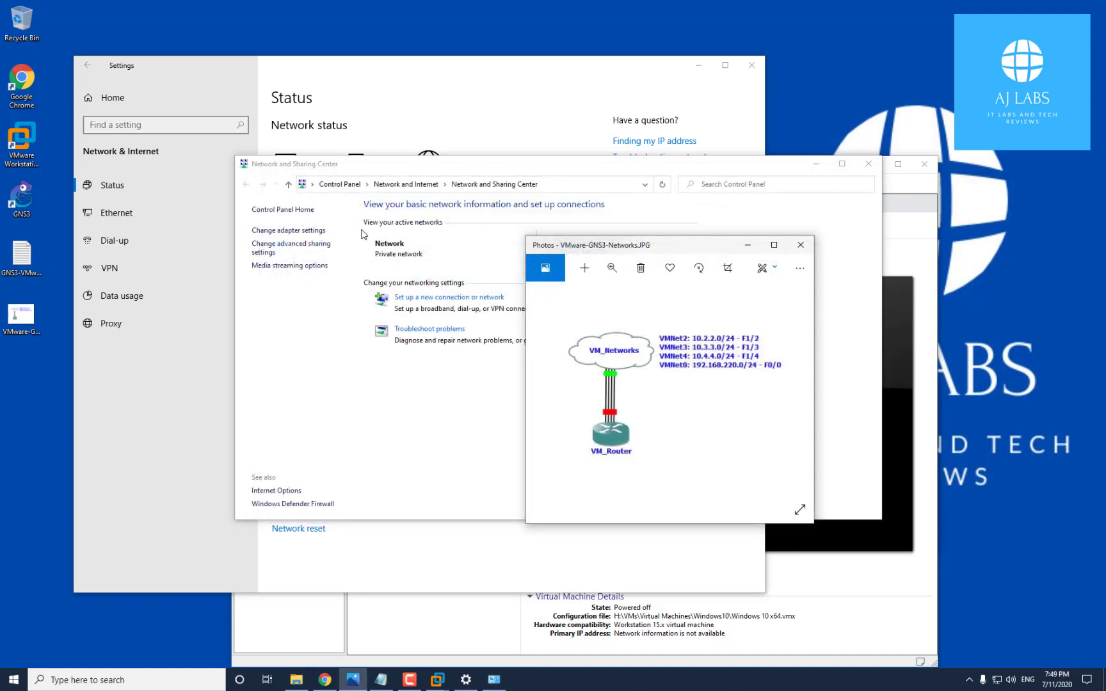
{"action": "left_click", "coordinate": [747, 244]}
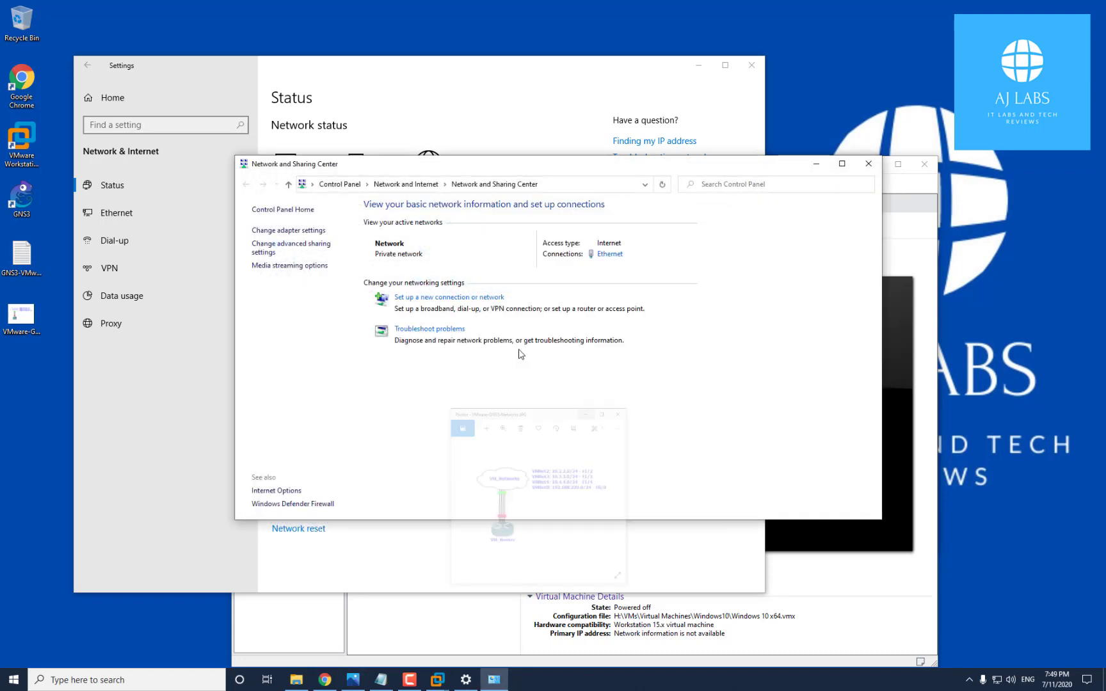
{"action": "left_click", "coordinate": [868, 166]}
Close Windows Settings, bring the GNS3-VMware-Setup notes forward, and maximize Chrome on this screen
{"action": "left_click", "coordinate": [751, 65]}
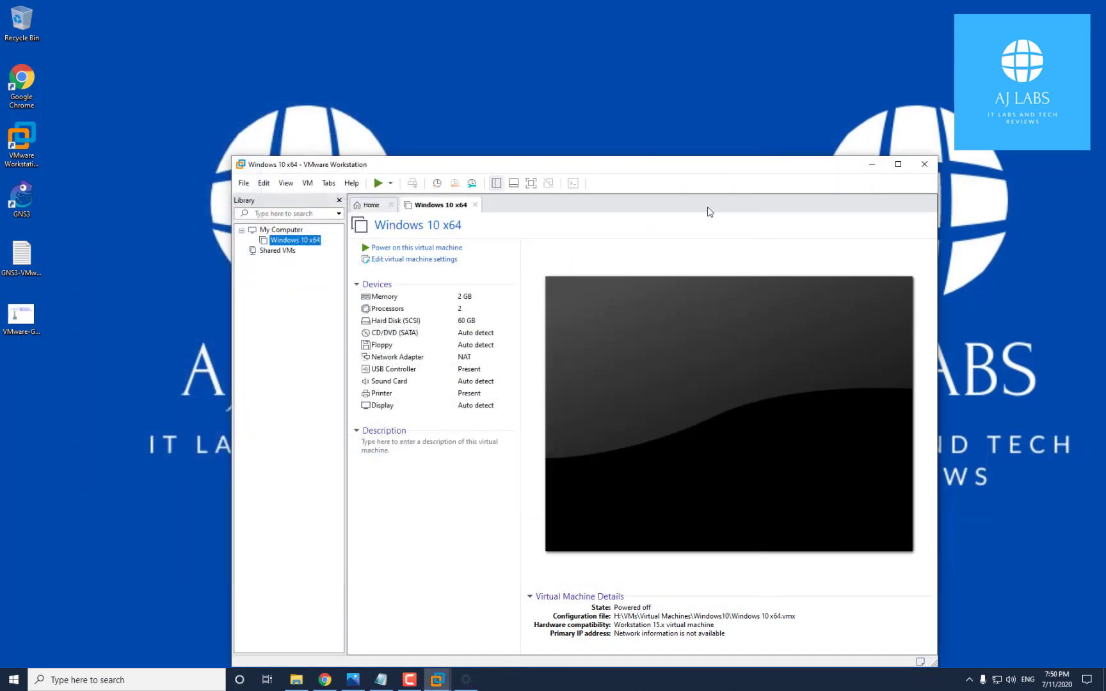
{"action": "left_click", "coordinate": [381, 679]}
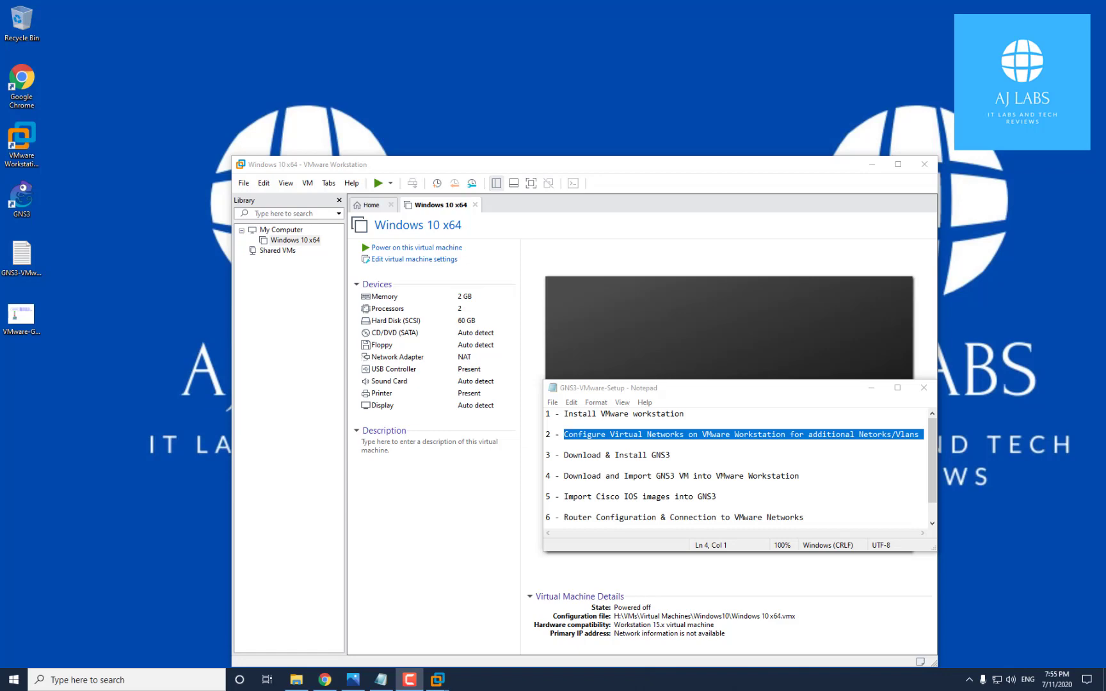
{"action": "left_click_drag", "start_coordinate": [1105, 19], "coordinate": [696, 1]}
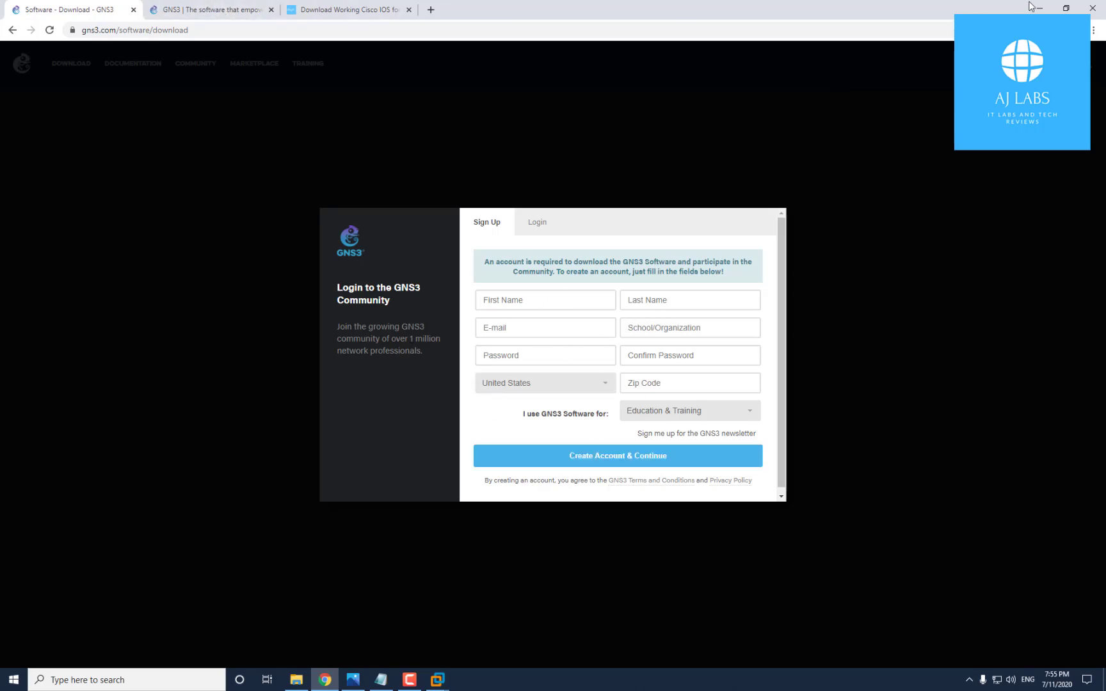
Switch to the Download GNS3 VM tab, highlight the VMware Workstation and Fusion option, then minimize Chrome
{"action": "left_click", "coordinate": [197, 12]}
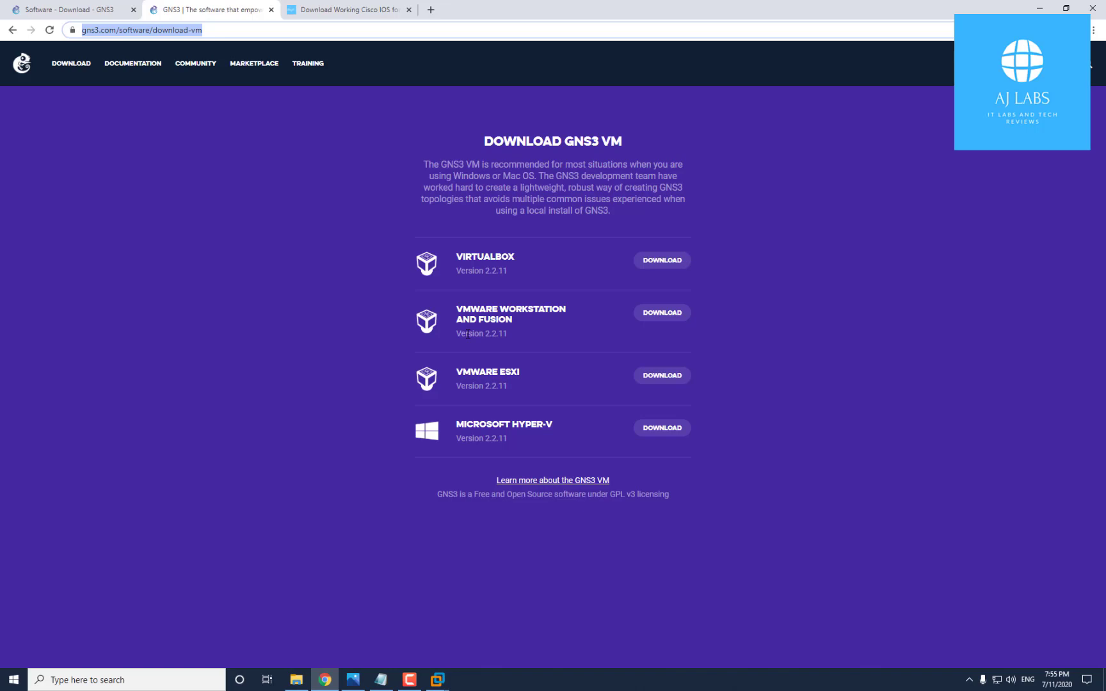
{"action": "left_click_drag", "start_coordinate": [456, 310], "coordinate": [578, 314]}
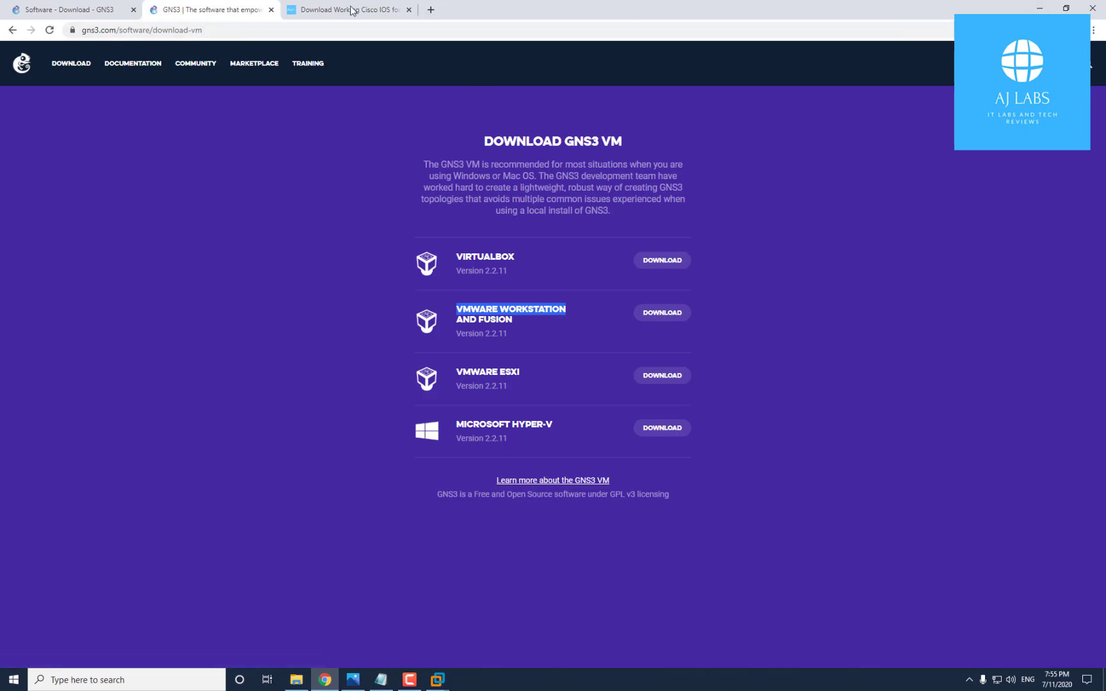
{"action": "left_click", "coordinate": [1038, 8]}
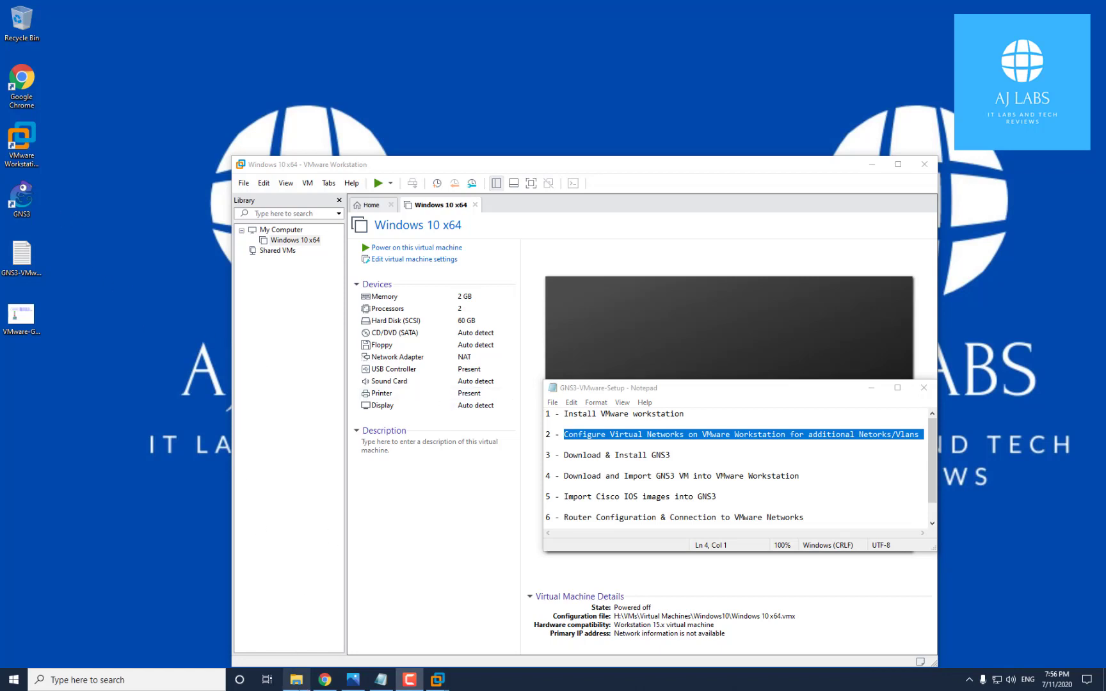
{"action": "mouse_move", "coordinate": [295, 681]}
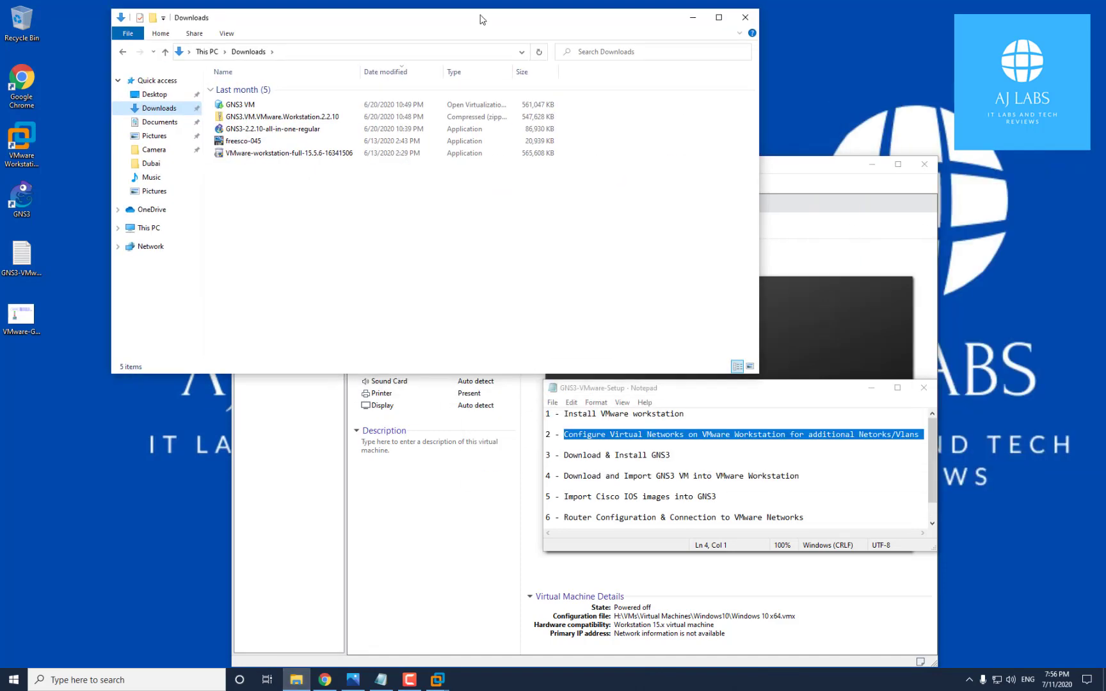
Find GNS3-2.2.10-all-in-one-regular in Downloads, next to the GNS3 VM VMware zip, and run it
{"action": "mouse_move", "coordinate": [482, 16]}
{"action": "left_mouse_down"}
{"action": "mouse_move", "coordinate": [498, 36]}
{"action": "mouse_move", "coordinate": [476, 35]}
{"action": "left_mouse_up"}
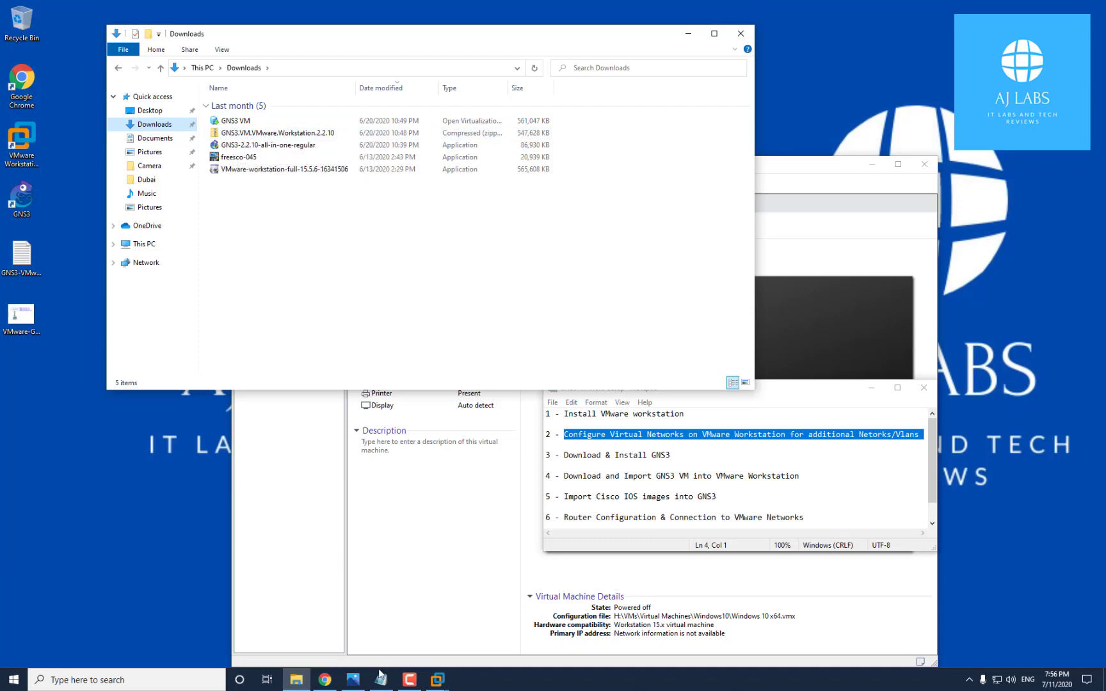
{"action": "left_click", "coordinate": [325, 681]}
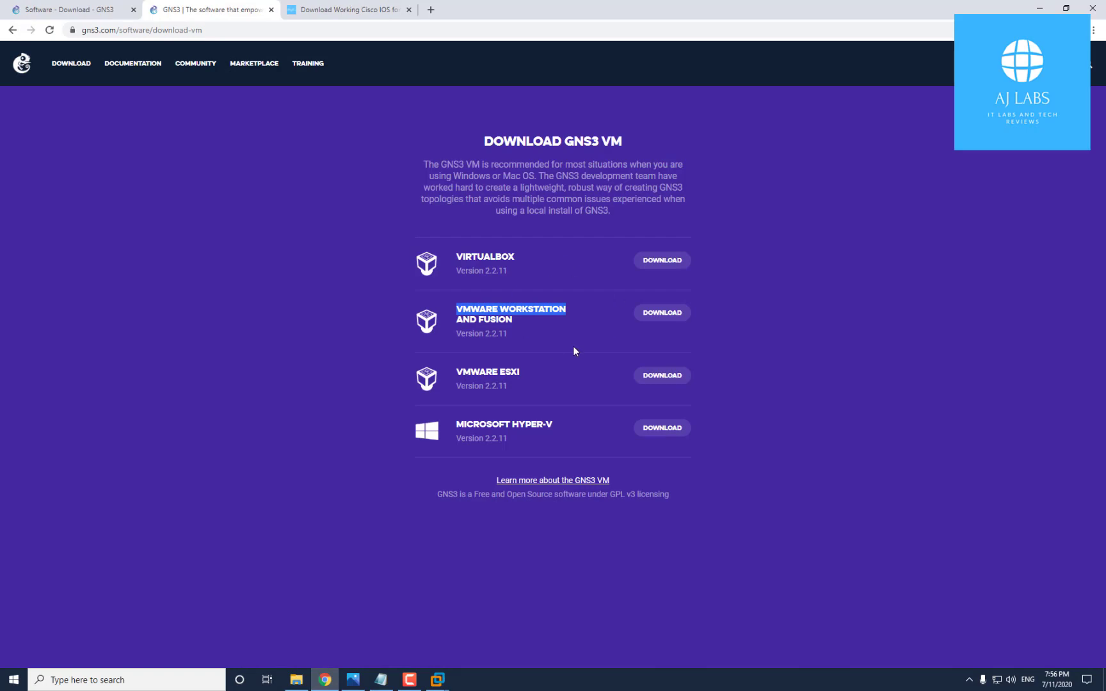
{"action": "left_click", "coordinate": [1039, 8]}
{"action": "left_click", "coordinate": [251, 134]}
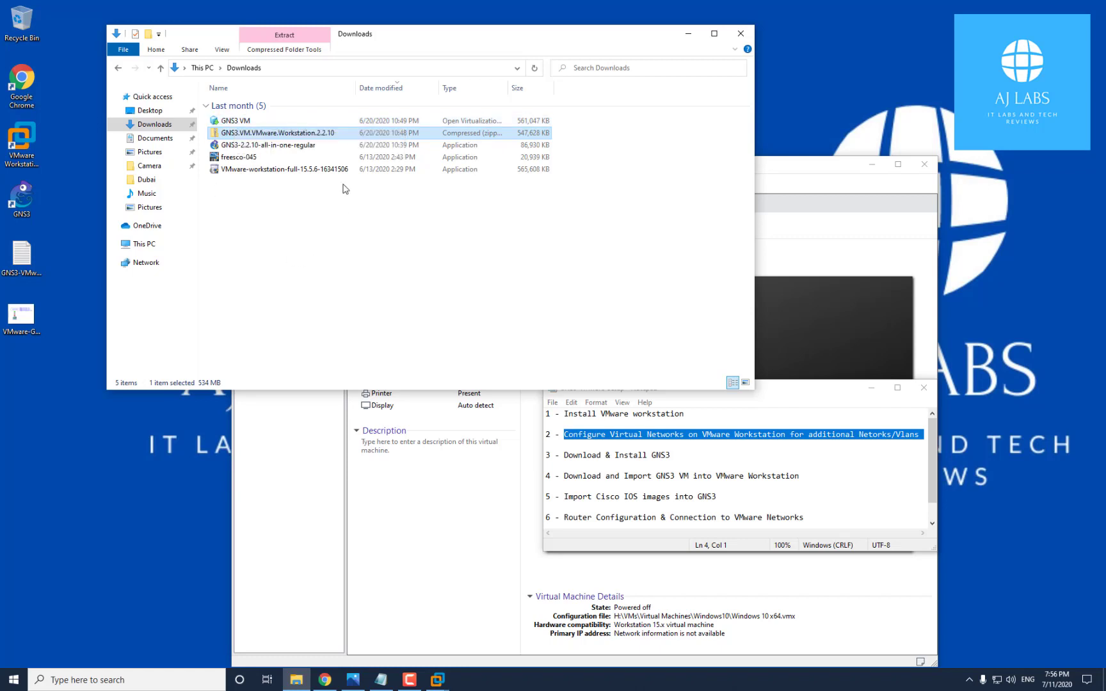
{"action": "left_click", "coordinate": [238, 145]}
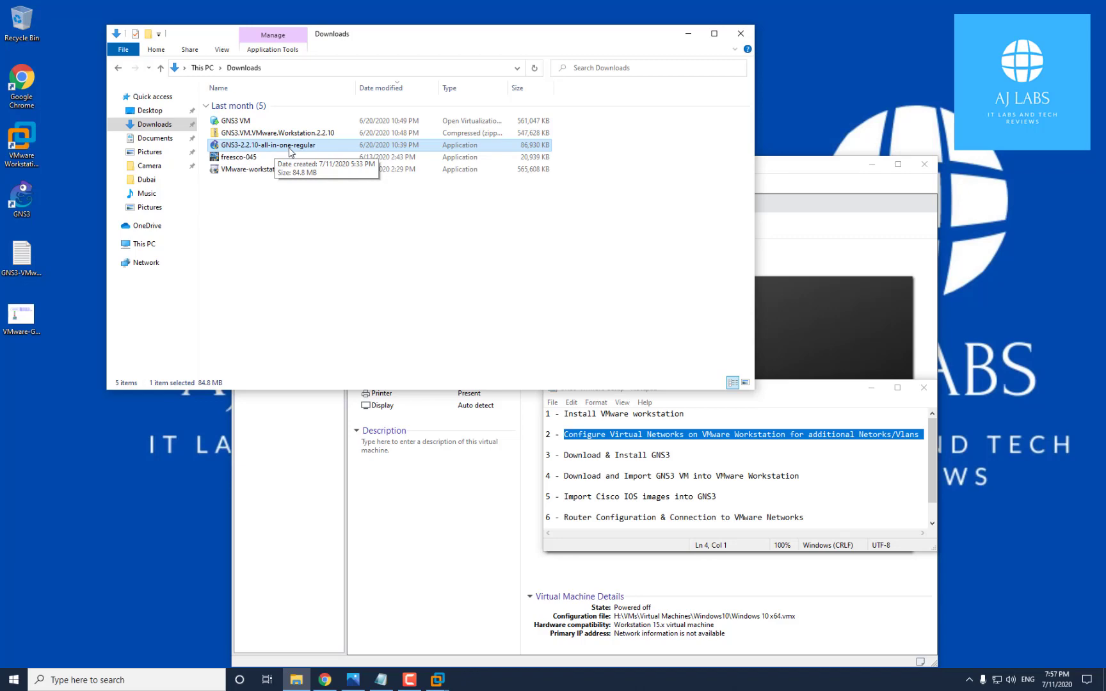
{"action": "left_click", "coordinate": [324, 680]}
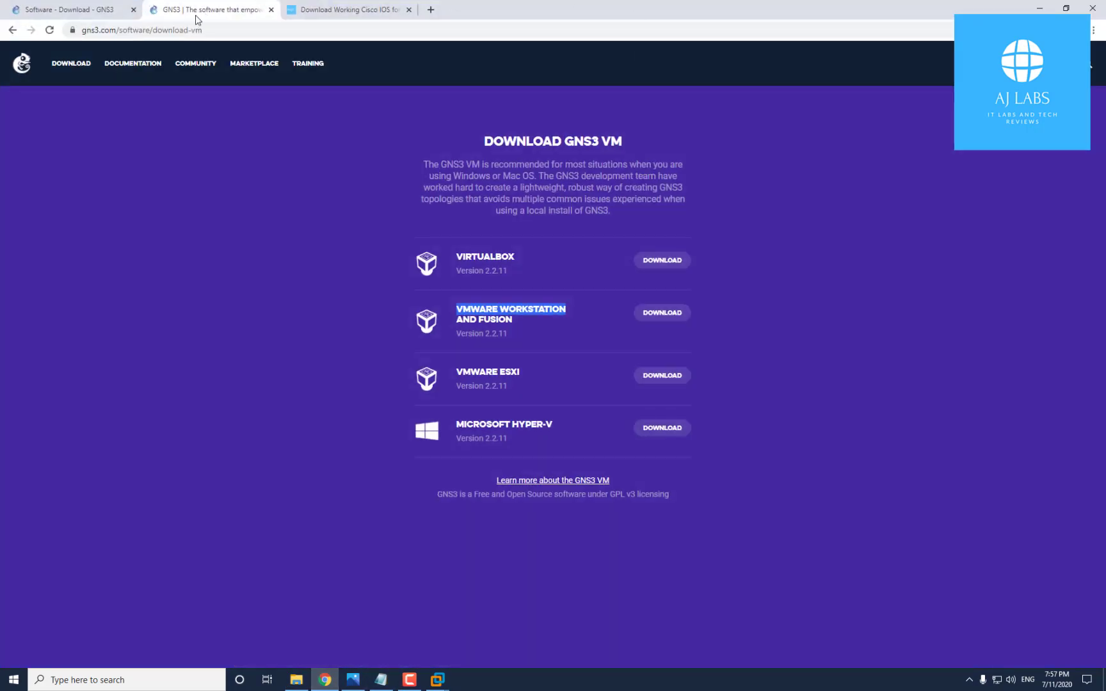
{"action": "left_click", "coordinate": [121, 14]}
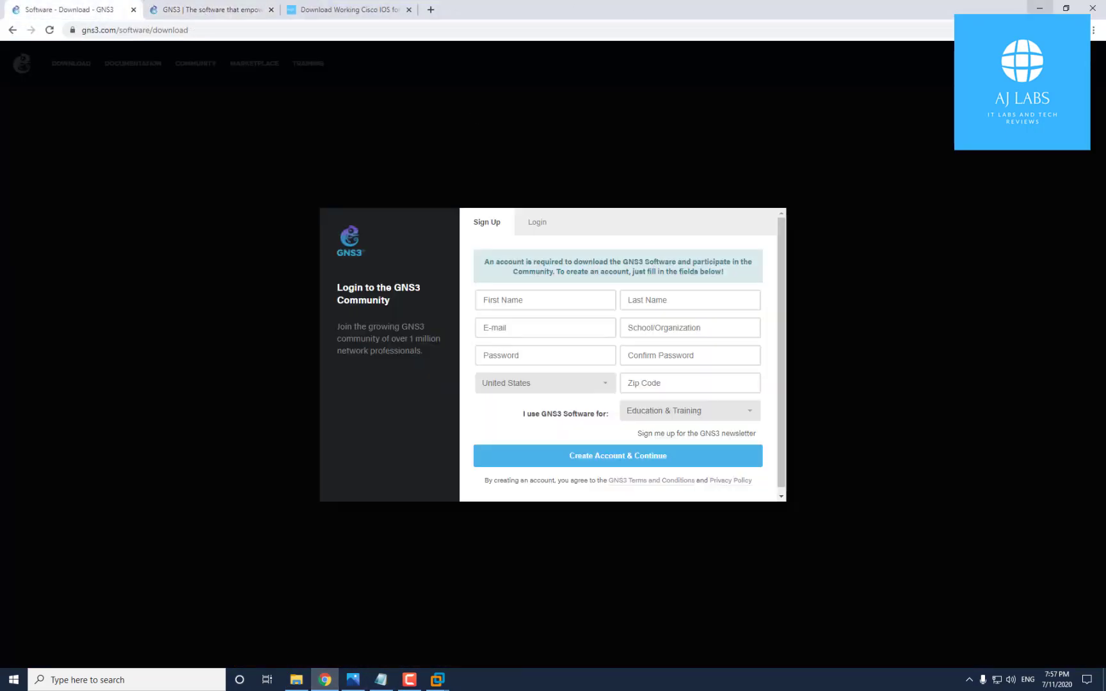
{"action": "left_click", "coordinate": [1040, 8]}
{"action": "double_click", "coordinate": [273, 149]}
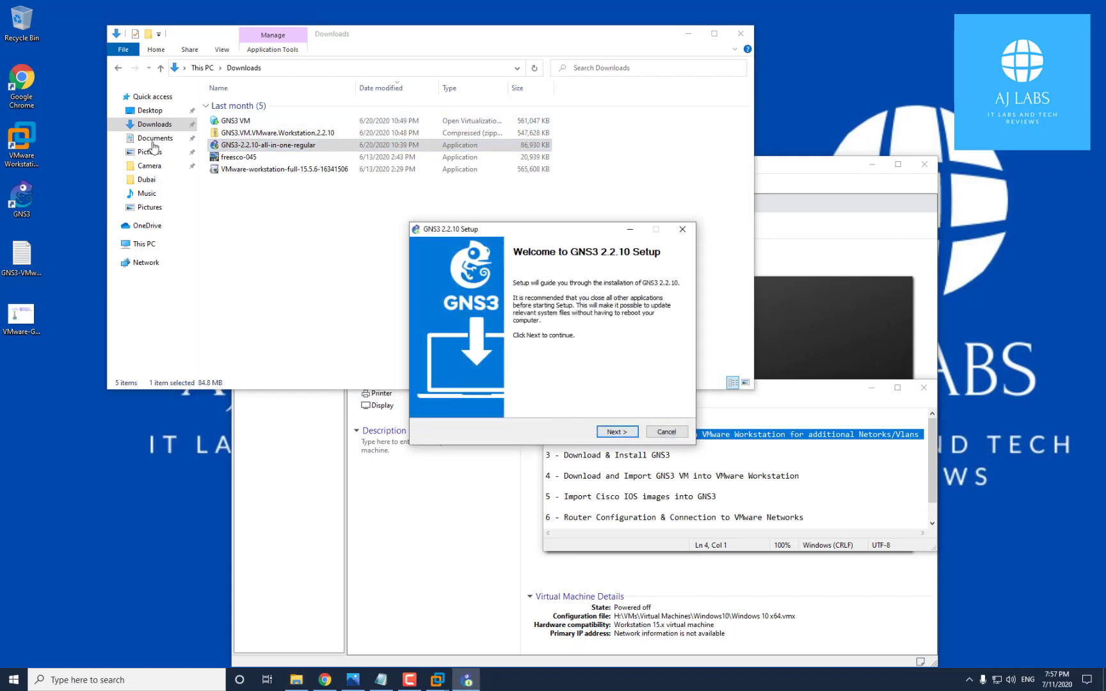
Step through GNS3 setup: accept the license, include the GNS3 VM component, keep default folders
{"action": "left_click", "coordinate": [22, 197]}
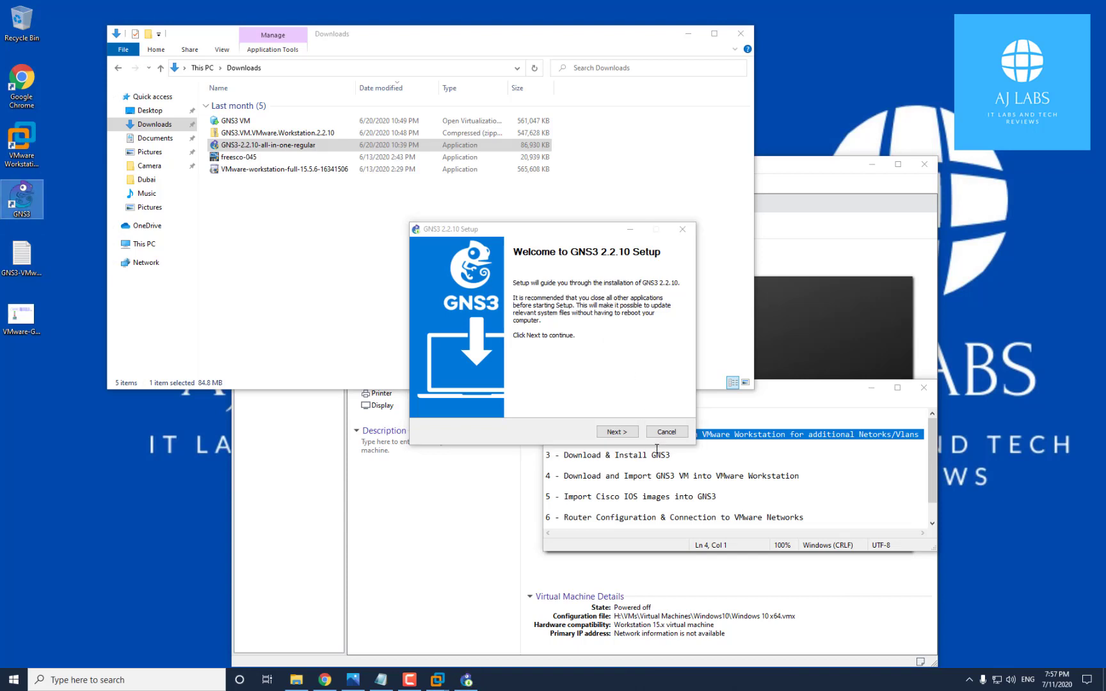
{"action": "left_click", "coordinate": [617, 433]}
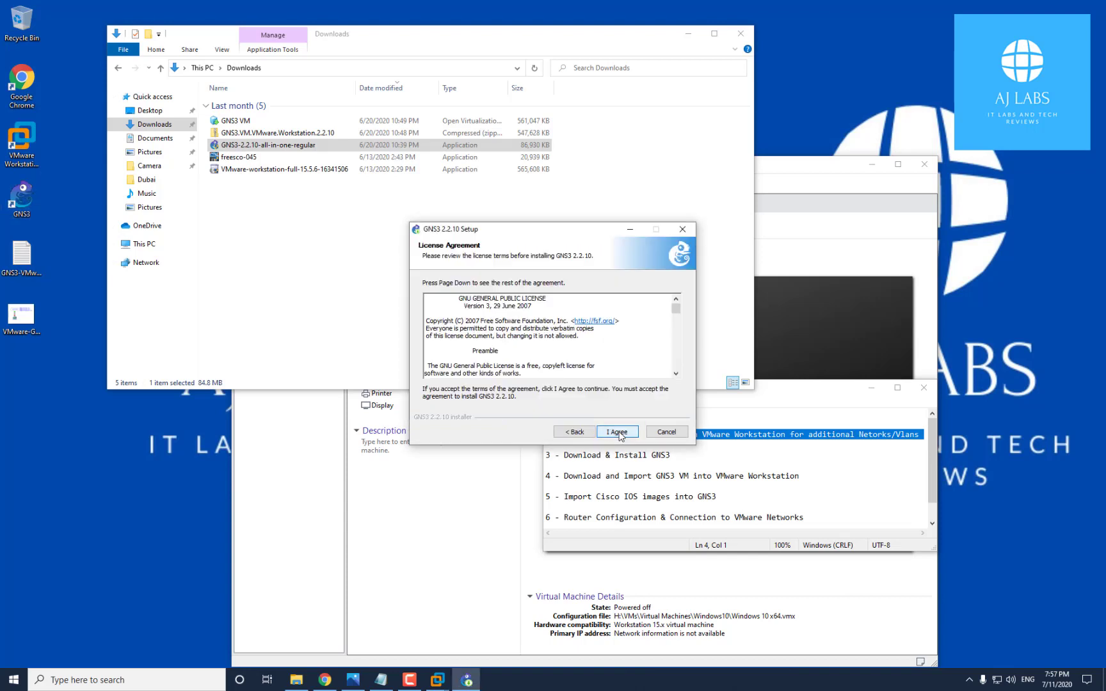
{"action": "left_click", "coordinate": [618, 432]}
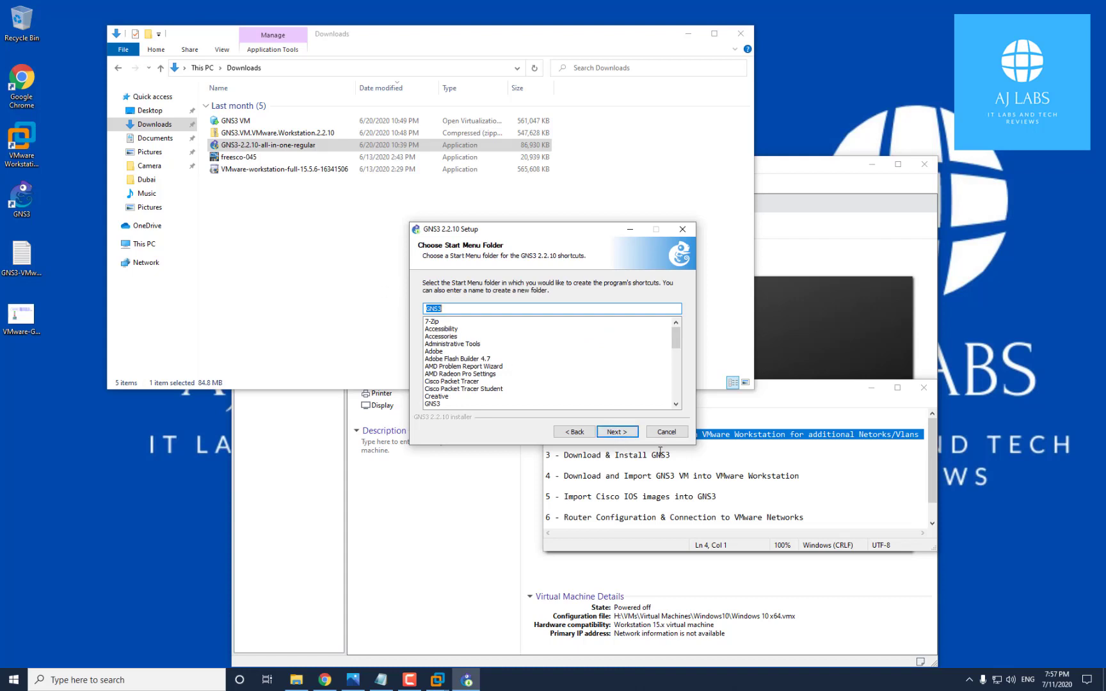
{"action": "left_click", "coordinate": [614, 433]}
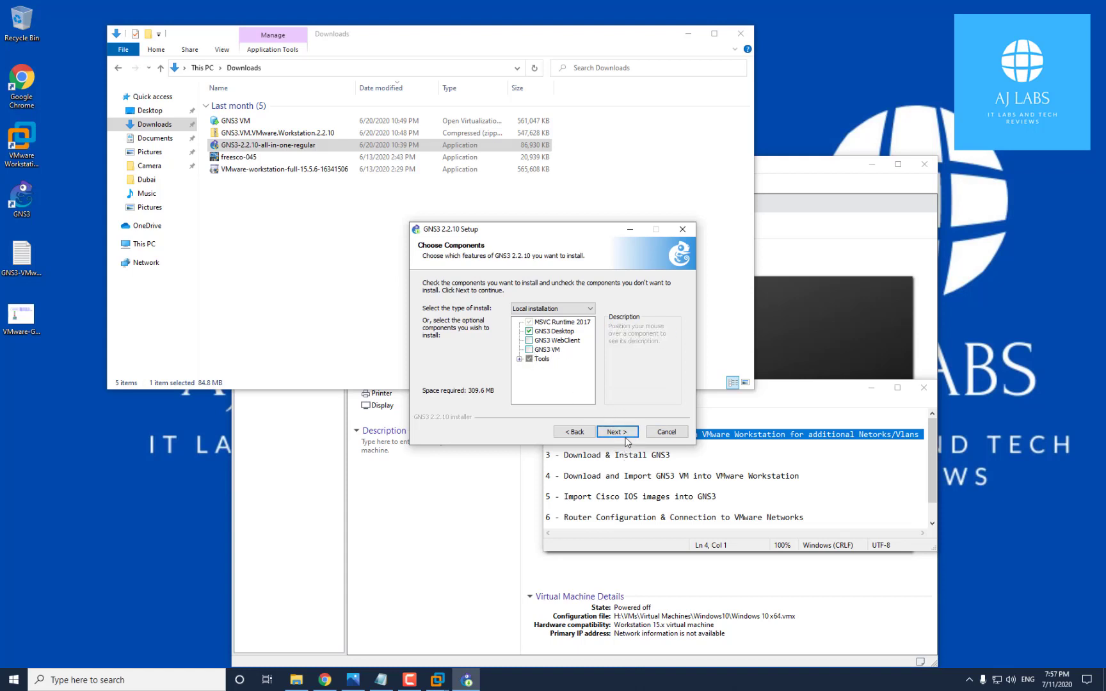
{"action": "left_click", "coordinate": [529, 350]}
{"action": "left_click", "coordinate": [614, 432]}
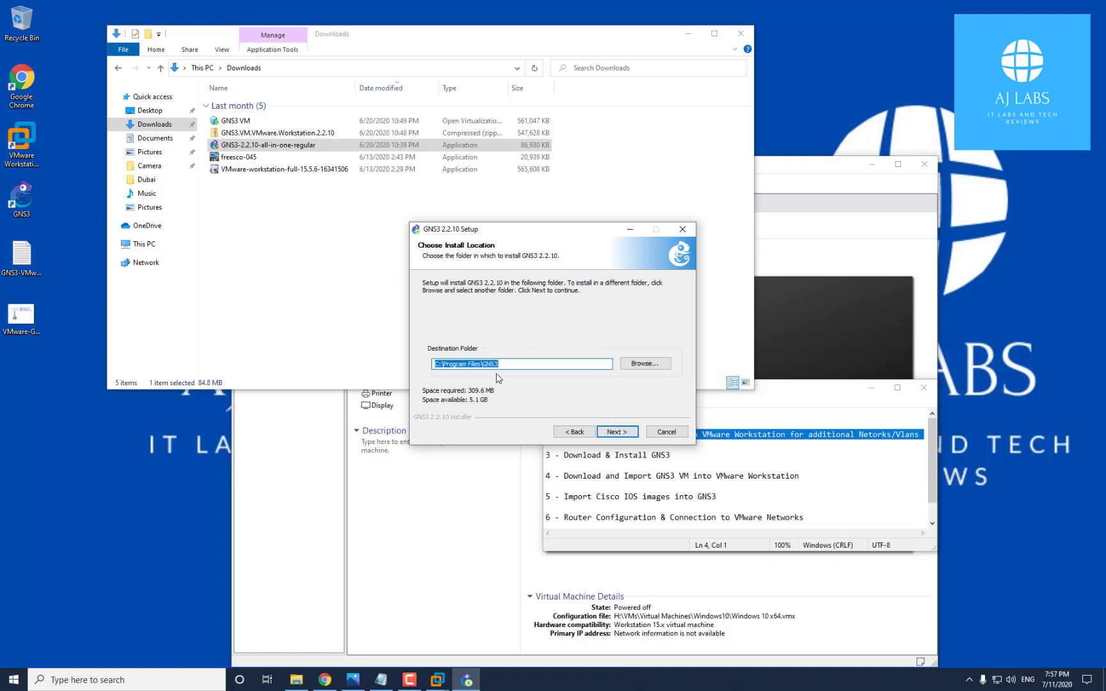
{"action": "left_click", "coordinate": [615, 432]}
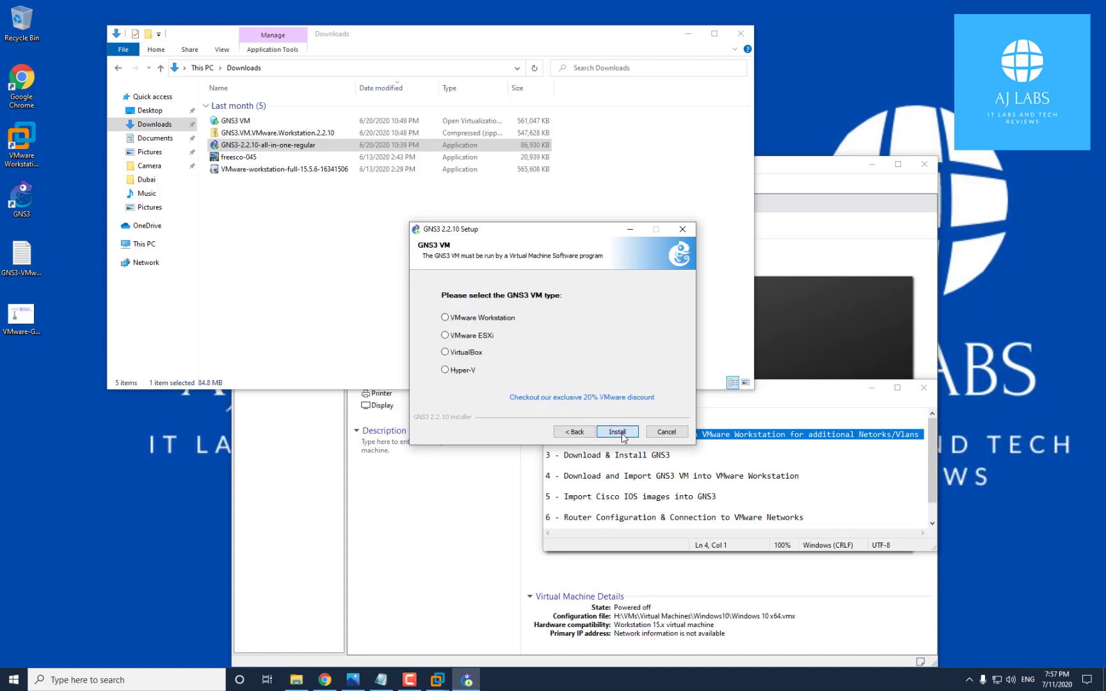
Choose VMware Workstation as the GNS3 VM type, then quit the setup wizard
{"action": "left_click", "coordinate": [445, 318]}
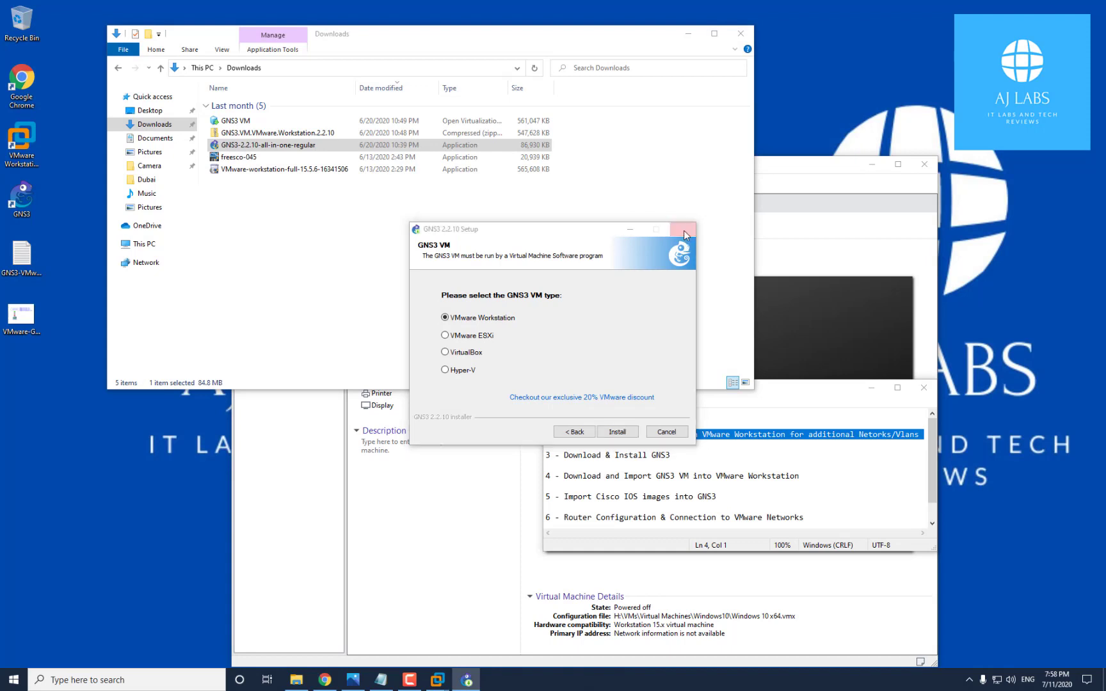
{"action": "left_click", "coordinate": [683, 230]}
{"action": "left_click", "coordinate": [578, 381]}
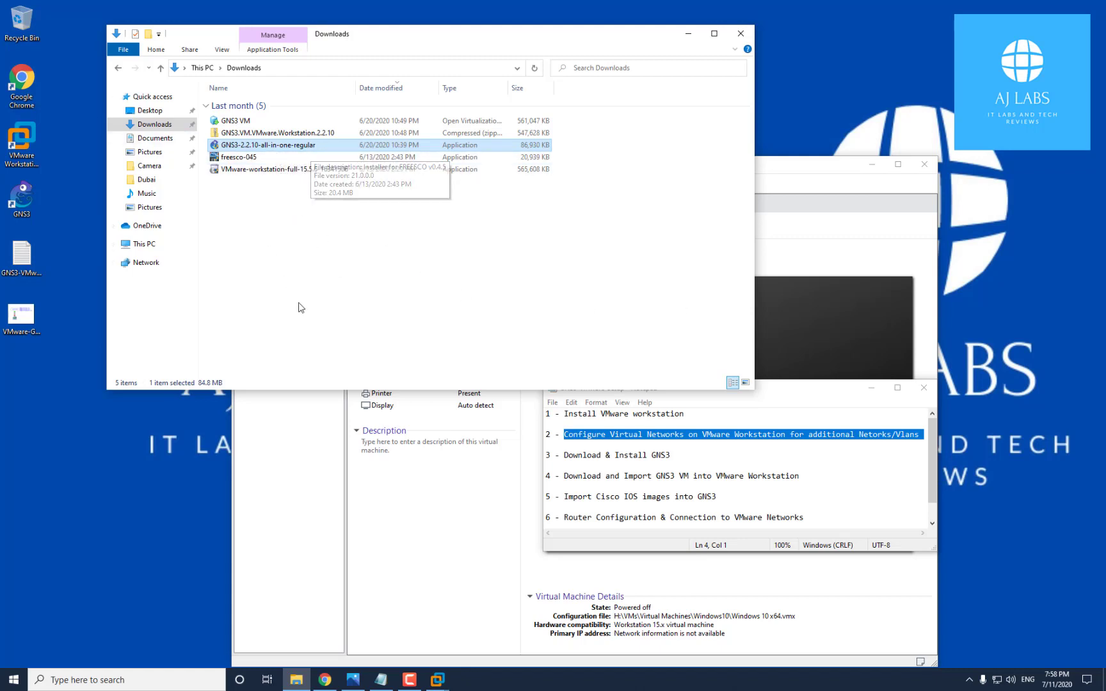
Bring VMware Workstation to the front and close its Windows 10 x64 machine tab
{"action": "left_click", "coordinate": [32, 142]}
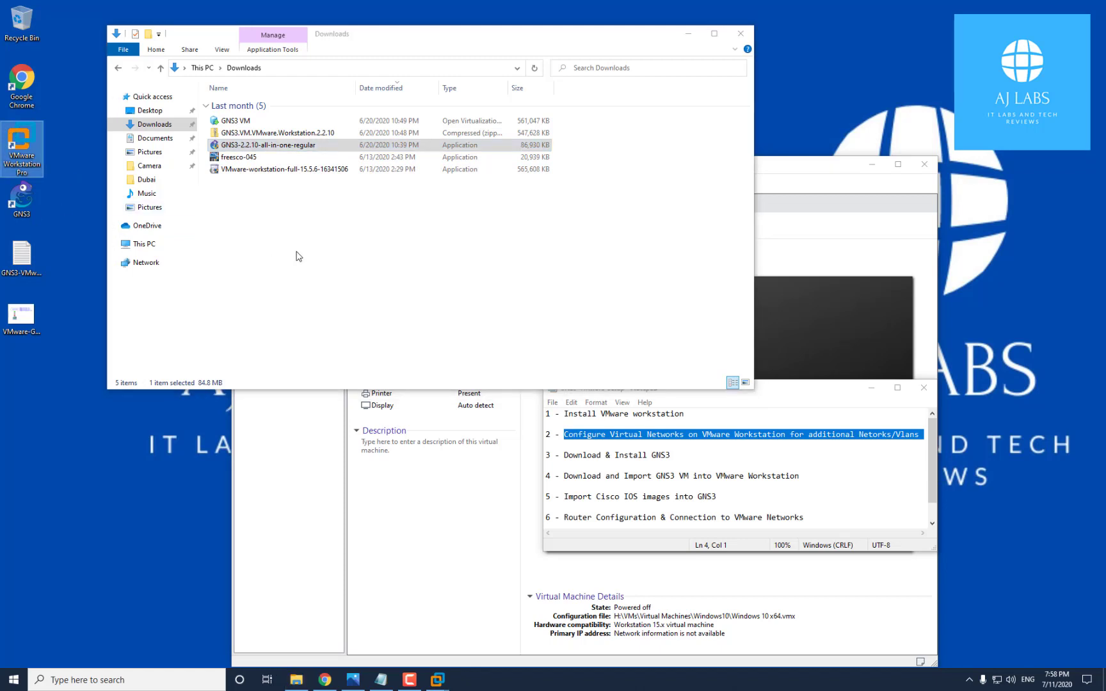
{"action": "left_click", "coordinate": [265, 171]}
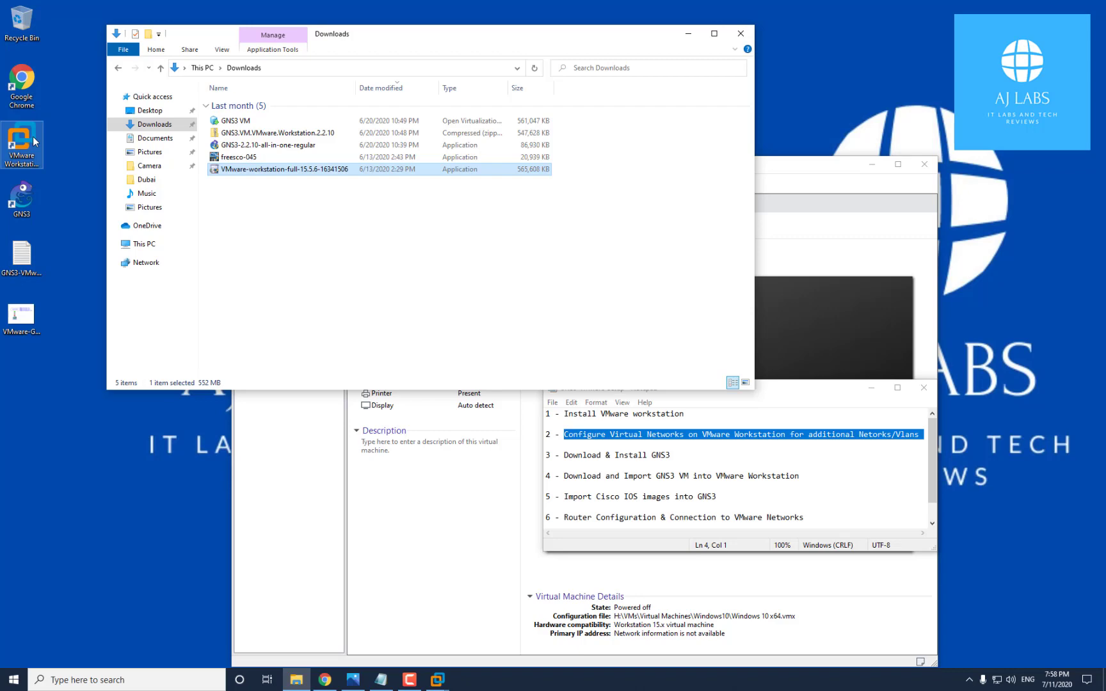
{"action": "left_click", "coordinate": [448, 684]}
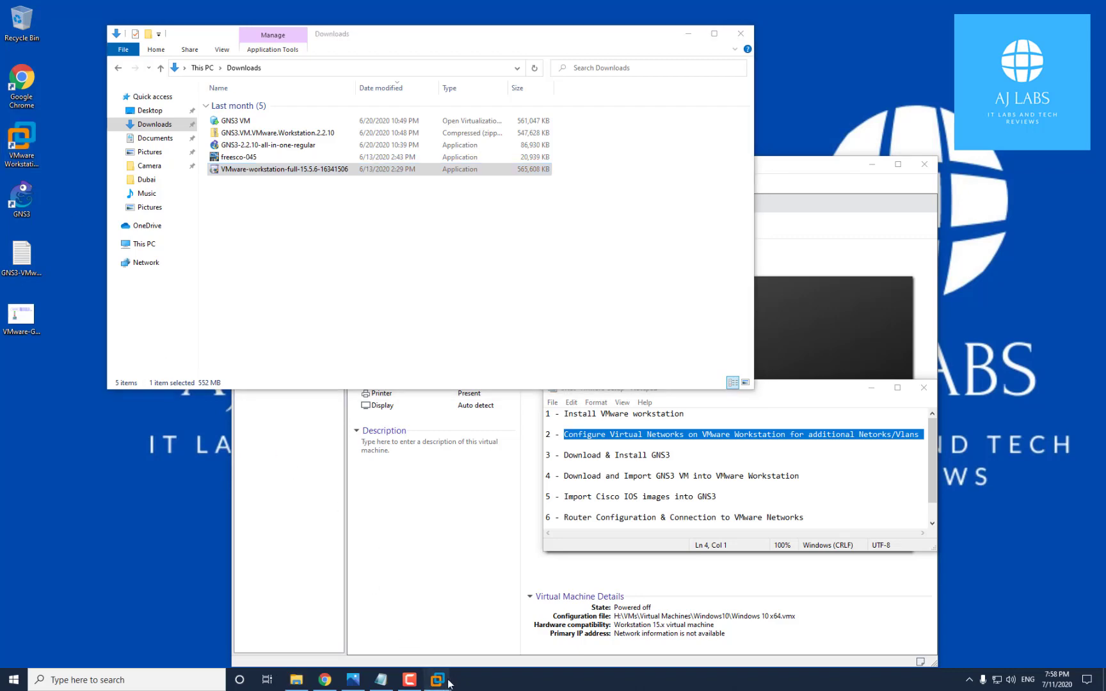
{"action": "mouse_move", "coordinate": [470, 617]}
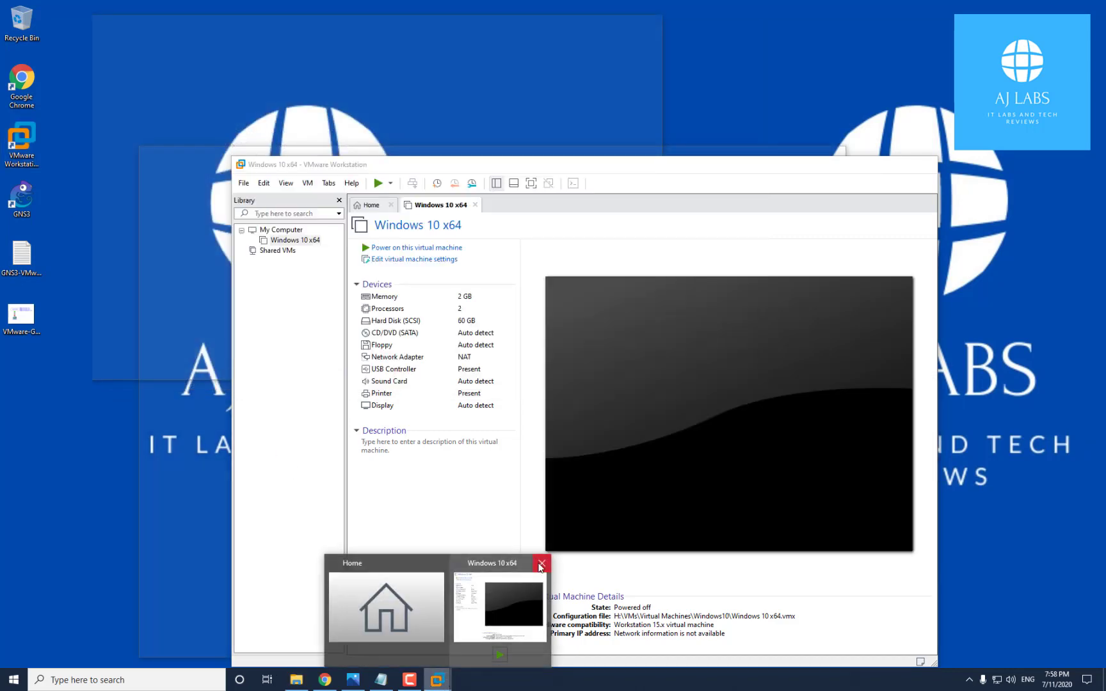
{"action": "left_click", "coordinate": [541, 564]}
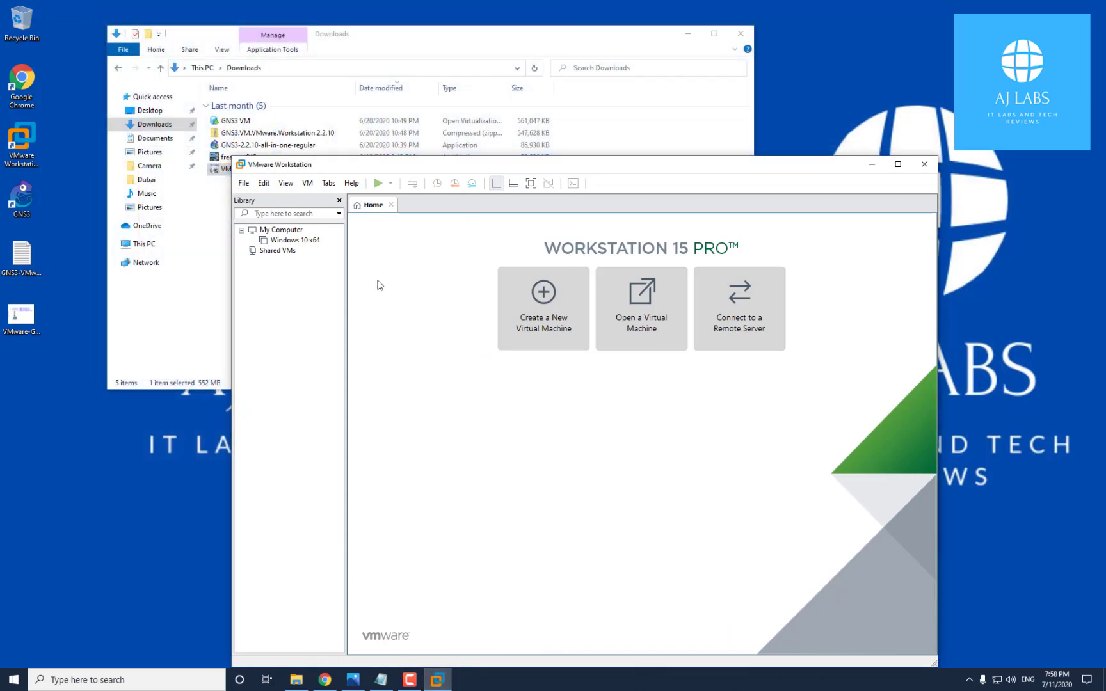
{"action": "left_click", "coordinate": [244, 183]}
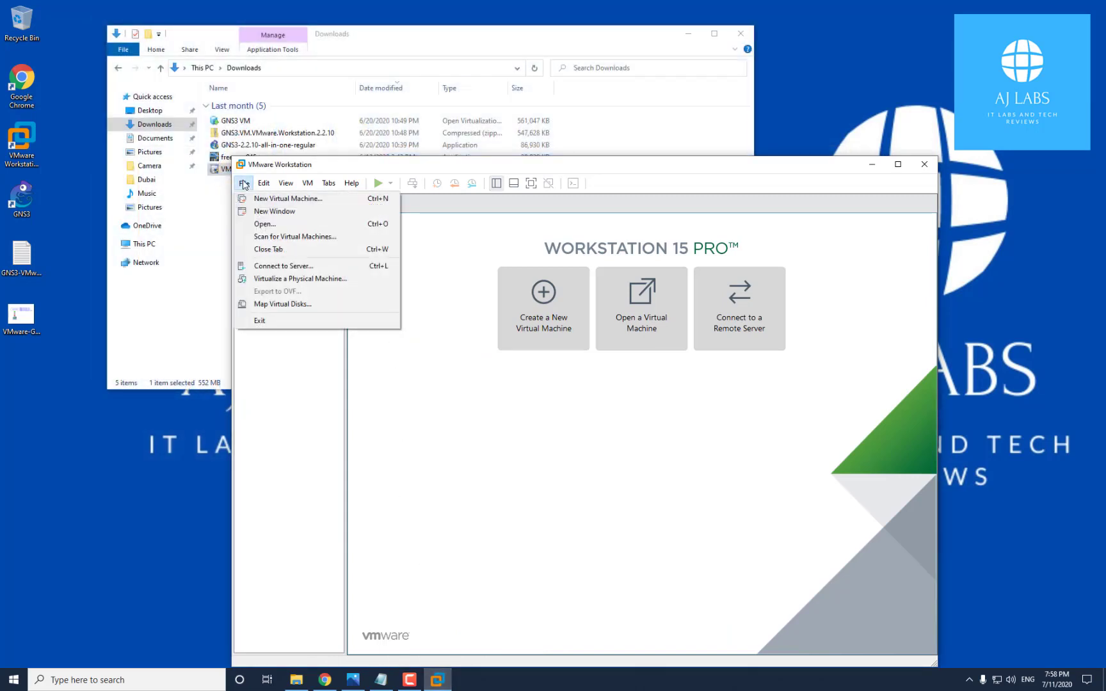
{"action": "left_click", "coordinate": [263, 225]}
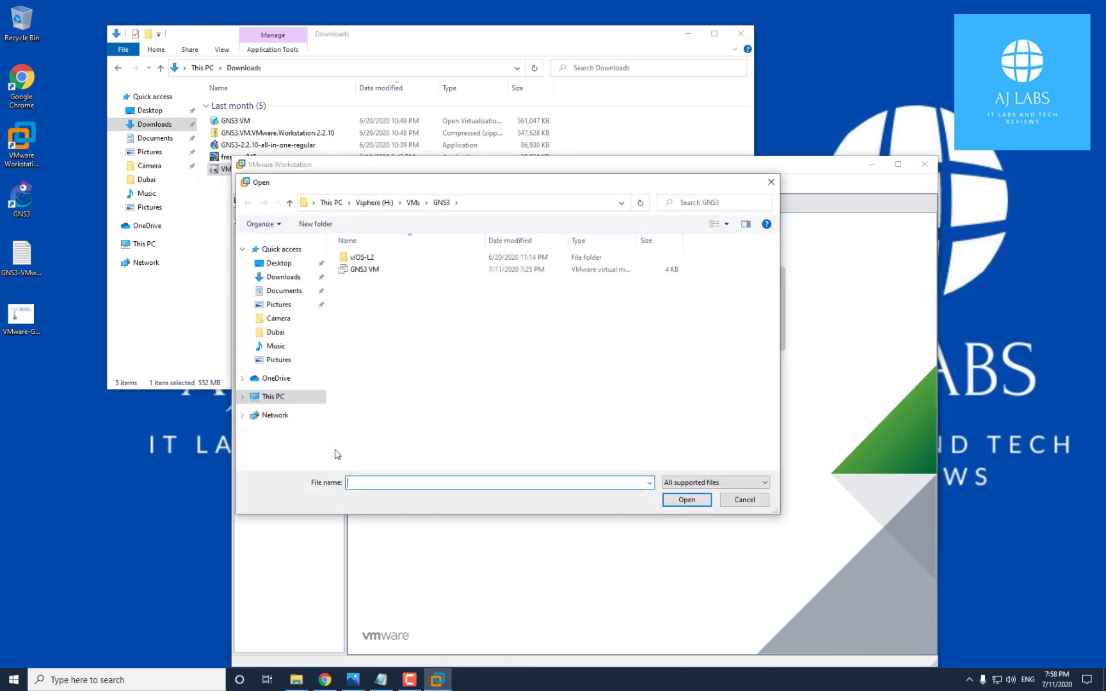
{"action": "left_click", "coordinate": [286, 278]}
{"action": "left_click", "coordinate": [375, 275]}
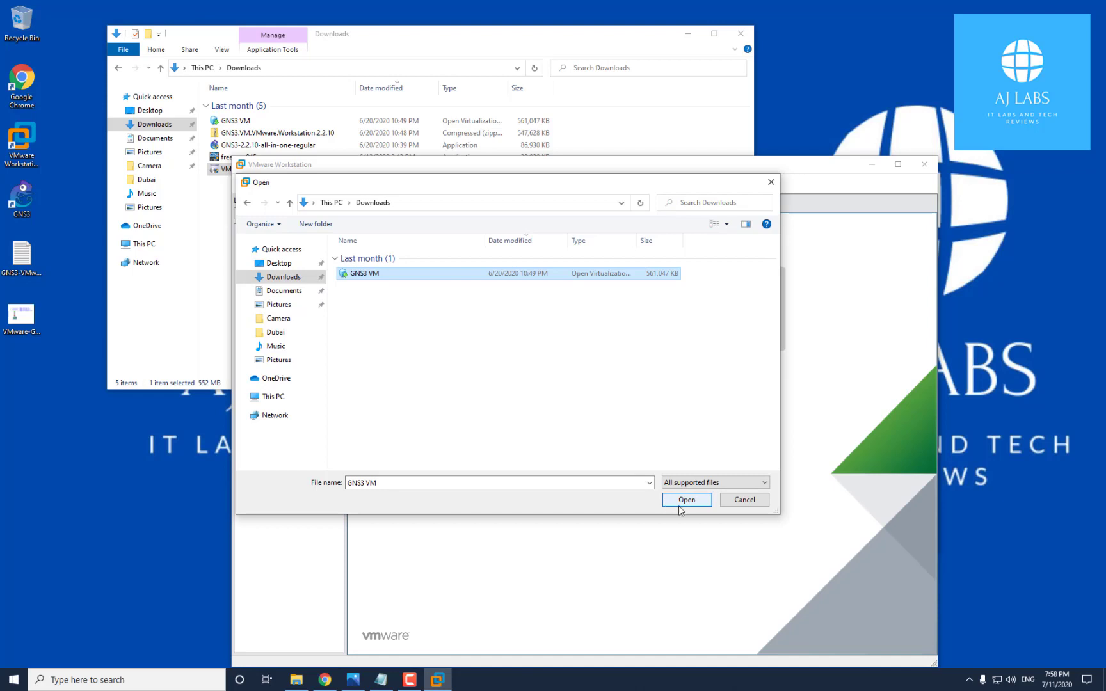
{"action": "left_click", "coordinate": [687, 504]}
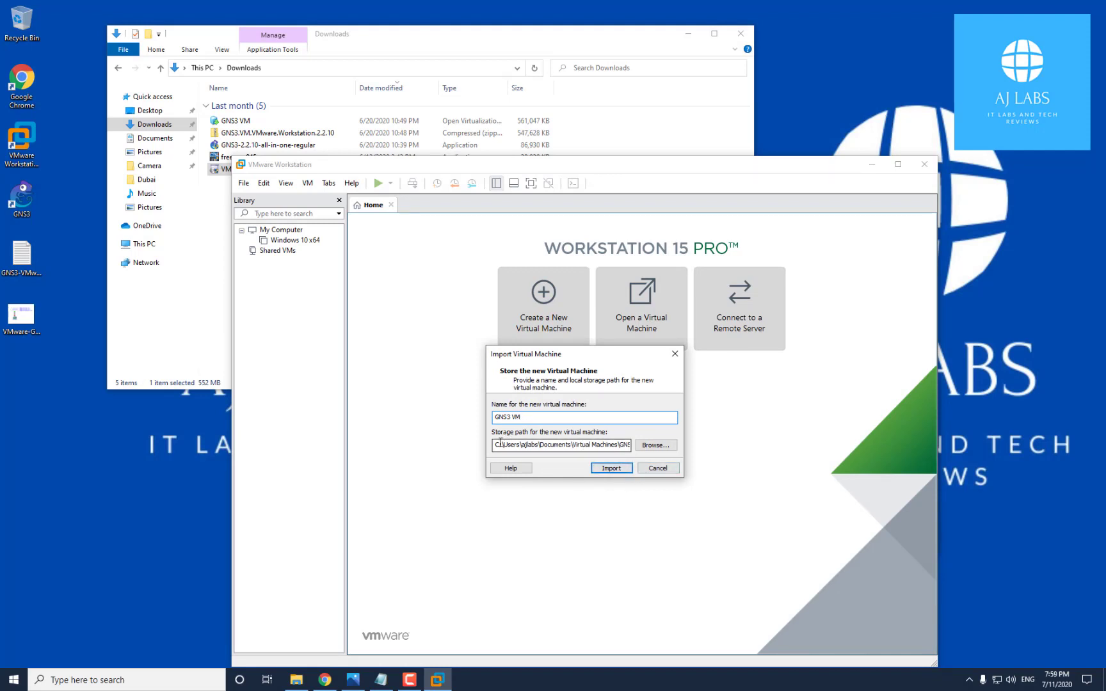
{"action": "left_click_drag", "start_coordinate": [495, 445], "coordinate": [469, 451]}
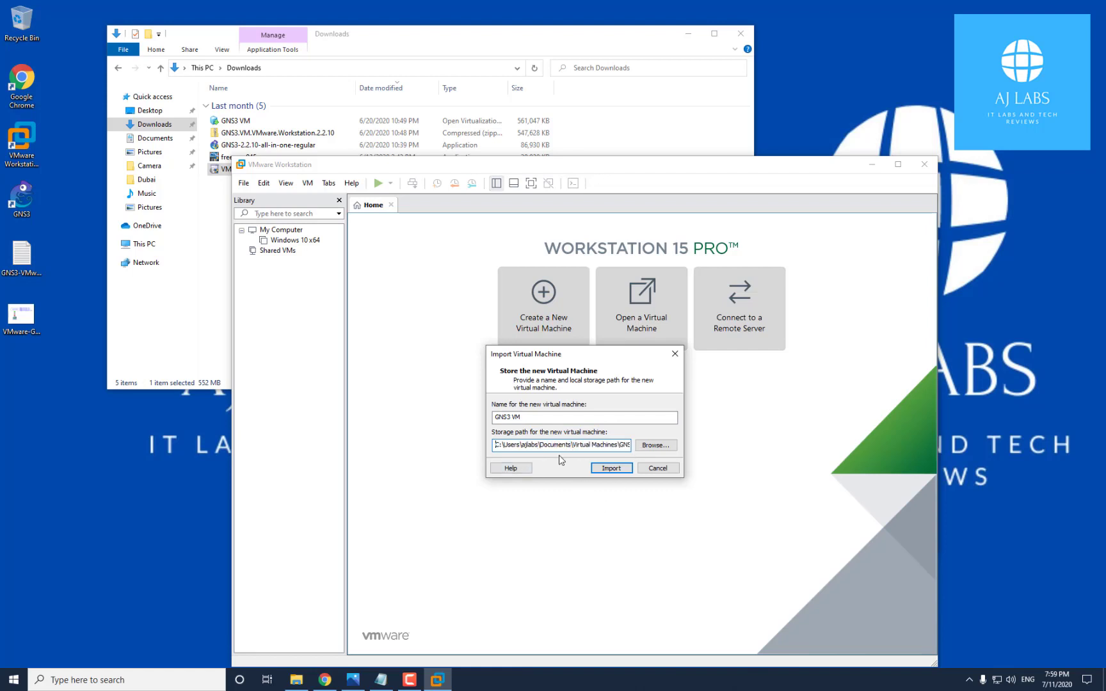
{"action": "left_click", "coordinate": [656, 469]}
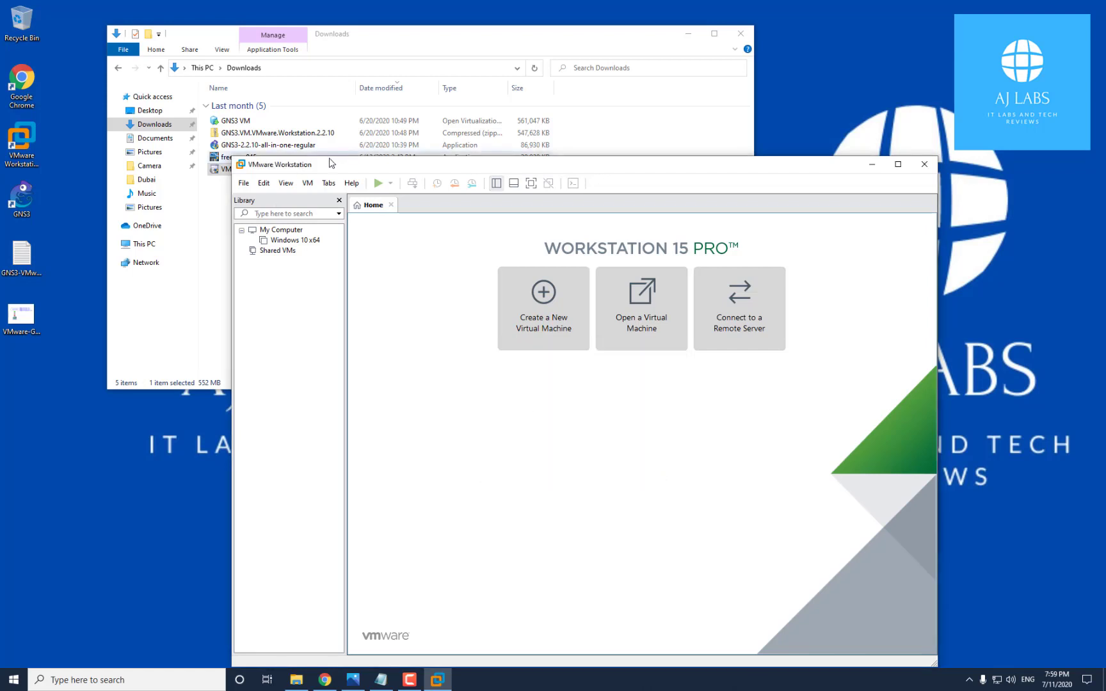
{"action": "left_click", "coordinate": [378, 682]}
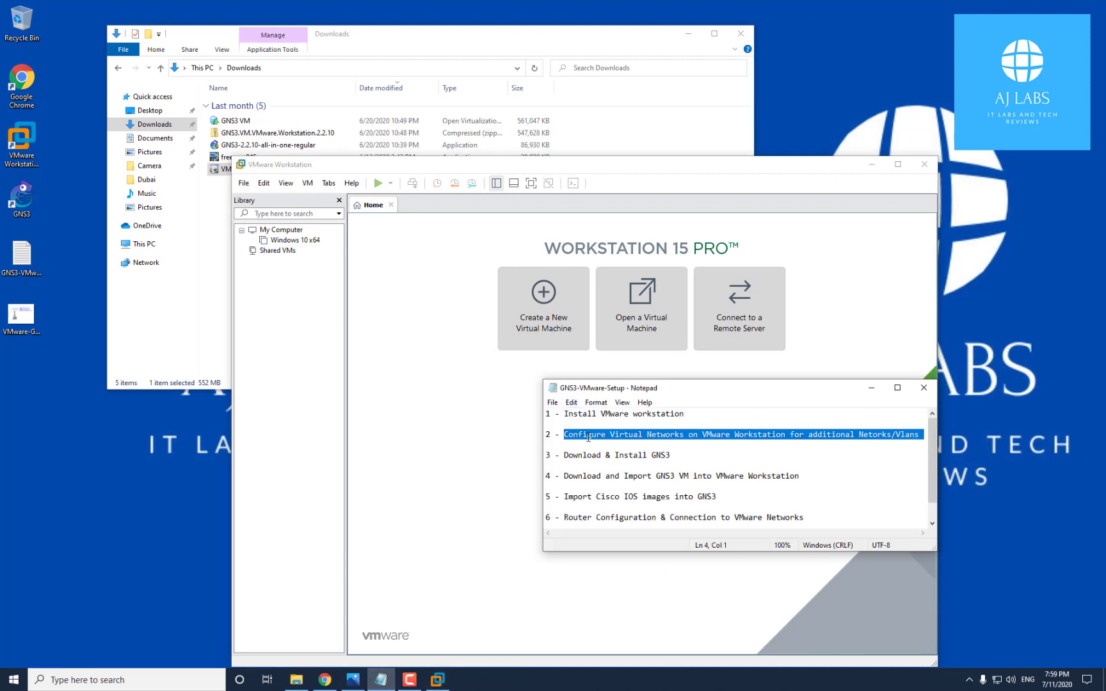
{"action": "left_click_drag", "start_coordinate": [564, 414], "coordinate": [696, 415]}
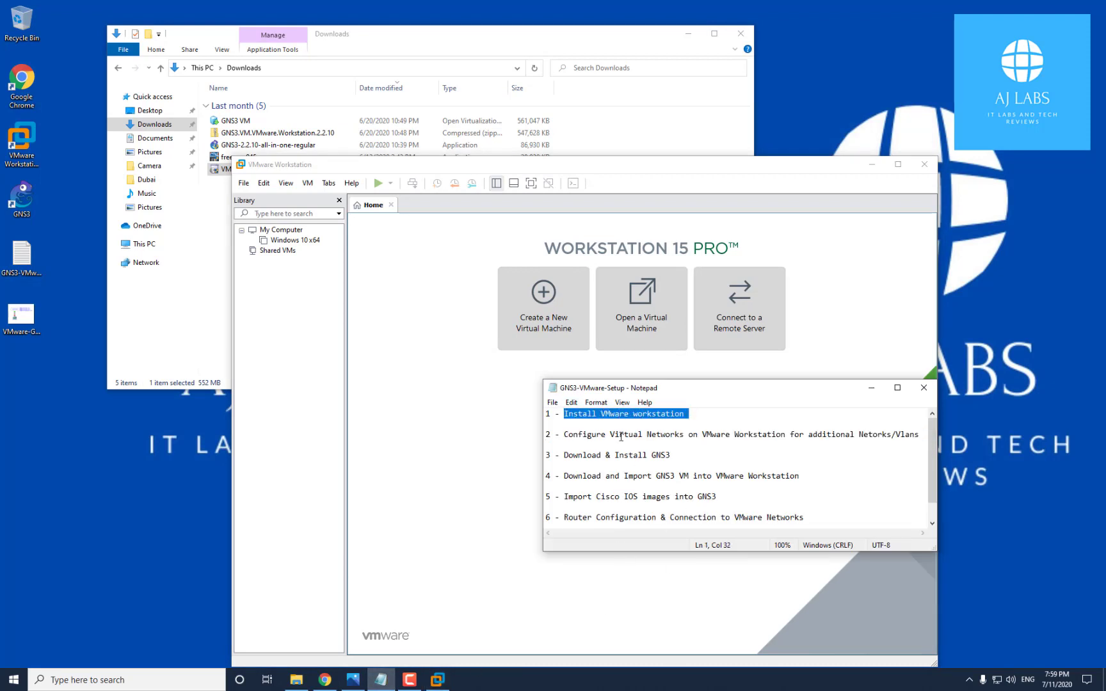
{"action": "left_click_drag", "start_coordinate": [563, 434], "coordinate": [700, 434]}
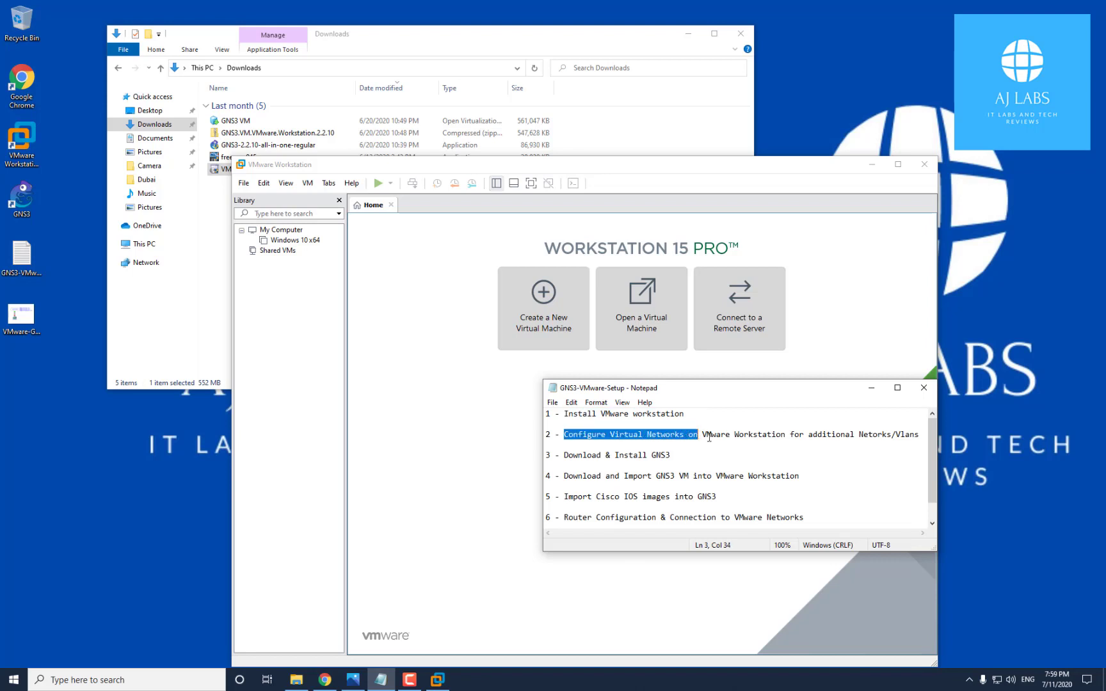
{"action": "left_click_drag", "start_coordinate": [859, 434], "coordinate": [915, 433]}
{"action": "left_click_drag", "start_coordinate": [563, 455], "coordinate": [670, 456]}
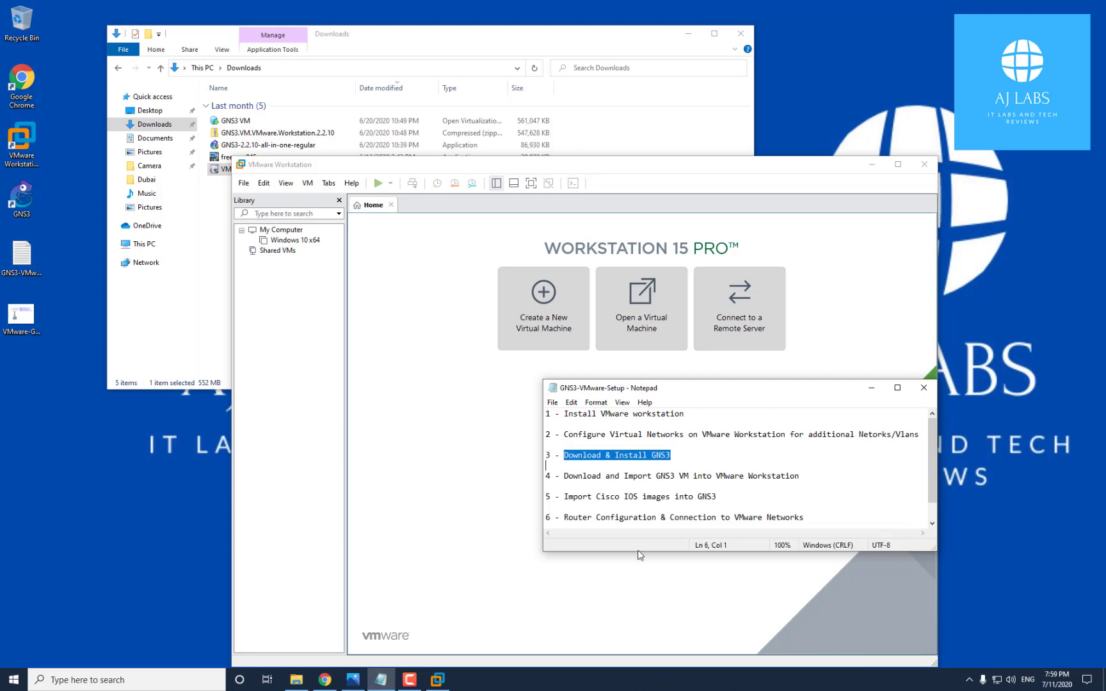
{"action": "left_click", "coordinate": [568, 475]}
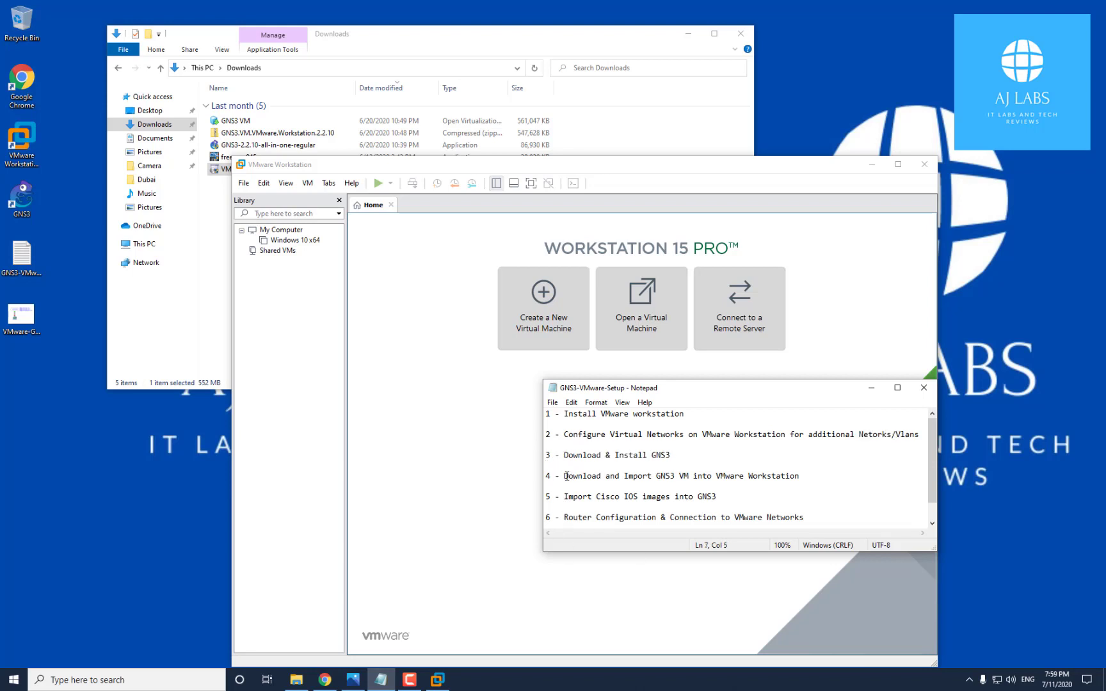
{"action": "left_click_drag", "start_coordinate": [566, 475], "coordinate": [658, 487]}
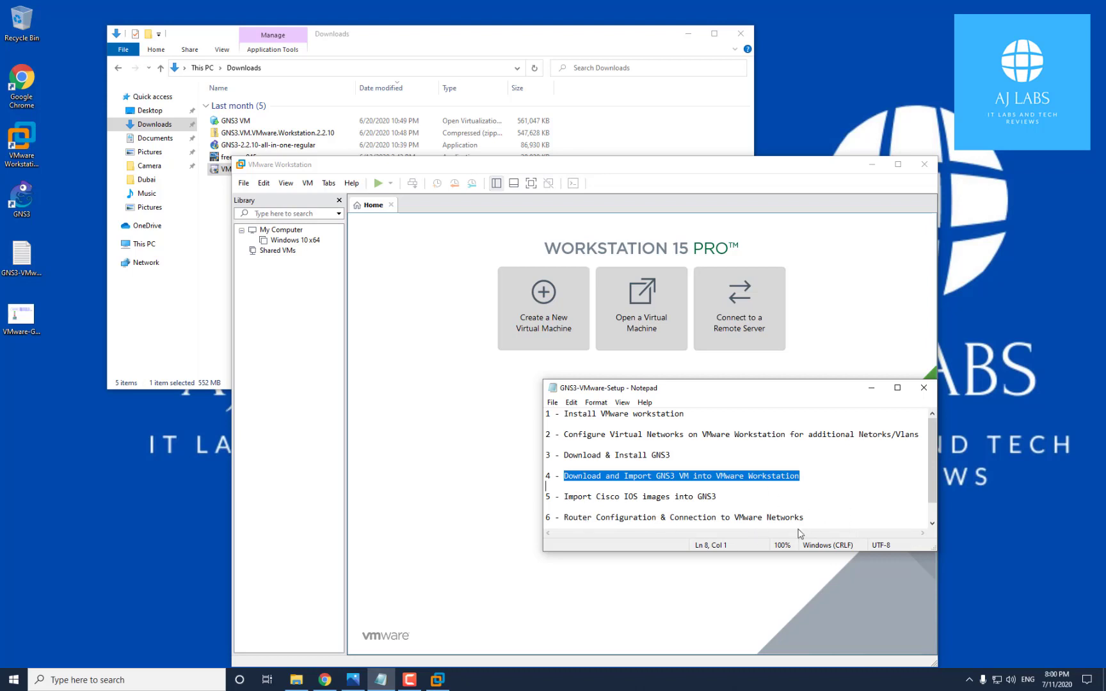
{"action": "left_click_drag", "start_coordinate": [807, 519], "coordinate": [671, 520]}
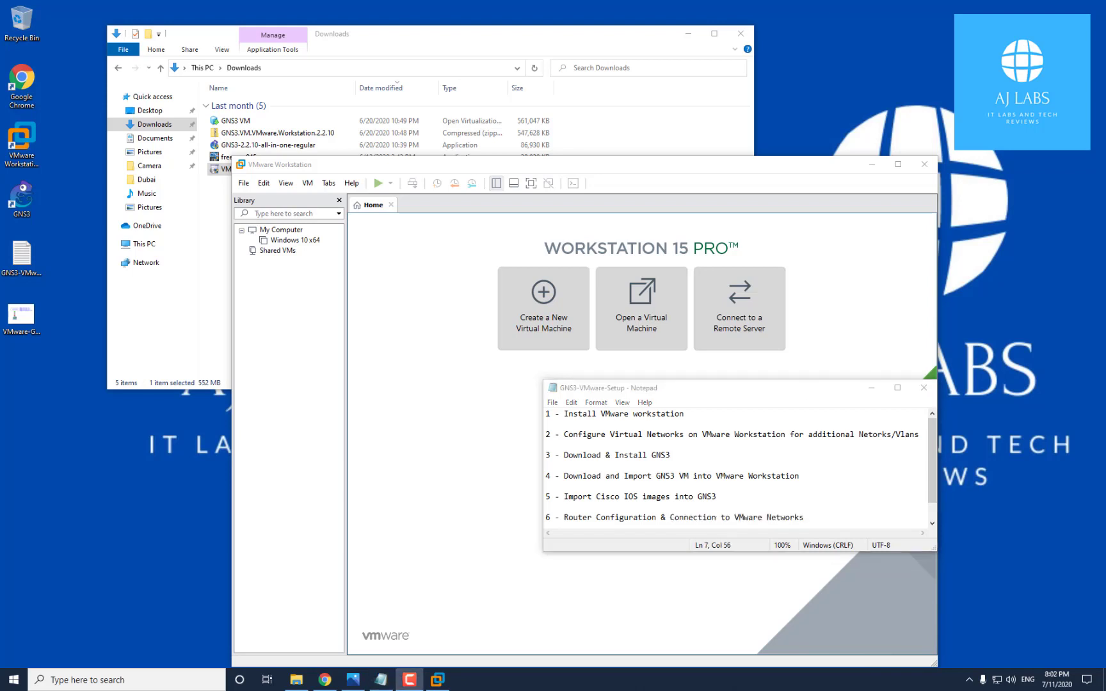
Import the GNS3 VM appliance from Downloads into VMware Workstation and power it on
{"action": "left_click", "coordinate": [243, 184]}
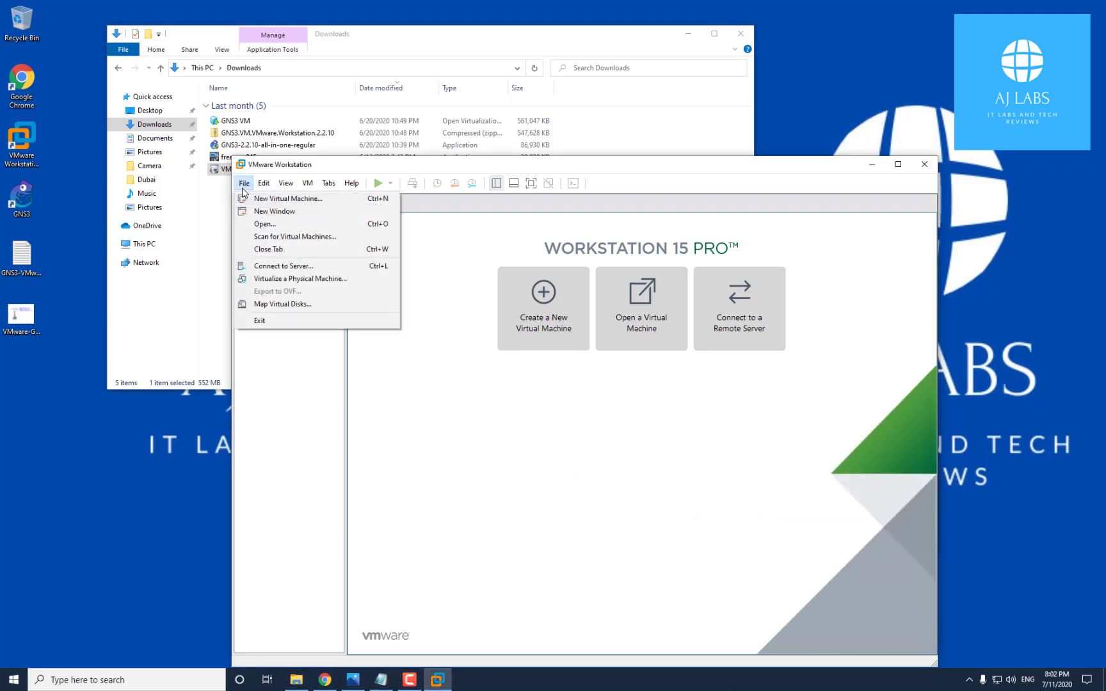
{"action": "left_click", "coordinate": [274, 226]}
{"action": "left_click", "coordinate": [359, 275]}
{"action": "left_click", "coordinate": [672, 502]}
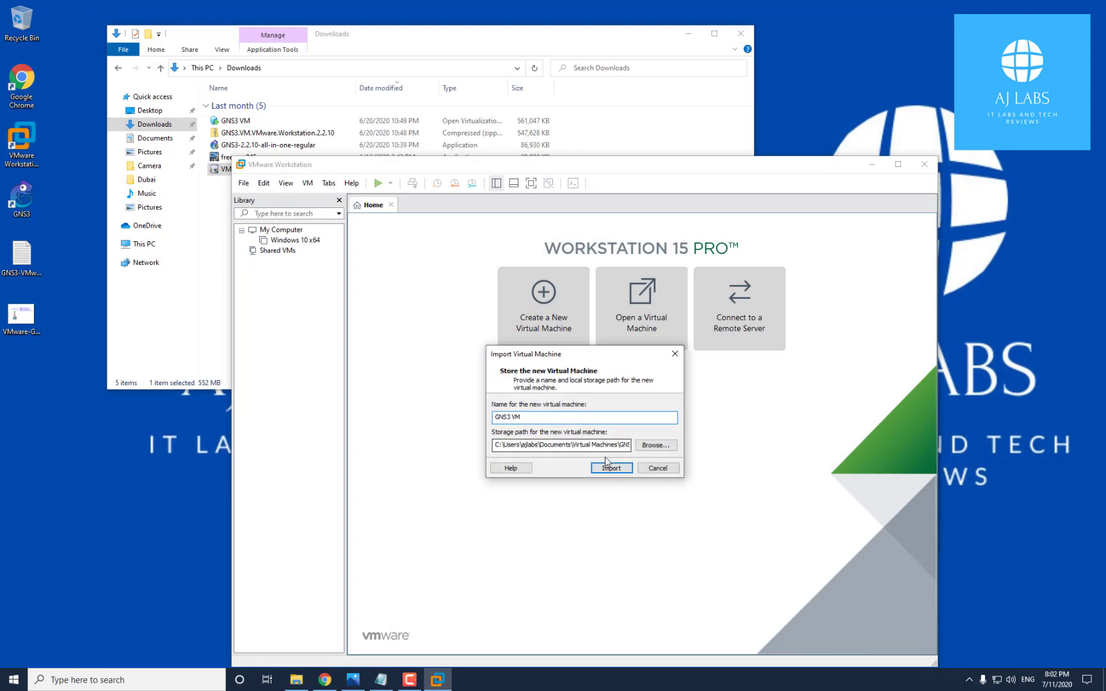
{"action": "left_click", "coordinate": [610, 469]}
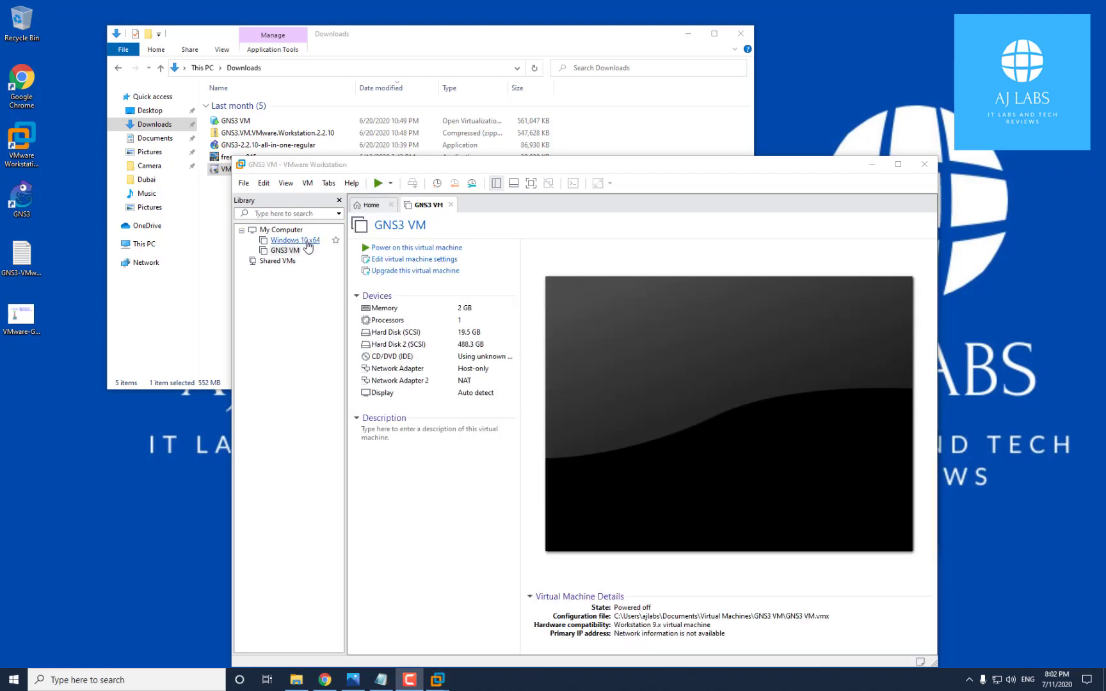
{"action": "left_click", "coordinate": [285, 250]}
{"action": "left_click", "coordinate": [378, 184]}
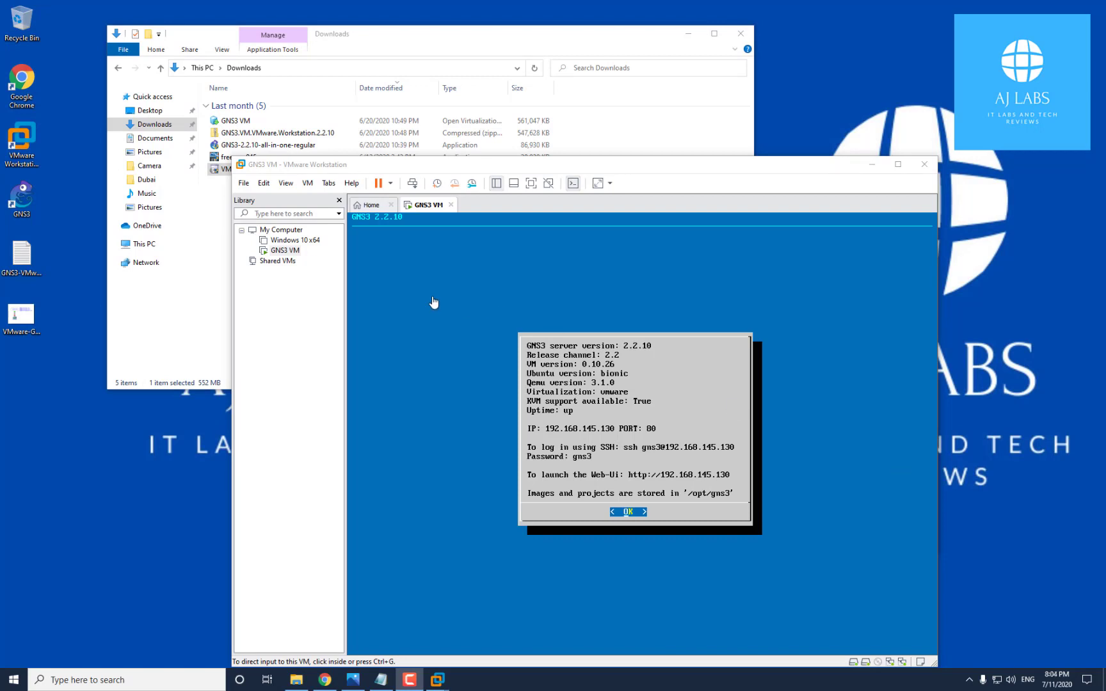
Launch GNS3, check the vCPUs value on the GNS3 VM preferences page, and close with OK
{"action": "double_click", "coordinate": [24, 201]}
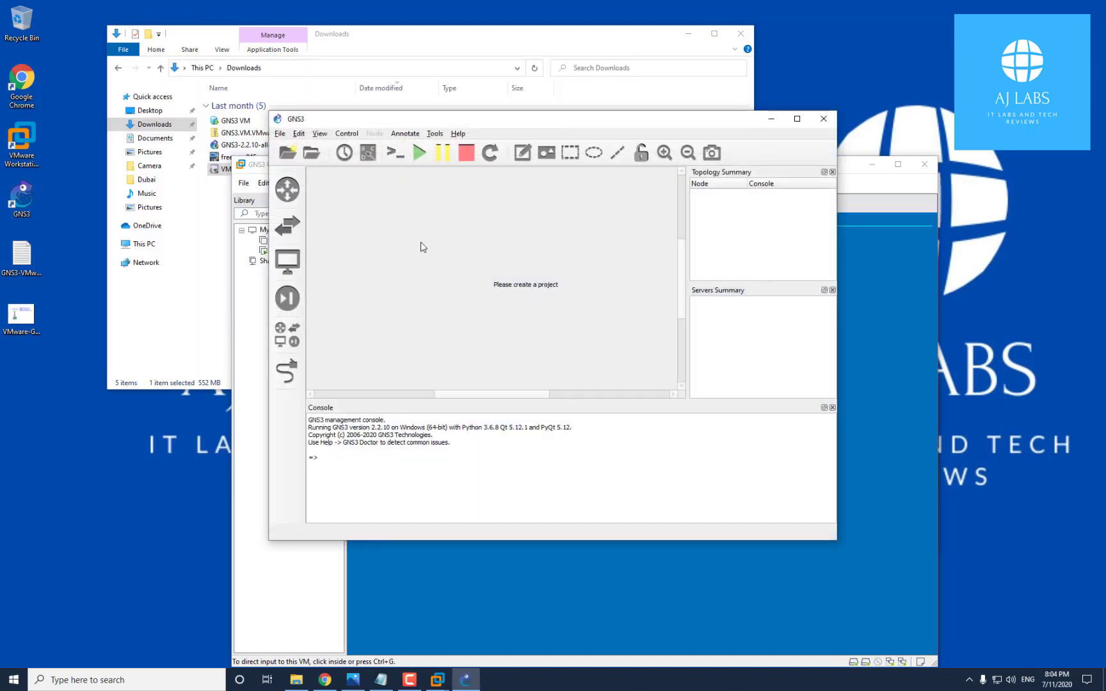
{"action": "left_click", "coordinate": [298, 134]}
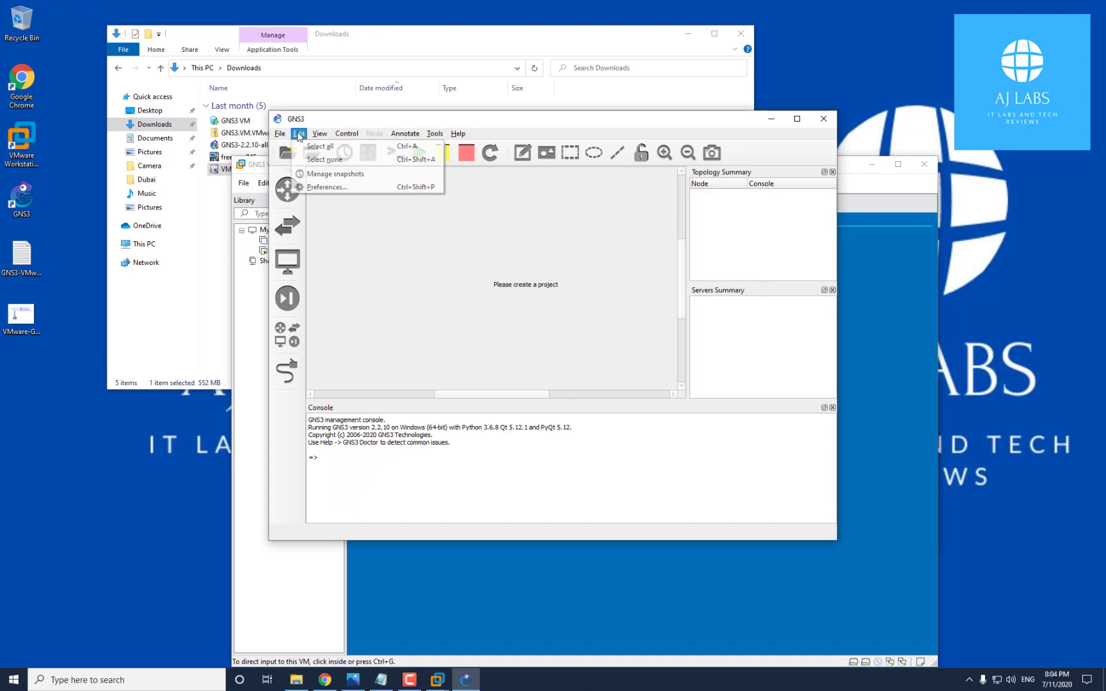
{"action": "left_click", "coordinate": [325, 188]}
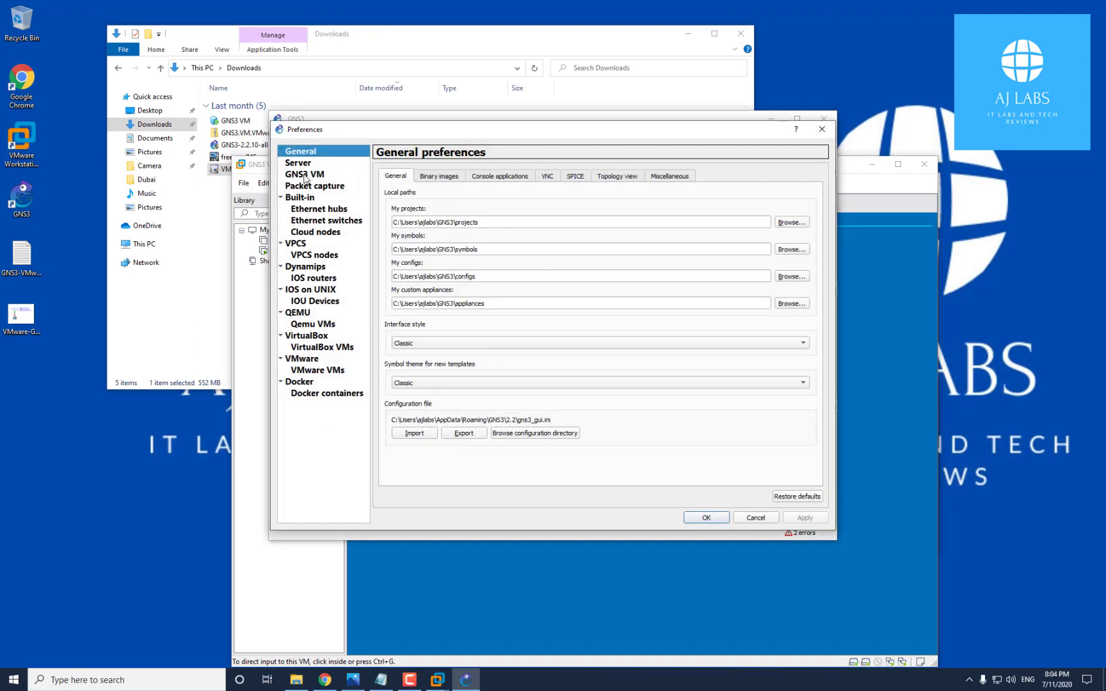
{"action": "left_click", "coordinate": [305, 175]}
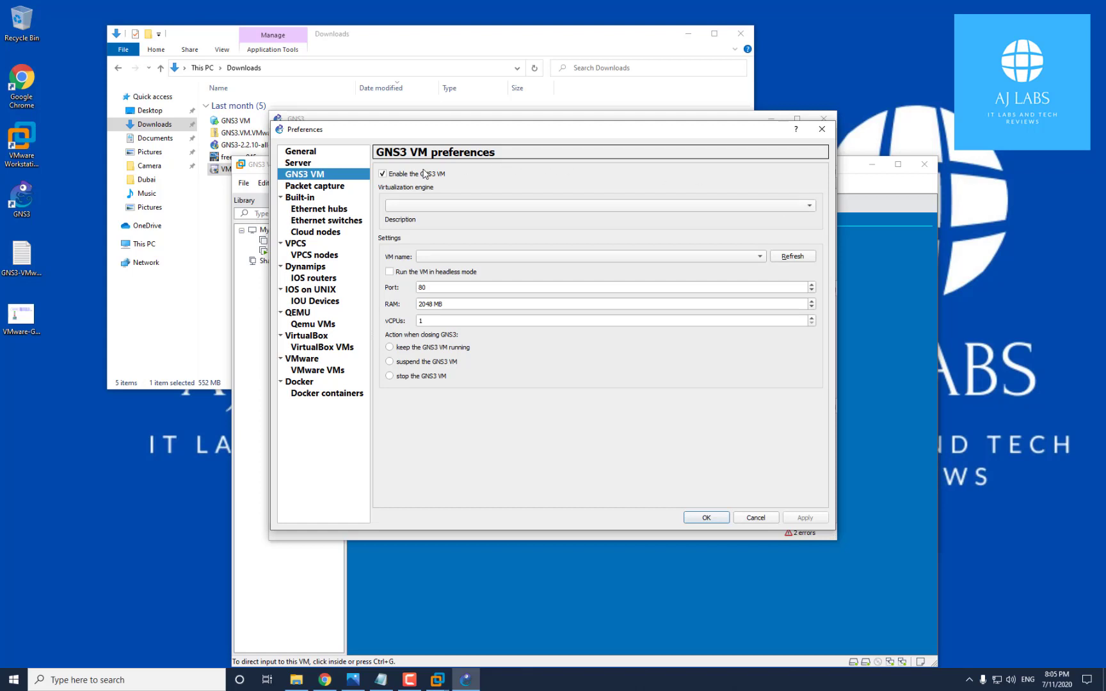
{"action": "double_click", "coordinate": [424, 319]}
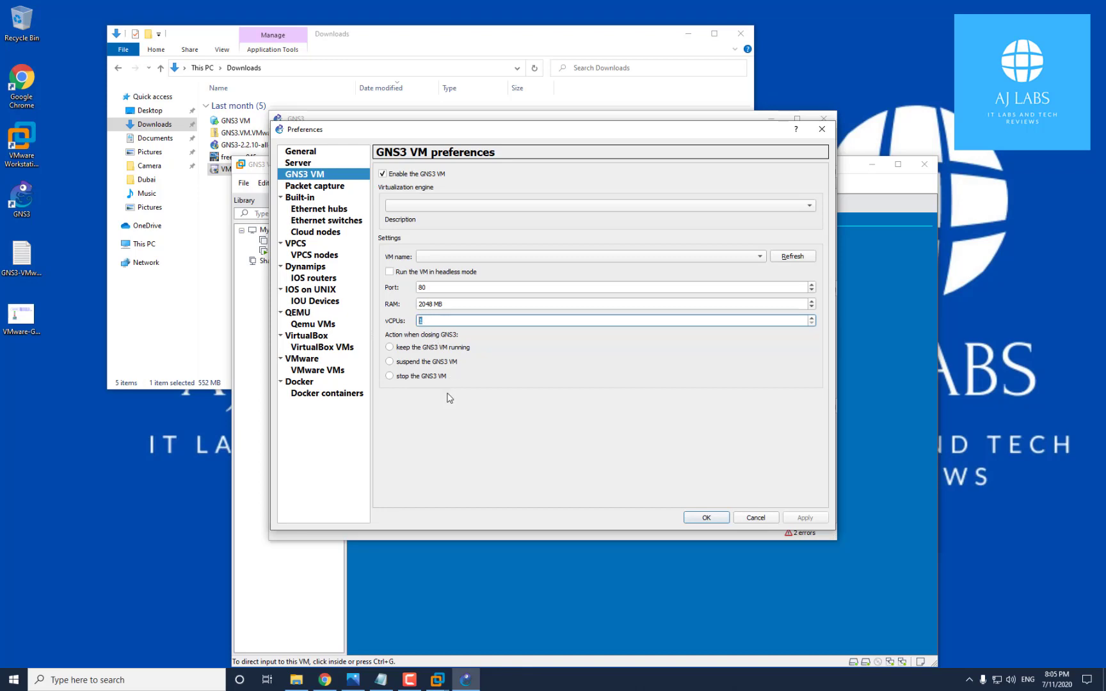
{"action": "left_click", "coordinate": [704, 518]}
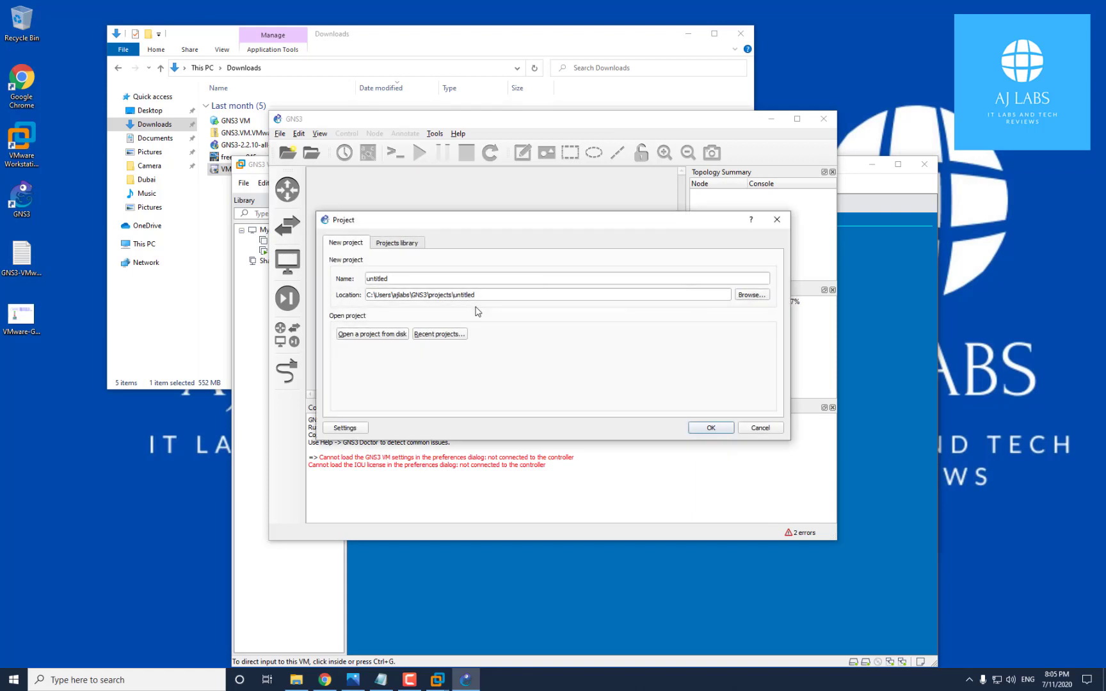
Cancel the new project dialog and bring the GNS3 window forward
{"action": "left_click", "coordinate": [776, 429]}
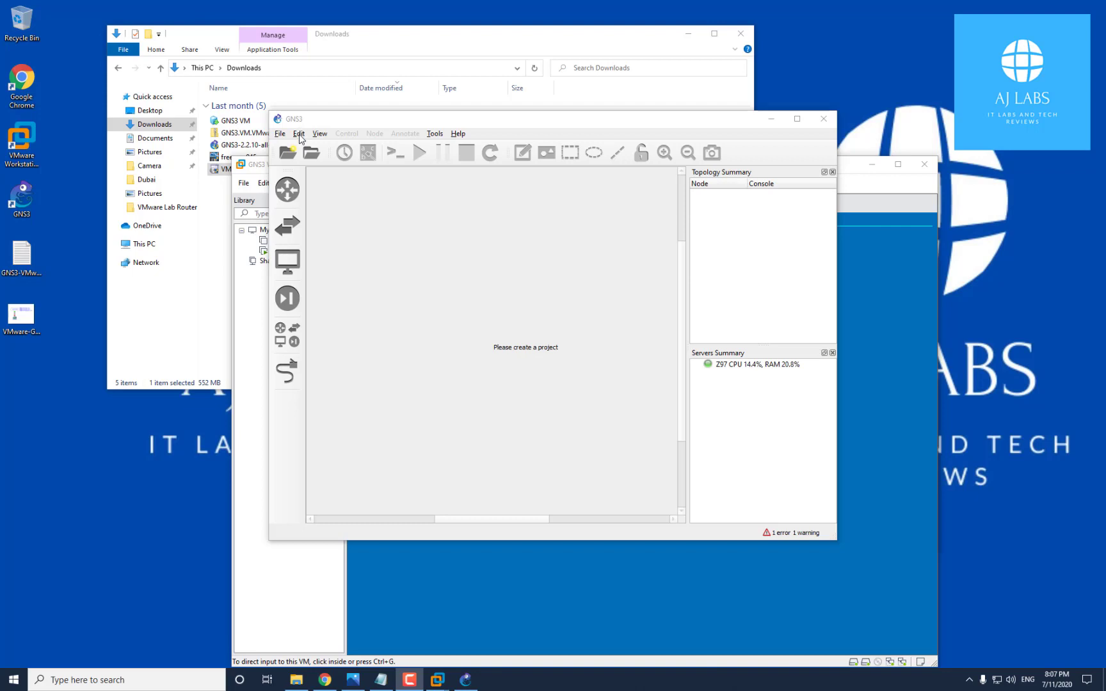
{"action": "left_click", "coordinate": [324, 122]}
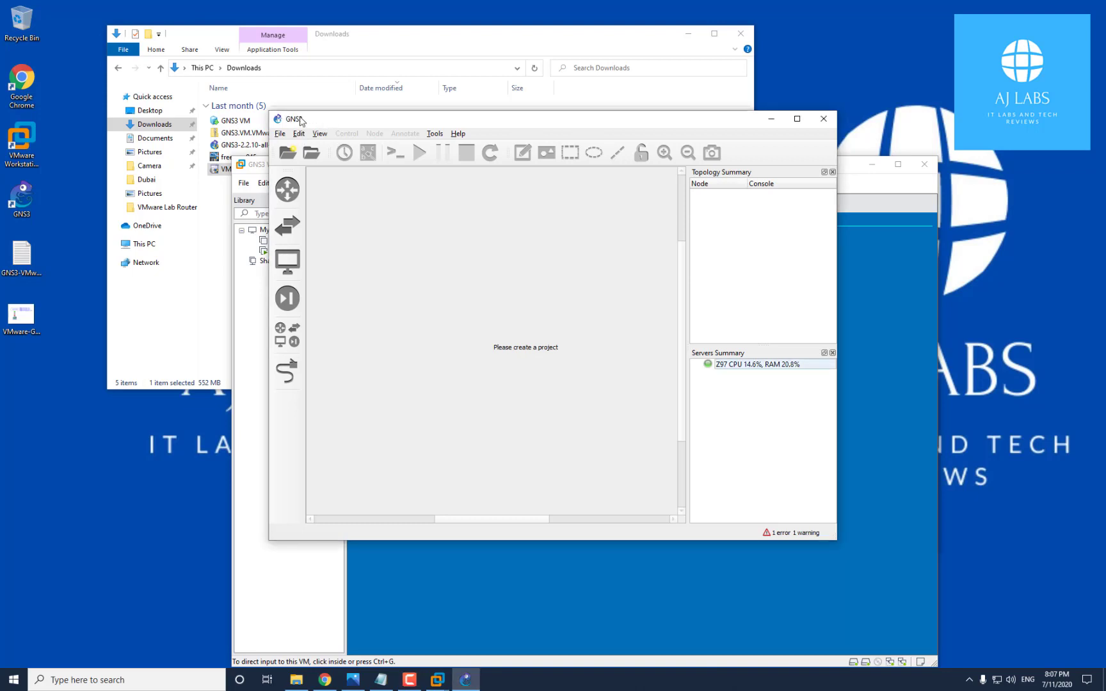
Tick 'Enable the GNS3 VM' in Preferences, using VMware Workstation and the VM named GNS3 VM
{"action": "left_click", "coordinate": [299, 134]}
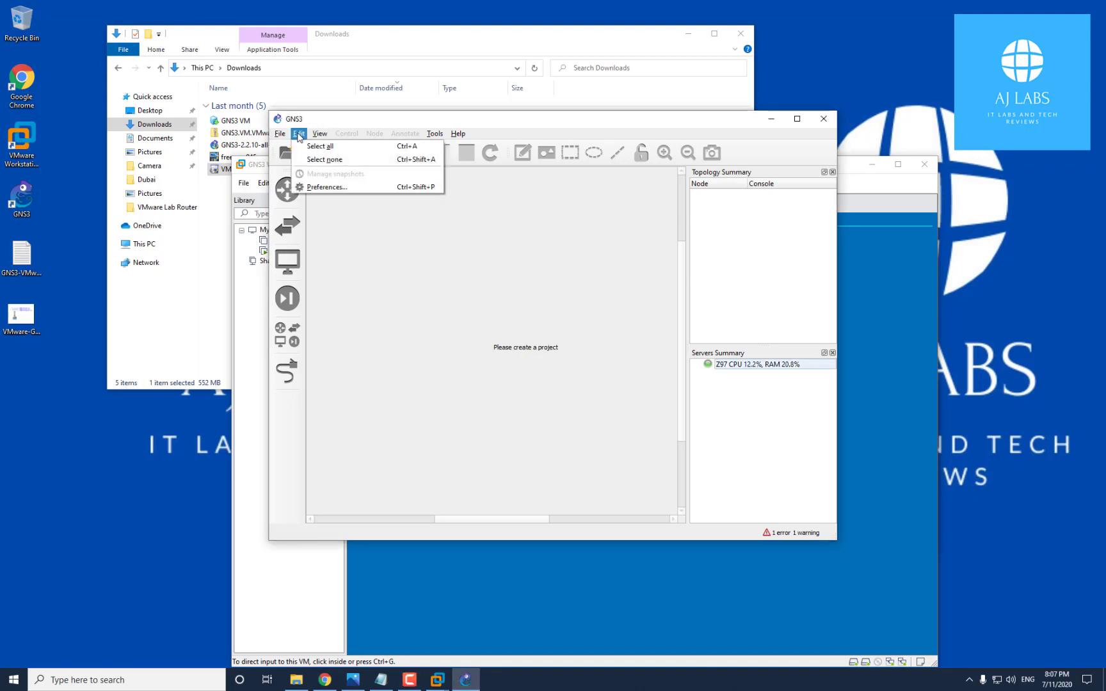
{"action": "left_click", "coordinate": [323, 187]}
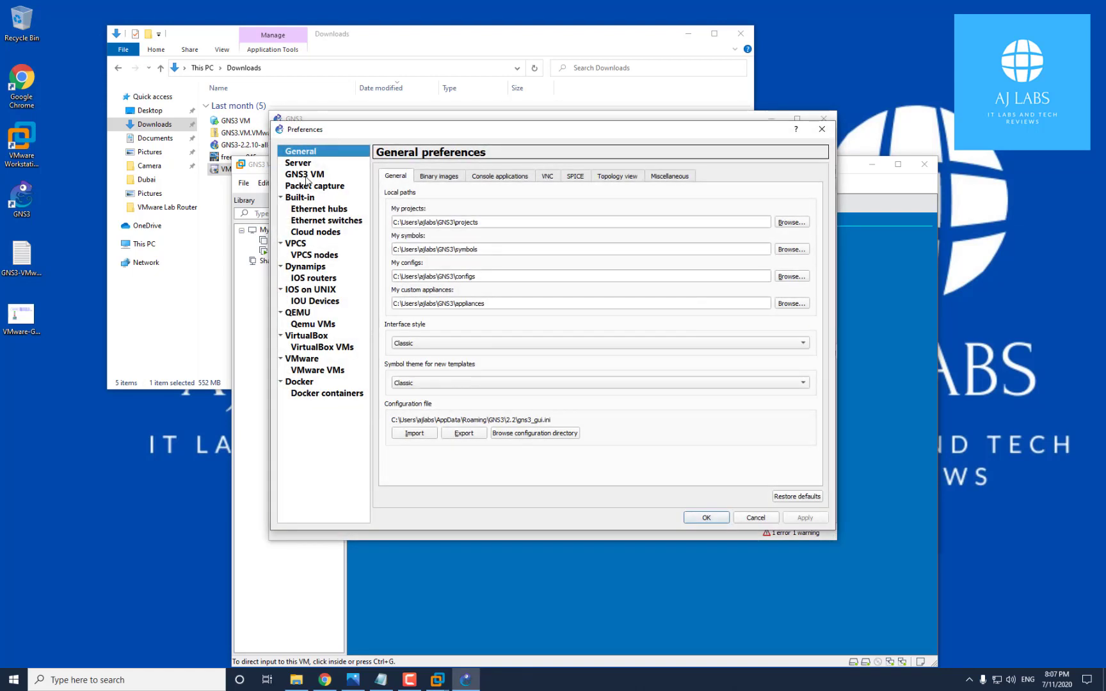
{"action": "left_click", "coordinate": [310, 175]}
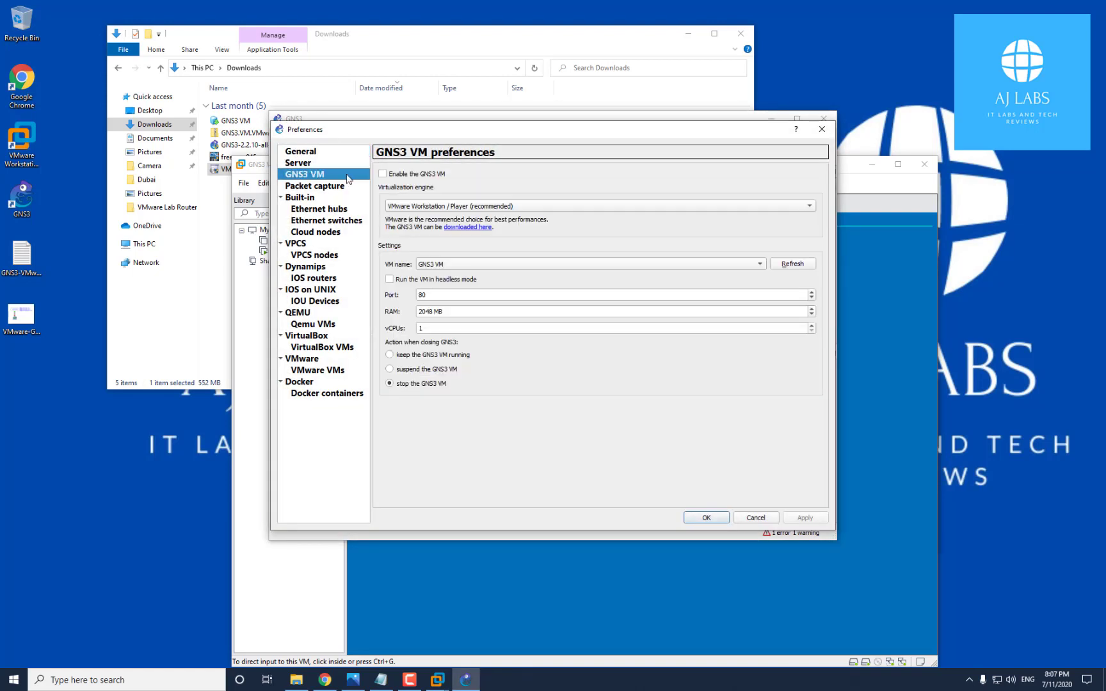
{"action": "left_click", "coordinate": [382, 174]}
Confirm the preferences and check the GNS3 VM and local Z97 entries in Servers Summary
{"action": "left_click", "coordinate": [706, 517]}
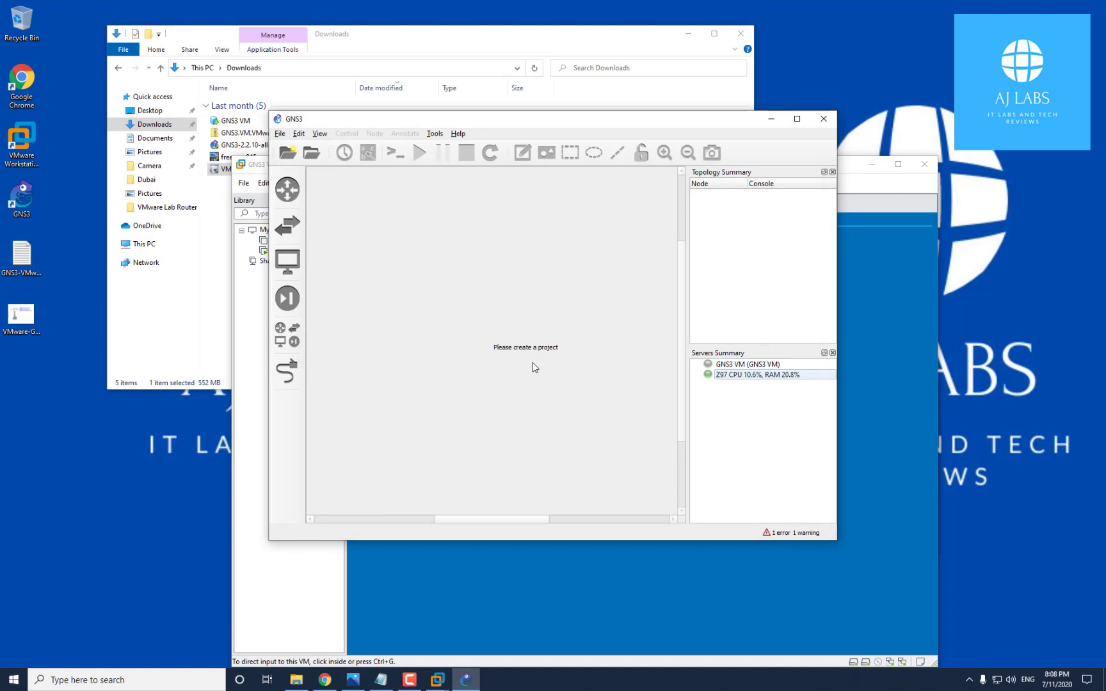
{"action": "left_click", "coordinate": [735, 365]}
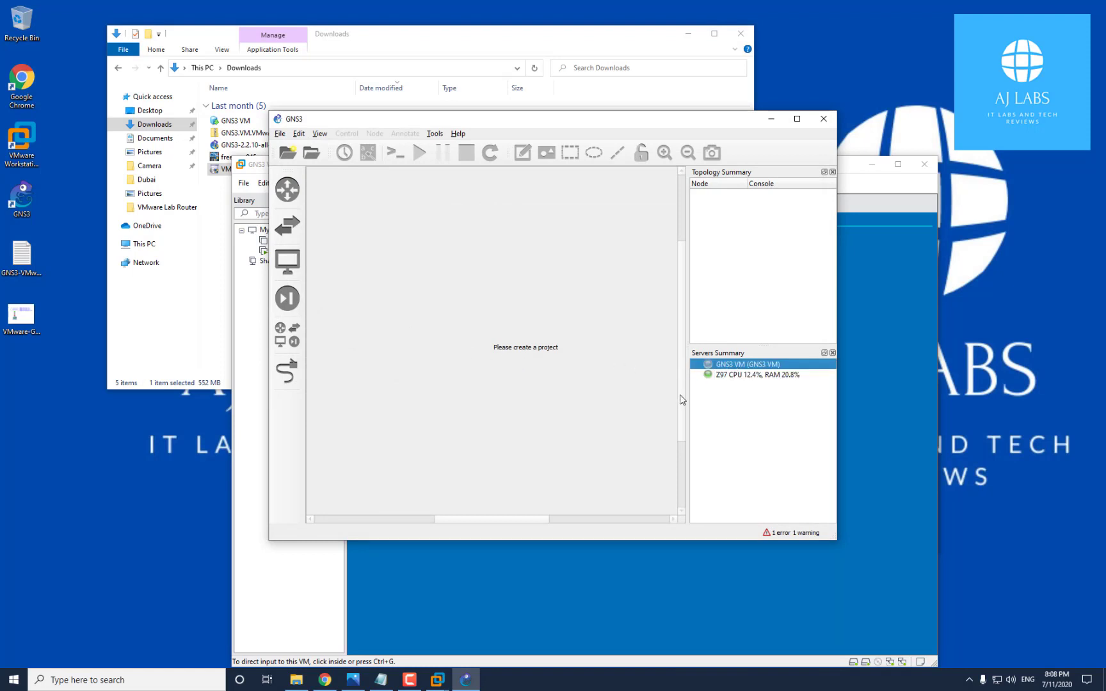
{"action": "left_click", "coordinate": [734, 375]}
{"action": "left_click", "coordinate": [732, 366]}
Widen the GNS3 window and panels, recheck both server entries, and bring back the Notepad notes
{"action": "left_click_drag", "start_coordinate": [838, 336], "coordinate": [902, 321]}
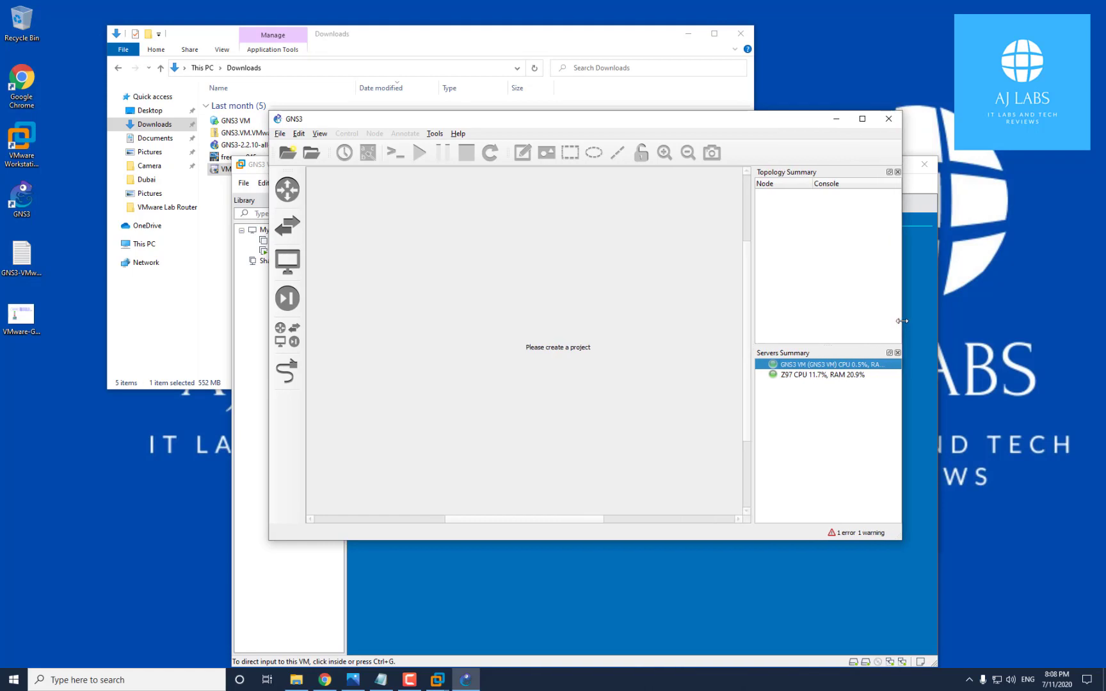
{"action": "left_click_drag", "start_coordinate": [751, 332], "coordinate": [699, 338]}
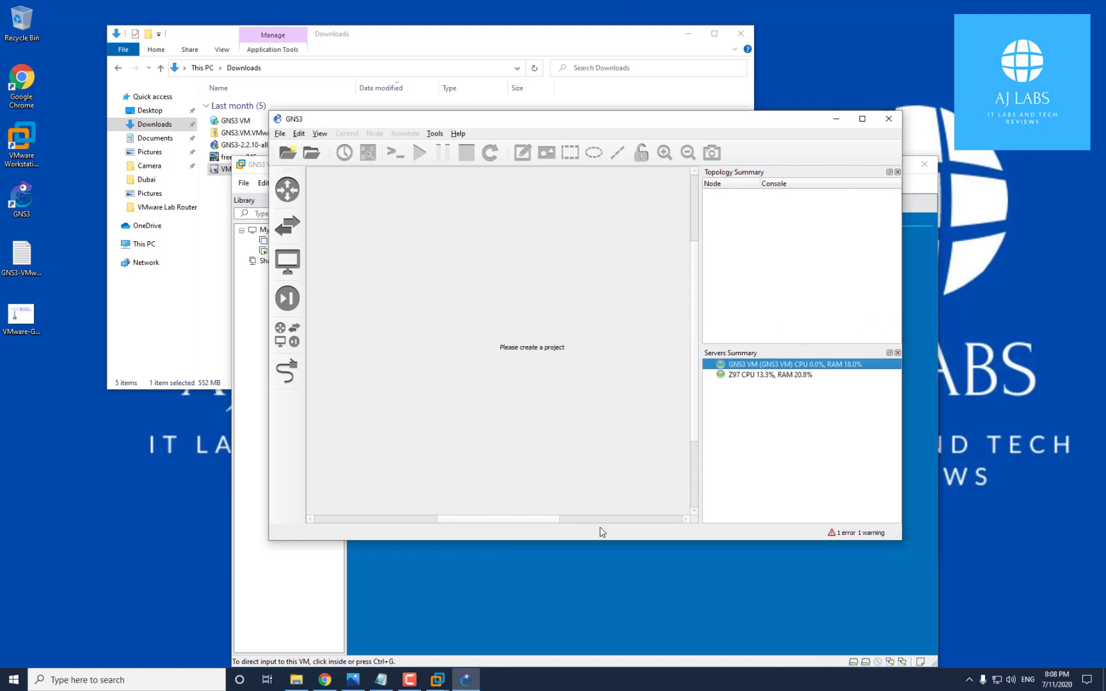
{"action": "left_click", "coordinate": [744, 375]}
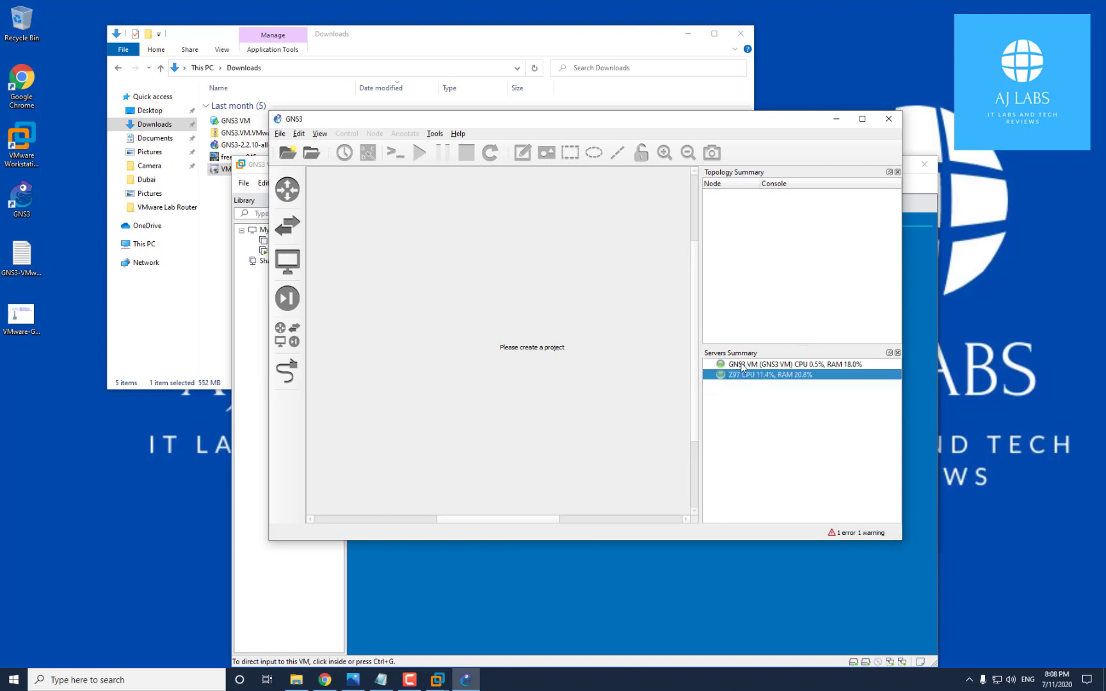
{"action": "left_click", "coordinate": [741, 365]}
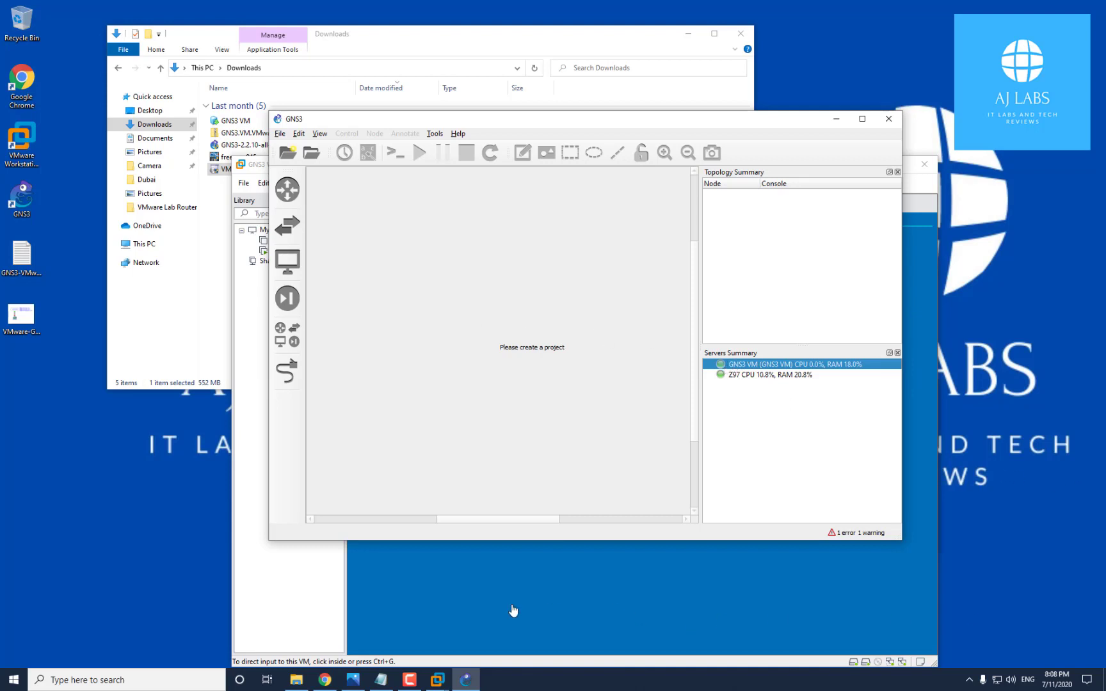
{"action": "left_click", "coordinate": [381, 679]}
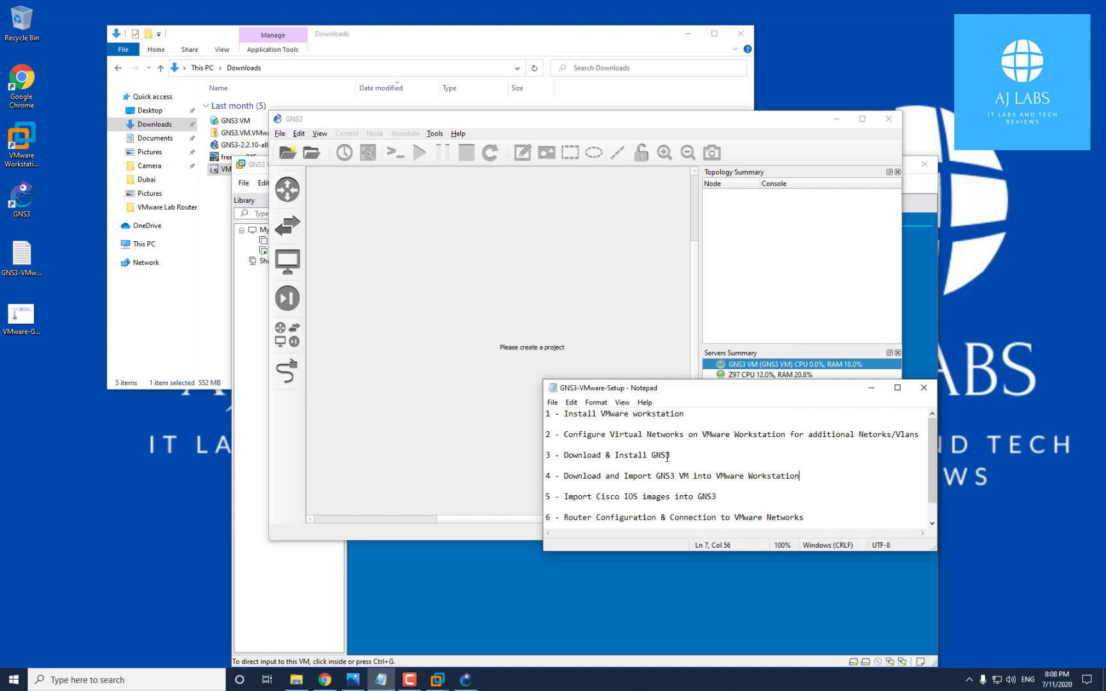
Highlight the GNS3 VM import and Cisco IOS images steps in the notes, then minimize Notepad
{"action": "left_click_drag", "start_coordinate": [563, 478], "coordinate": [792, 478]}
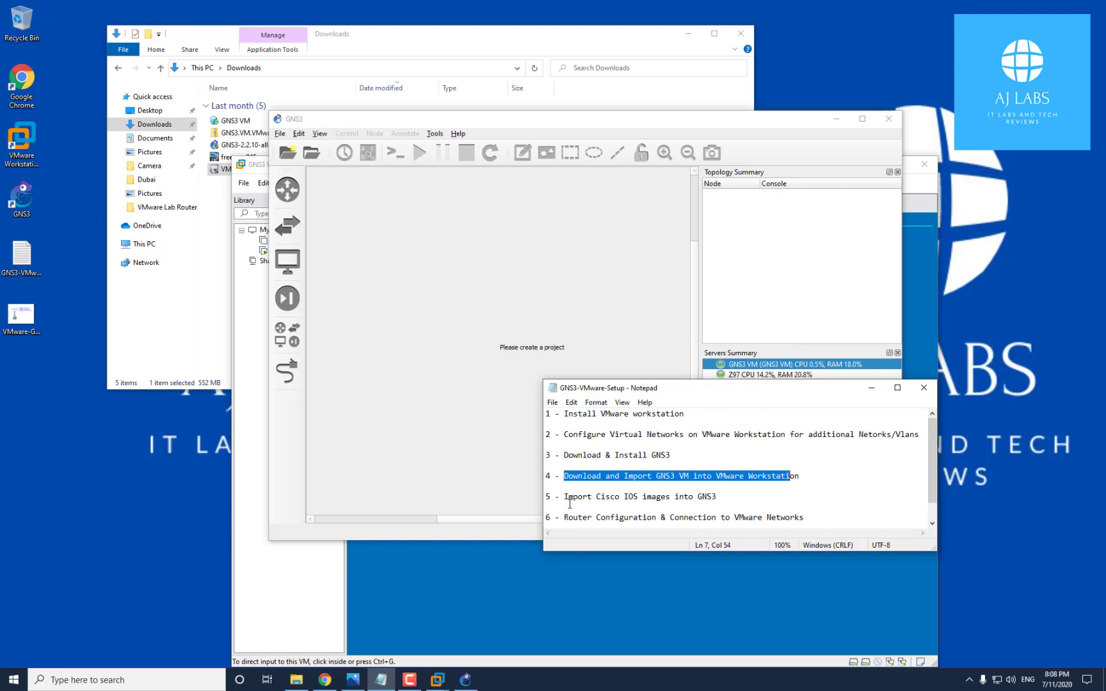
{"action": "left_click_drag", "start_coordinate": [566, 496], "coordinate": [693, 503]}
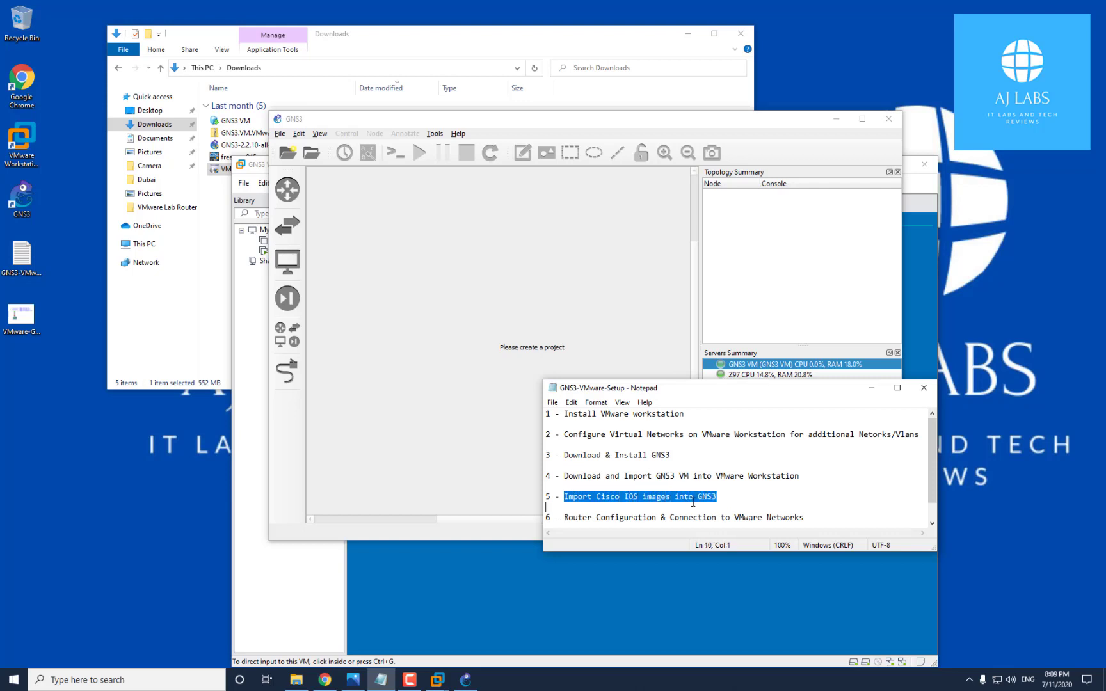
{"action": "left_click", "coordinate": [871, 388]}
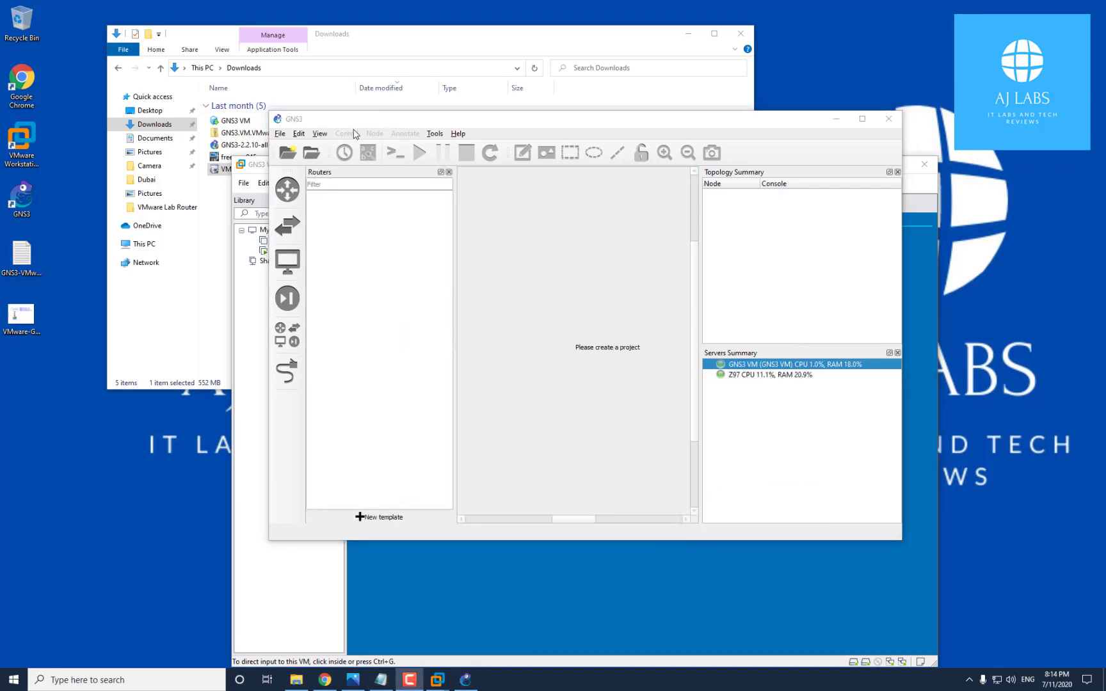
Start a new IOS router template in Preferences, set to run on the GNS3 VM
{"action": "left_click", "coordinate": [299, 134]}
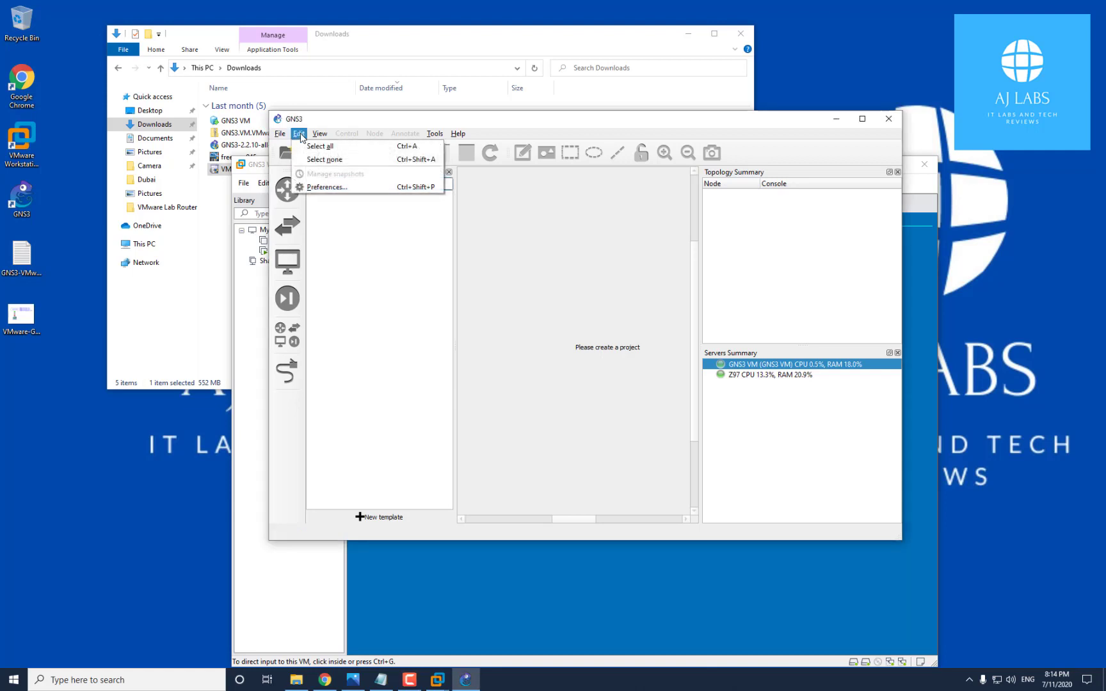
{"action": "left_click", "coordinate": [319, 187]}
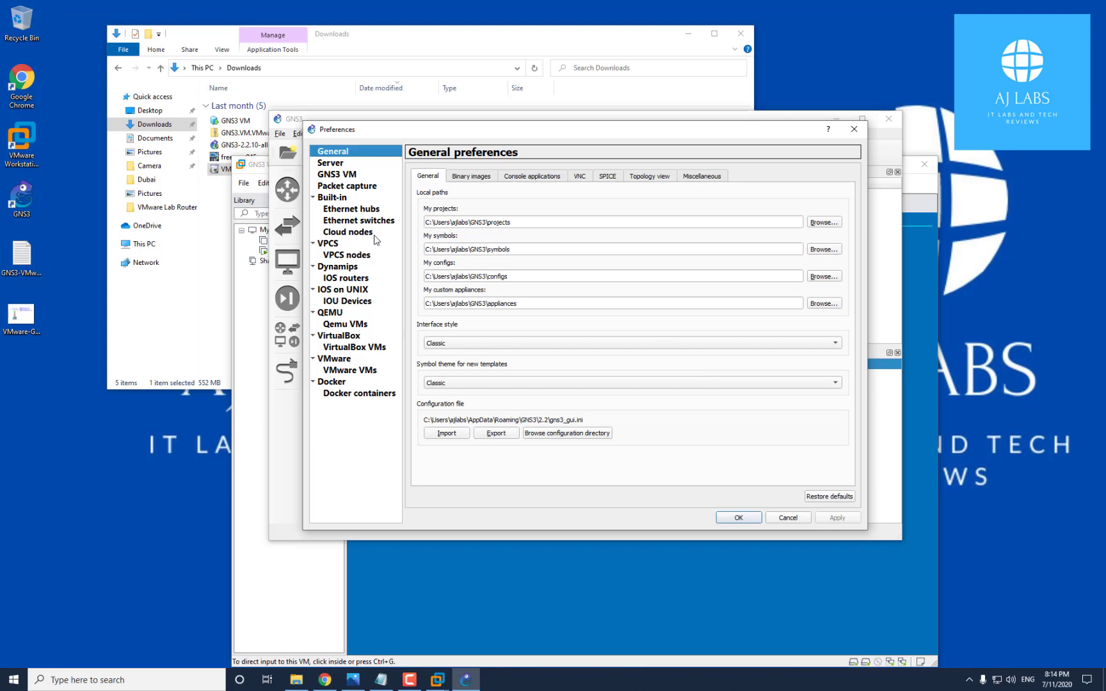
{"action": "left_click", "coordinate": [358, 279]}
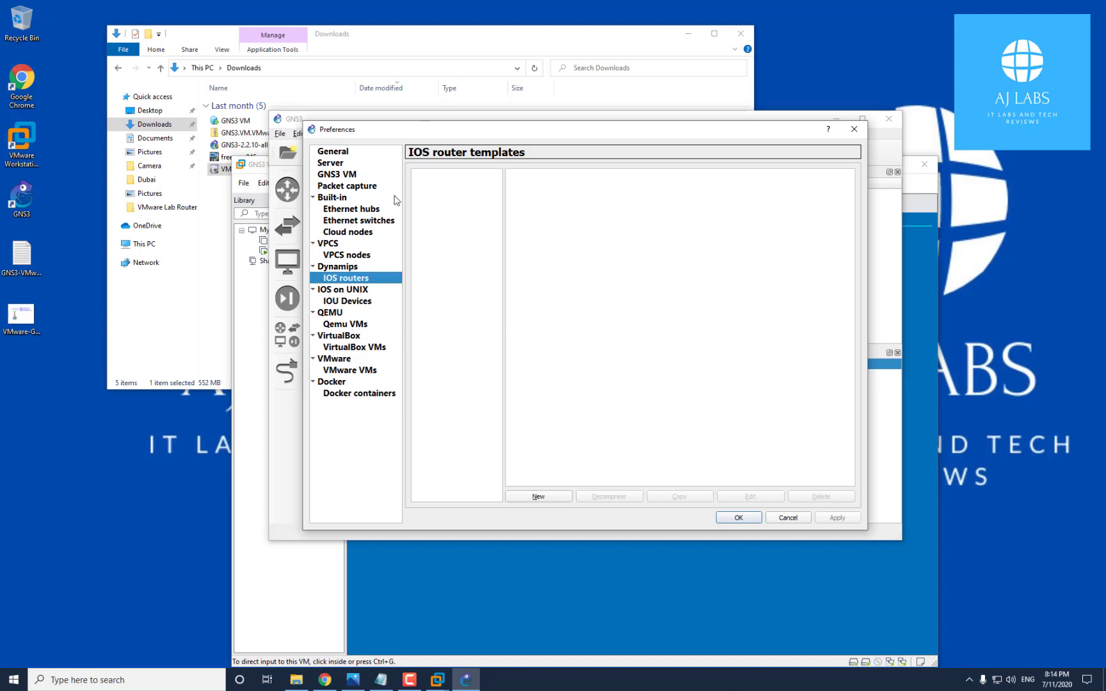
{"action": "left_click", "coordinate": [561, 497]}
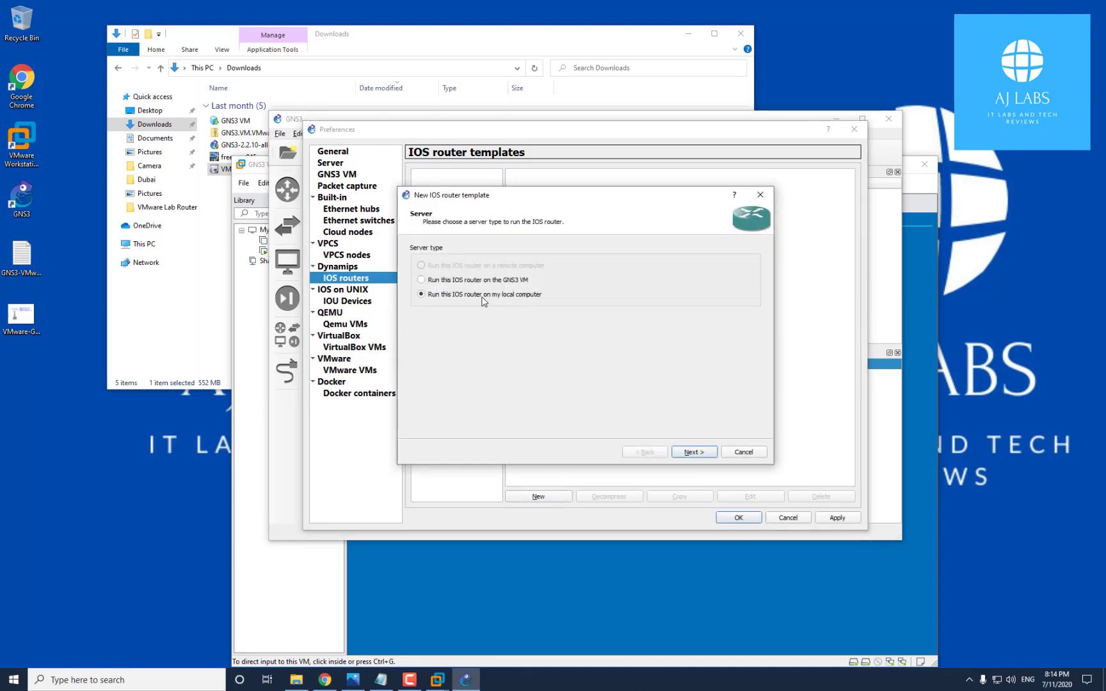
{"action": "left_click", "coordinate": [457, 282]}
{"action": "left_click", "coordinate": [692, 452]}
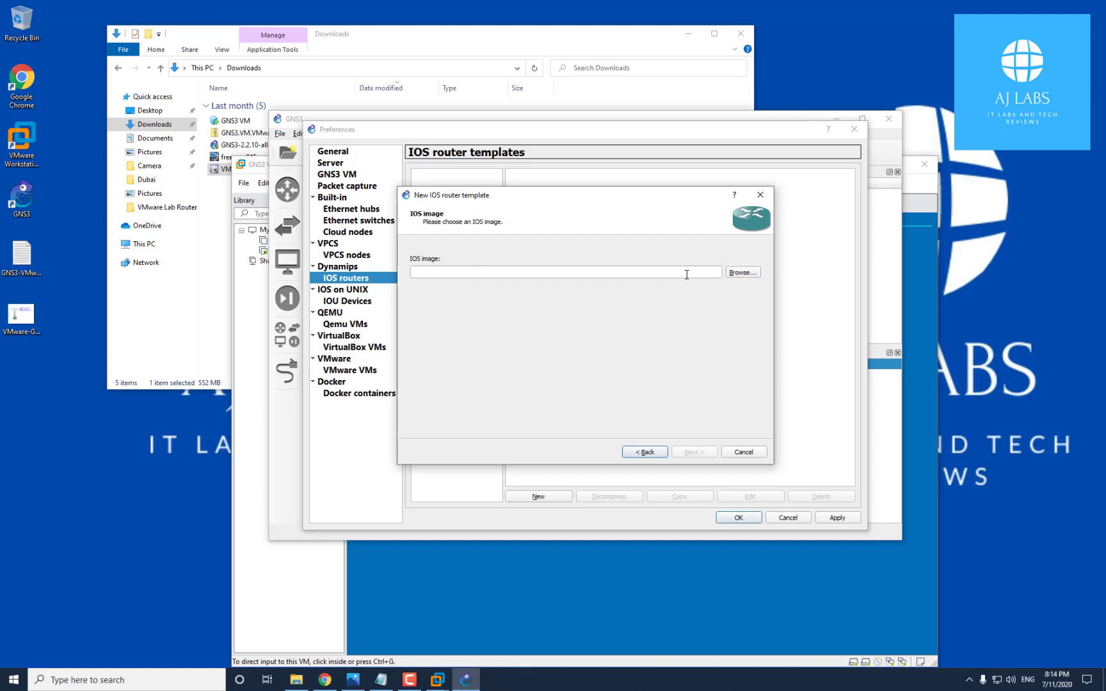
Choose c2691-adventerprisek9-mz.124-25d.BIN from the images folder as the IOS image
{"action": "left_click", "coordinate": [743, 274]}
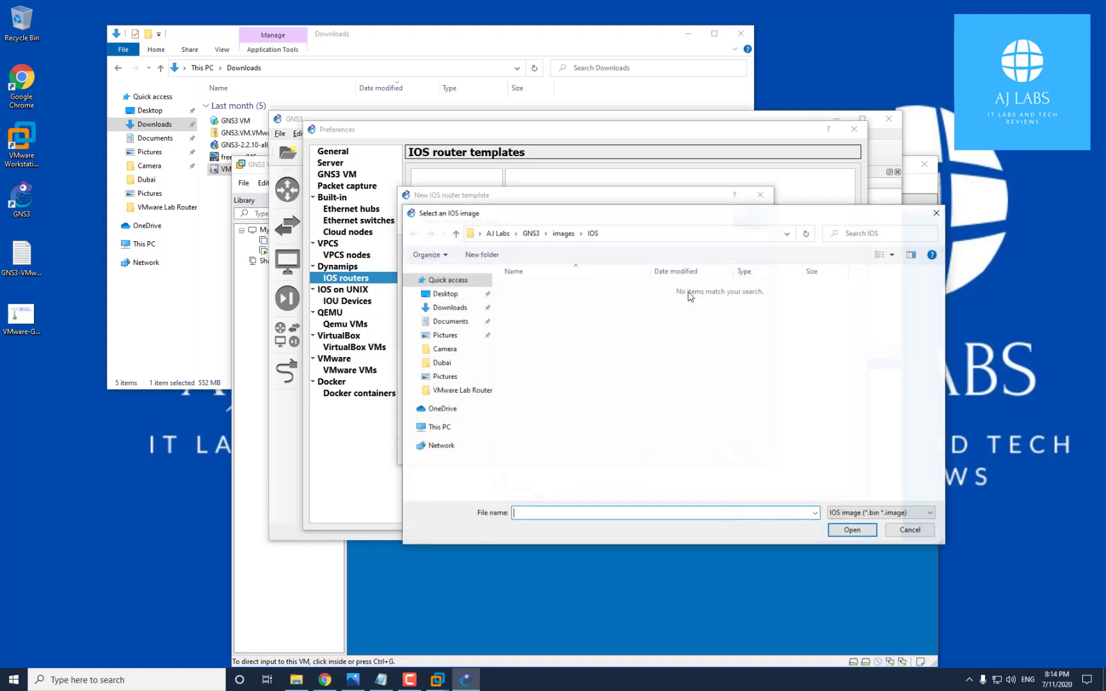
{"action": "left_click", "coordinate": [572, 234]}
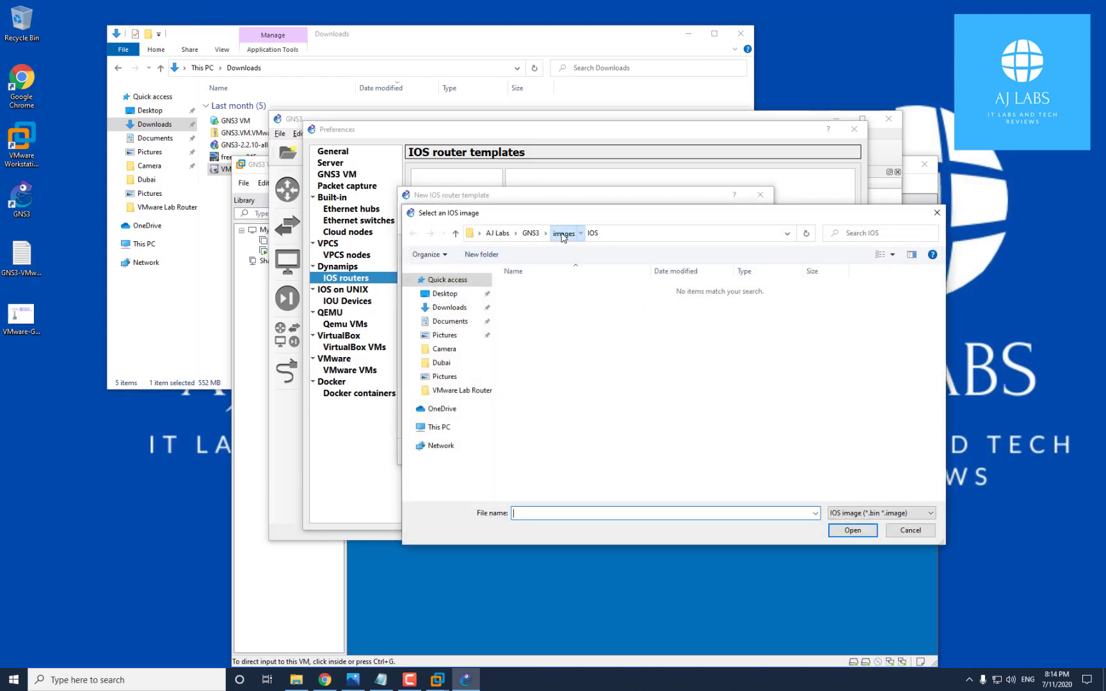
{"action": "left_click", "coordinate": [548, 313]}
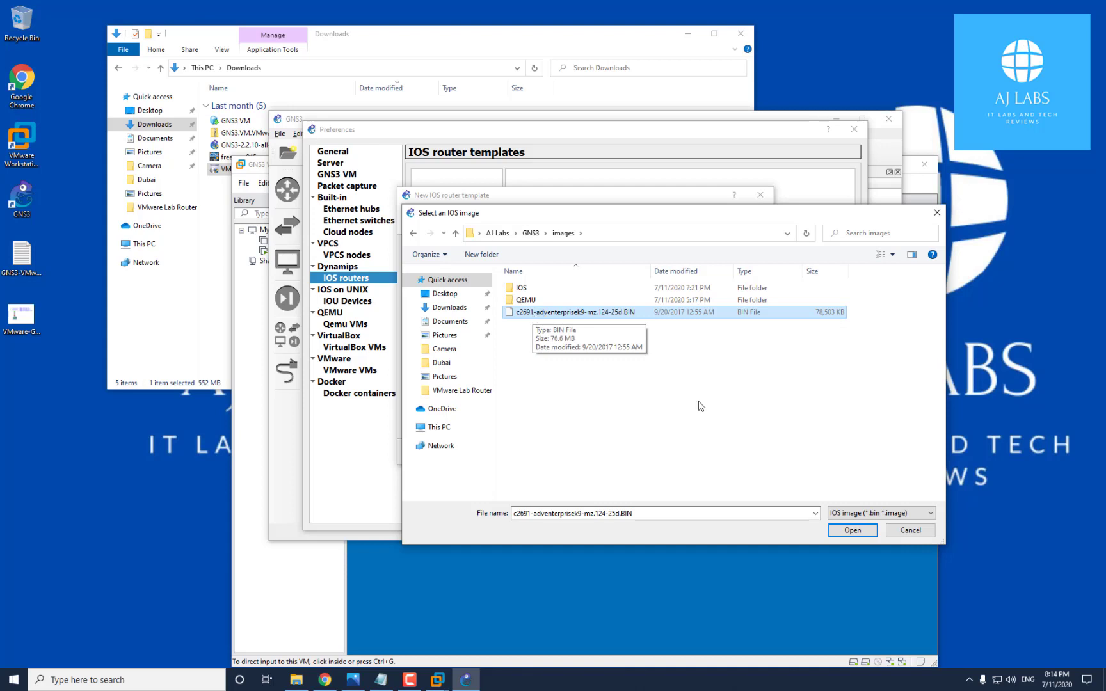
{"action": "left_click", "coordinate": [852, 531]}
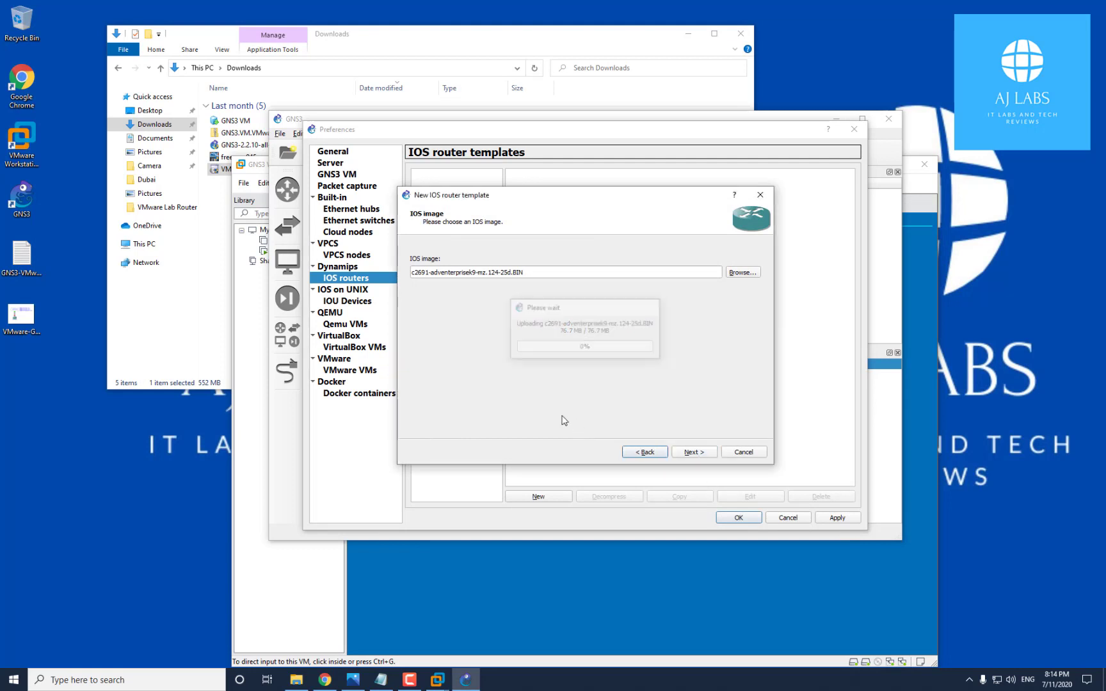
Complete the c2691 template with default 192 MB RAM, default adapters and no WIC modules, then apply
{"action": "left_click", "coordinate": [694, 453]}
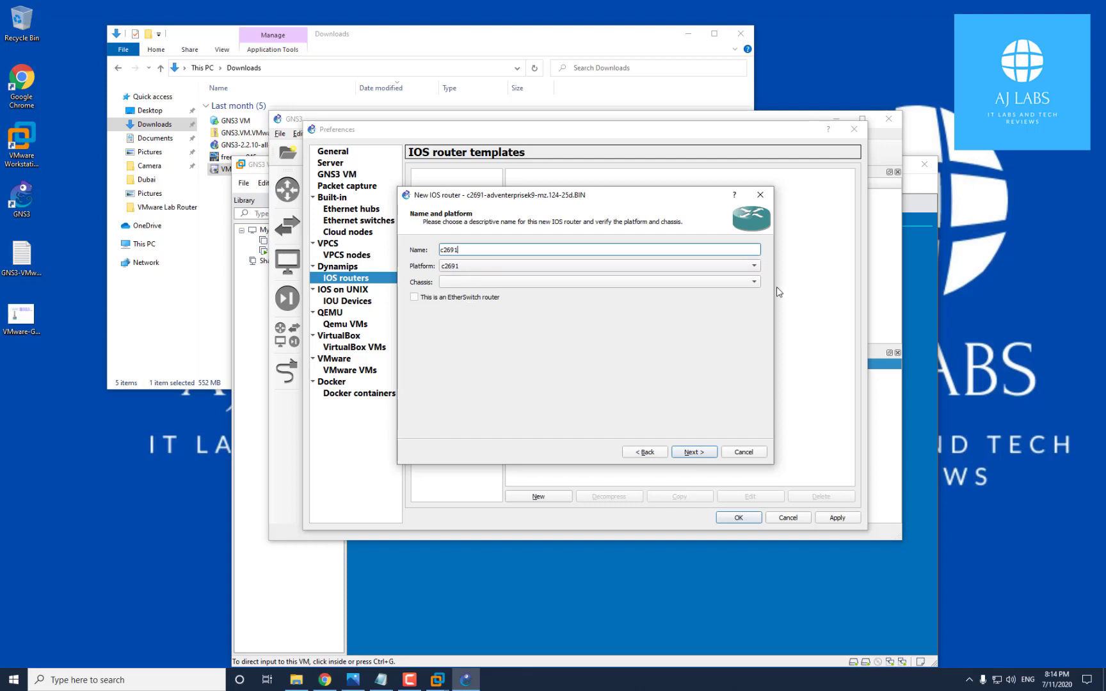
{"action": "left_click", "coordinate": [753, 283]}
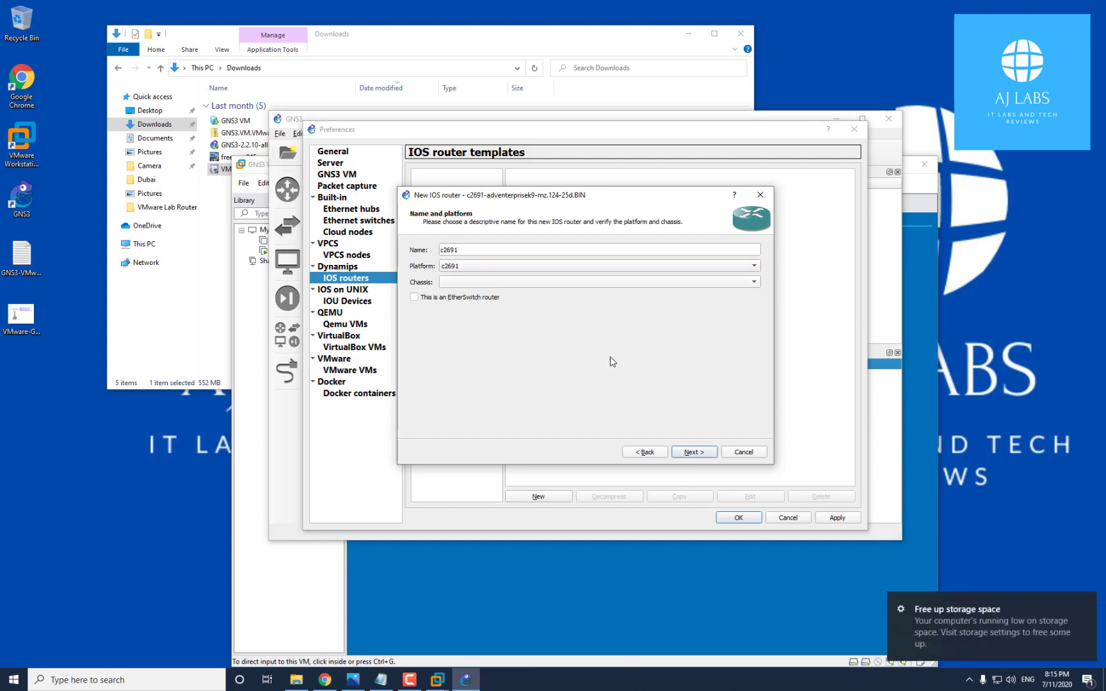
{"action": "left_click", "coordinate": [708, 455]}
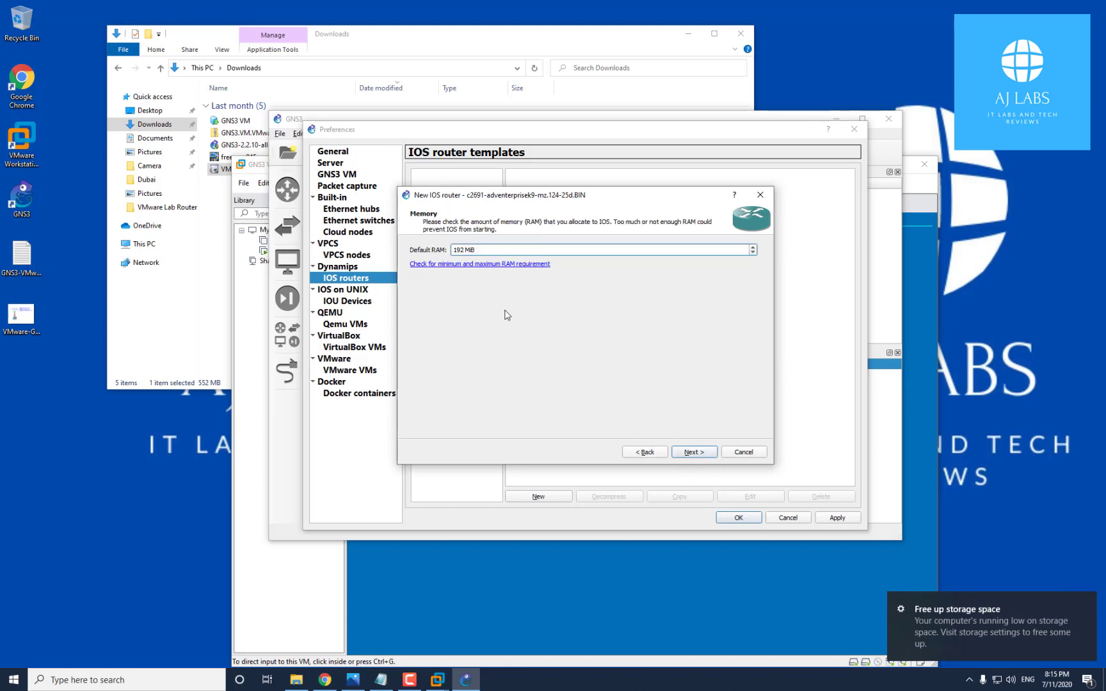
{"action": "left_click", "coordinate": [705, 455]}
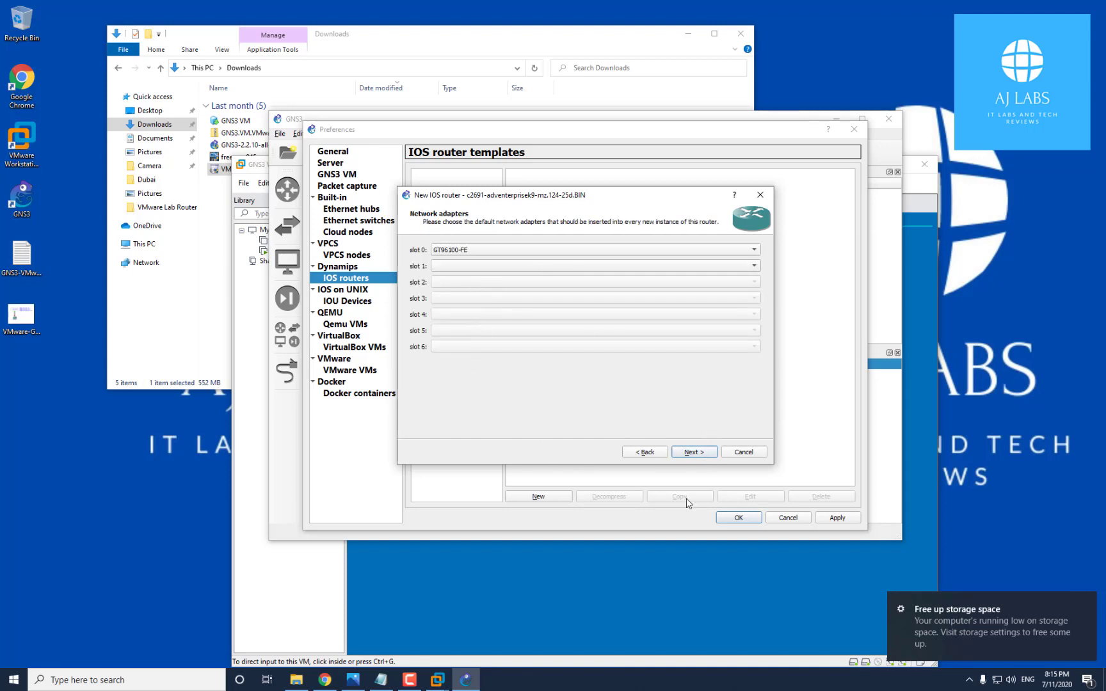
{"action": "left_click", "coordinate": [704, 455]}
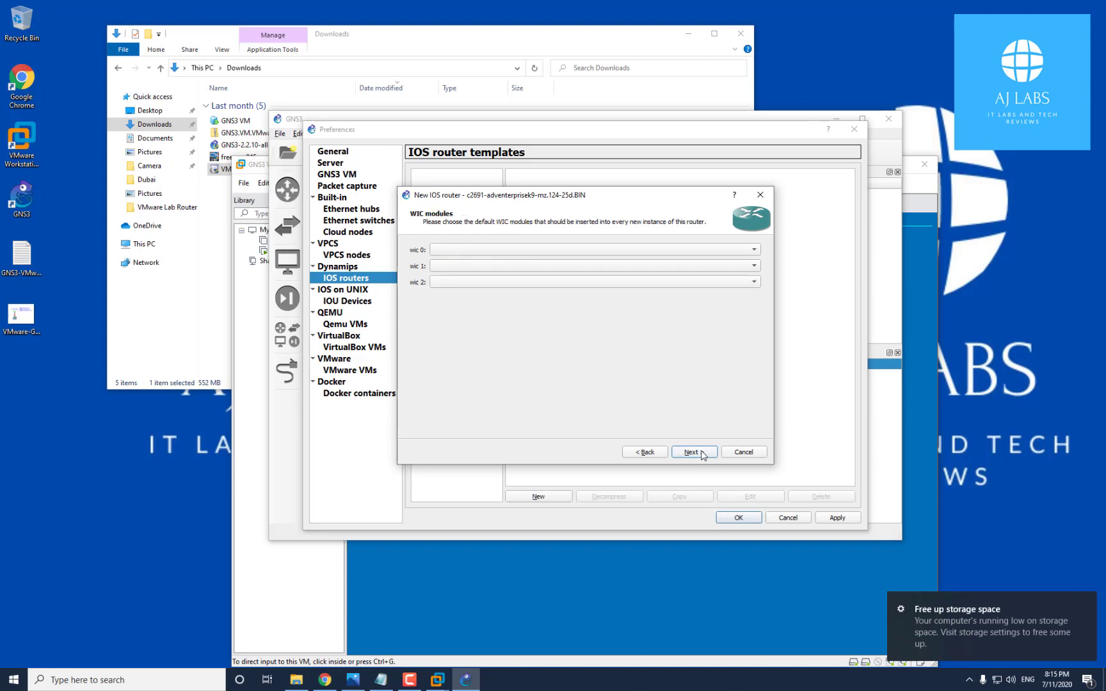
{"action": "left_click", "coordinate": [704, 453]}
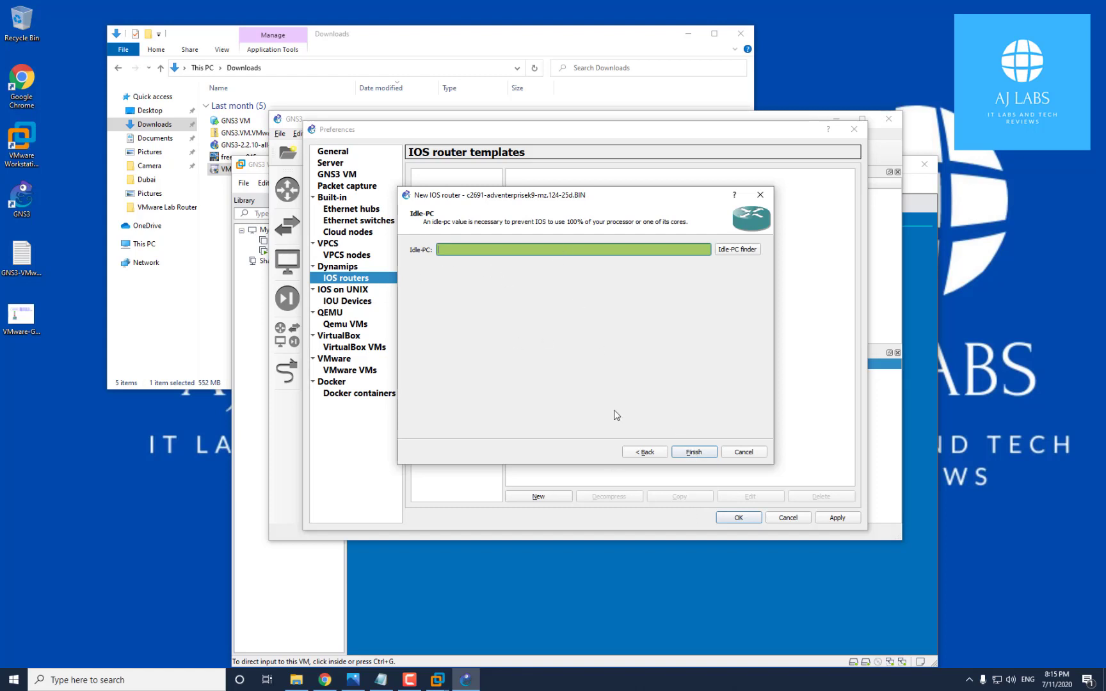
{"action": "left_click", "coordinate": [694, 453]}
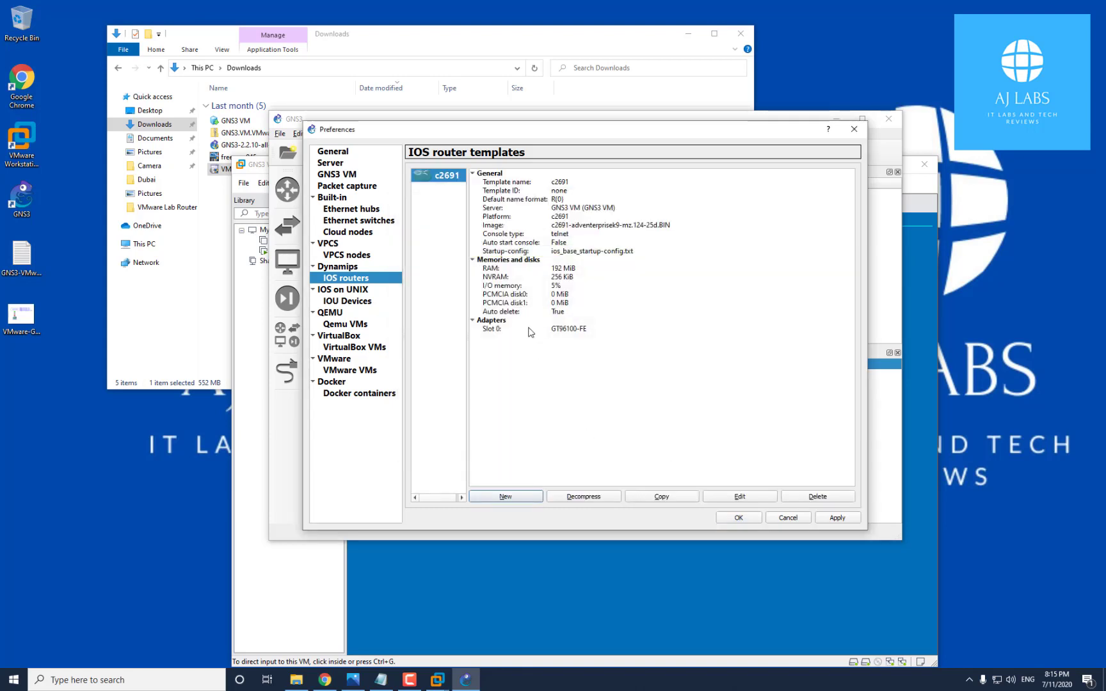
{"action": "left_click", "coordinate": [844, 519]}
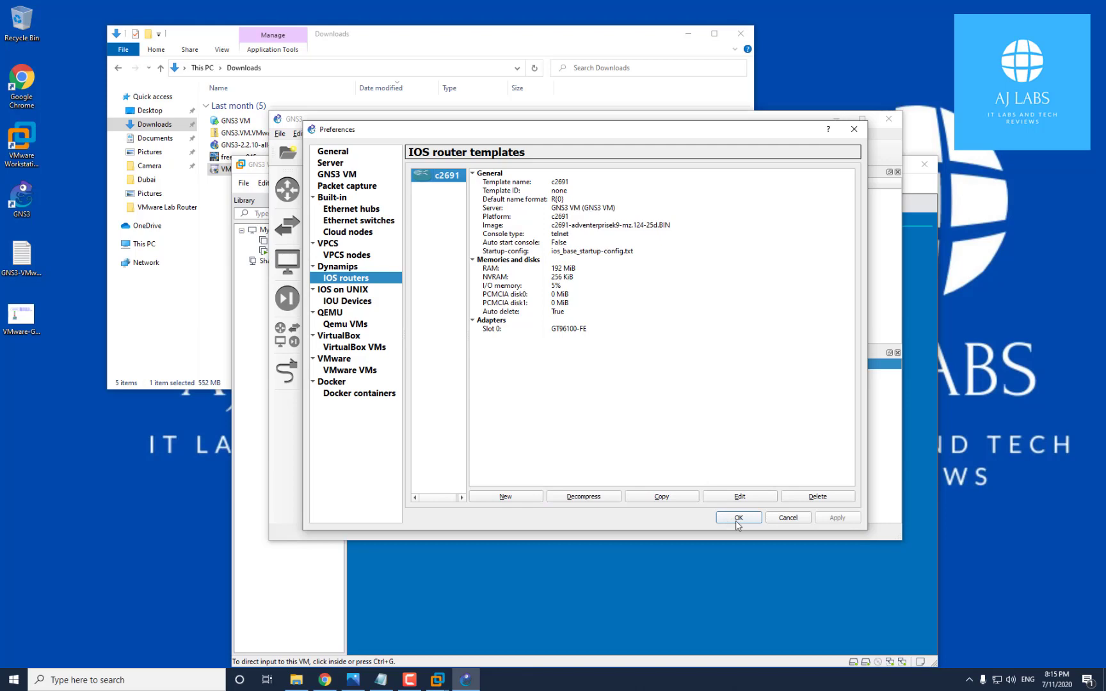
{"action": "left_click", "coordinate": [737, 517]}
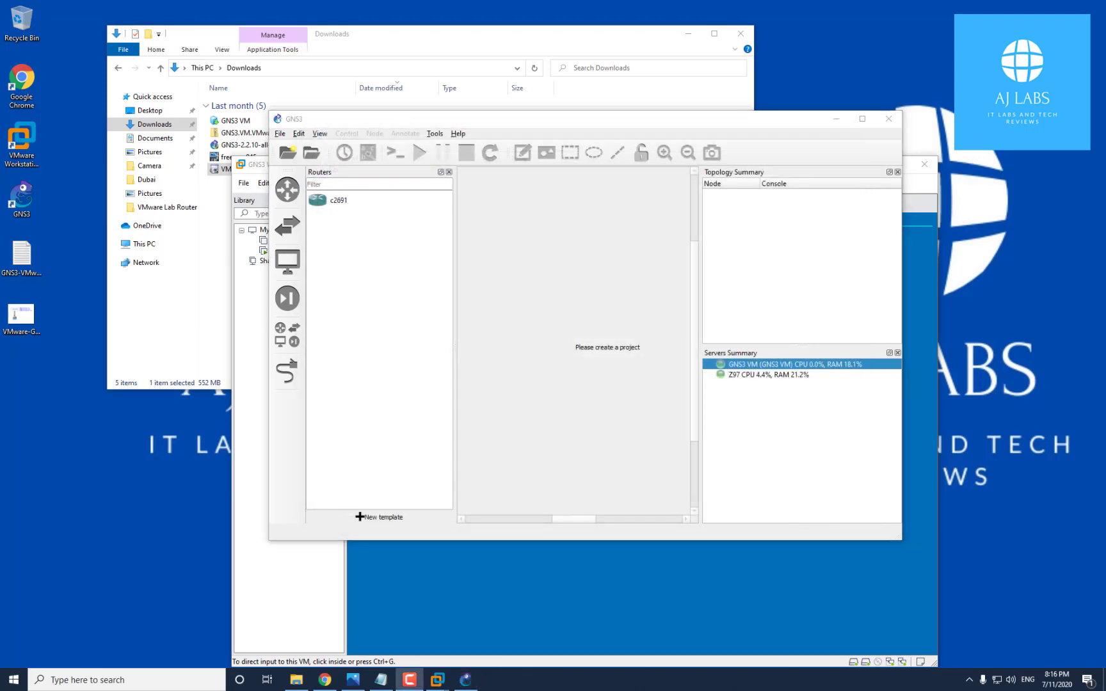
{"action": "left_click", "coordinate": [343, 203]}
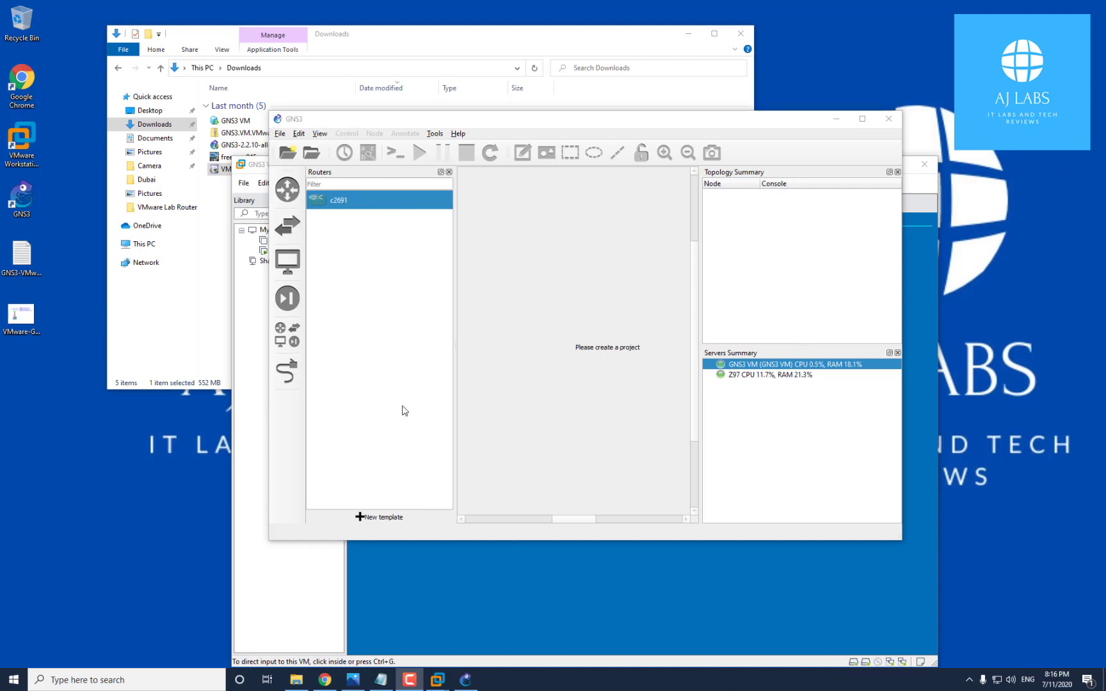
In the setup notes, select step 6, Router Configuration & Connection to VMware Networks
{"action": "left_click", "coordinate": [382, 680]}
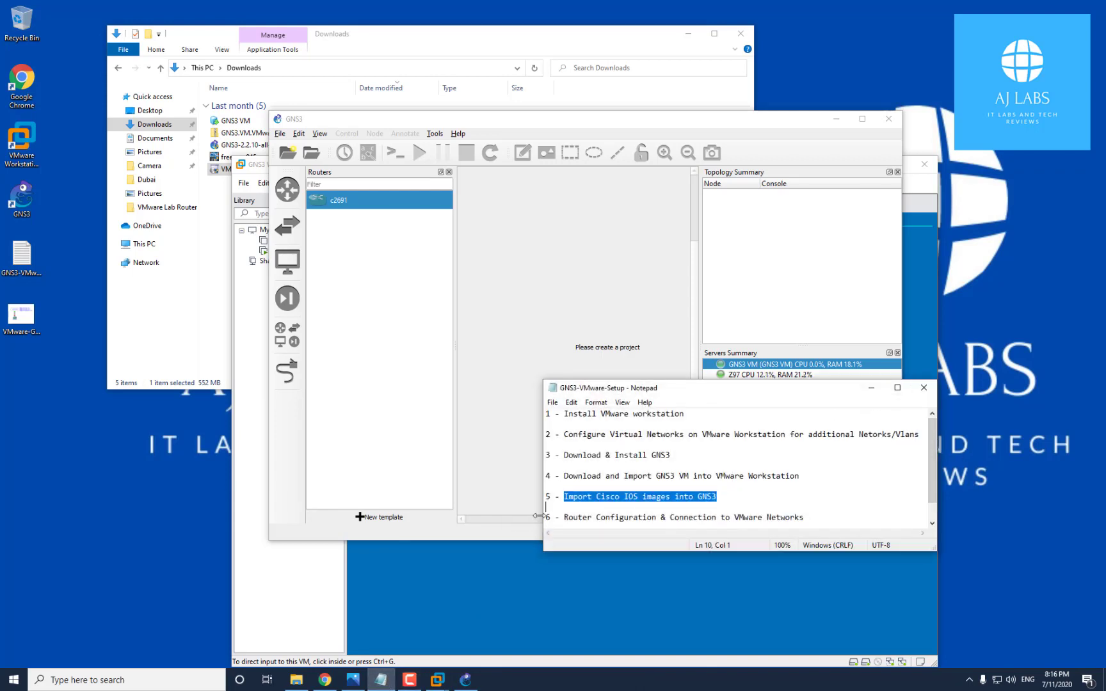
{"action": "left_click", "coordinate": [560, 518]}
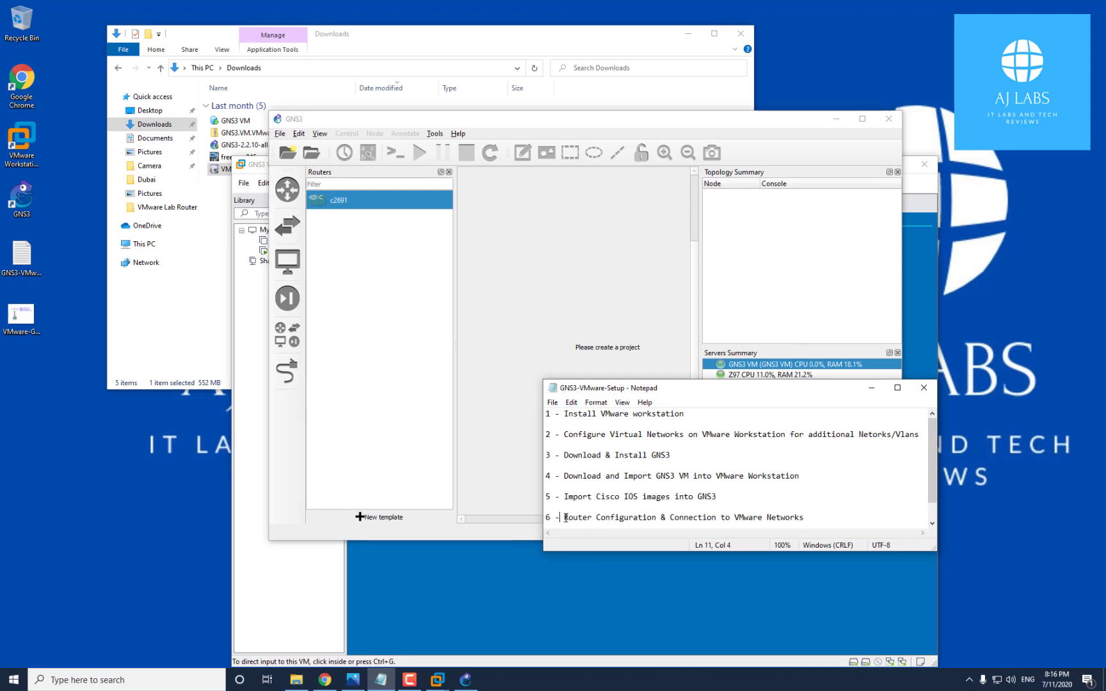
{"action": "left_click_drag", "start_coordinate": [574, 518], "coordinate": [808, 495]}
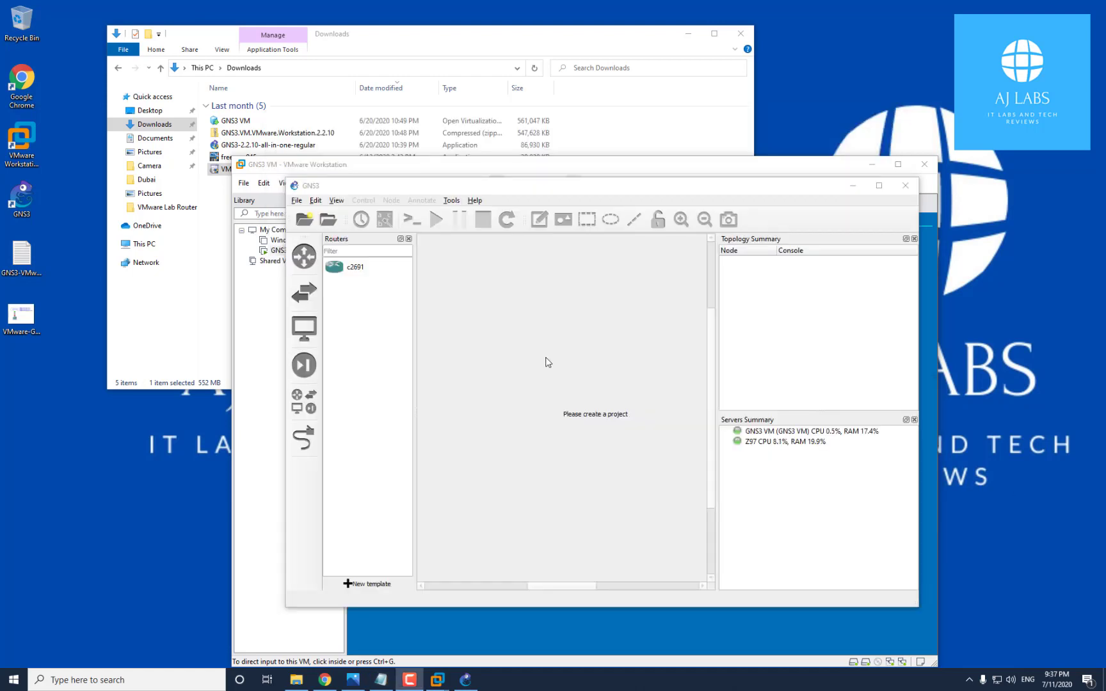
Create a new blank project named GNS3-VMNetwork
{"action": "left_click", "coordinate": [297, 200]}
{"action": "left_click", "coordinate": [311, 212]}
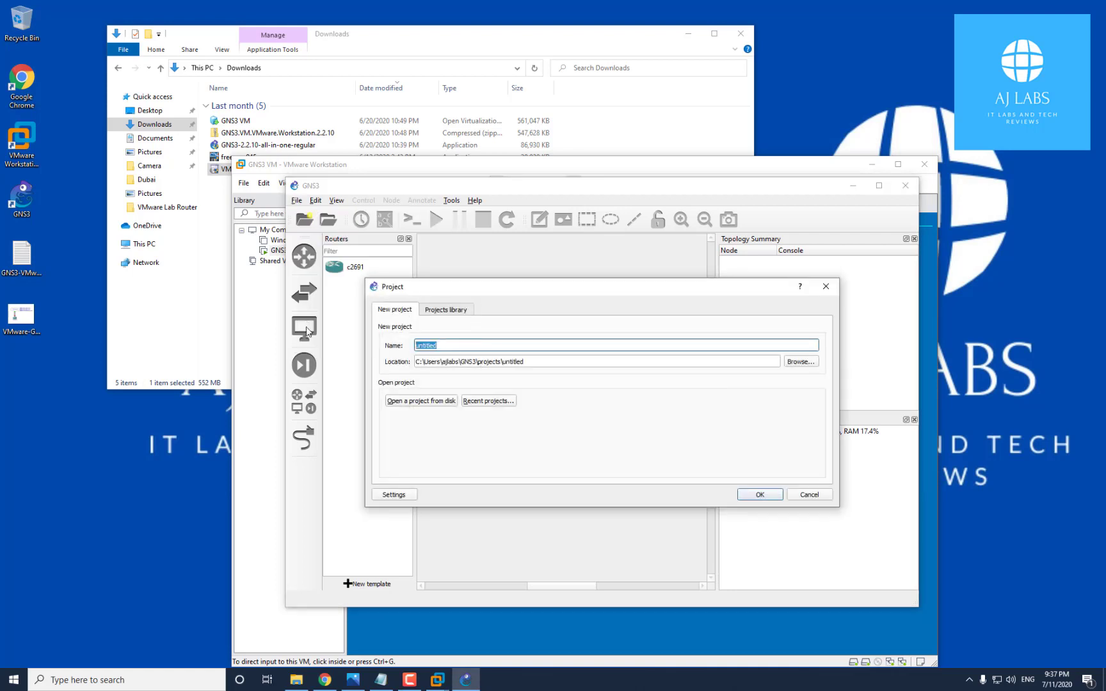
{"action": "type", "text": "GNS3-VMNetwork"}
{"action": "left_click", "coordinate": [763, 496]}
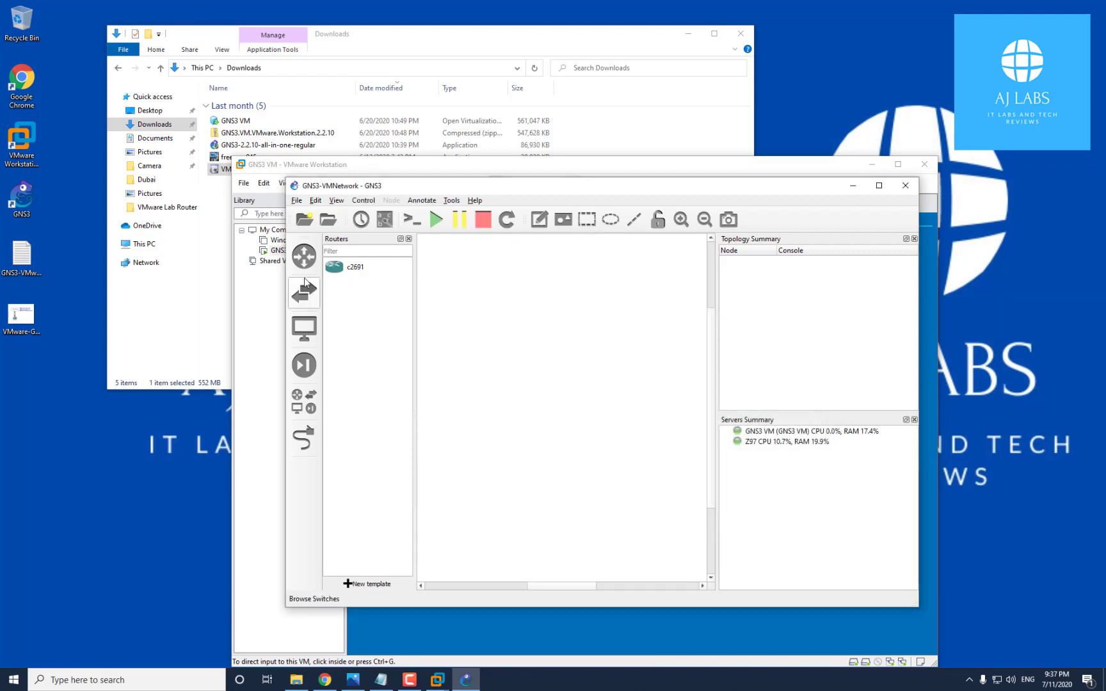
Place a c2691 router, R1, on the workspace
{"action": "left_click", "coordinate": [352, 268]}
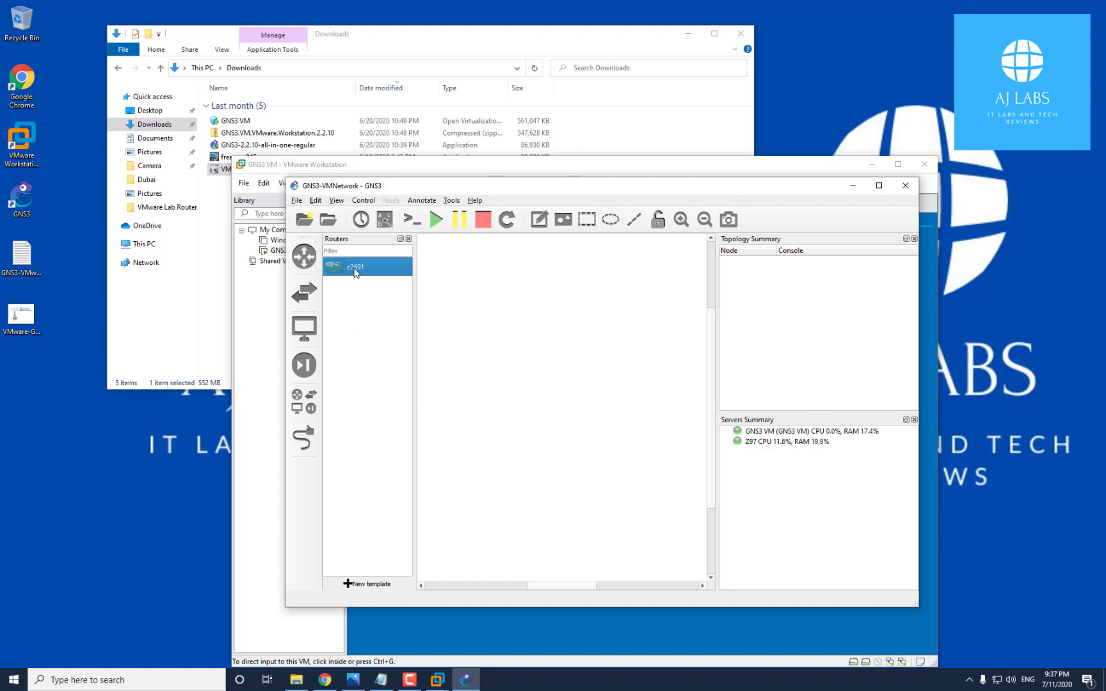
{"action": "left_click_drag", "start_coordinate": [354, 270], "coordinate": [549, 592]}
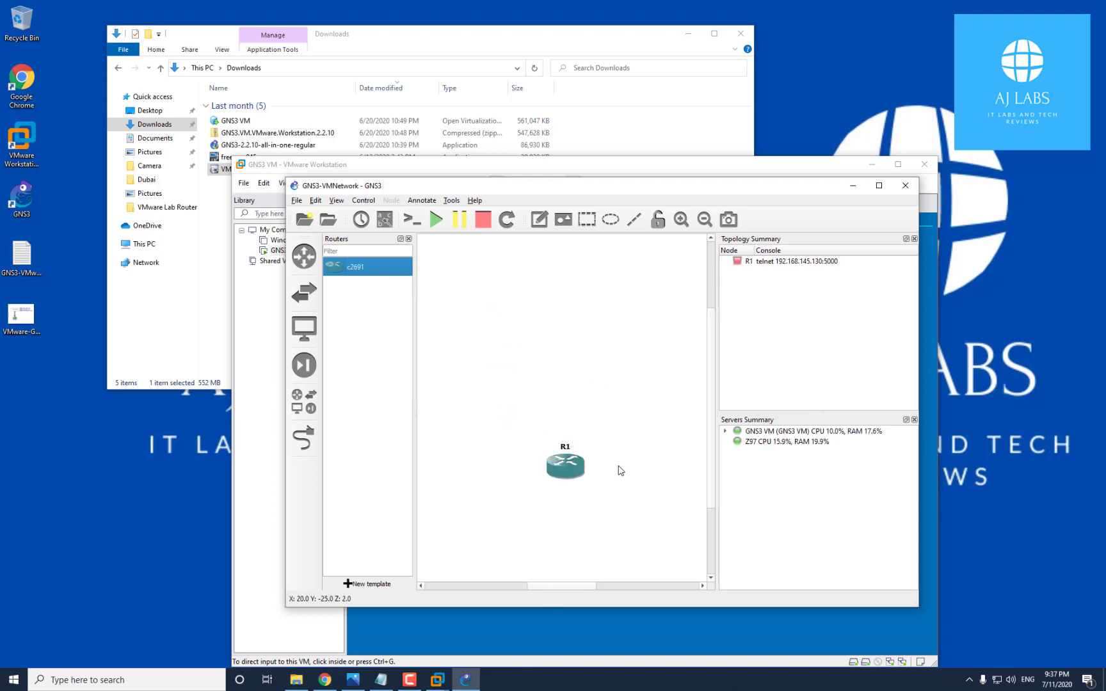
{"action": "left_click", "coordinate": [565, 450]}
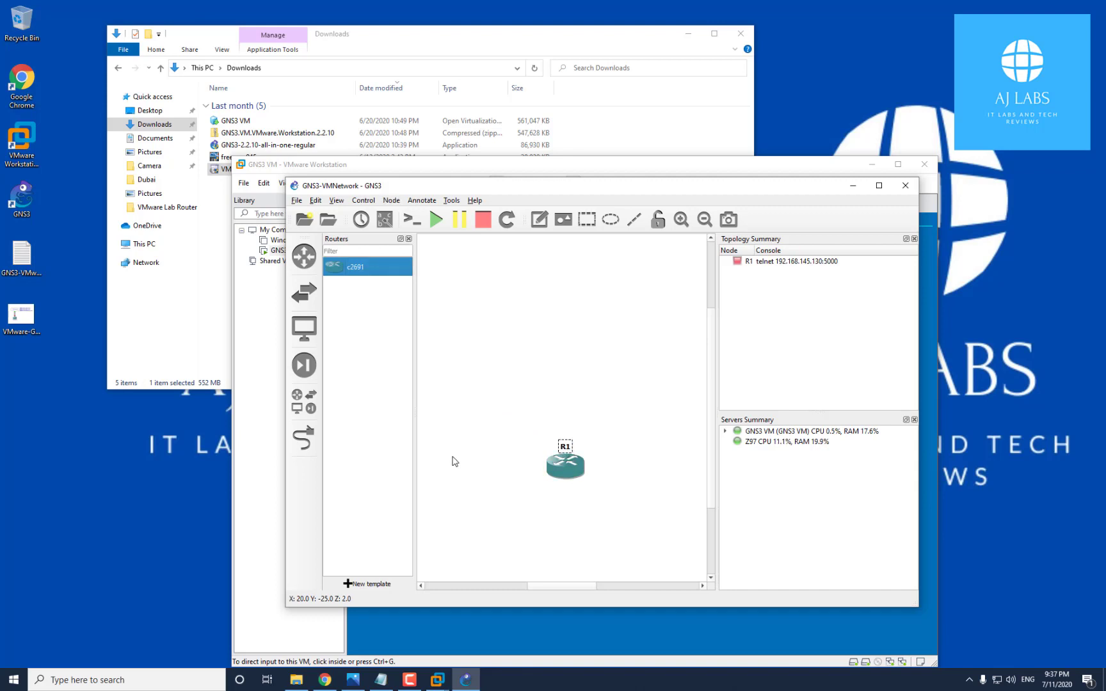
Change the c2691 router's hostname from R1 to VM_Router via the Change hostname dialog
{"action": "right_click", "coordinate": [565, 450]}
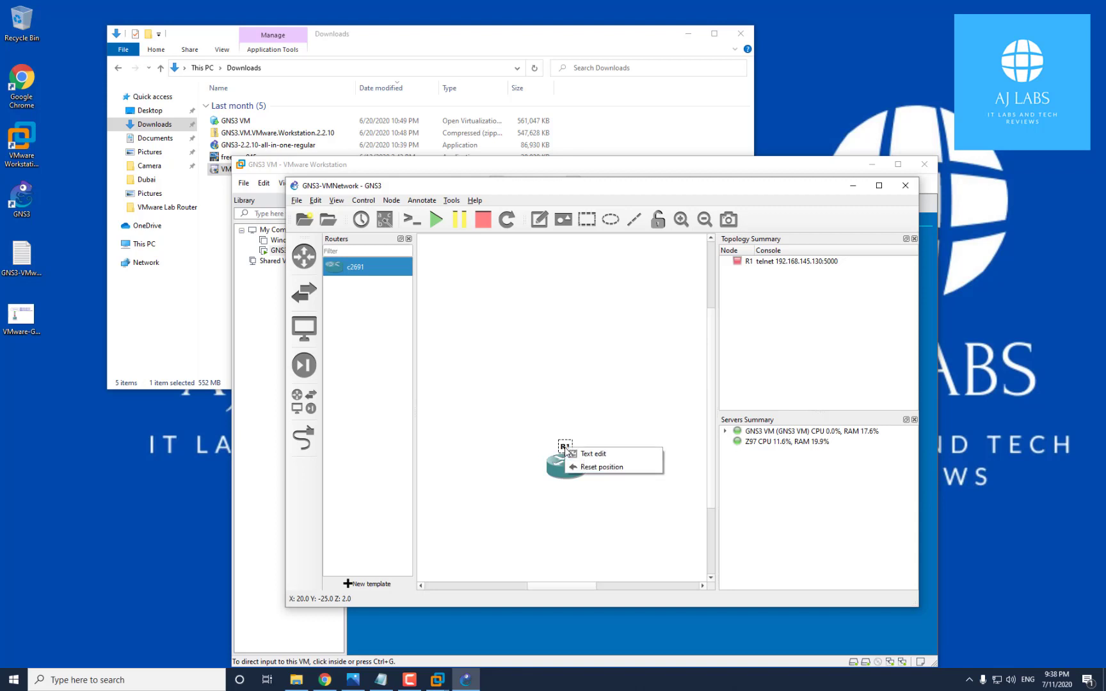
{"action": "left_click", "coordinate": [579, 453]}
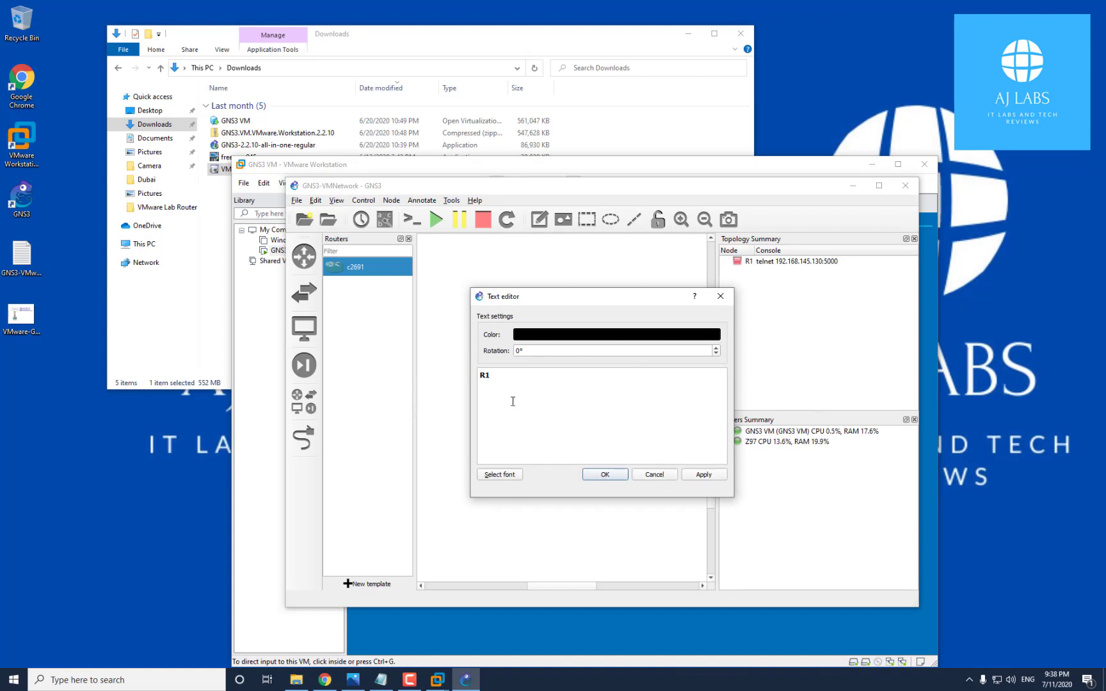
{"action": "left_click", "coordinate": [654, 476]}
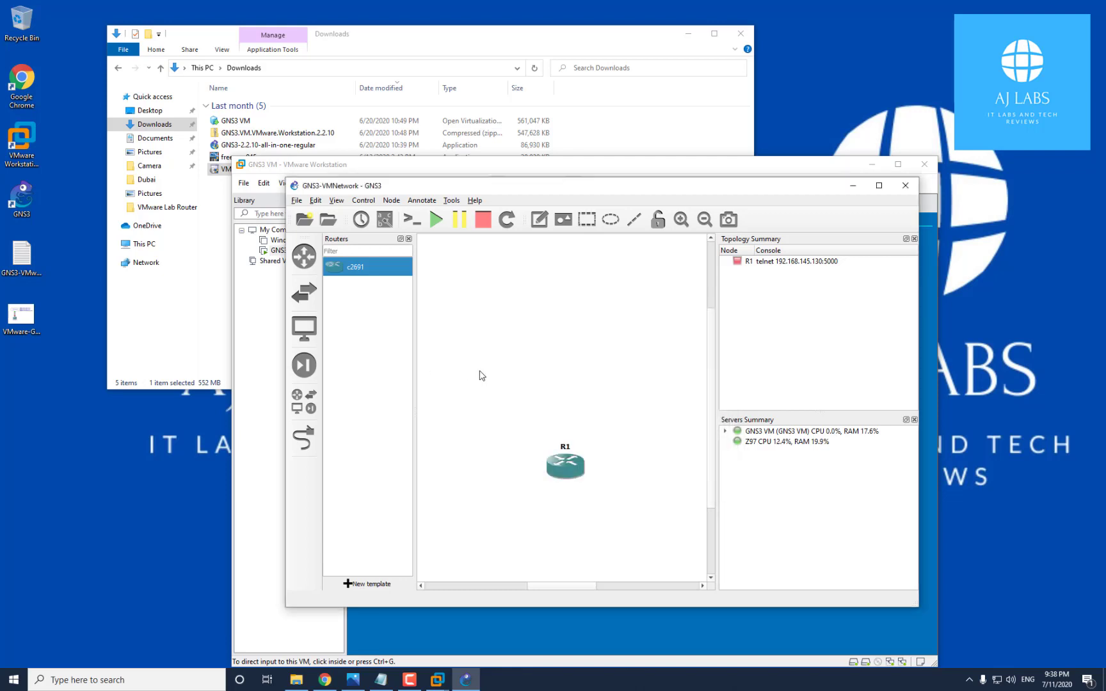
{"action": "double_click", "coordinate": [565, 447]}
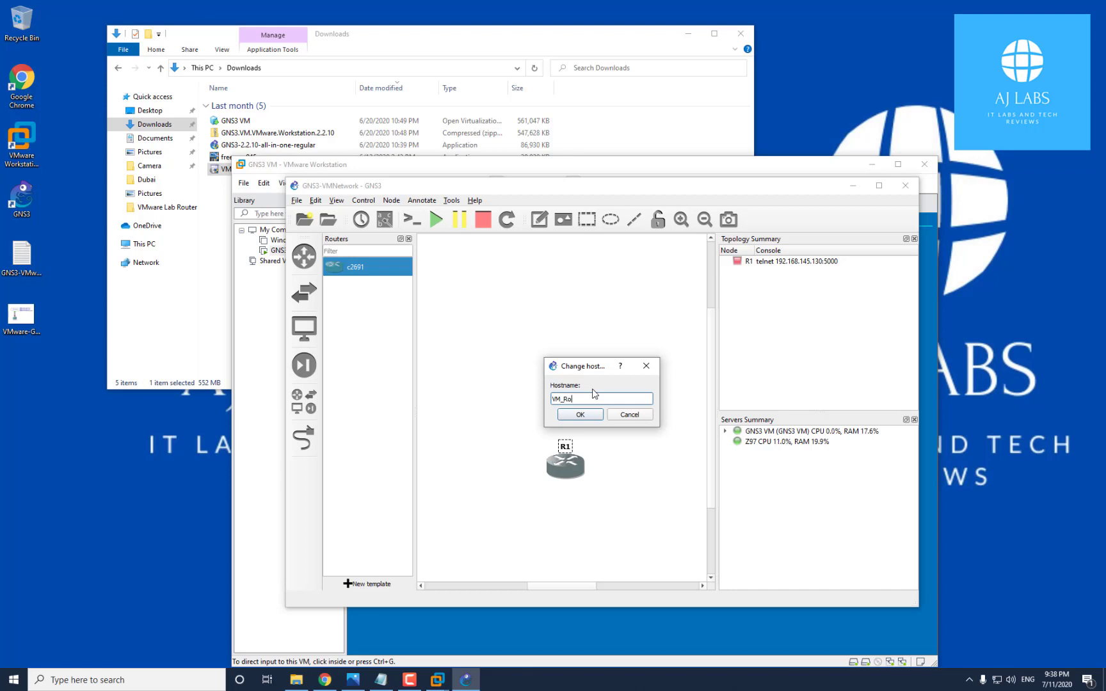
{"action": "left_click", "coordinate": [580, 414]}
{"action": "left_click", "coordinate": [562, 466]}
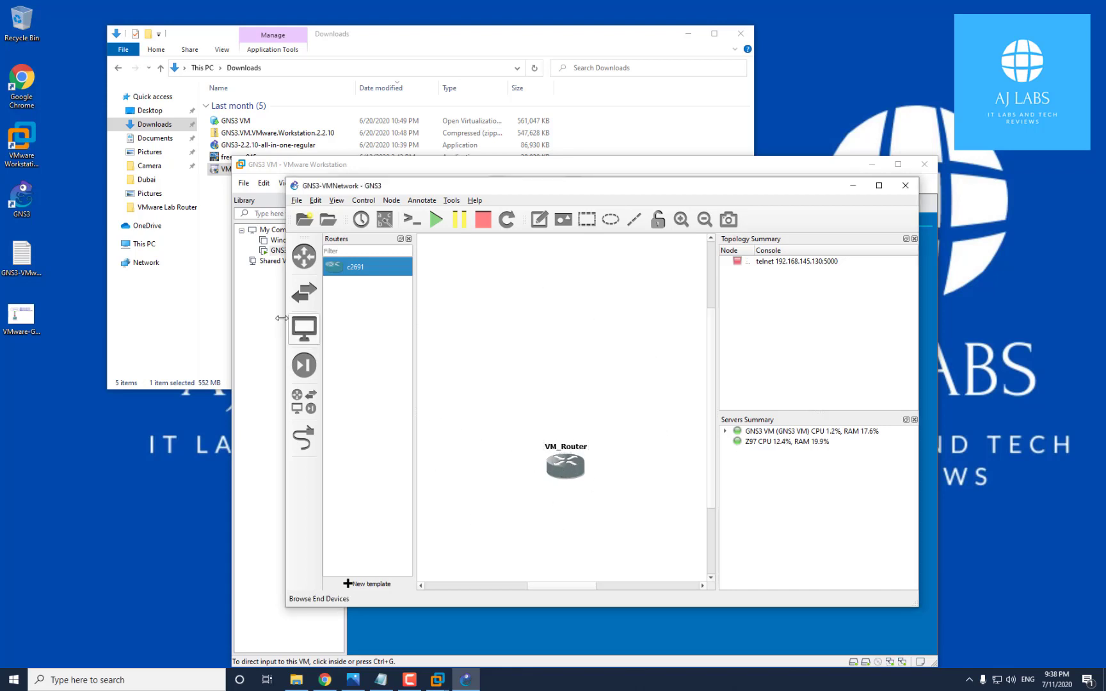
{"action": "right_click", "coordinate": [574, 471]}
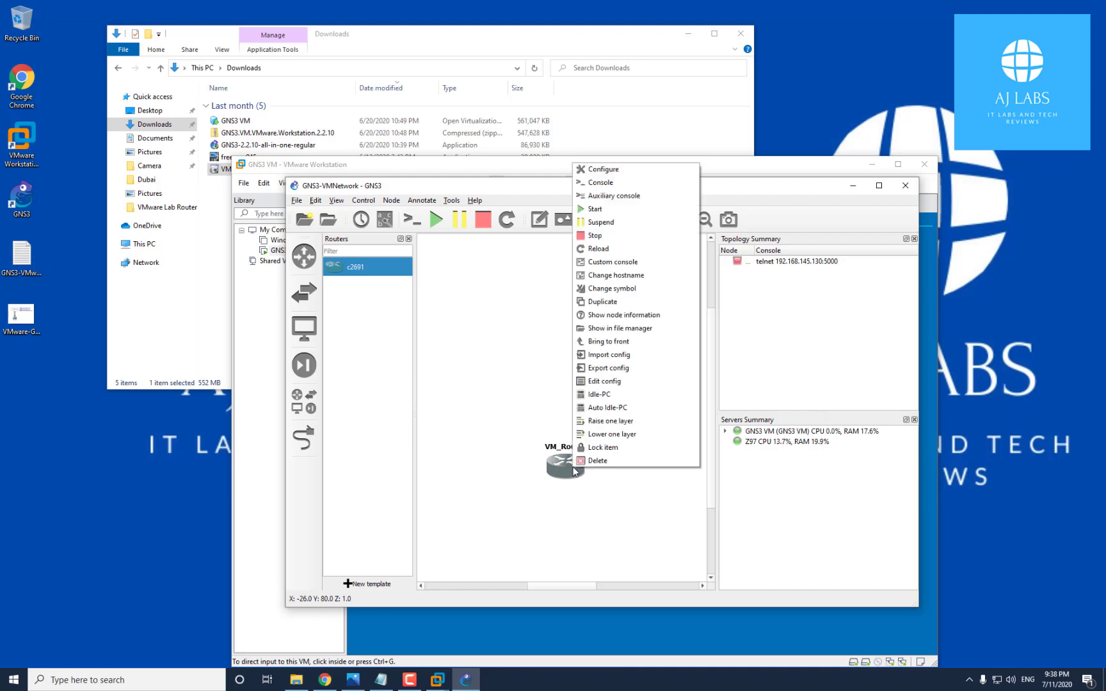
Open VM_Router's configuration dialog and the Windows Network & Internet settings
{"action": "left_click", "coordinate": [634, 173]}
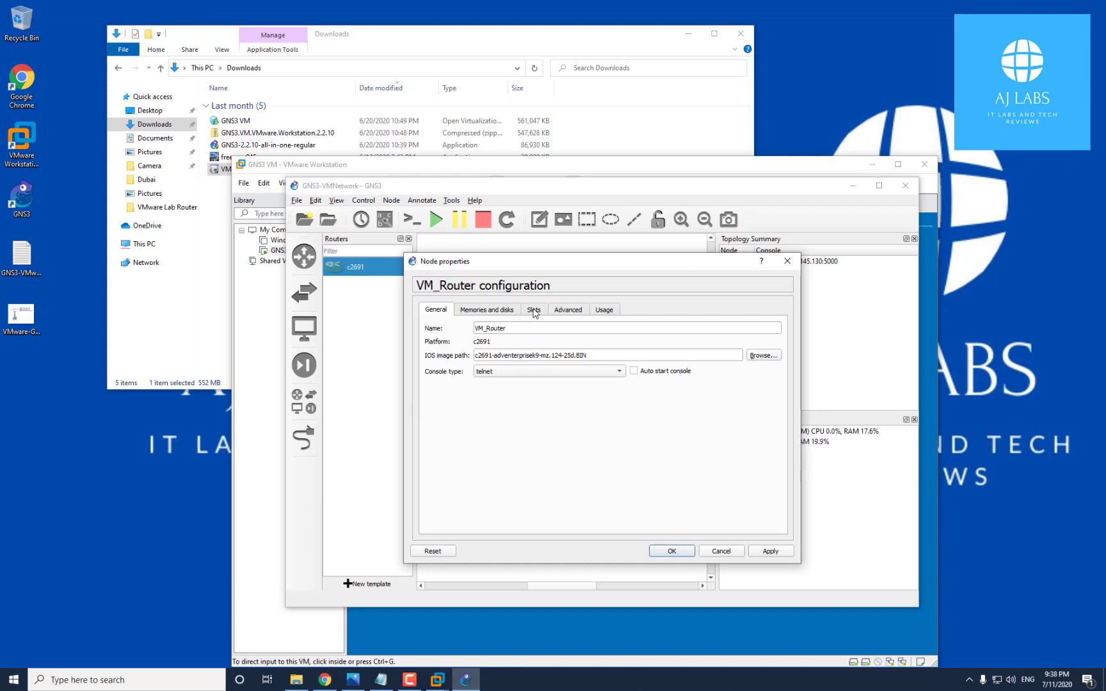
{"action": "right_click", "coordinate": [999, 681]}
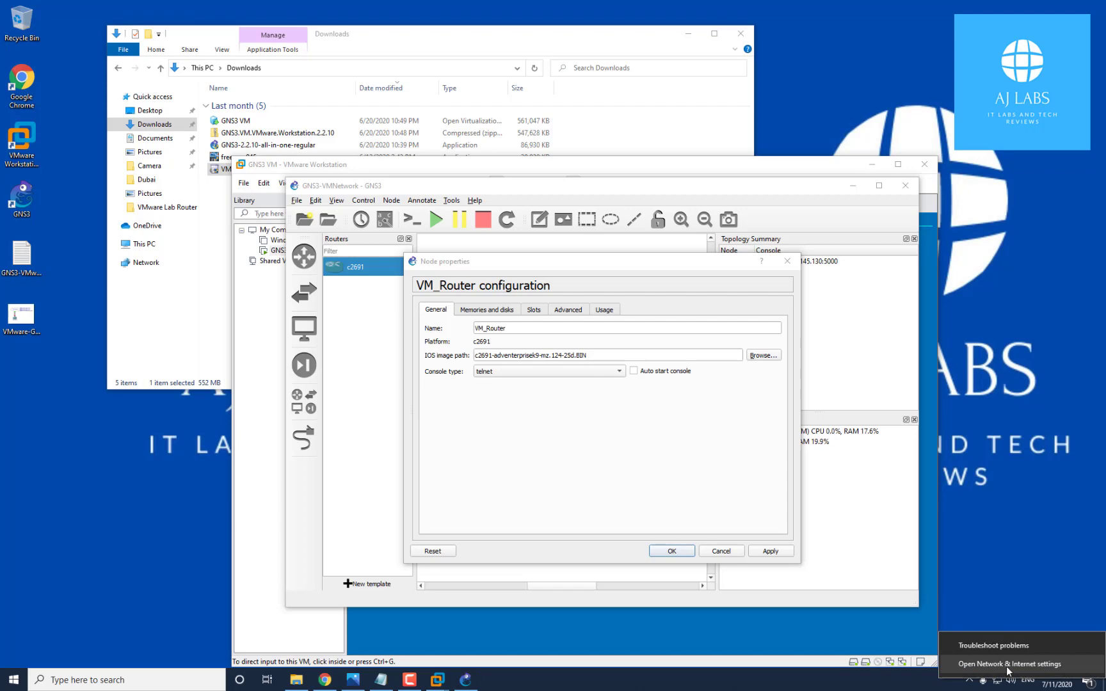
{"action": "left_click", "coordinate": [1006, 666]}
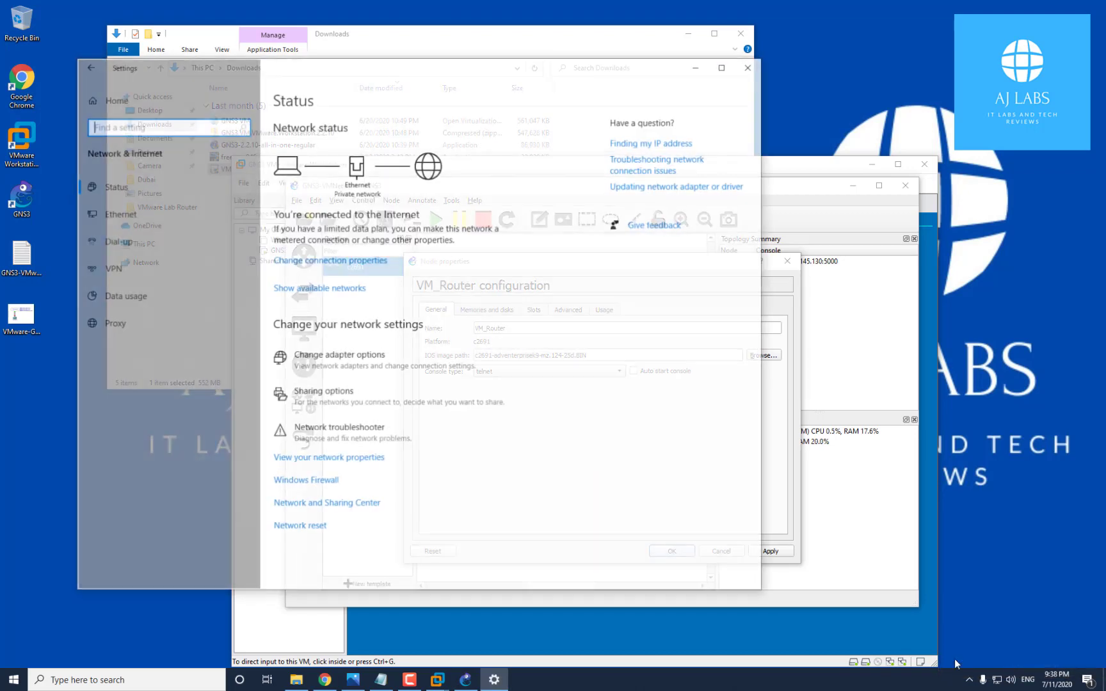
Inspect the VMnet2 adapter in Network Connections, then close the network windows
{"action": "left_click", "coordinate": [368, 375]}
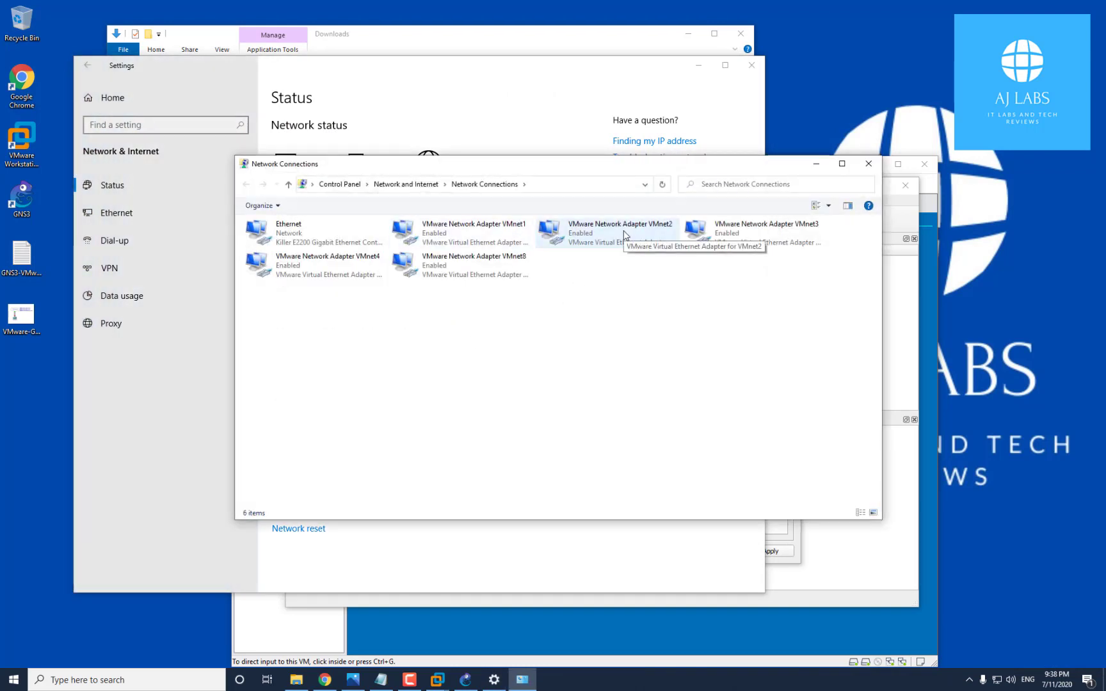
{"action": "left_click", "coordinate": [625, 235]}
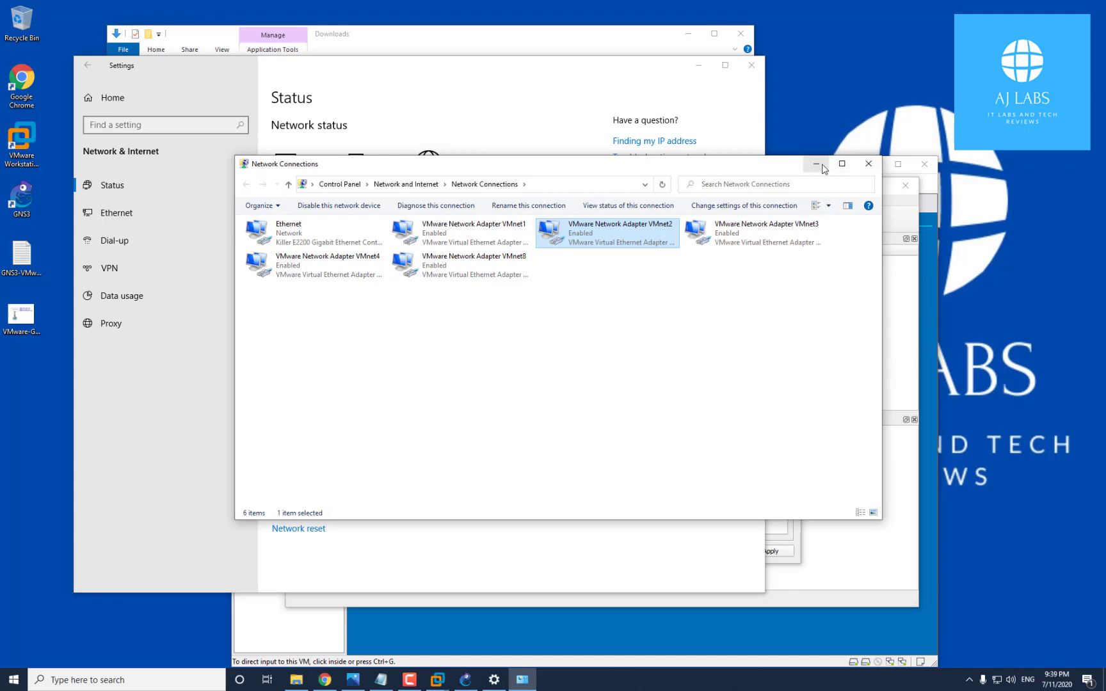
{"action": "left_click", "coordinate": [869, 164]}
{"action": "left_click", "coordinate": [751, 64]}
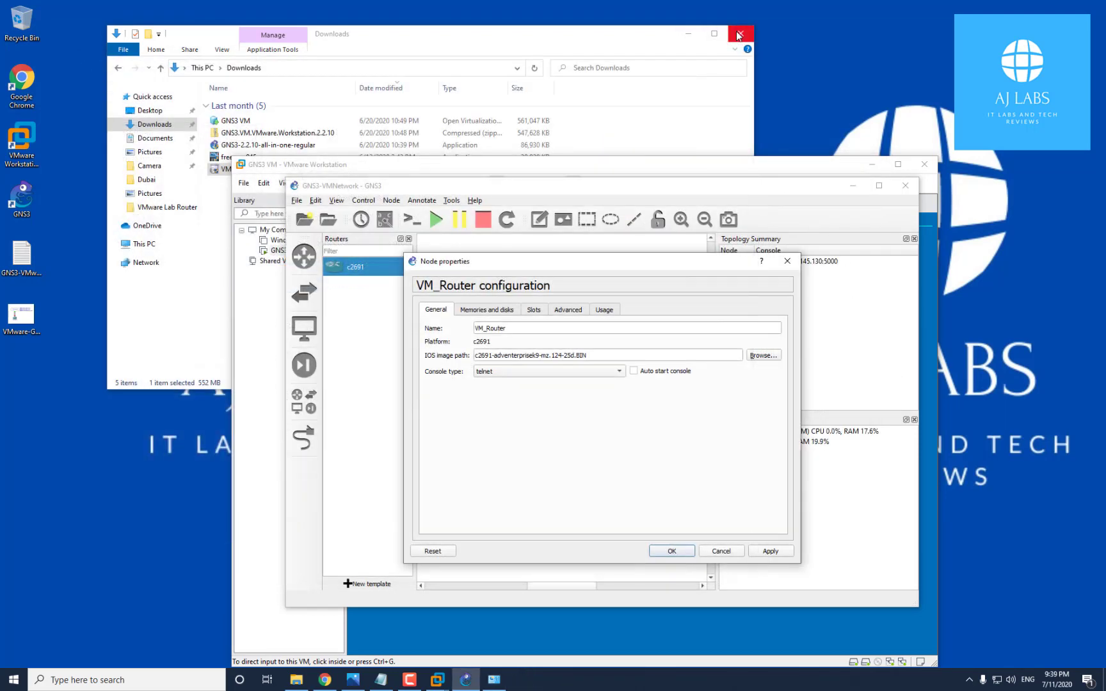
Fit an NM-16ESW module into VM_Router's slot 1 and save the configuration
{"action": "left_click", "coordinate": [691, 39]}
{"action": "left_click", "coordinate": [686, 39]}
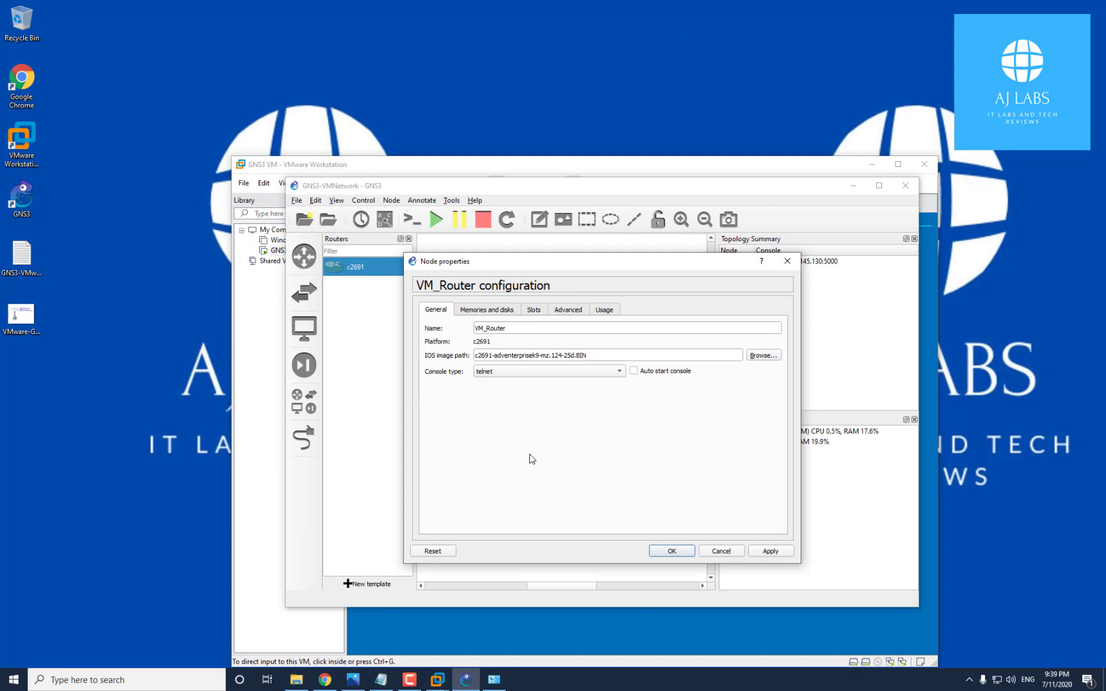
{"action": "left_click", "coordinate": [535, 312]}
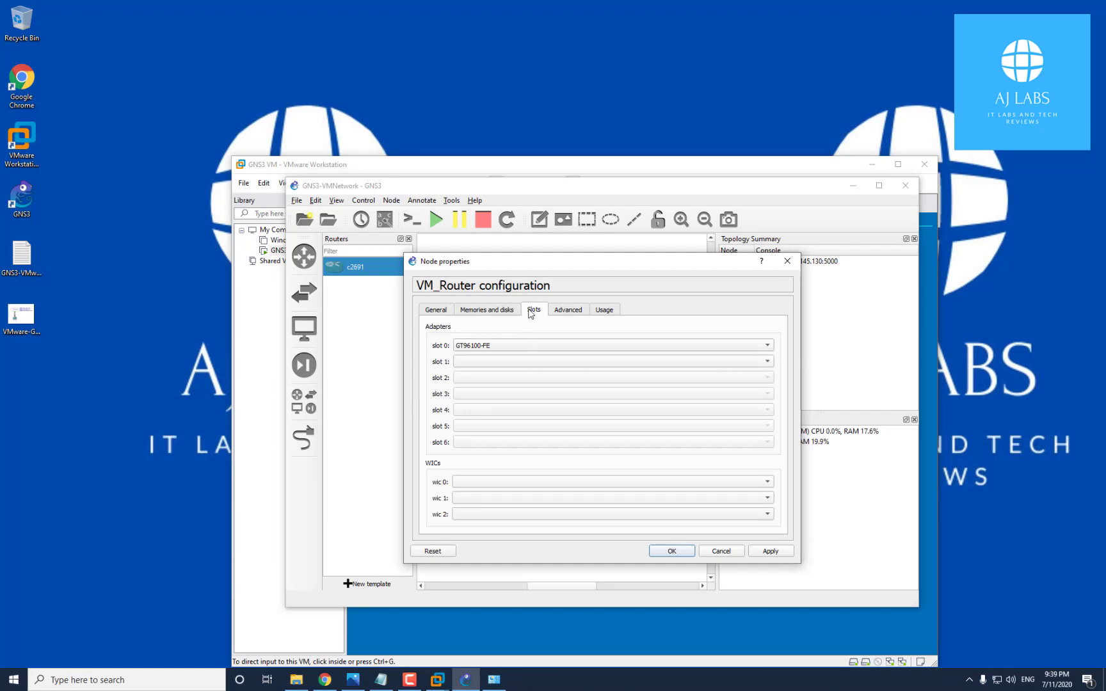
{"action": "left_click", "coordinate": [767, 362]}
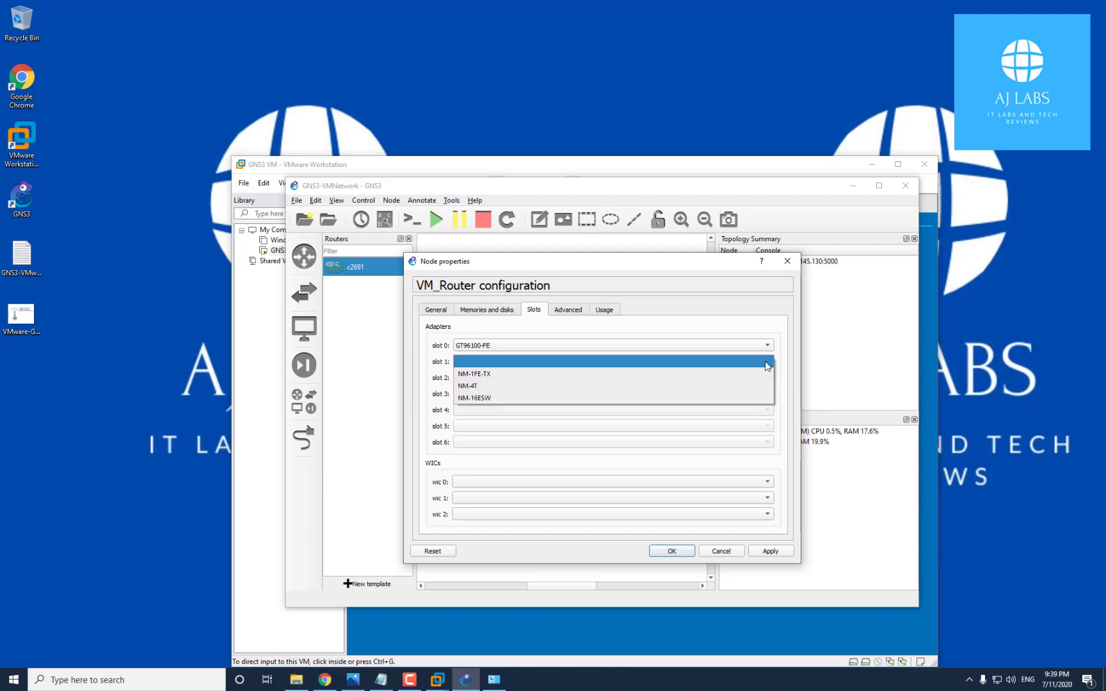
{"action": "left_click", "coordinate": [490, 401]}
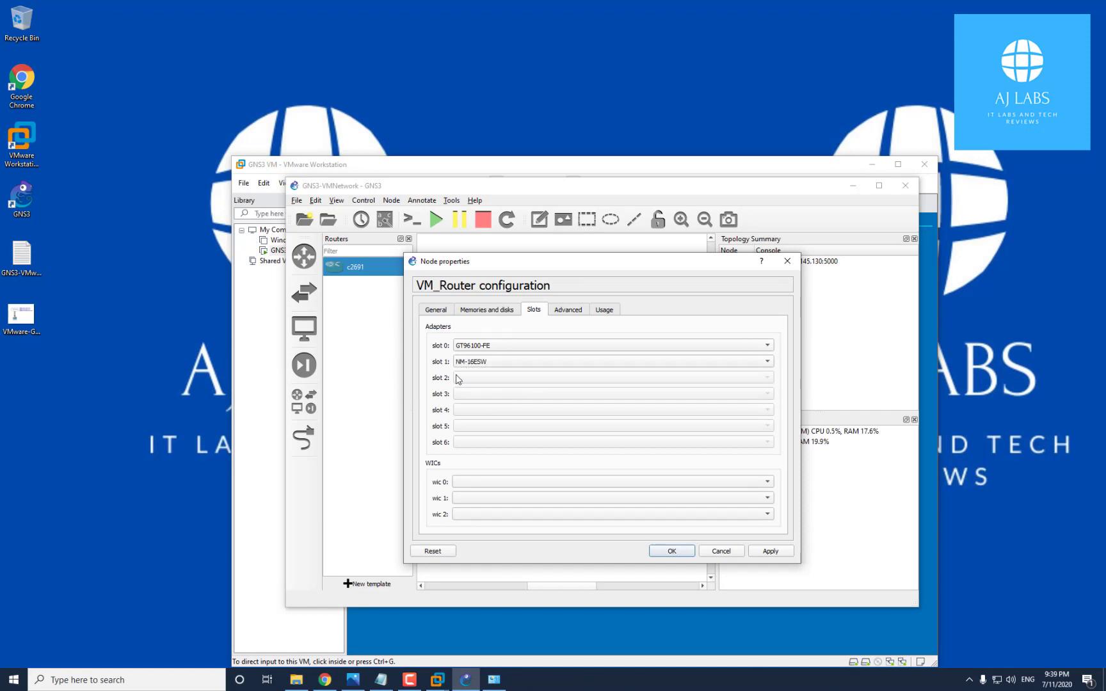
{"action": "left_click", "coordinate": [772, 550]}
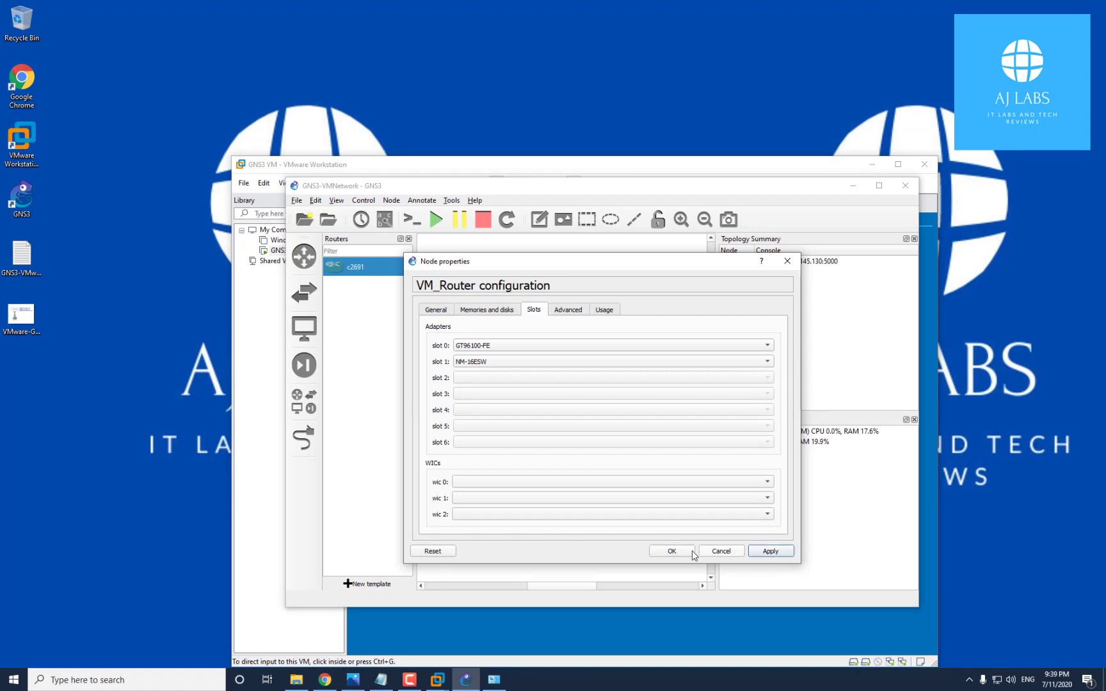
{"action": "left_click", "coordinate": [671, 552]}
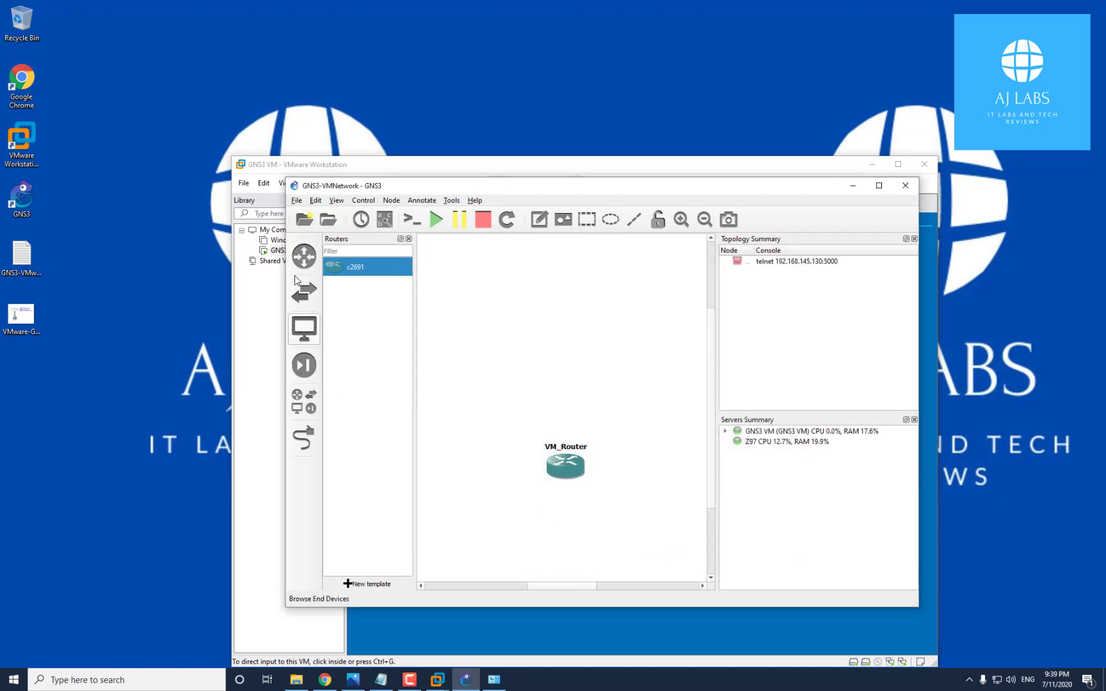
Add a Cloud node hosted on the Z97 server to the workspace
{"action": "left_click_drag", "start_coordinate": [576, 475], "coordinate": [544, 466]}
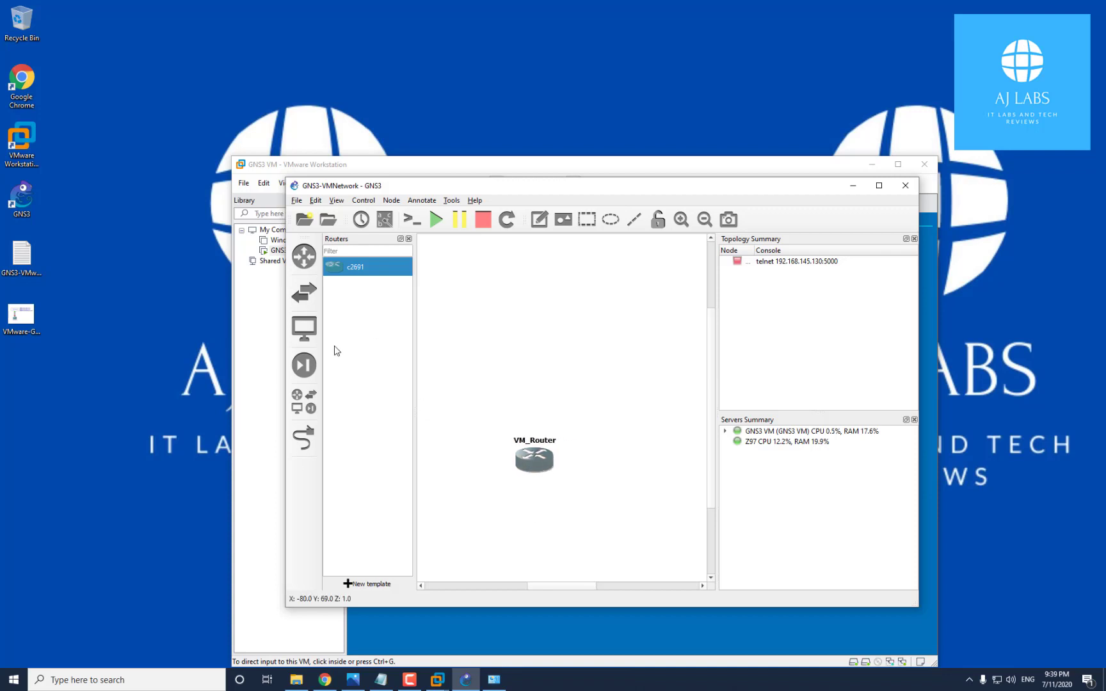
{"action": "left_click", "coordinate": [297, 409]}
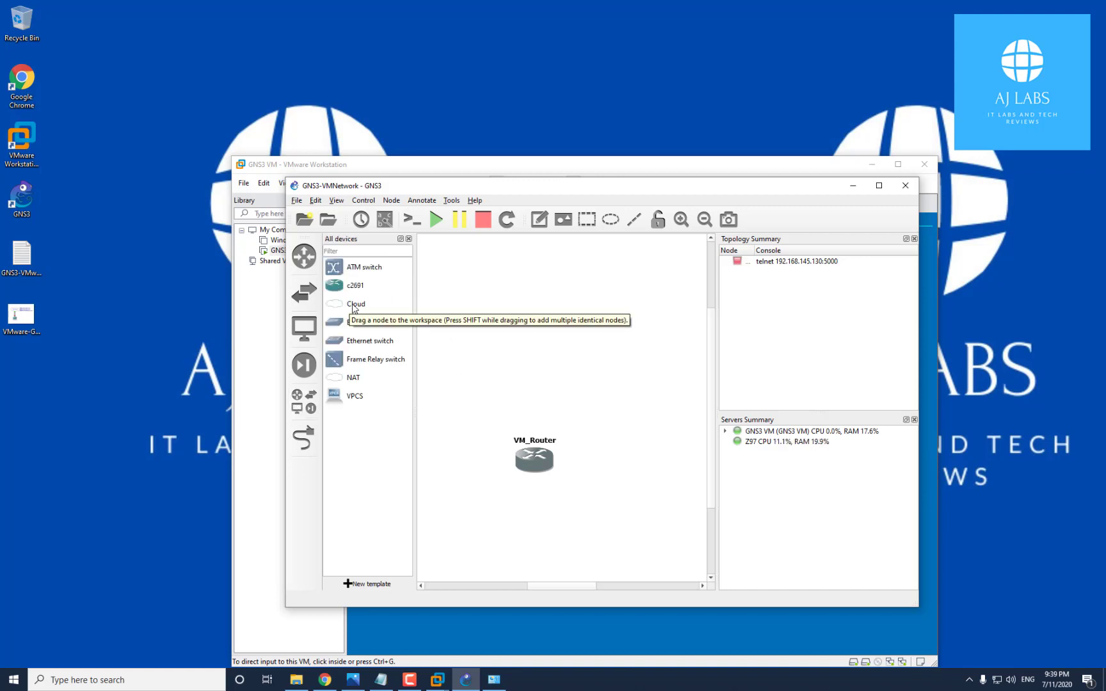
{"action": "left_click_drag", "start_coordinate": [353, 308], "coordinate": [552, 347]}
{"action": "left_click_drag", "start_coordinate": [523, 326], "coordinate": [535, 318]}
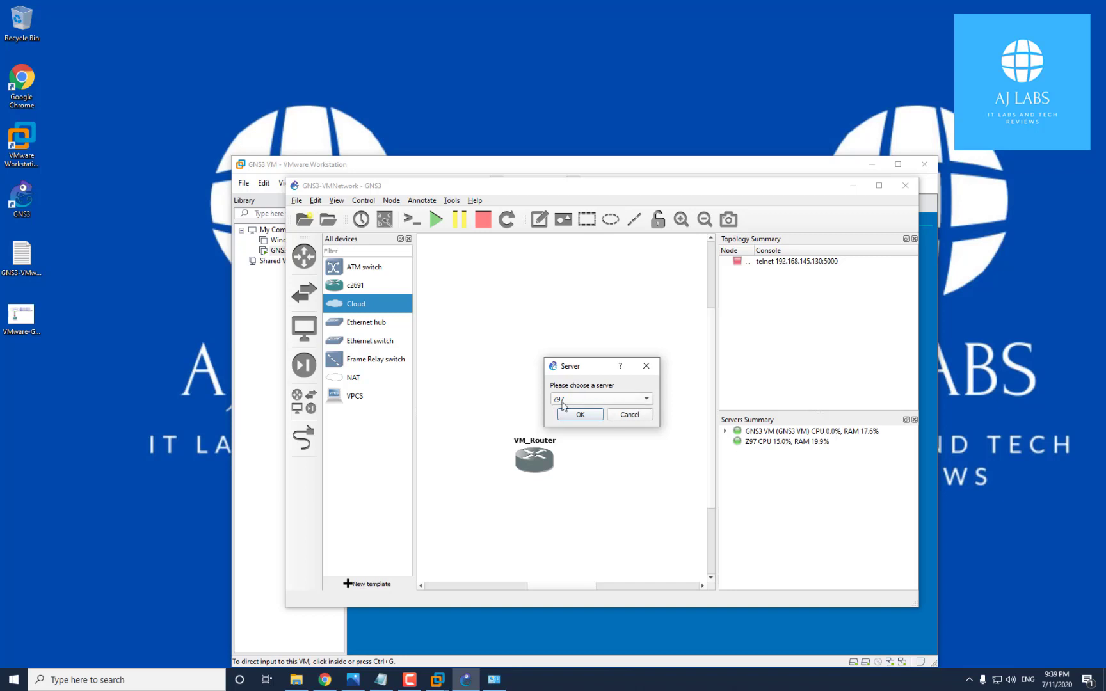
{"action": "left_click", "coordinate": [647, 402]}
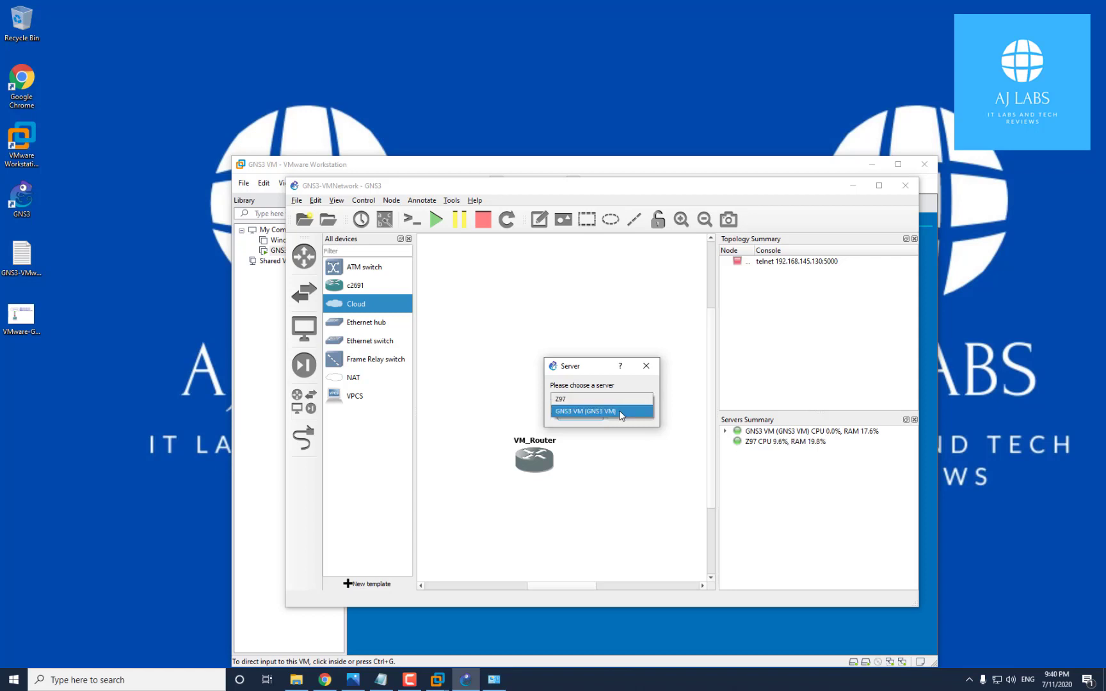
{"action": "left_click", "coordinate": [620, 412]}
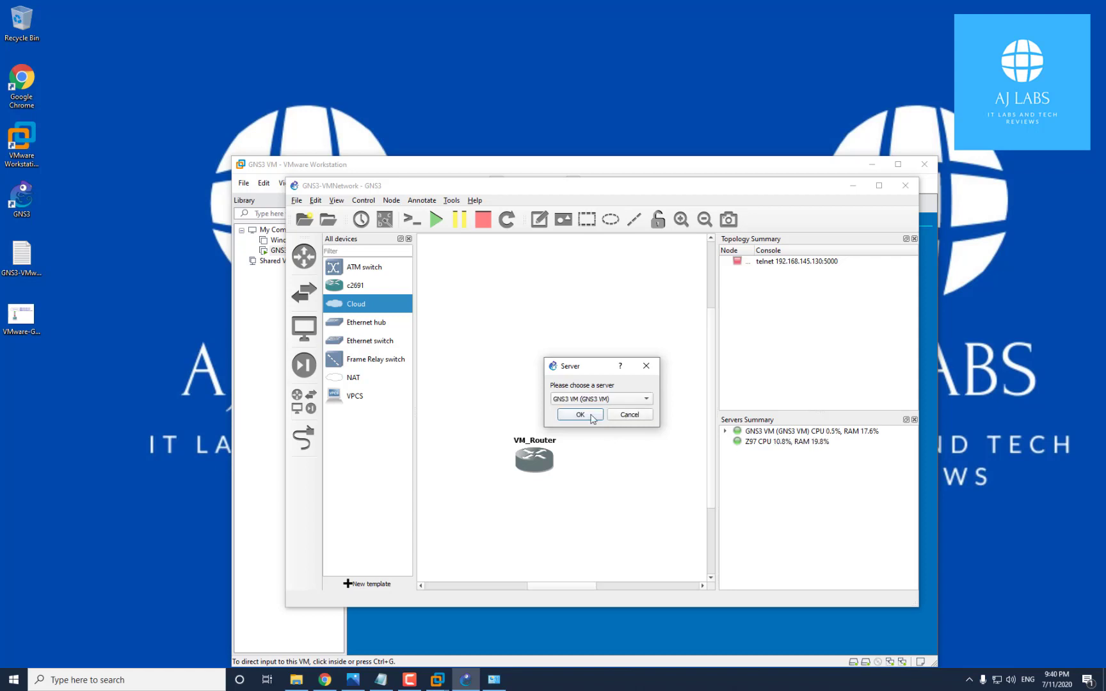
{"action": "left_click", "coordinate": [644, 400]}
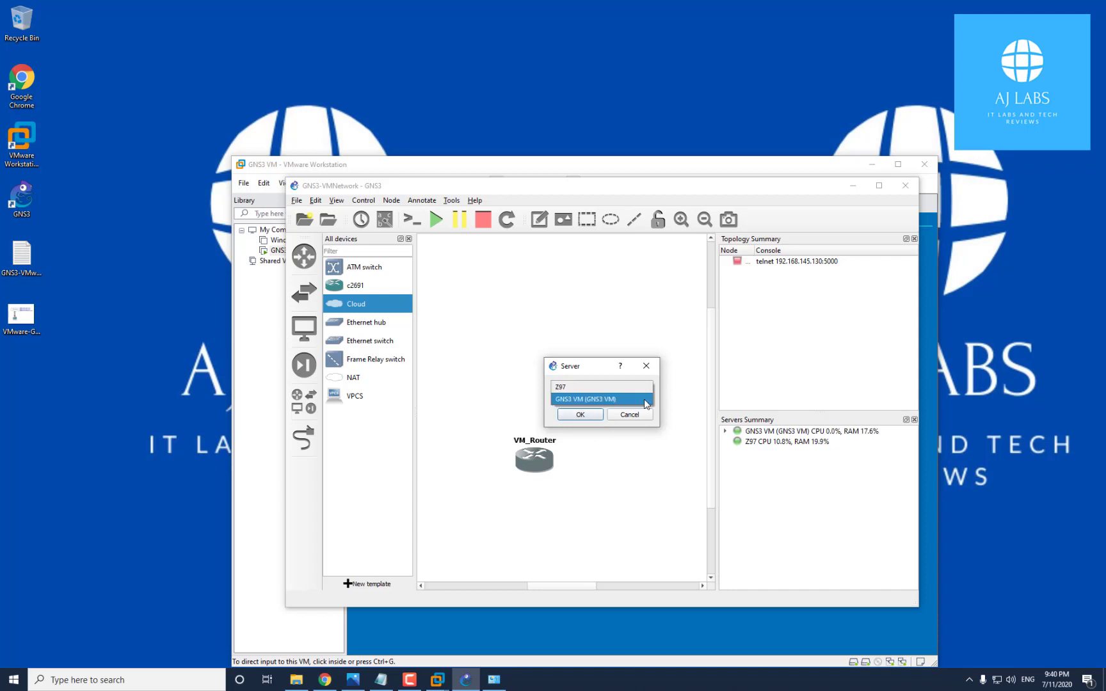
{"action": "left_click", "coordinate": [577, 390]}
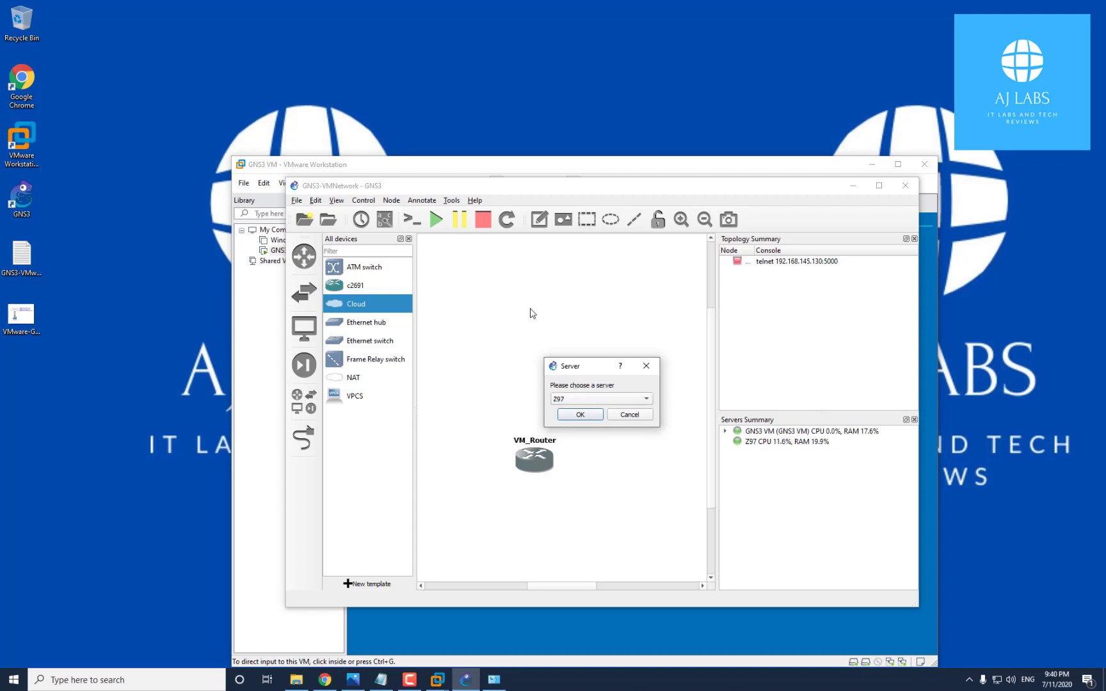
{"action": "left_click", "coordinate": [579, 415]}
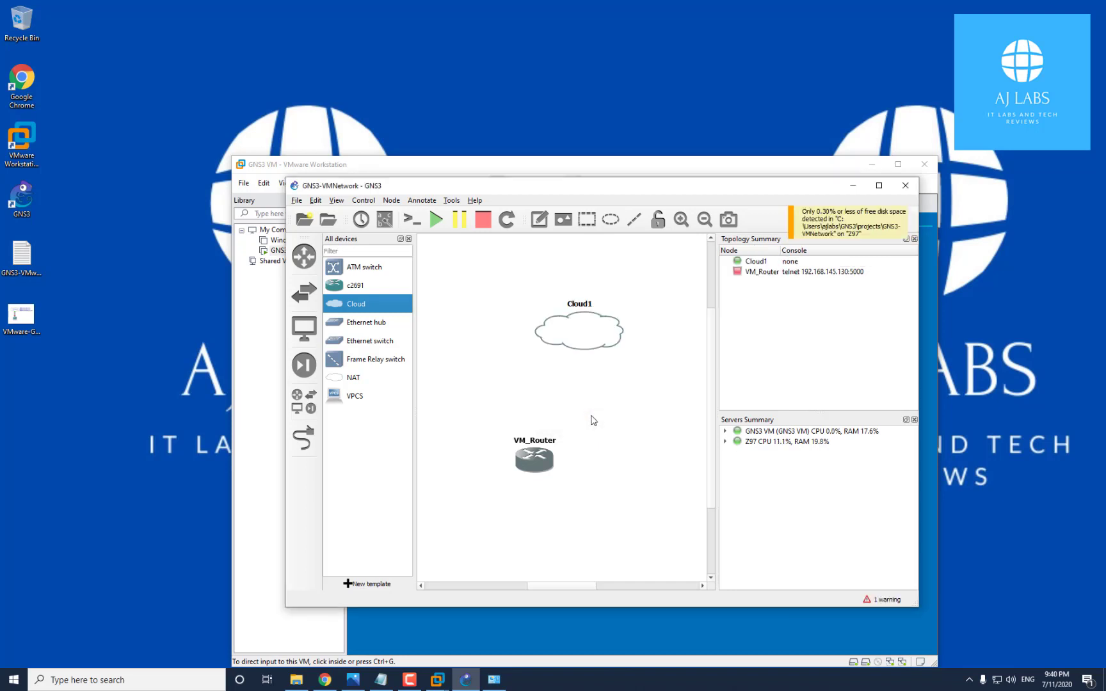
Rename the cloud VM_Networks and arrange it above VM_Router, checking the VMware adapters
{"action": "left_click_drag", "start_coordinate": [580, 339], "coordinate": [531, 357]}
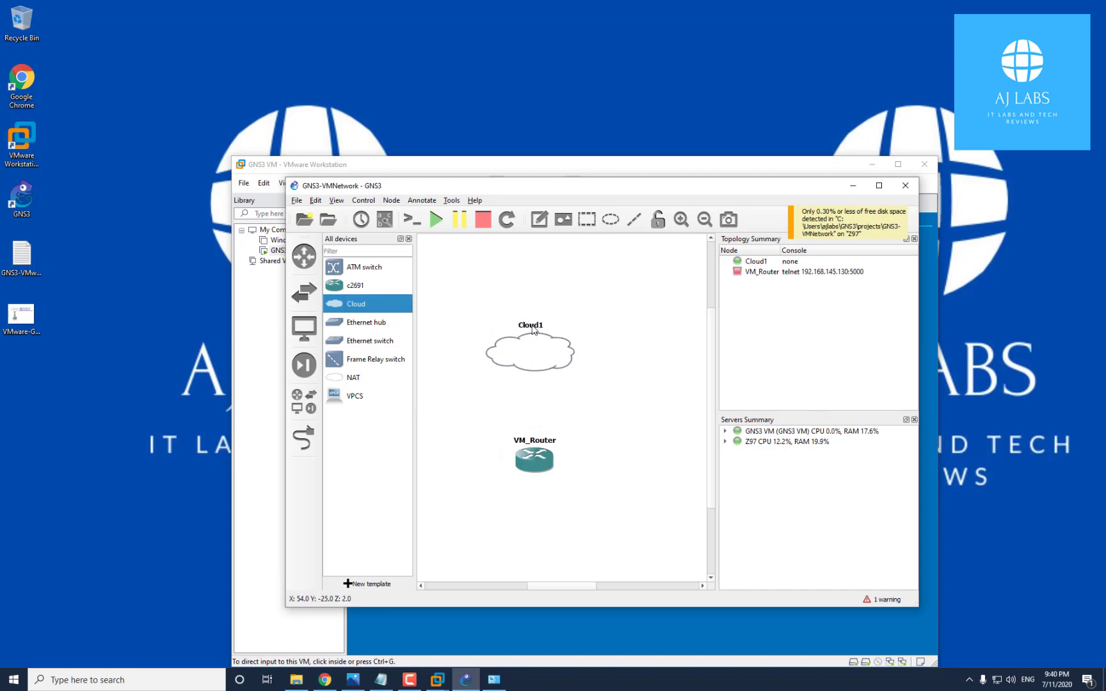
{"action": "double_click", "coordinate": [532, 330]}
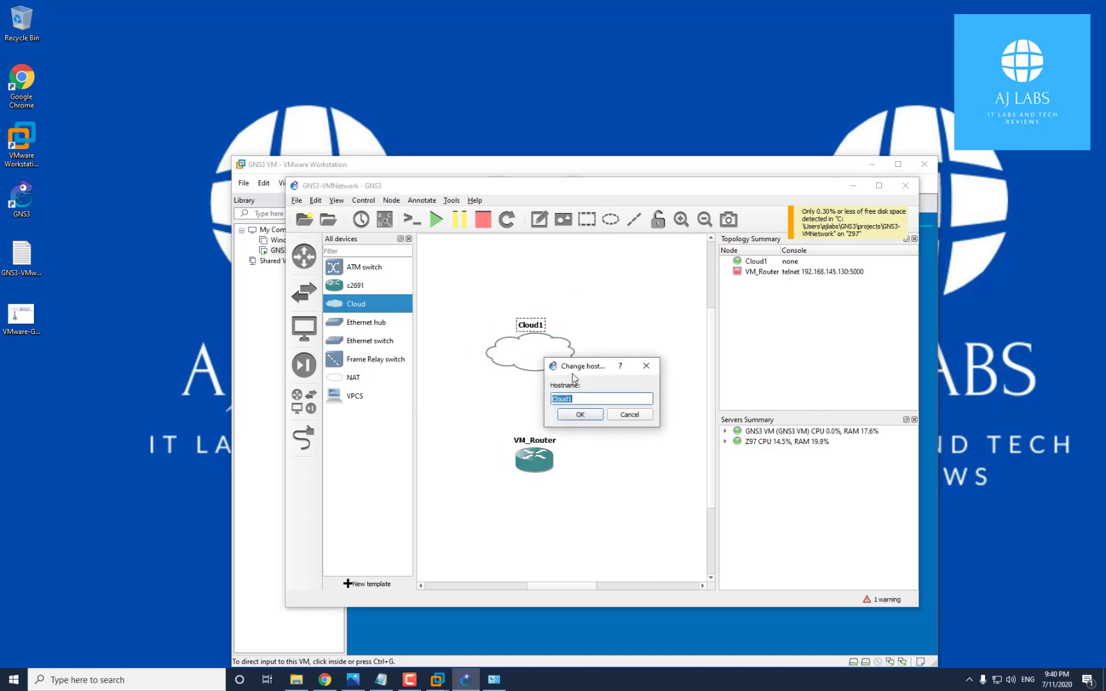
{"action": "type", "text": "VM_Net"}
{"action": "left_click", "coordinate": [583, 413]}
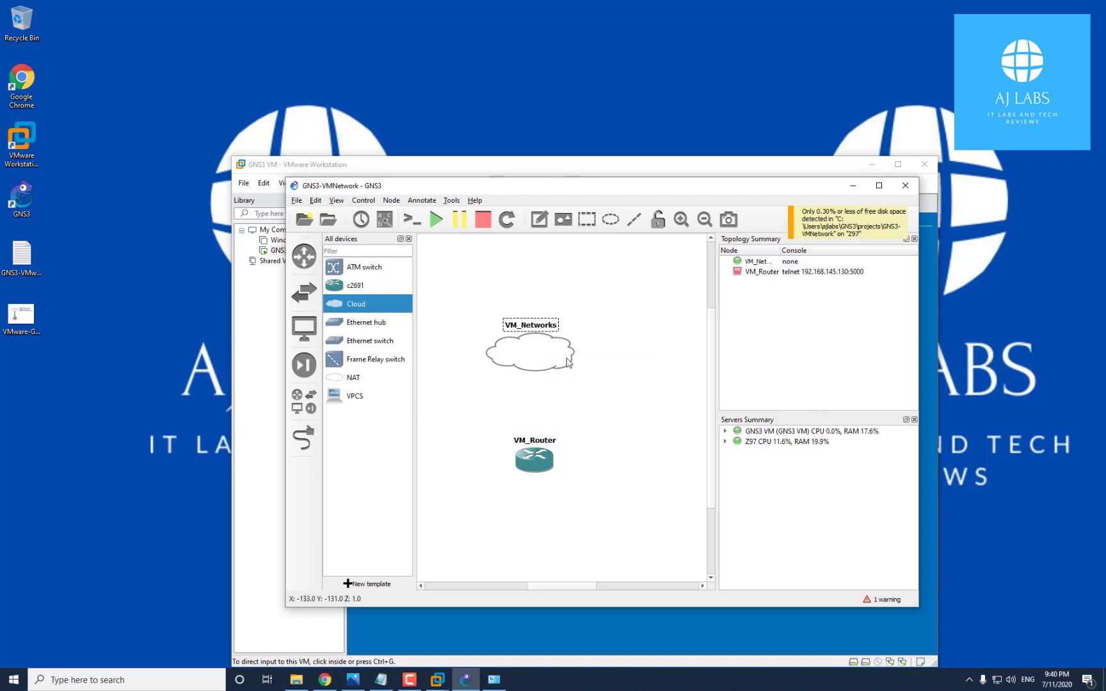
{"action": "left_click_drag", "start_coordinate": [571, 366], "coordinate": [577, 347]}
{"action": "mouse_move", "coordinate": [528, 459]}
{"action": "left_mouse_down"}
{"action": "mouse_move", "coordinate": [546, 466]}
{"action": "mouse_move", "coordinate": [532, 461]}
{"action": "left_mouse_up"}
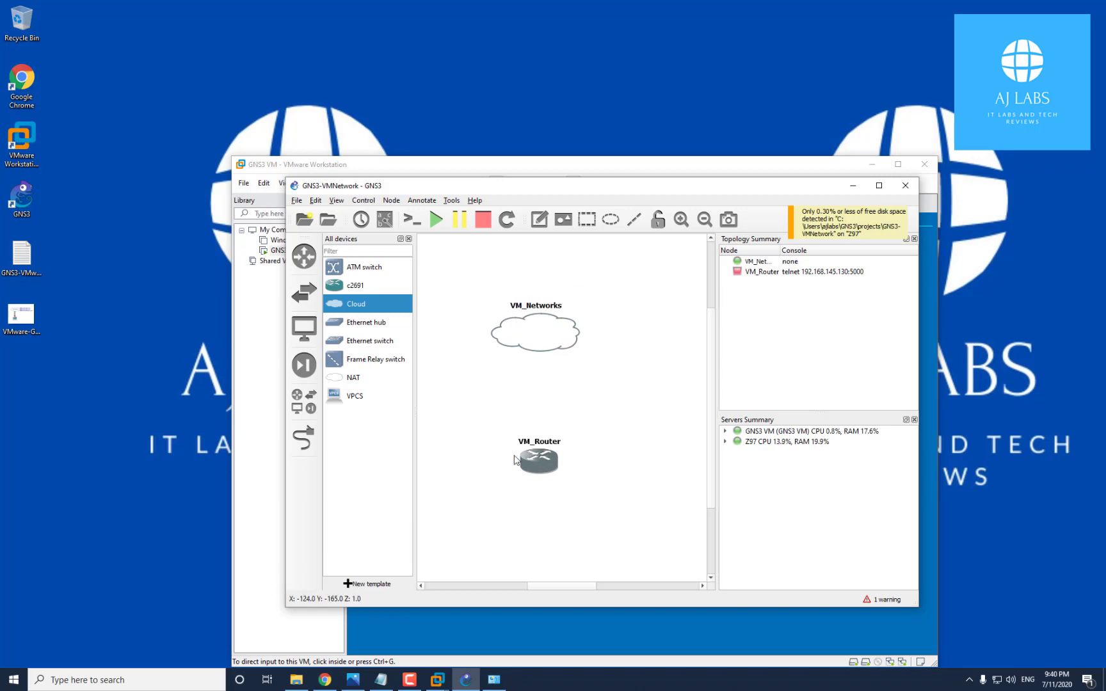
{"action": "left_click", "coordinate": [495, 680]}
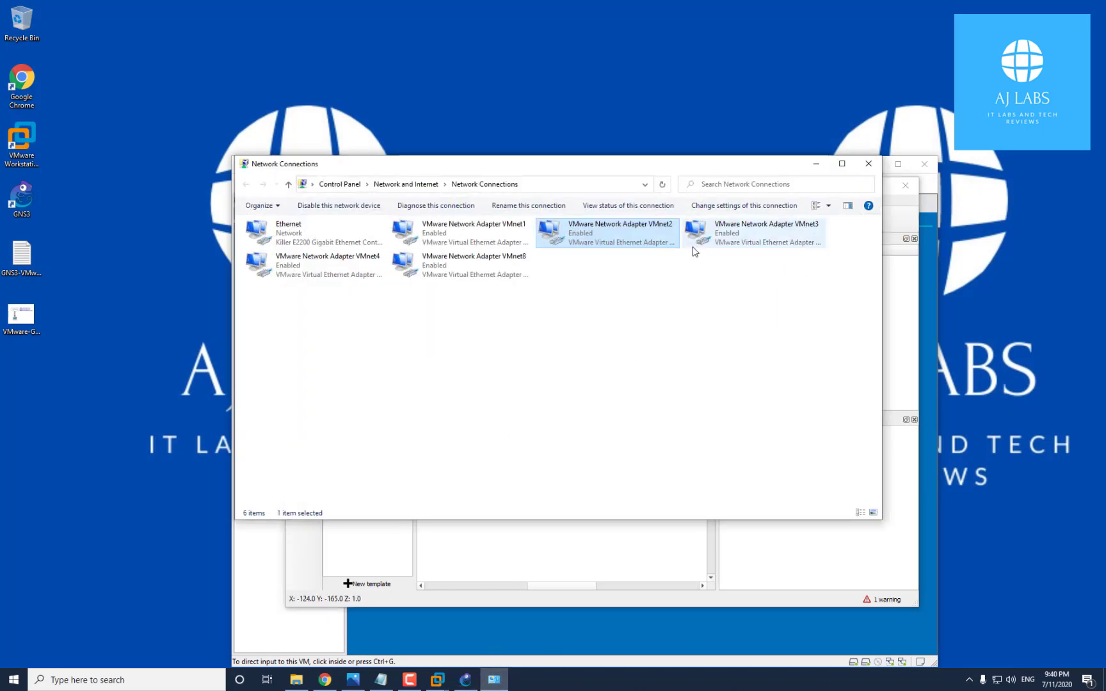
{"action": "left_click", "coordinate": [816, 164]}
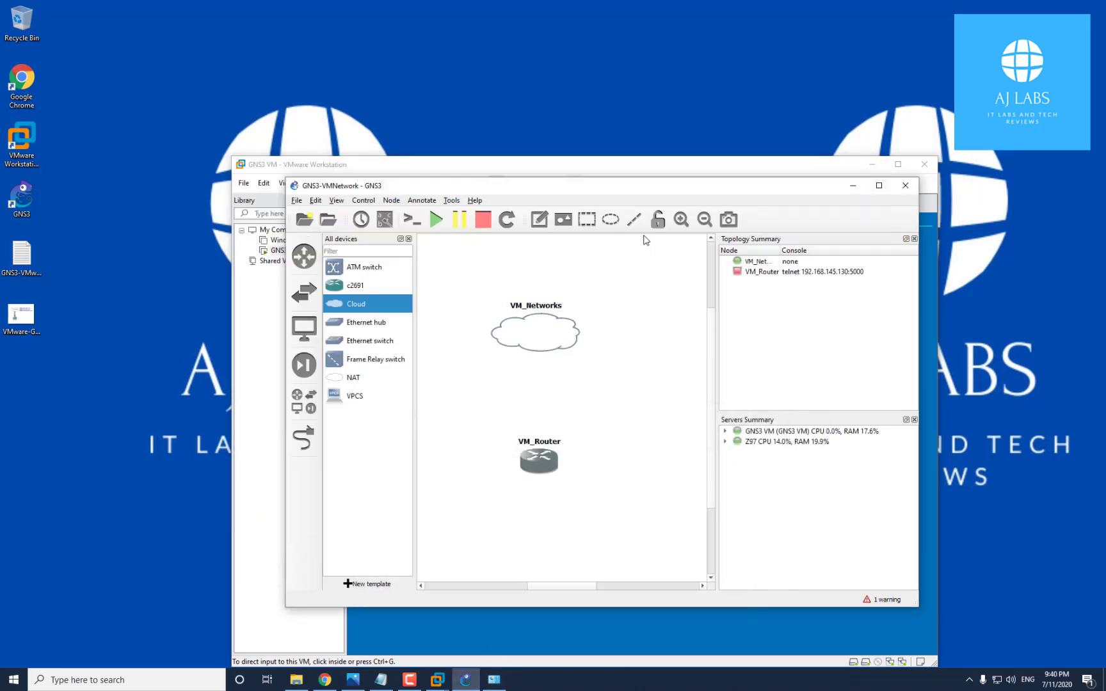
In the cloud's configuration, show special Ethernet interfaces and add all available adapters
{"action": "right_click", "coordinate": [539, 327]}
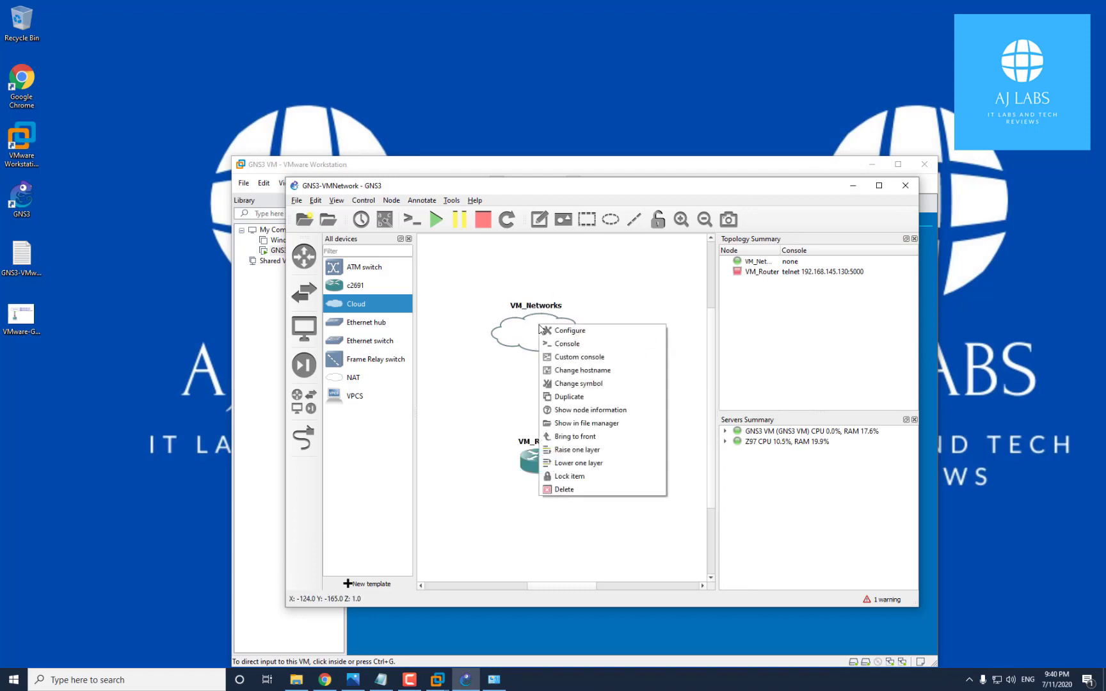
{"action": "left_click", "coordinate": [587, 333]}
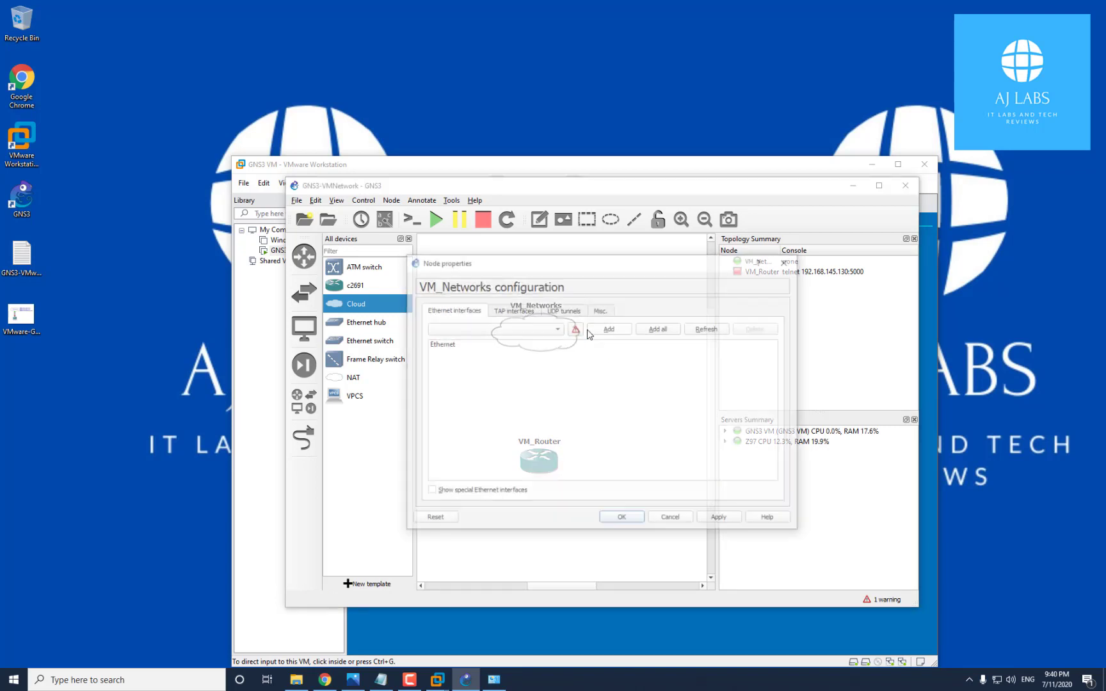
{"action": "left_click", "coordinate": [438, 344]}
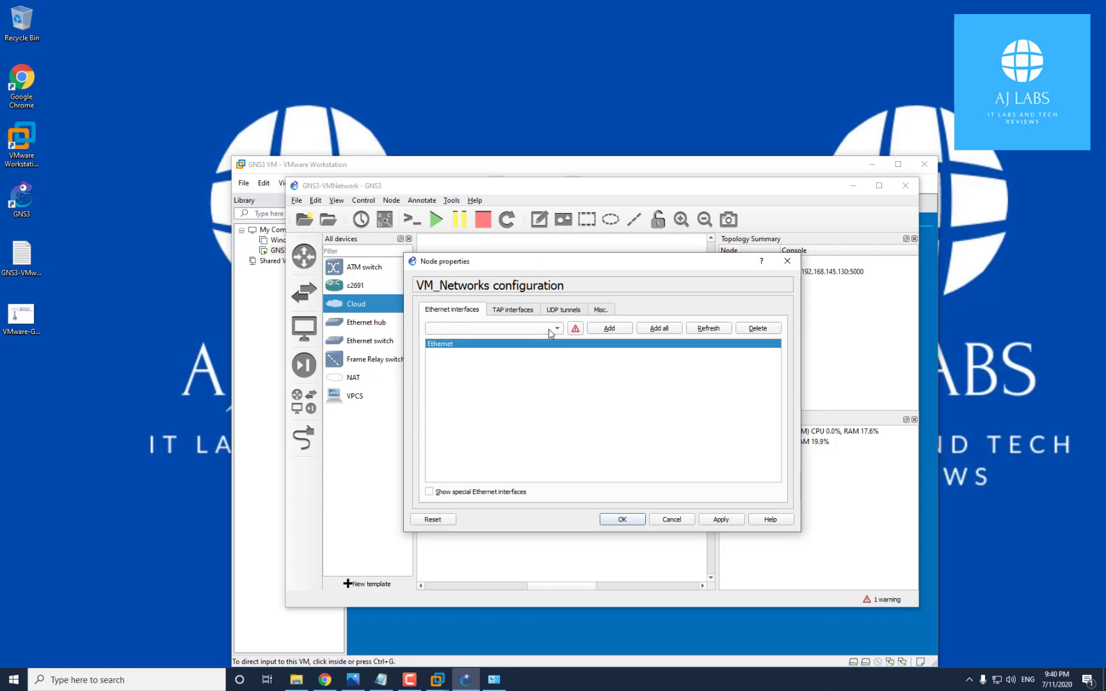
{"action": "left_click", "coordinate": [573, 388]}
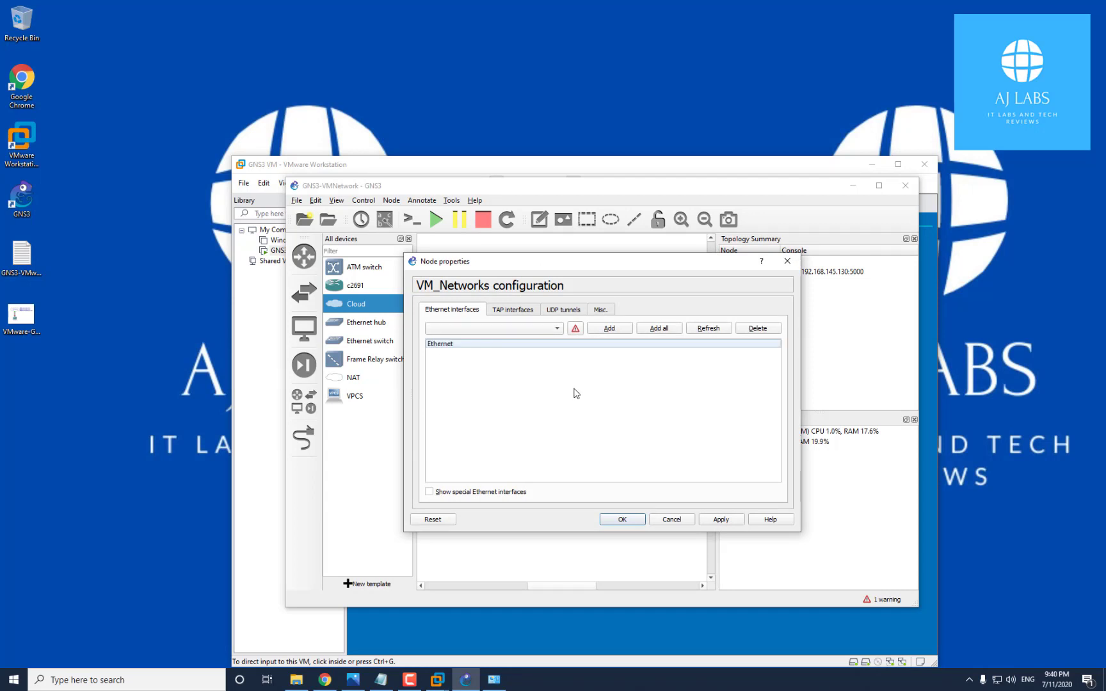
{"action": "left_click", "coordinate": [491, 346]}
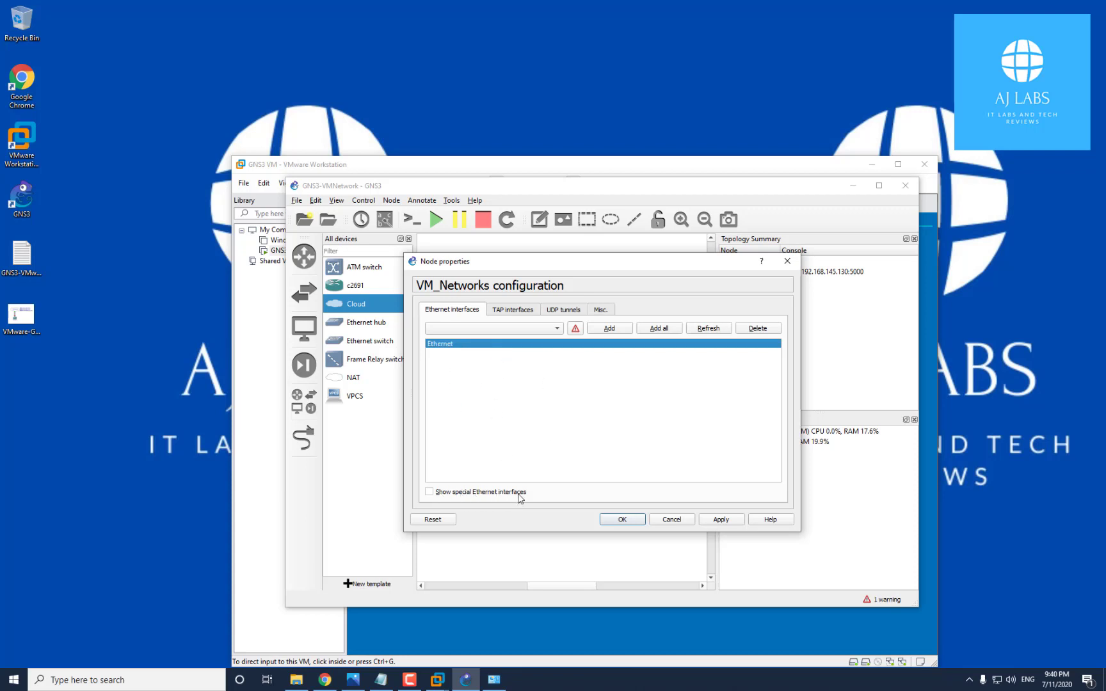
{"action": "left_click", "coordinate": [429, 492]}
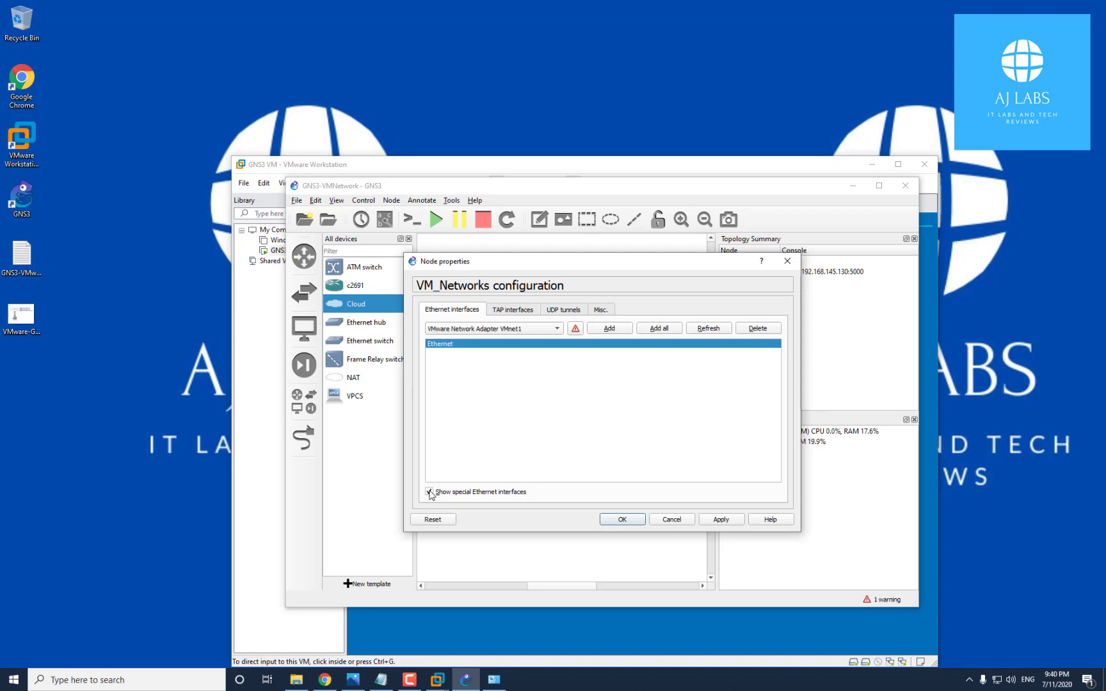
{"action": "left_click", "coordinate": [536, 331]}
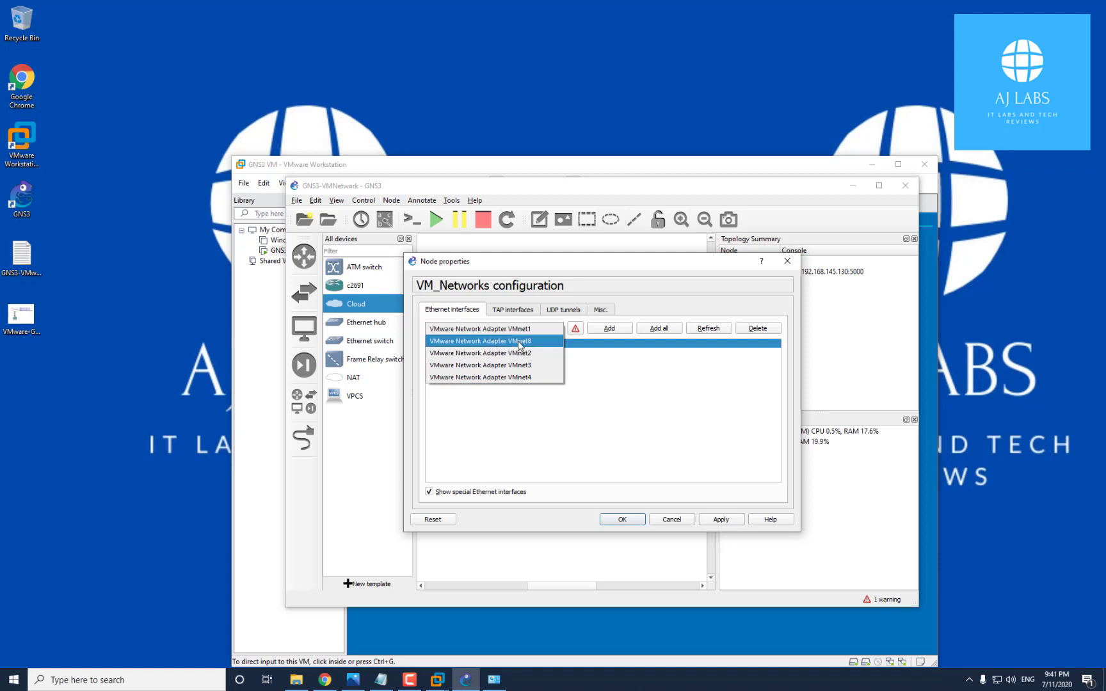
{"action": "left_click", "coordinate": [631, 375]}
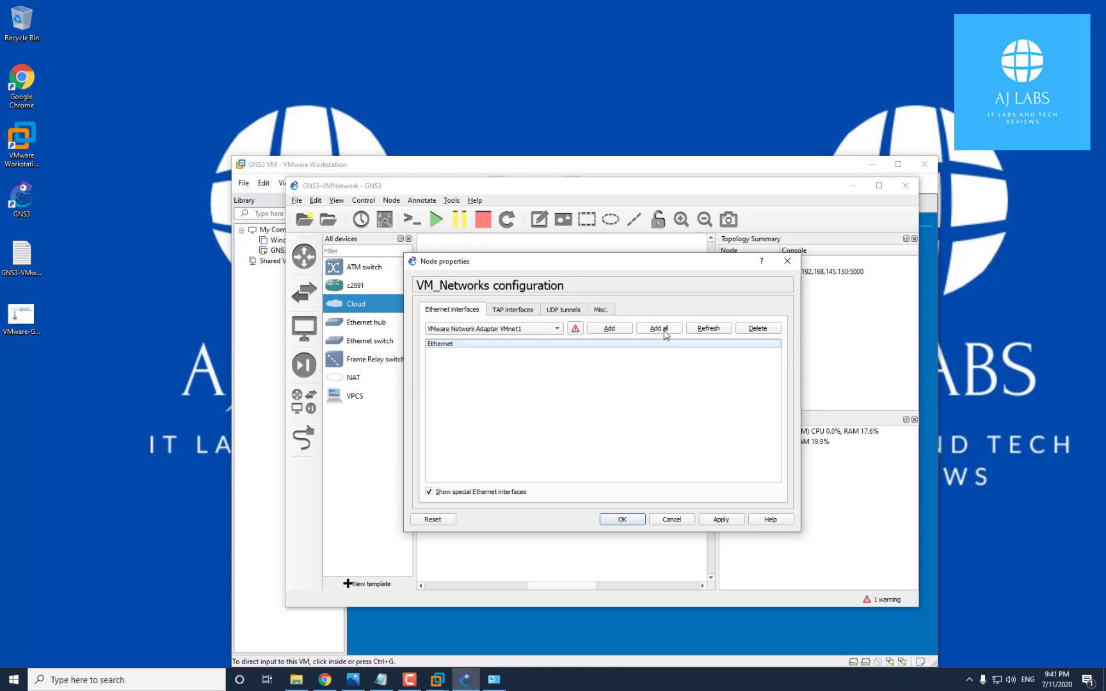
{"action": "left_click", "coordinate": [666, 332]}
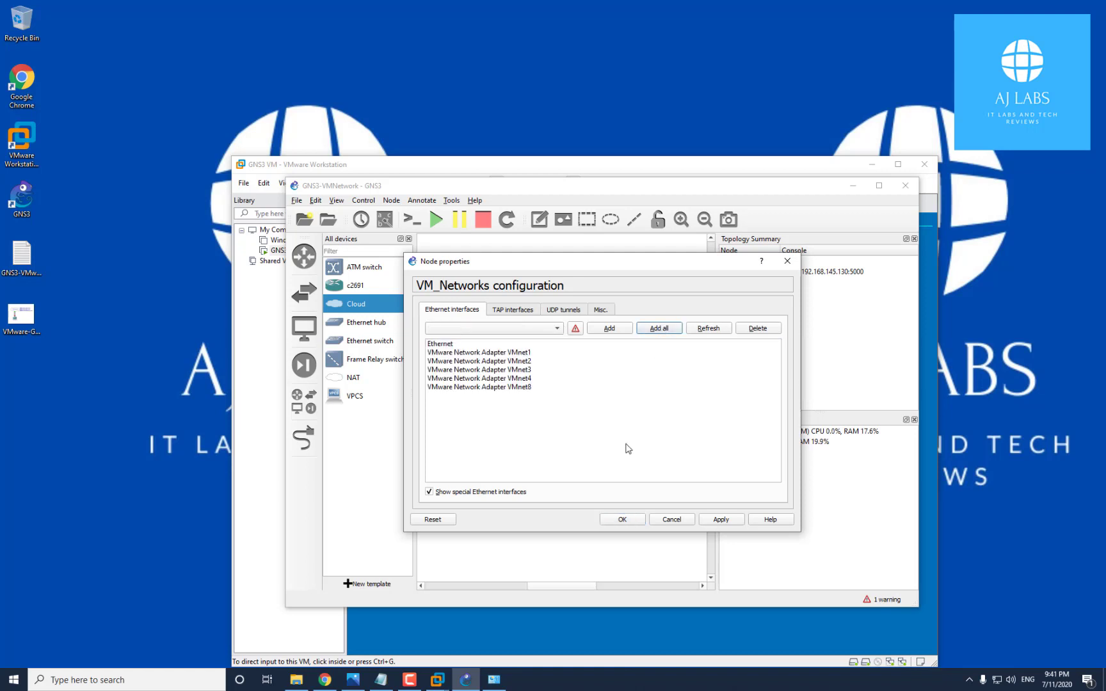
Remove VMnet1, keeping Ethernet, VMnet2, VMnet3, VMnet4 and VMnet8, and save the cloud settings
{"action": "left_click", "coordinate": [493, 353]}
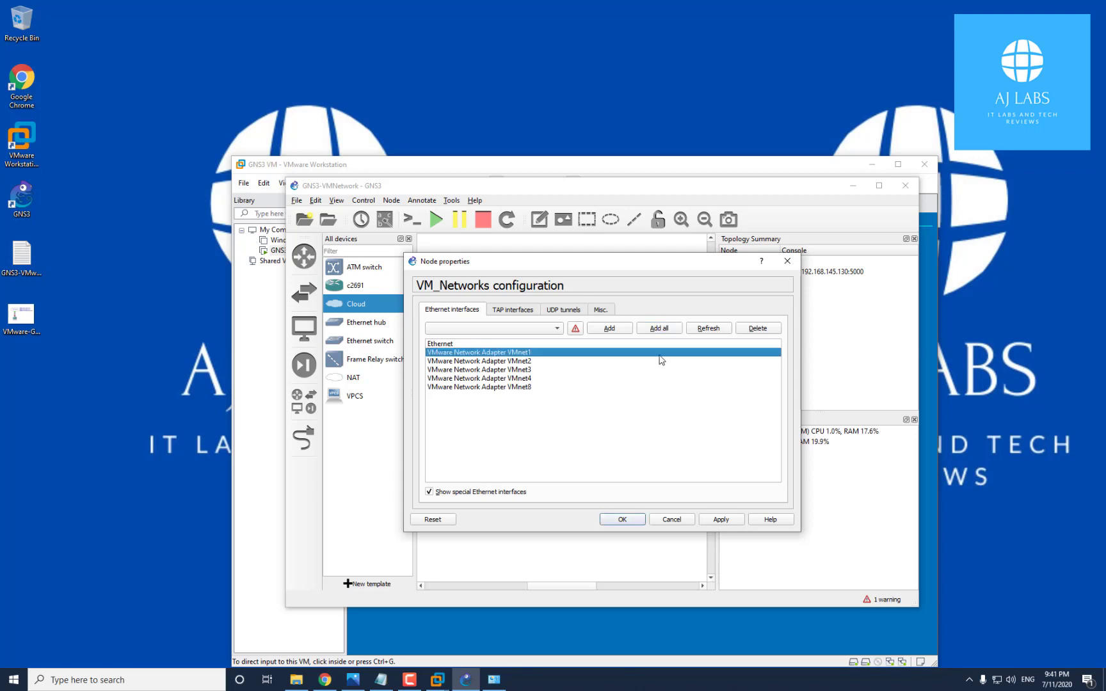
{"action": "left_click", "coordinate": [752, 329]}
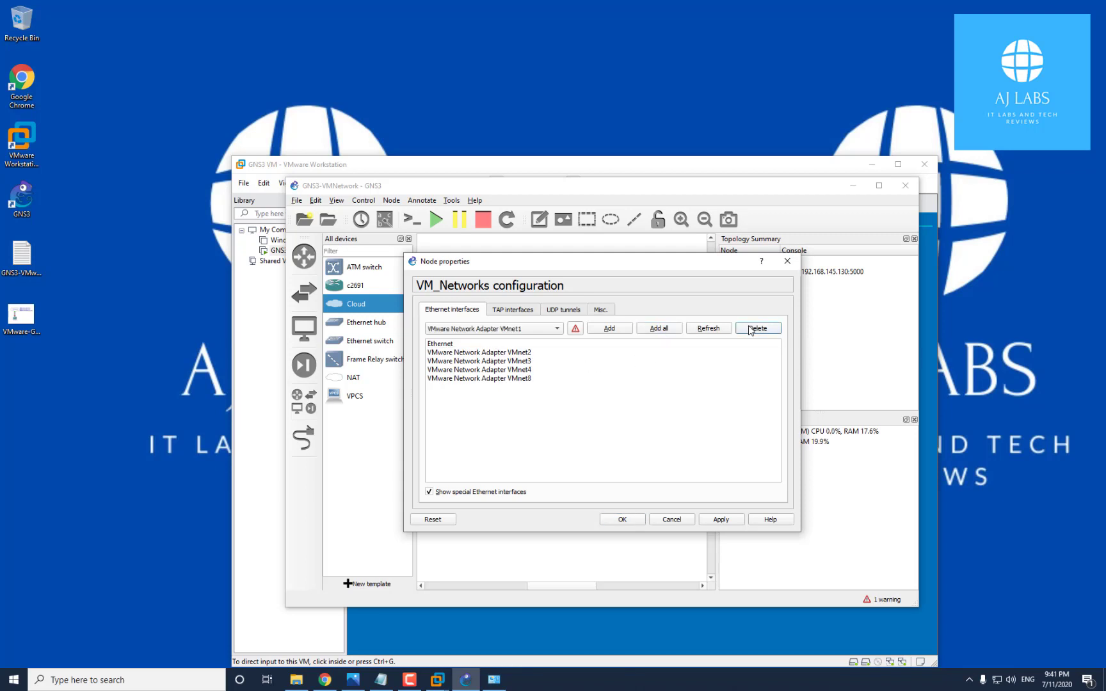
{"action": "left_click", "coordinate": [498, 354]}
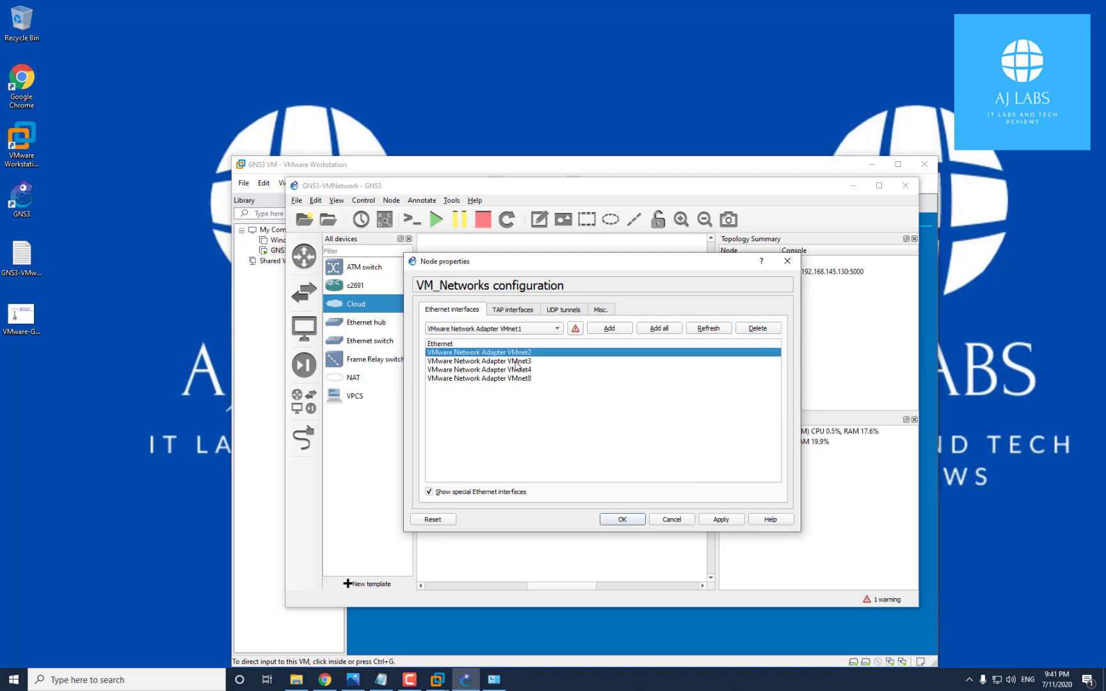
{"action": "left_click", "coordinate": [517, 362]}
{"action": "left_click", "coordinate": [527, 370]}
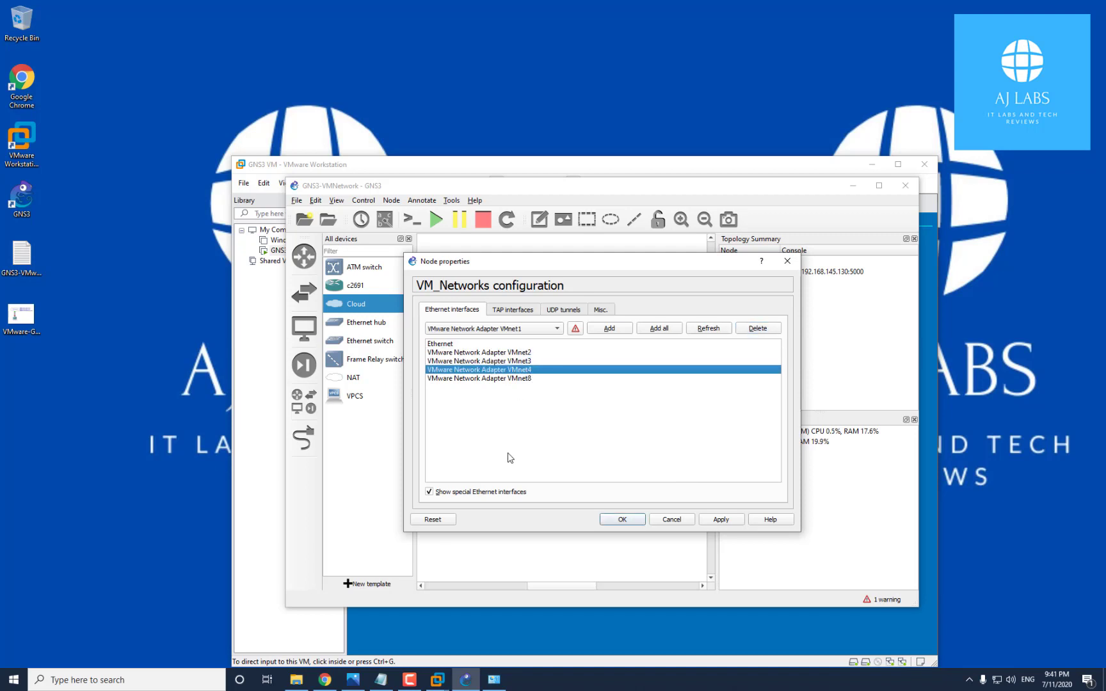
{"action": "left_click", "coordinate": [522, 379]}
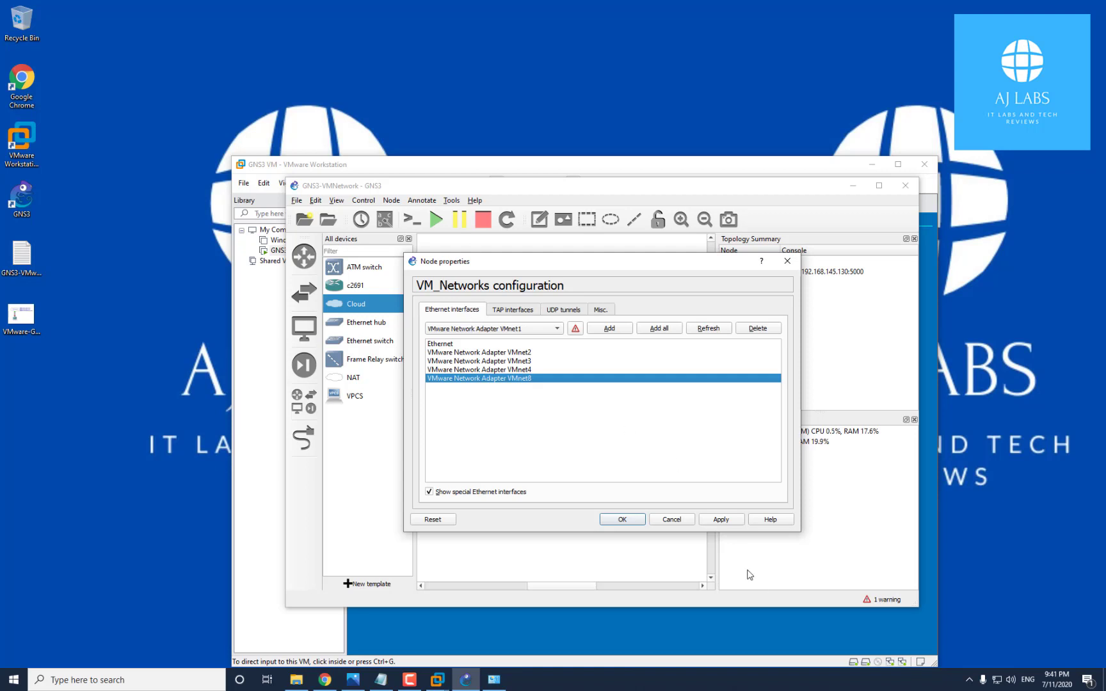
{"action": "left_click", "coordinate": [718, 520]}
{"action": "left_click", "coordinate": [623, 521]}
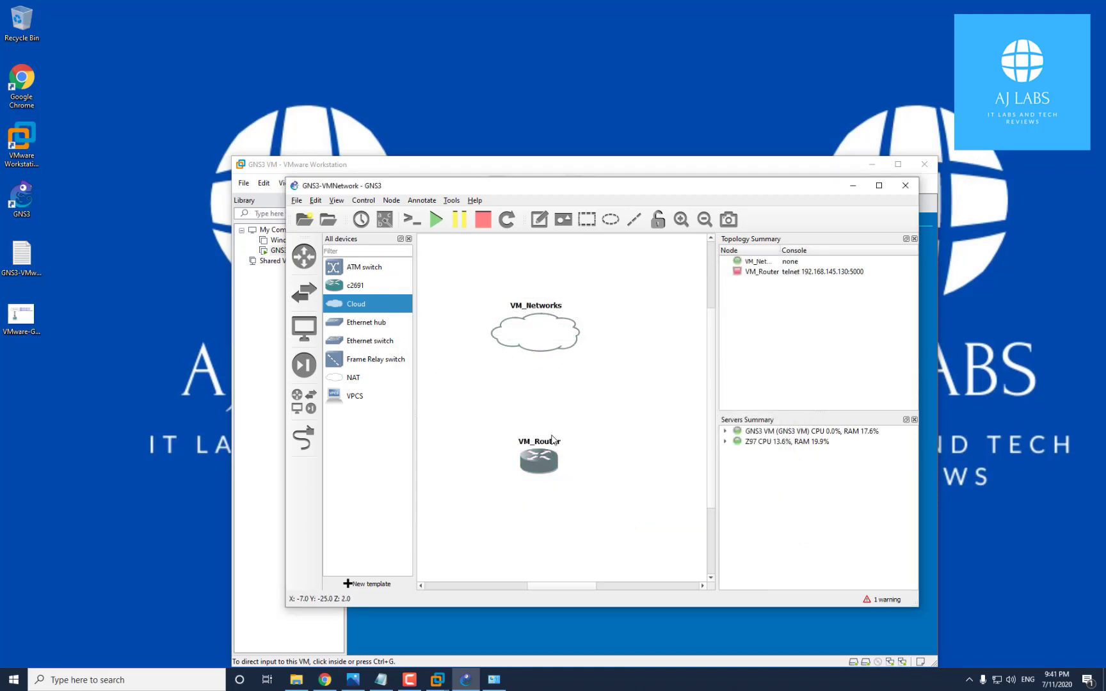
Link VM_Router's FastEthernet0/0 to the VM_Networks cloud's VMnet8 adapter
{"action": "left_click", "coordinate": [307, 437]}
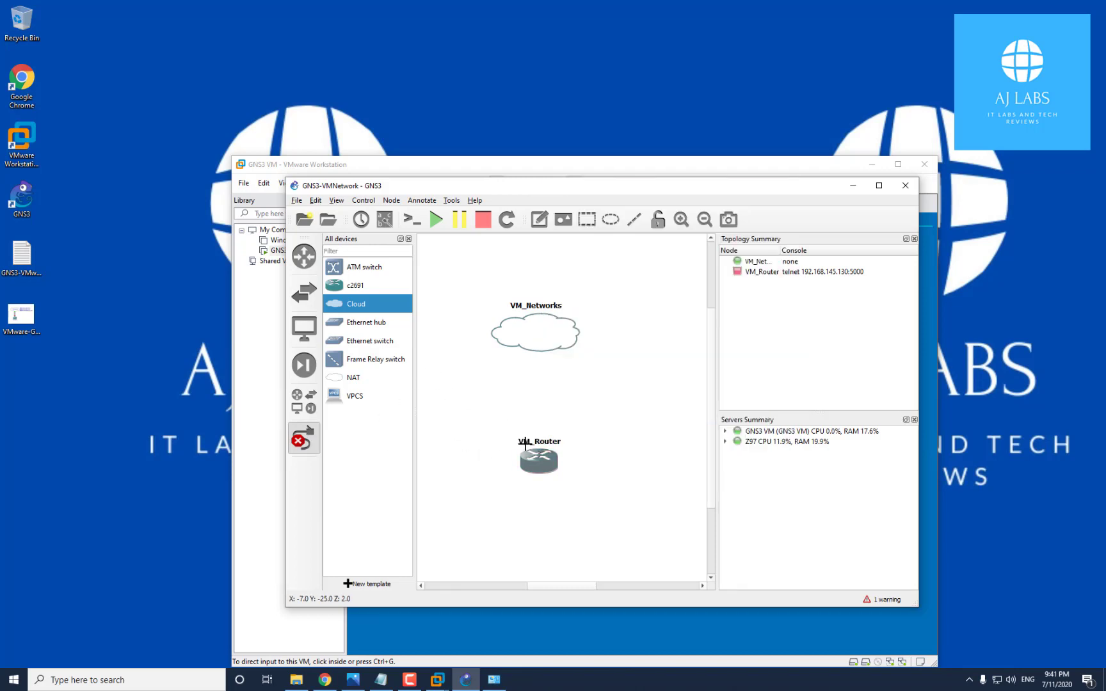
{"action": "left_click", "coordinate": [538, 452]}
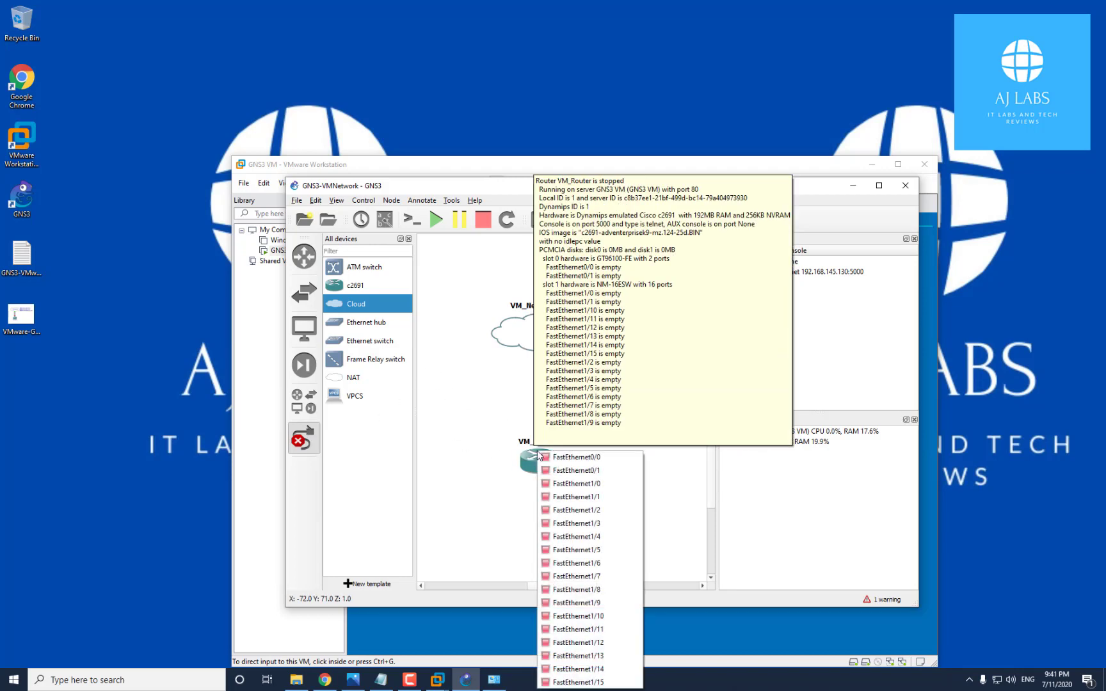
{"action": "left_click", "coordinate": [572, 457]}
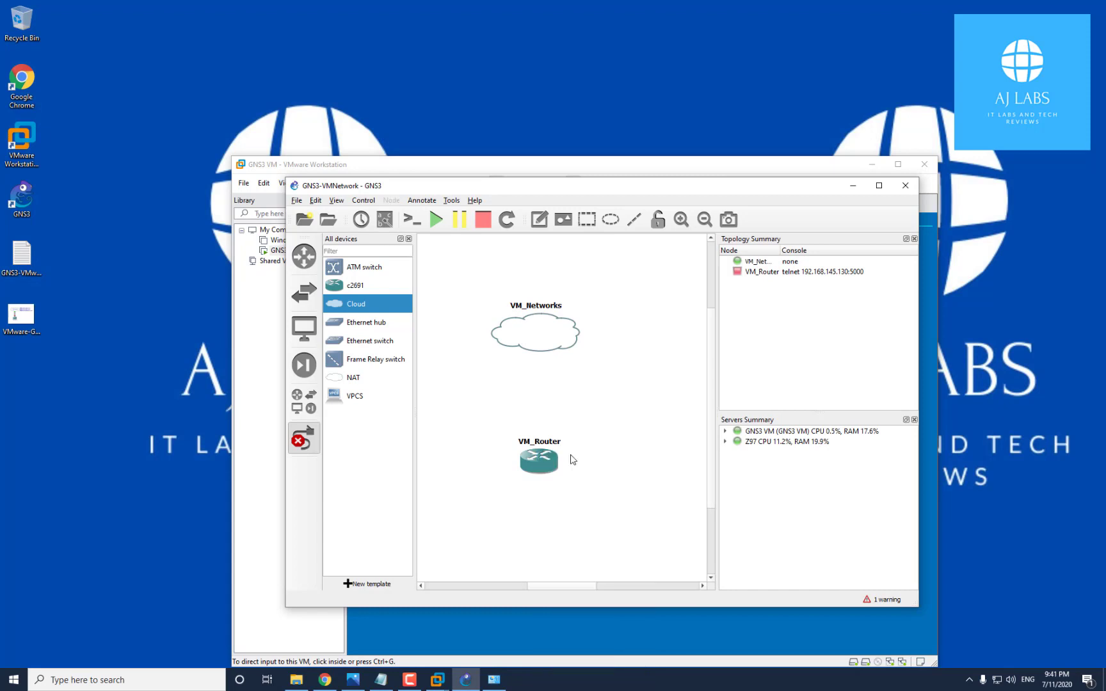
{"action": "left_click", "coordinate": [529, 343]}
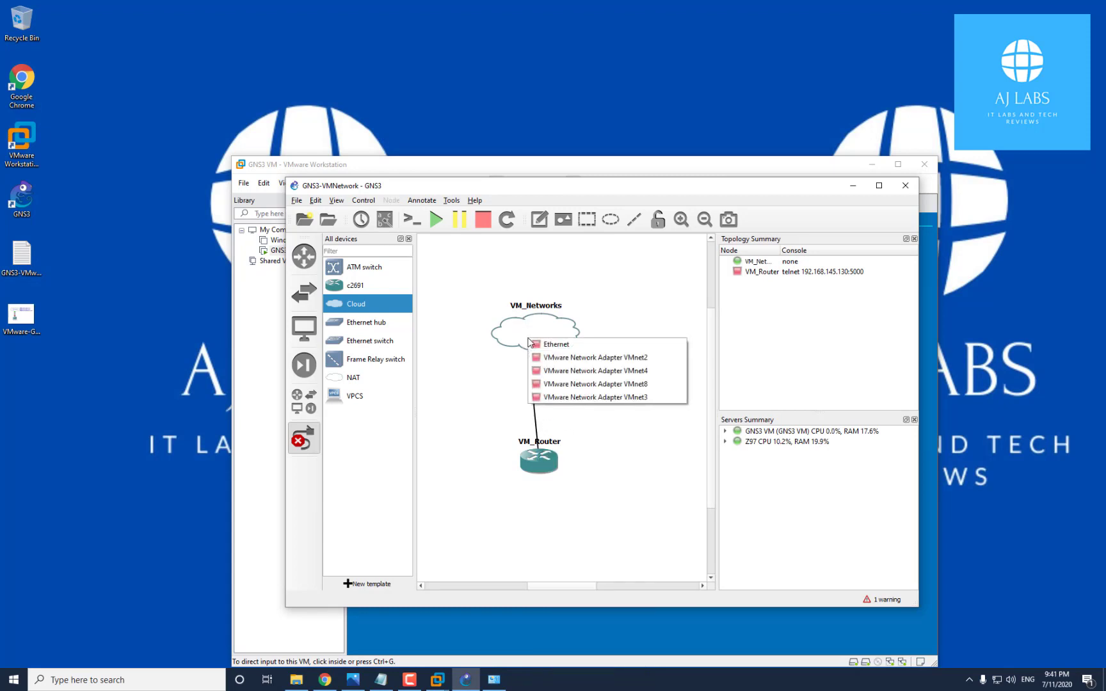
{"action": "left_click", "coordinate": [609, 384]}
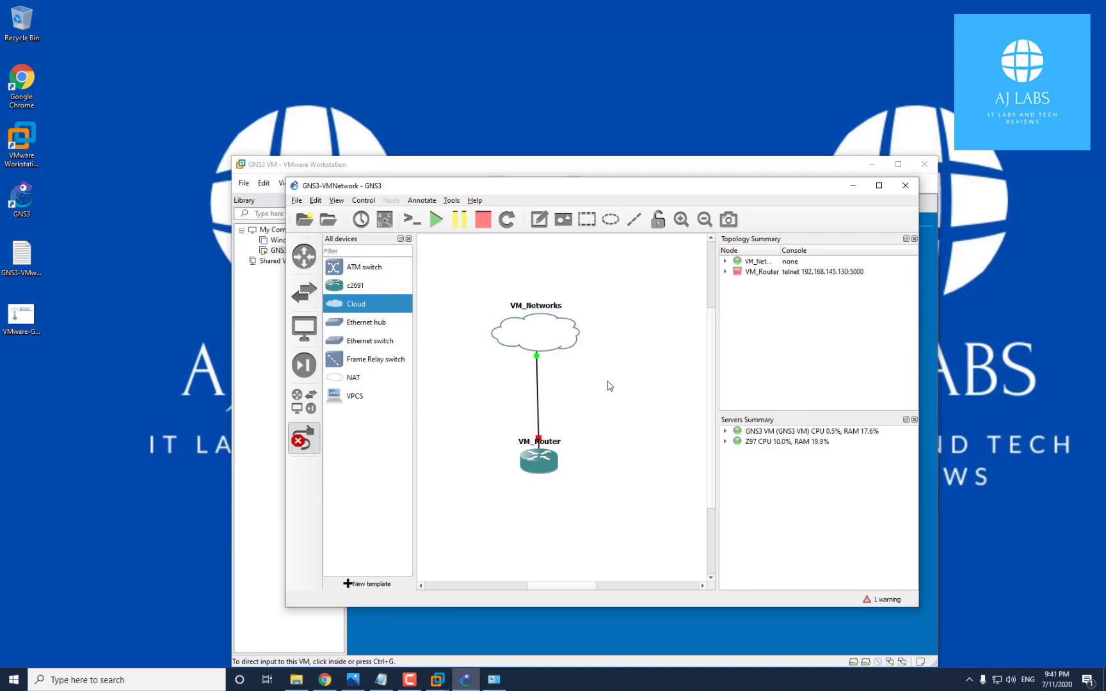
Link FastEthernet1/2, 1/3 and 1/4 to the cloud's VMnet2, VMnet3 and VMnet4 adapters
{"action": "left_click", "coordinate": [543, 460]}
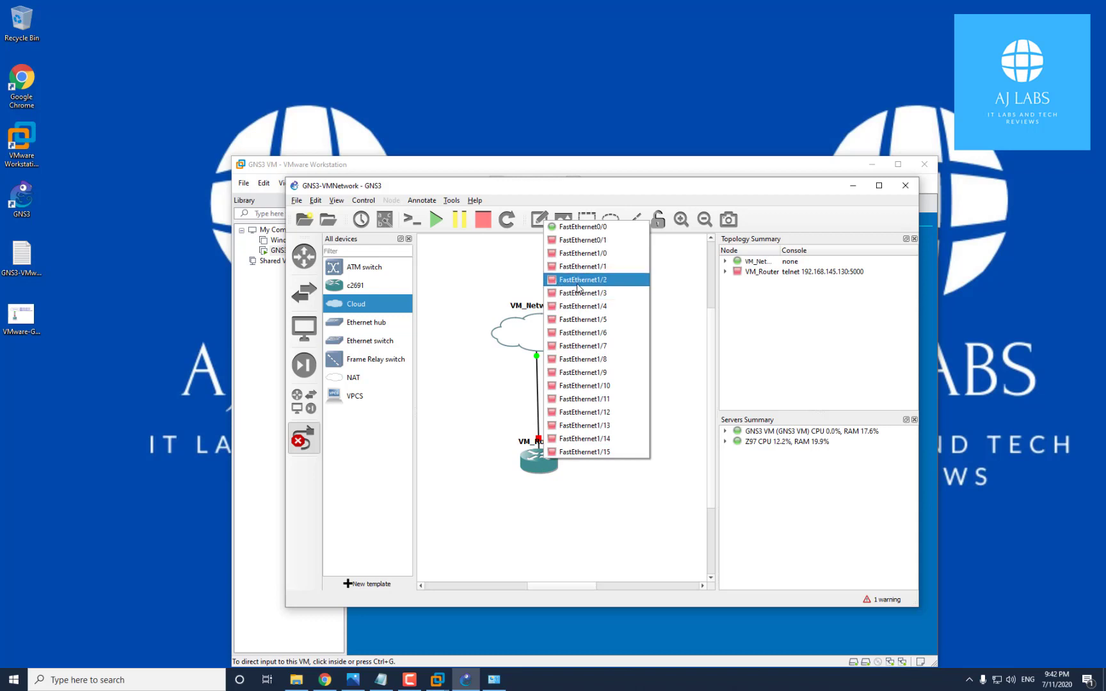
{"action": "left_click", "coordinate": [578, 284]}
{"action": "left_click", "coordinate": [541, 331]}
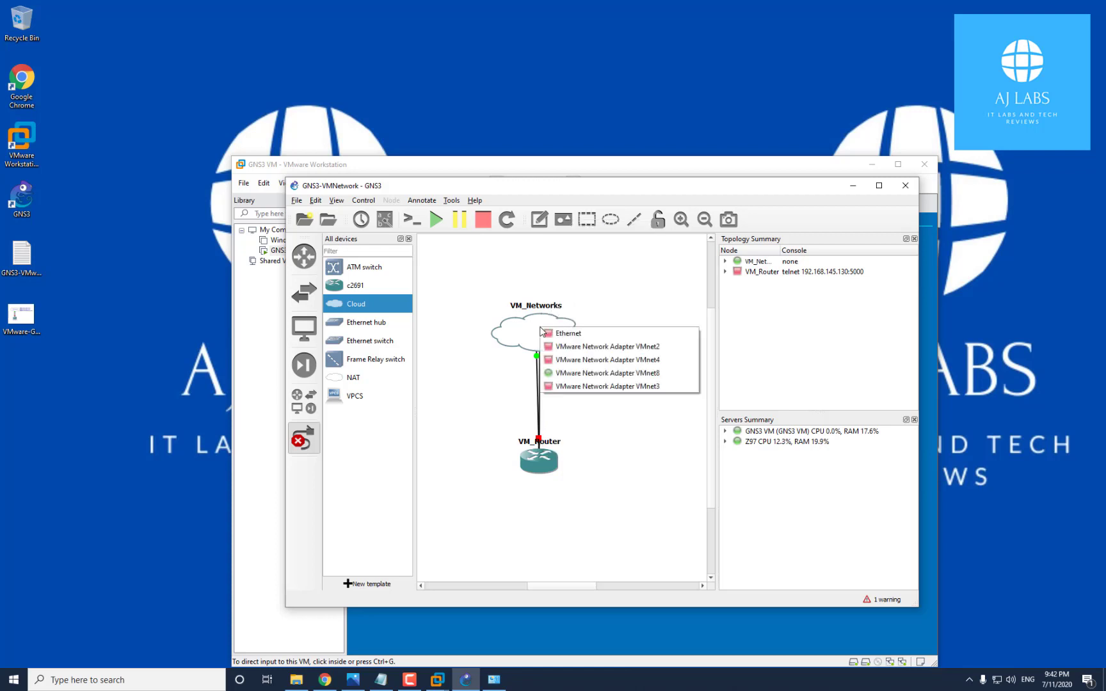
{"action": "left_click", "coordinate": [599, 349]}
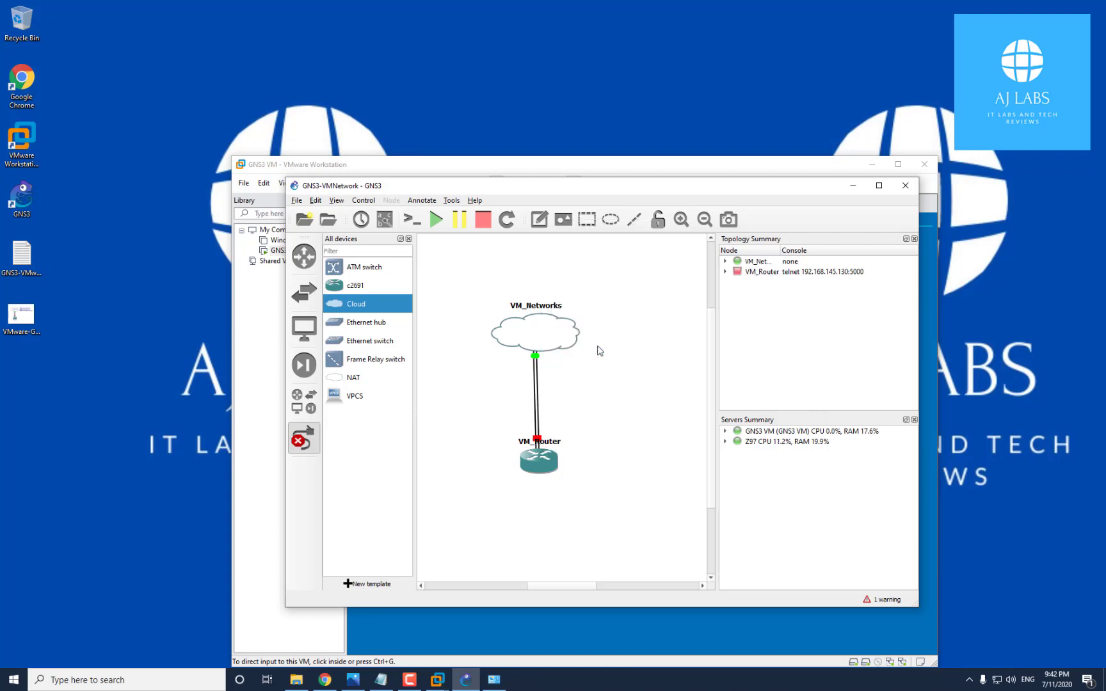
{"action": "left_click", "coordinate": [537, 460]}
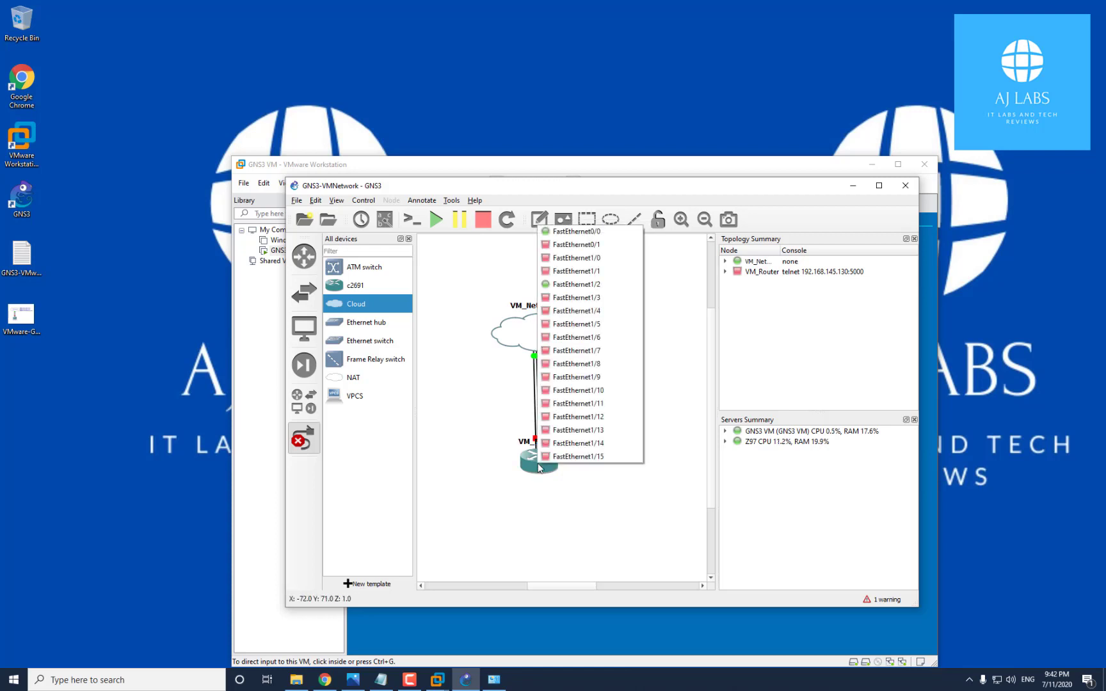
{"action": "left_click", "coordinate": [578, 298]}
{"action": "left_click", "coordinate": [560, 331]}
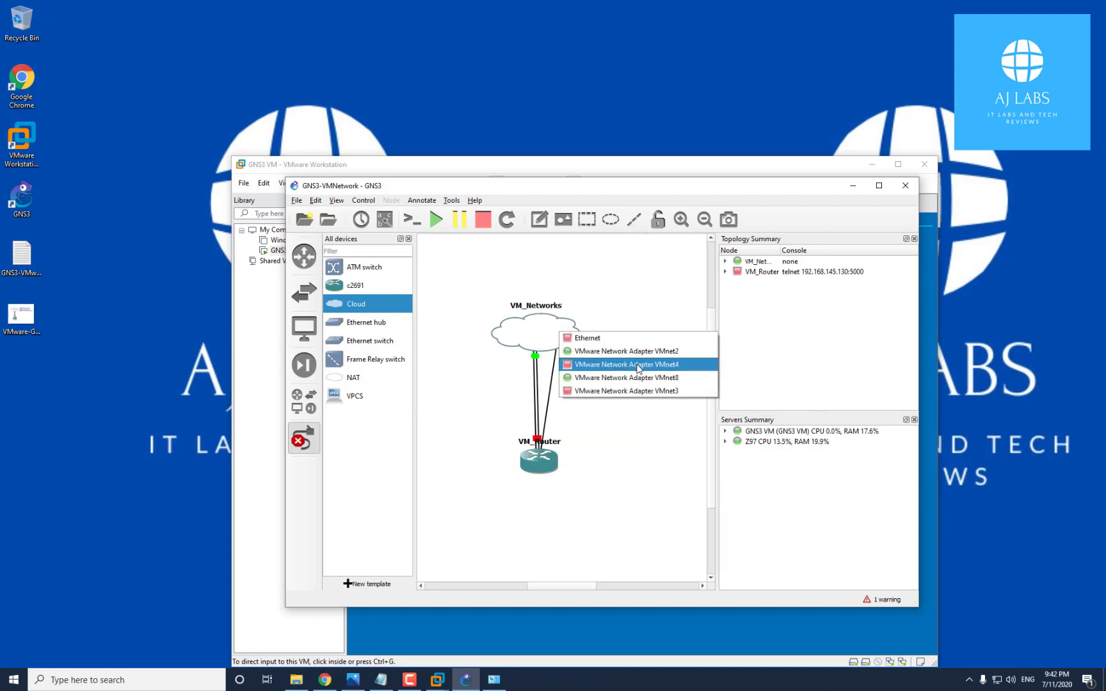
{"action": "left_click", "coordinate": [643, 390]}
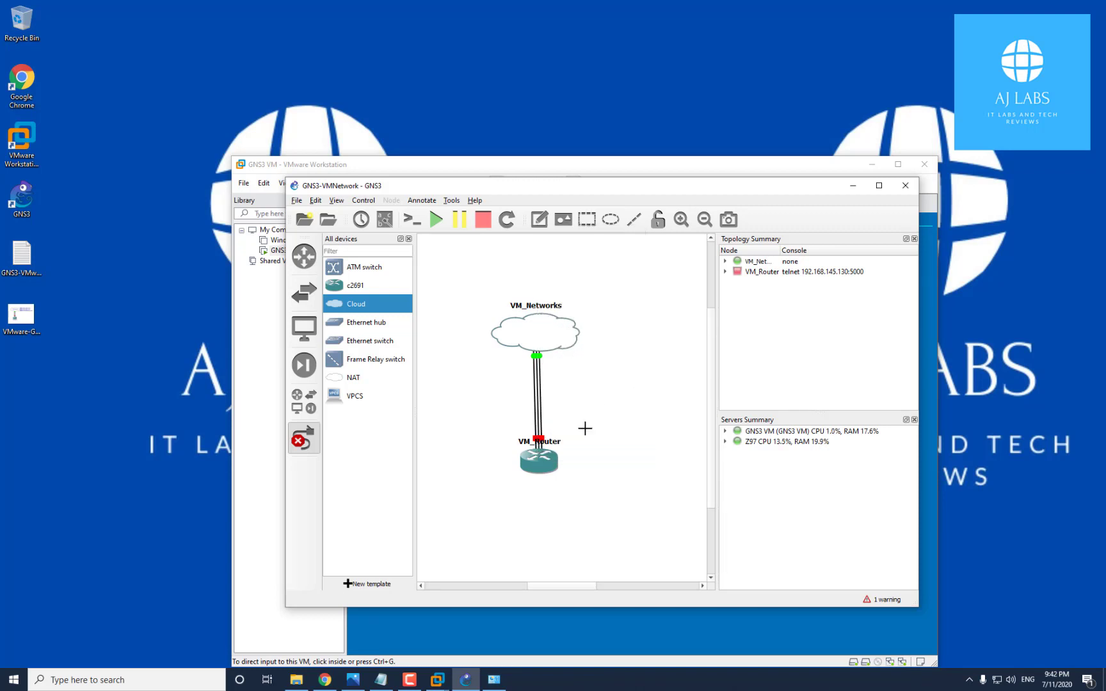
{"action": "left_click", "coordinate": [546, 456]}
{"action": "left_click", "coordinate": [609, 307]}
{"action": "left_click", "coordinate": [559, 331]}
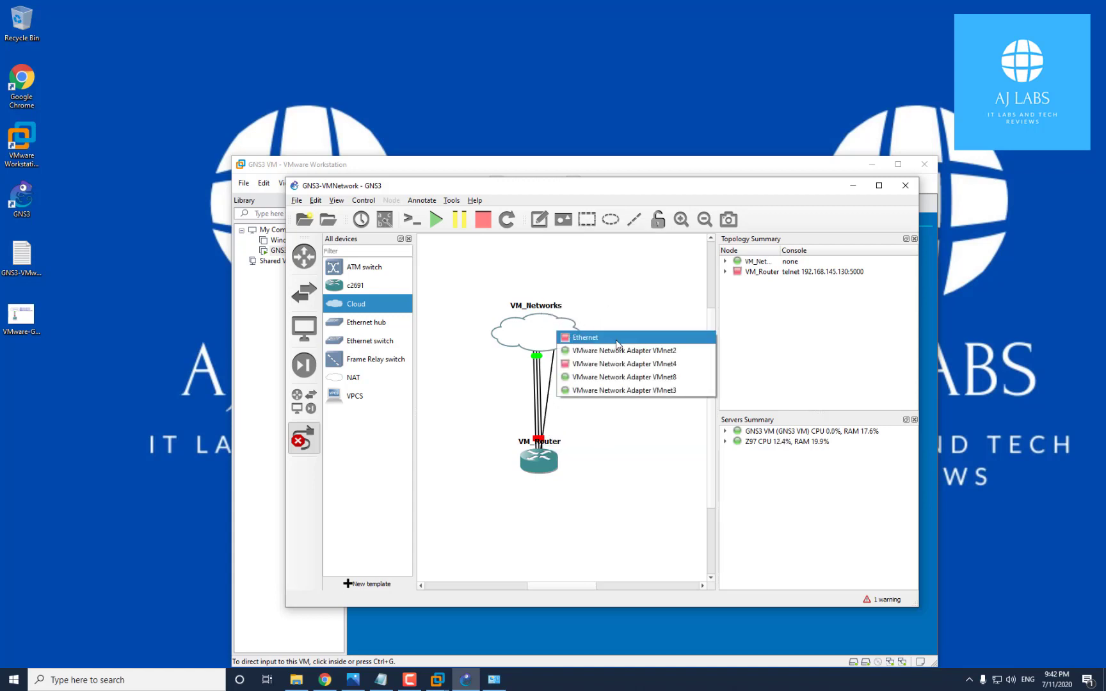
{"action": "left_click", "coordinate": [616, 365]}
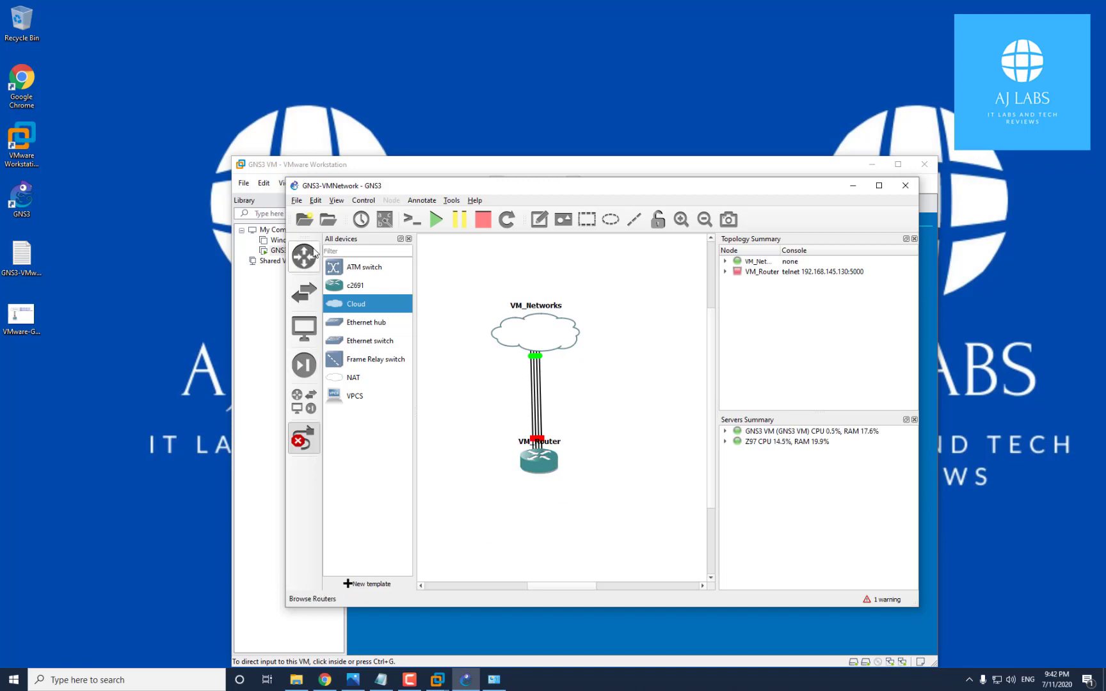
Nudge the VM_Networks cloud, start the c2691 VM_Router, and launch its console
{"action": "left_click", "coordinate": [304, 439]}
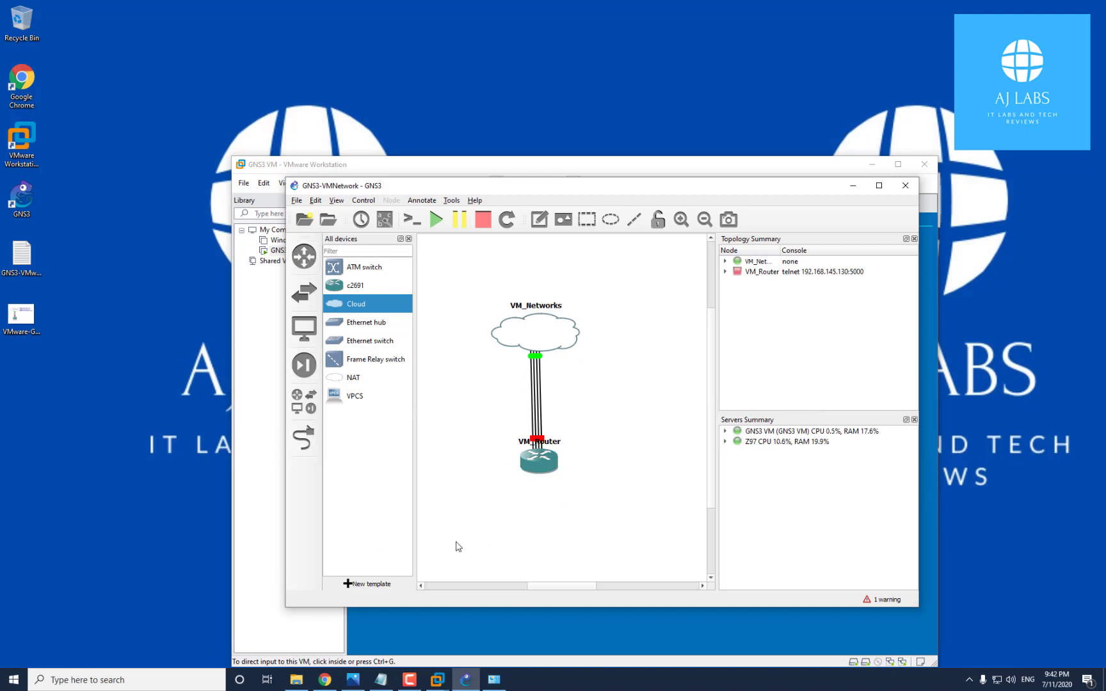
{"action": "left_click_drag", "start_coordinate": [554, 346], "coordinate": [554, 359]}
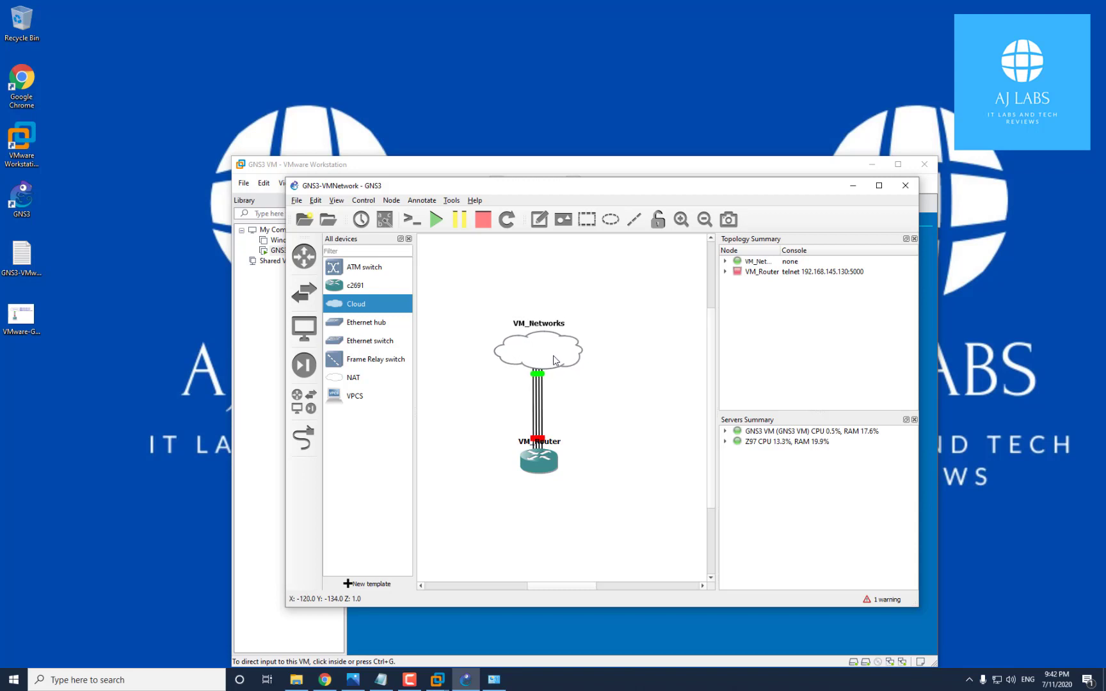
{"action": "right_click", "coordinate": [526, 473]}
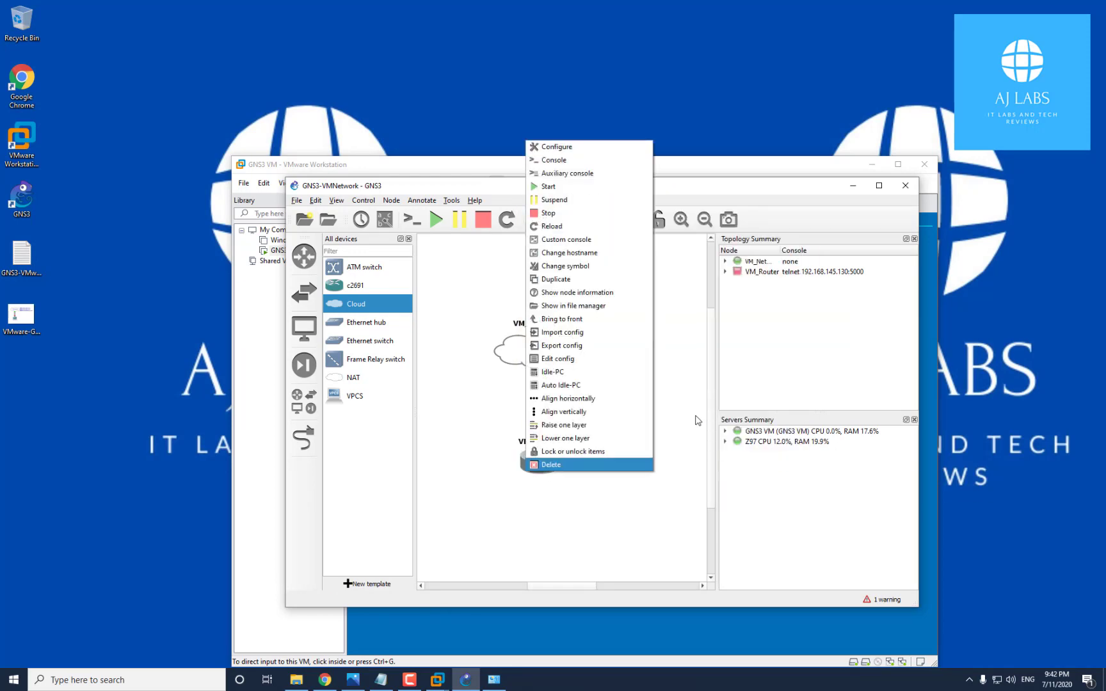
{"action": "left_click", "coordinate": [565, 186]}
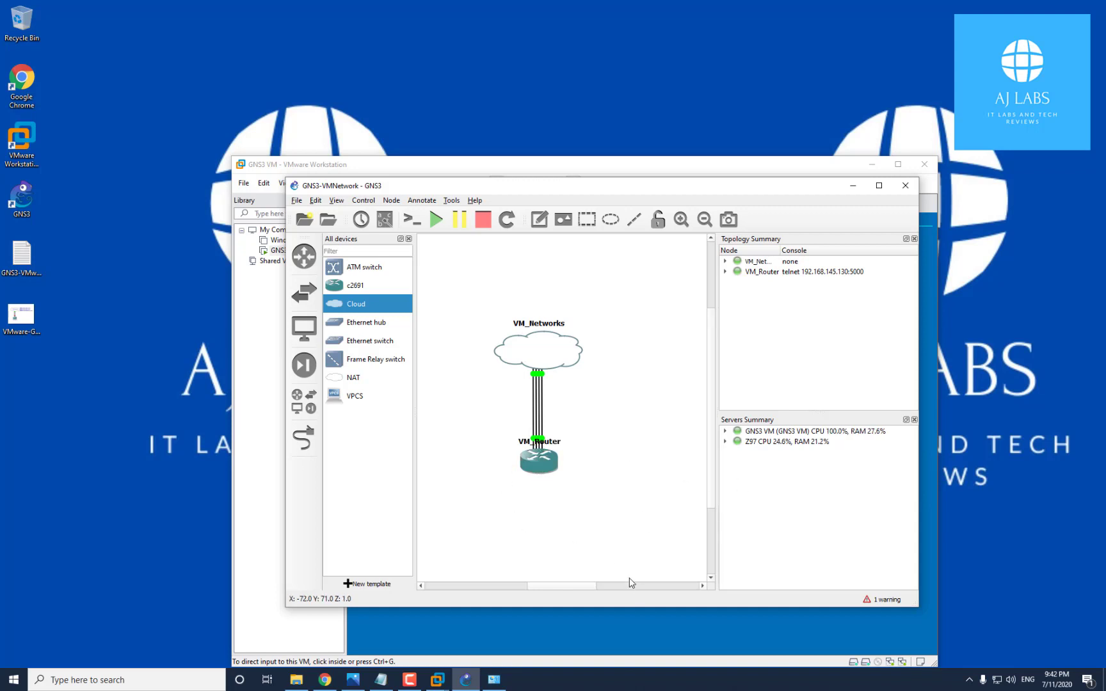
{"action": "right_click", "coordinate": [544, 459]}
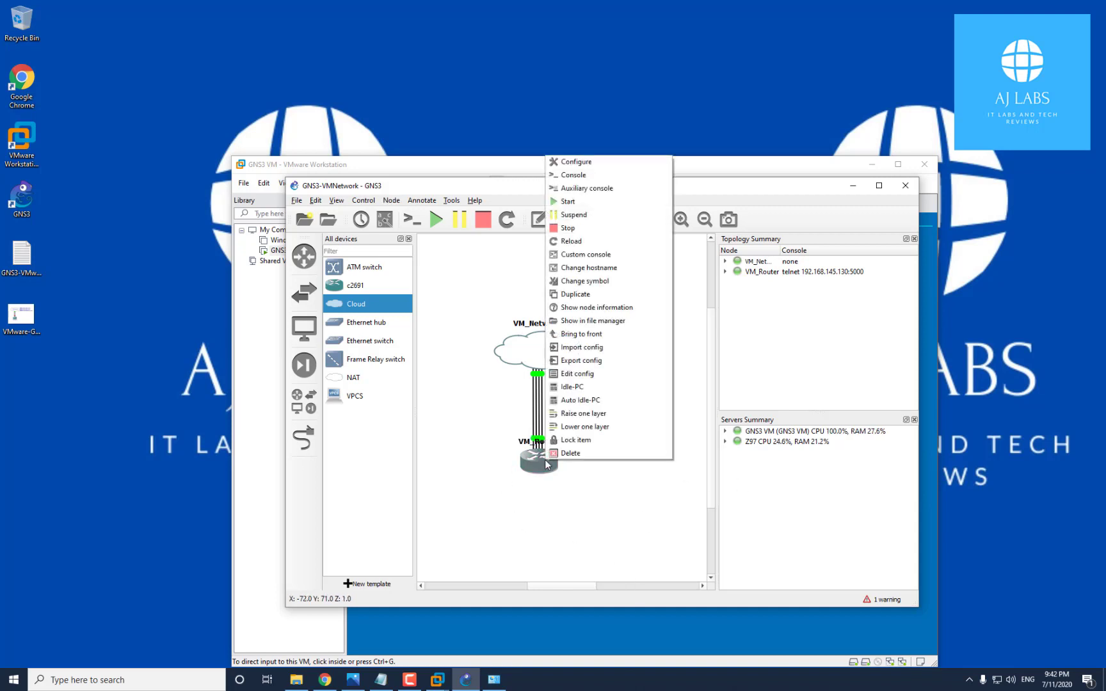
{"action": "left_click", "coordinate": [584, 176]}
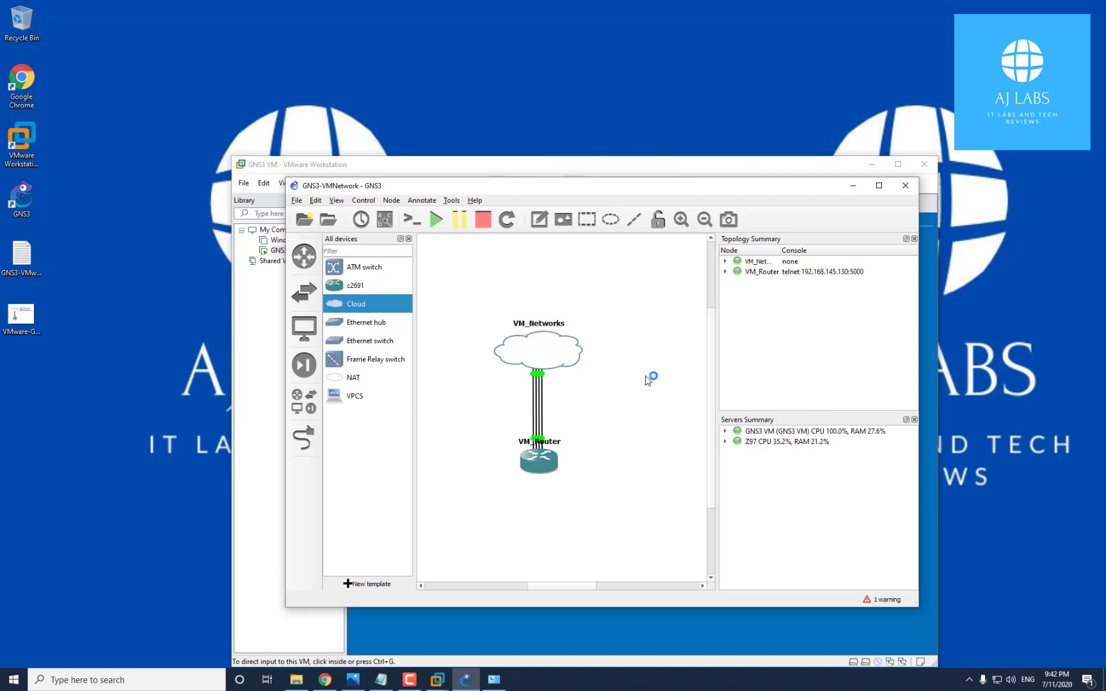
Accept the Solar-PuTTY EULA, enter an email address, and continue to the VM_Router console
{"action": "left_click", "coordinate": [511, 306]}
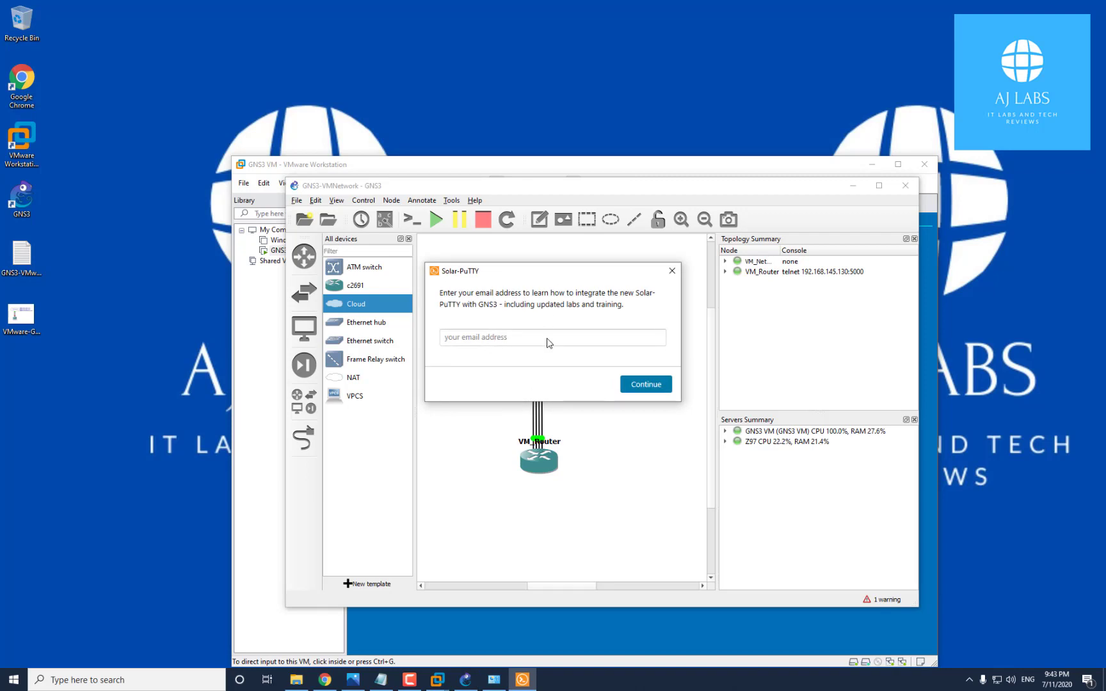
{"action": "left_click", "coordinate": [647, 387]}
{"action": "left_click", "coordinate": [497, 337]}
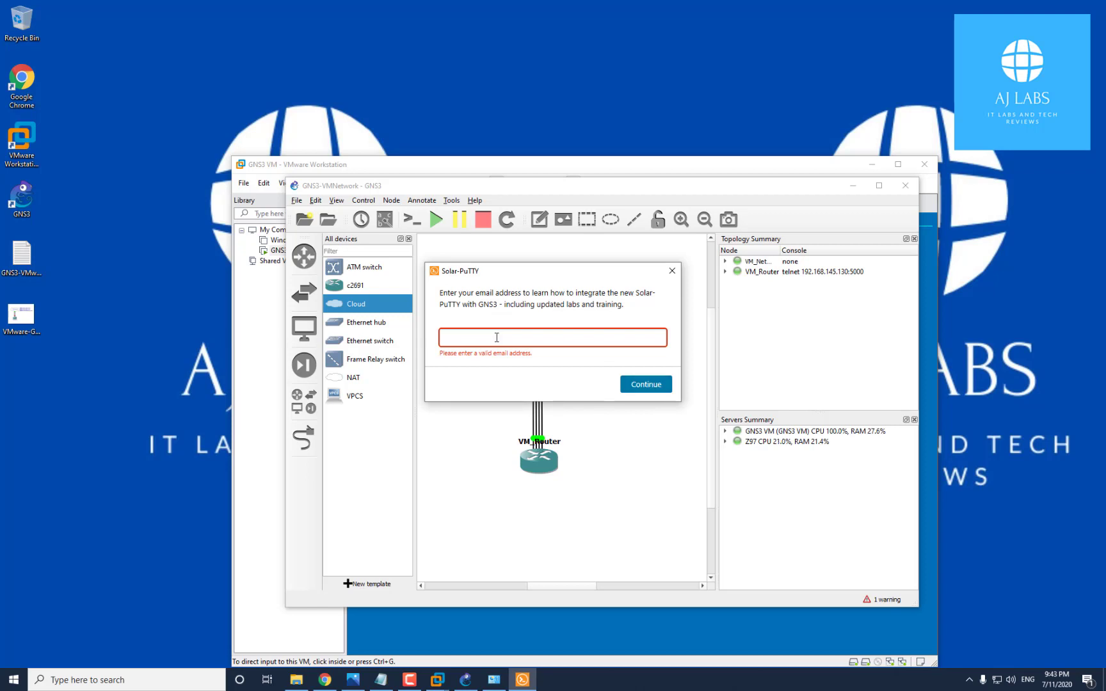
{"action": "left_click", "coordinate": [647, 386]}
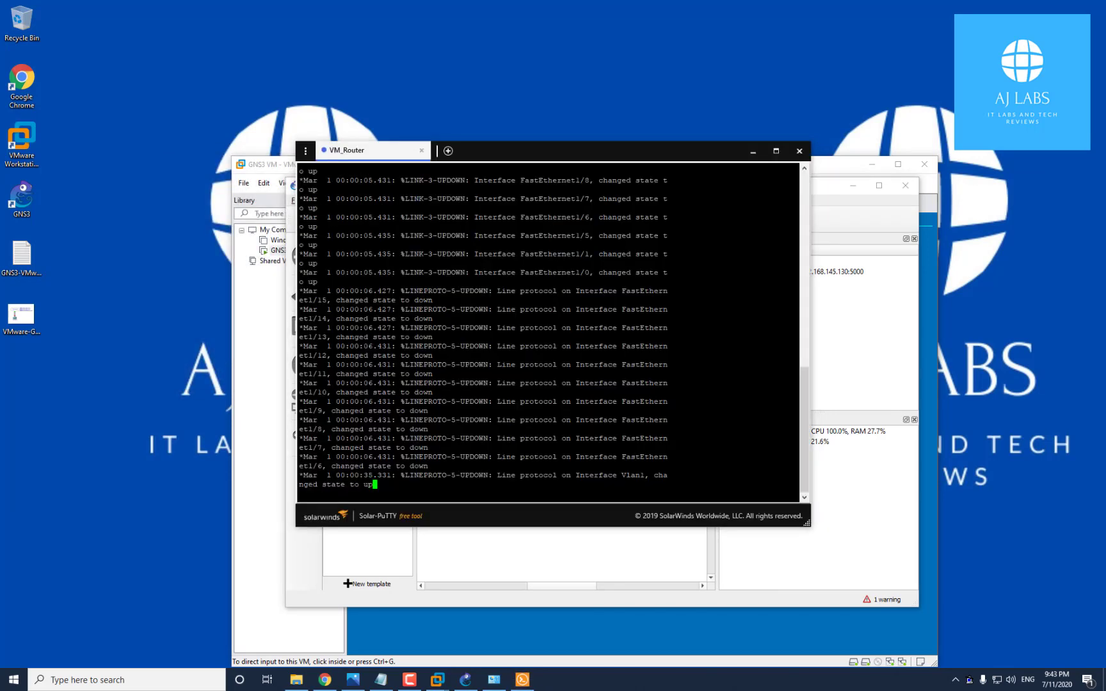
Place the Solar-PuTTY console on the left and the GNS3 topology at upper right
{"action": "left_click_drag", "start_coordinate": [560, 159], "coordinate": [563, 276]}
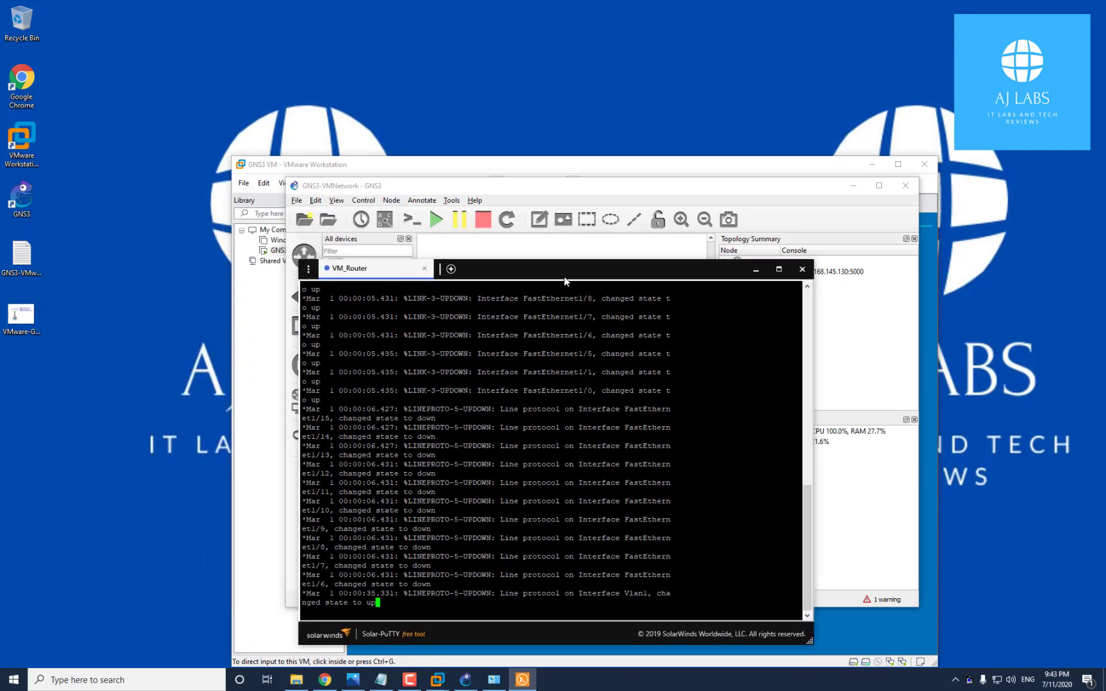
{"action": "left_click", "coordinate": [814, 353]}
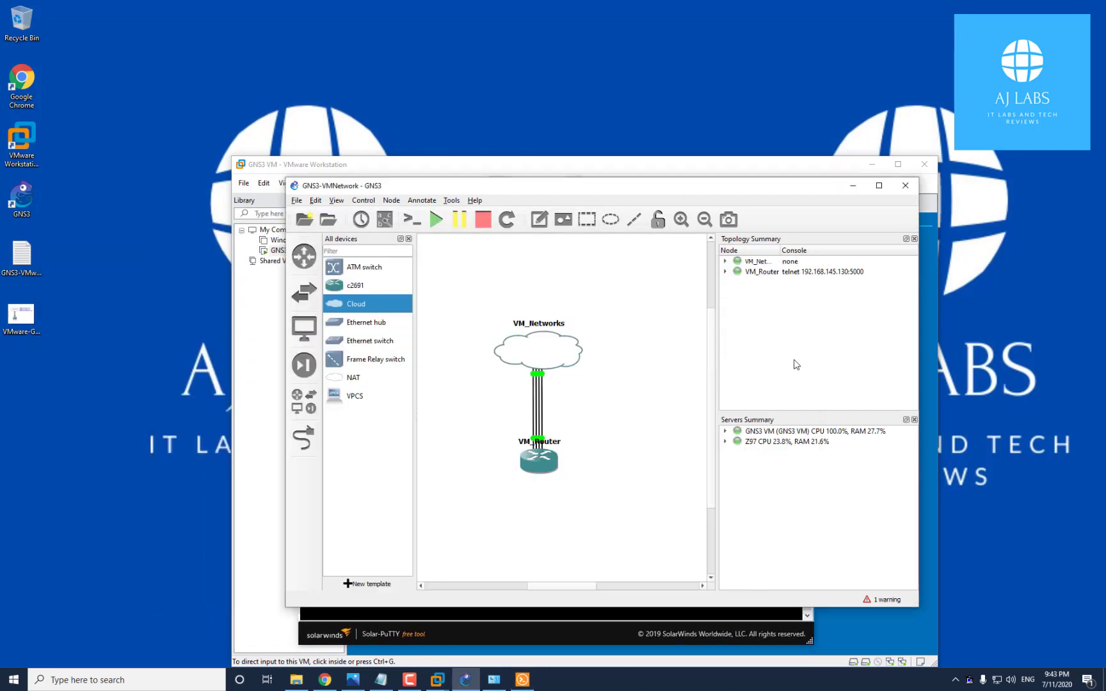
{"action": "left_click", "coordinate": [608, 635]}
{"action": "left_click_drag", "start_coordinate": [732, 127], "coordinate": [464, 155]}
{"action": "left_click_drag", "start_coordinate": [684, 185], "coordinate": [862, 113]}
{"action": "left_click_drag", "start_coordinate": [399, 152], "coordinate": [438, 149]}
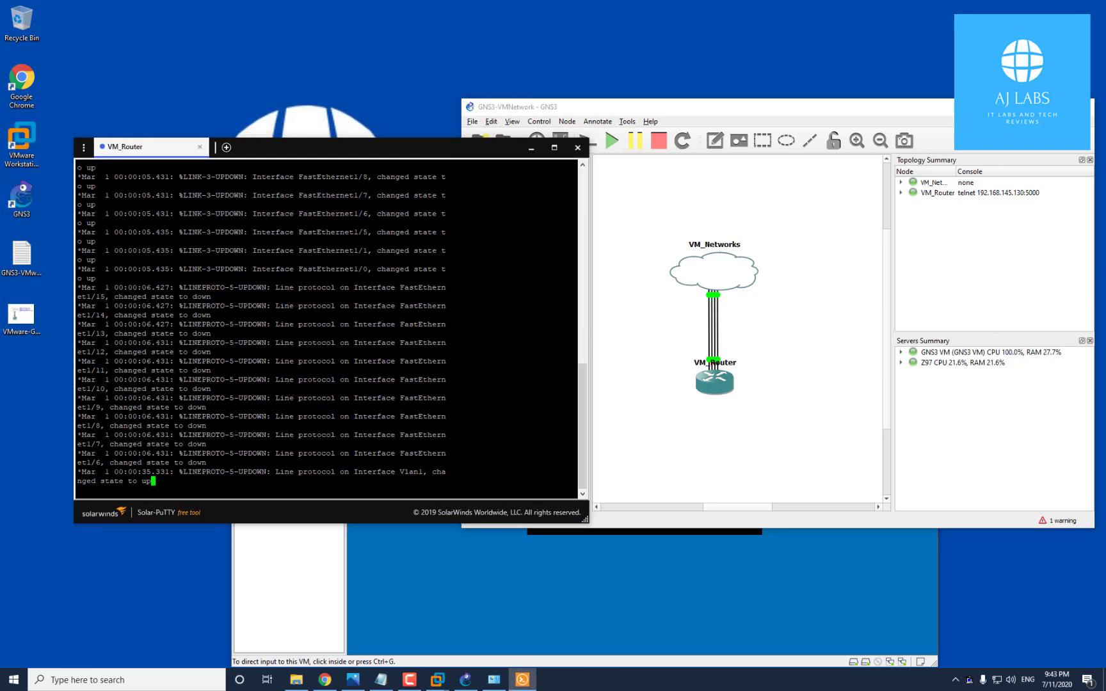
Run 'sh ip int brie' and page through the list, checking FastEthernet1/2–1/4 are up
{"action": "key", "text": "Return"}
{"action": "key", "text": "Return"}
{"action": "key", "text": "Return"}
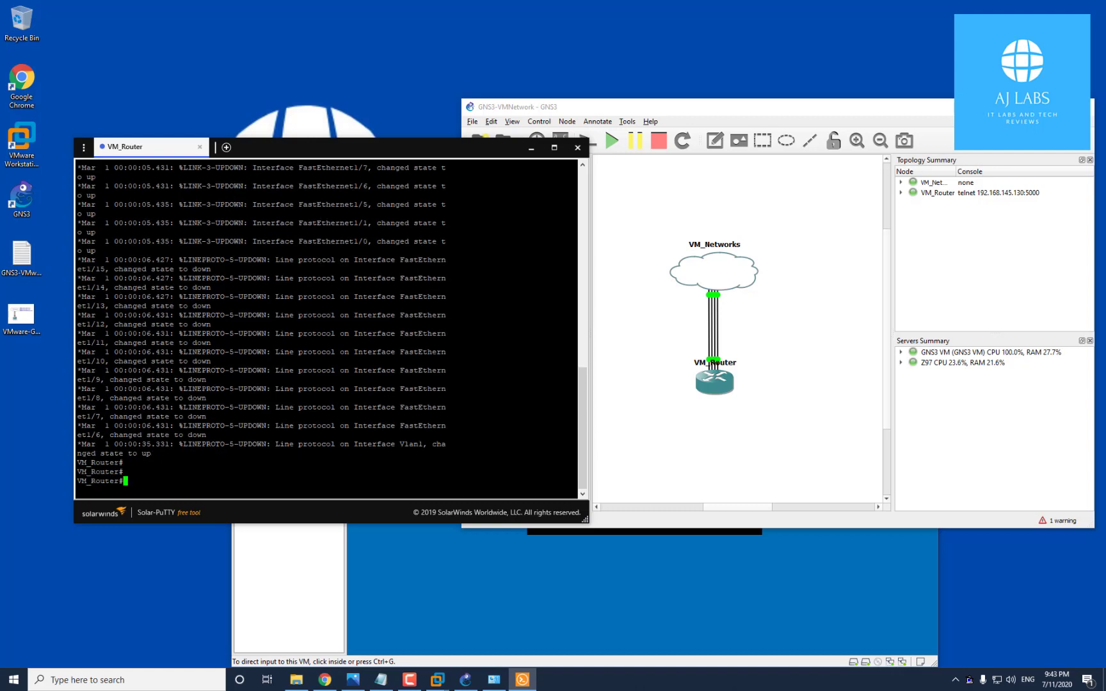
{"action": "type", "text": "sh ip int brie"}
{"action": "key", "text": "Return"}
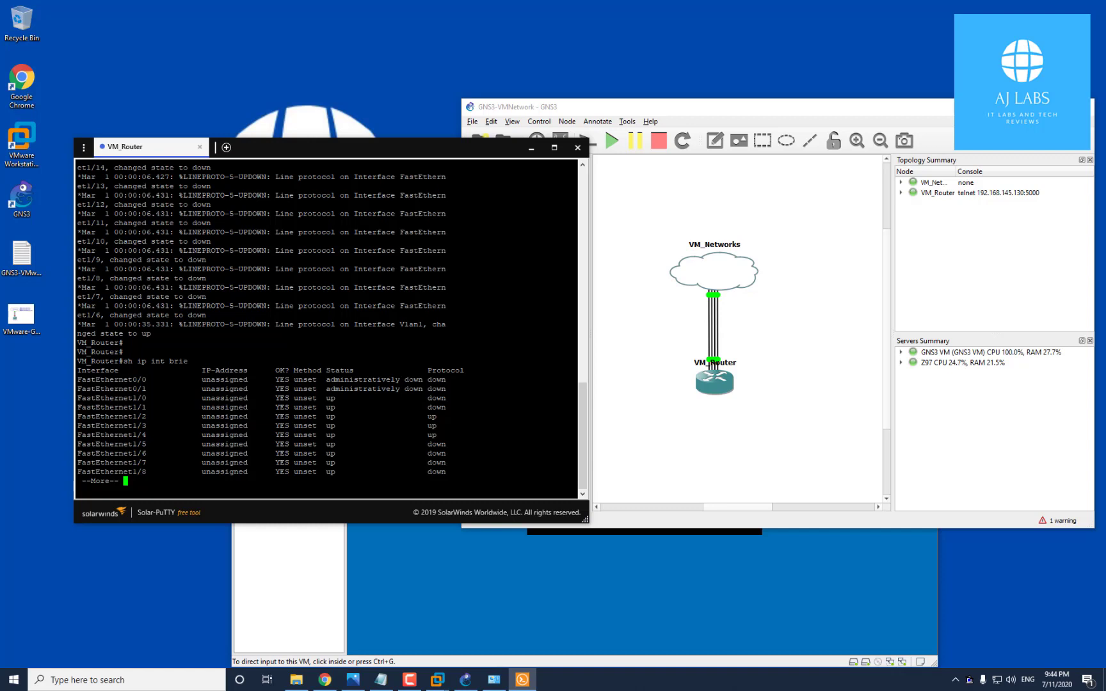
{"action": "left_click_drag", "start_coordinate": [78, 380], "coordinate": [445, 379]}
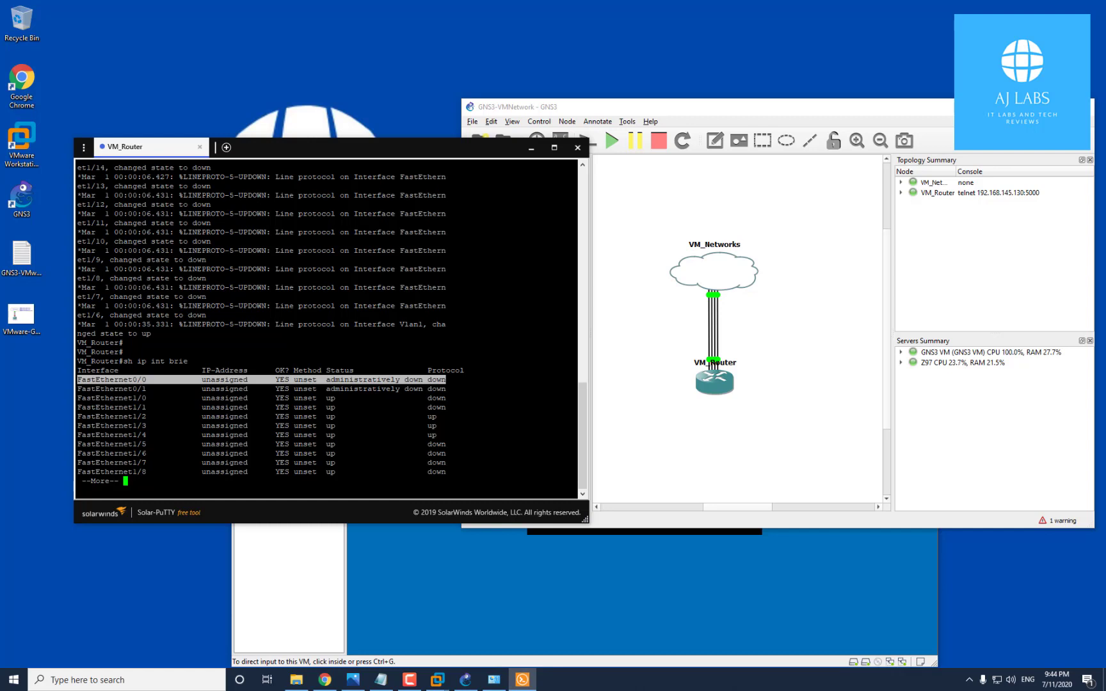
{"action": "left_click_drag", "start_coordinate": [193, 417], "coordinate": [446, 435]}
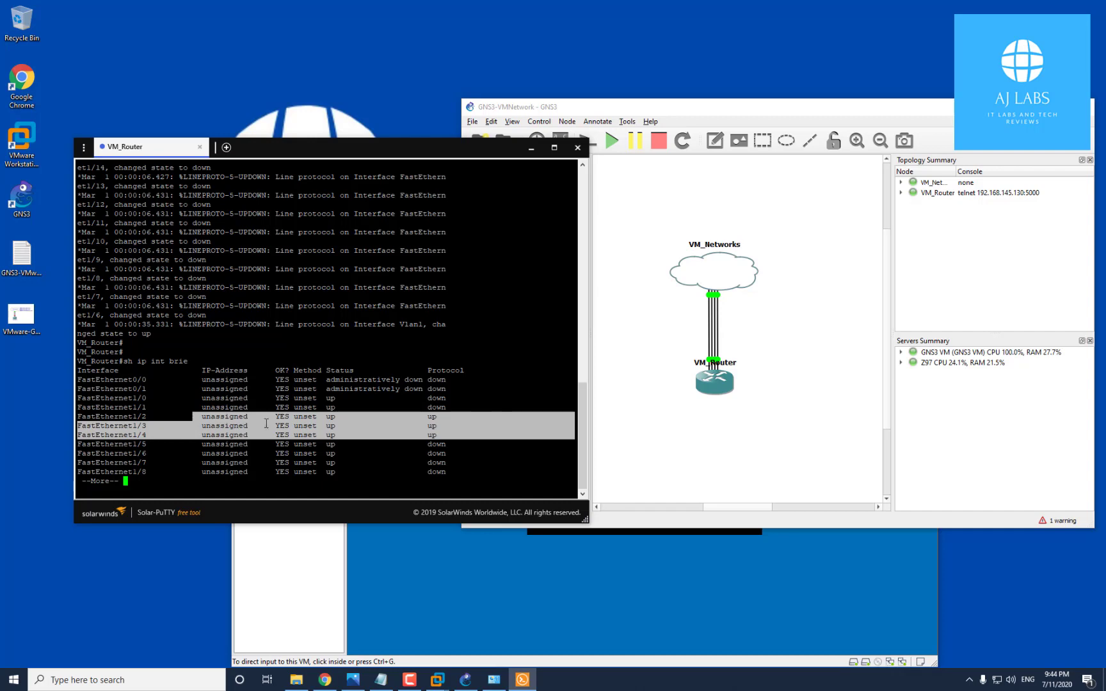
{"action": "key", "text": "space"}
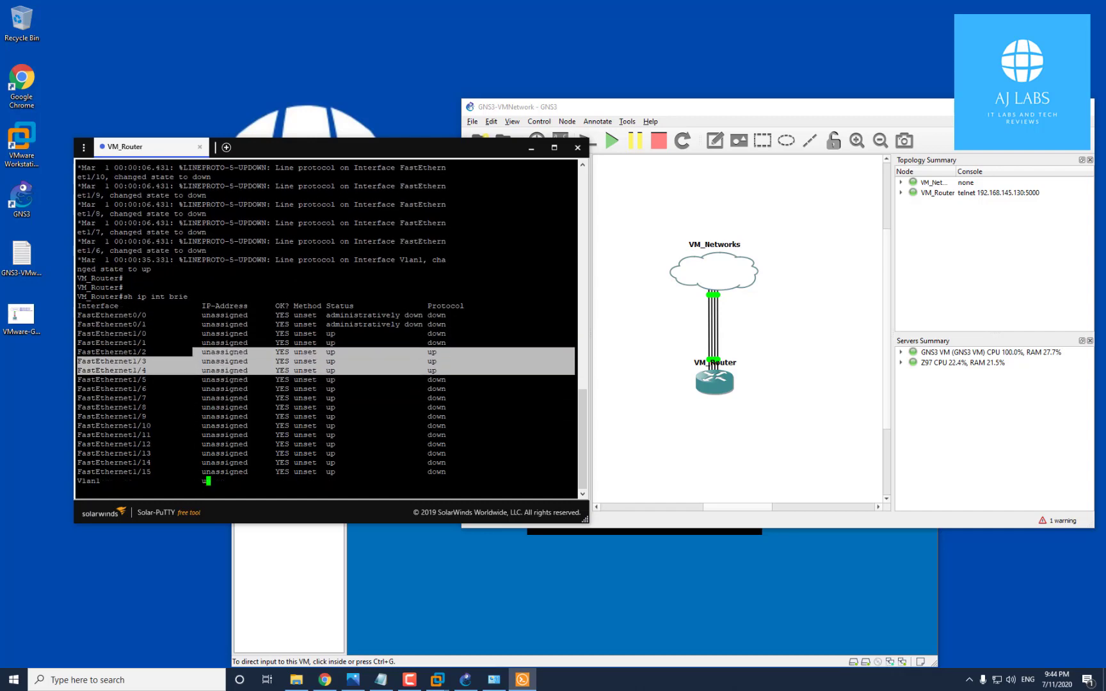
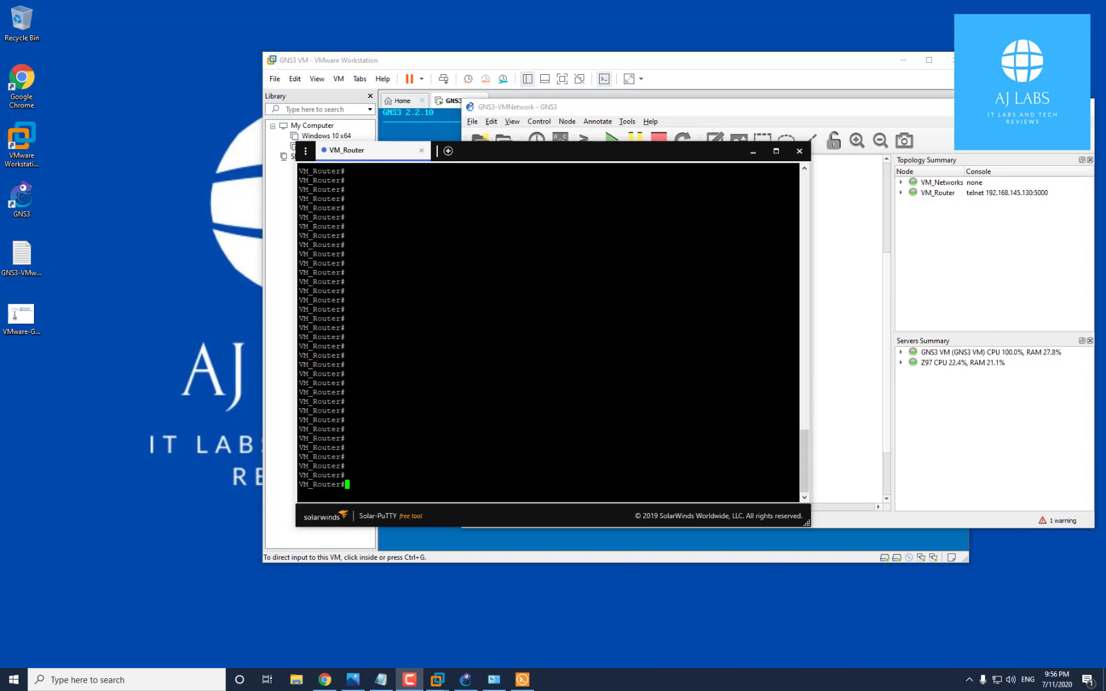
Enter VM_Router's configuration for FastEthernet0/0 and place Network Connections beside the terminal
{"action": "type", "text": "conf t"}
{"action": "key", "text": "Return"}
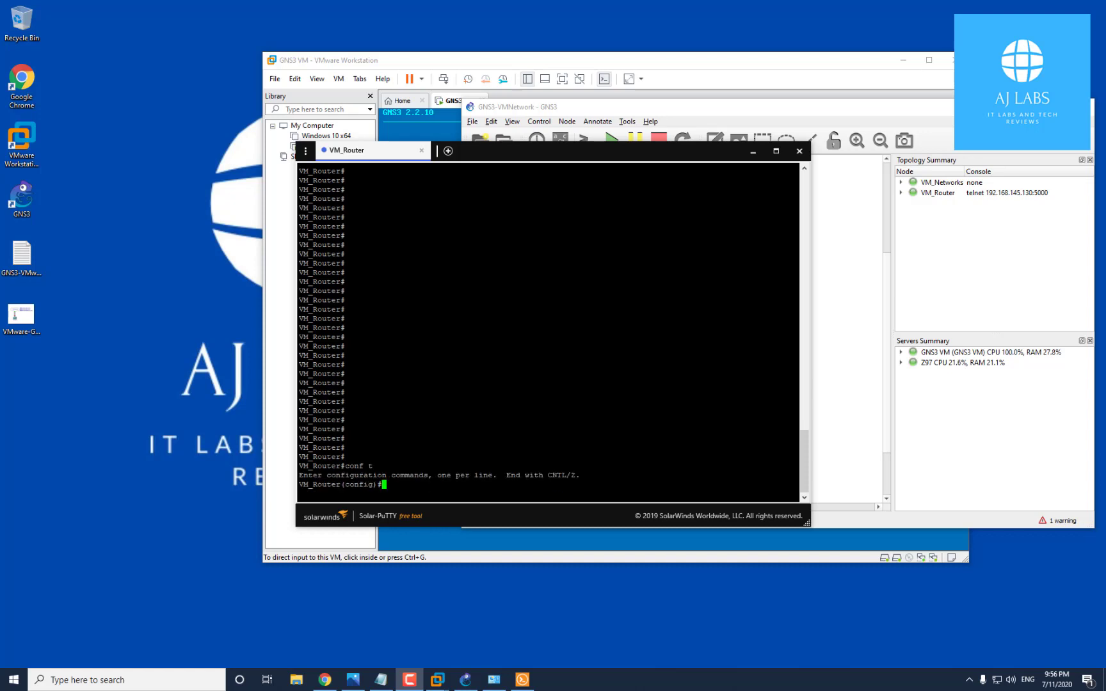
{"action": "type", "text": "int f0/0"}
{"action": "key", "text": "Return"}
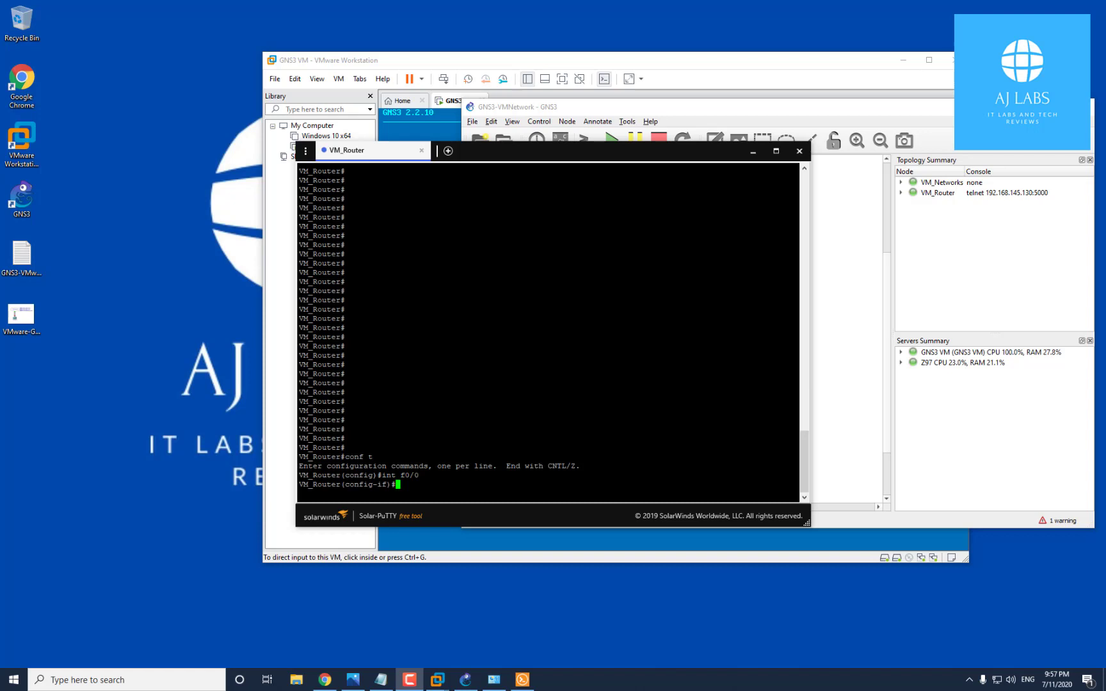
{"action": "left_click", "coordinate": [498, 683]}
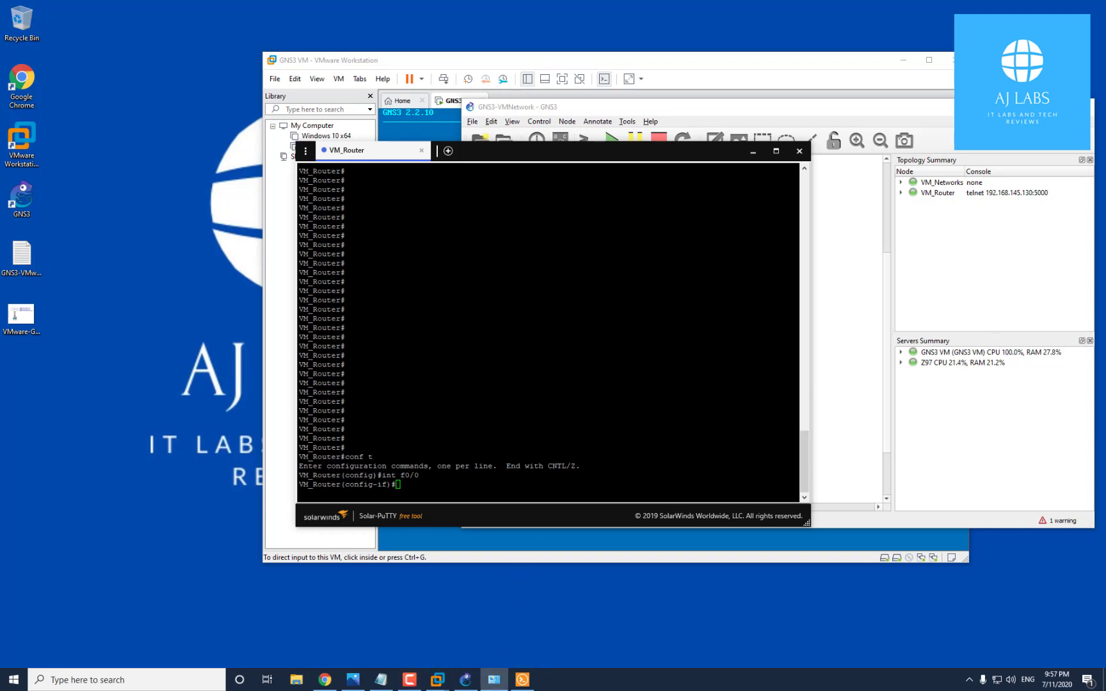
{"action": "left_click_drag", "start_coordinate": [1105, 237], "coordinate": [773, 68]}
Check VMnet8's details (IPv4 192.168.220.1, mask 255.255.255.0), then close its status dialogs
{"action": "right_click", "coordinate": [774, 179]}
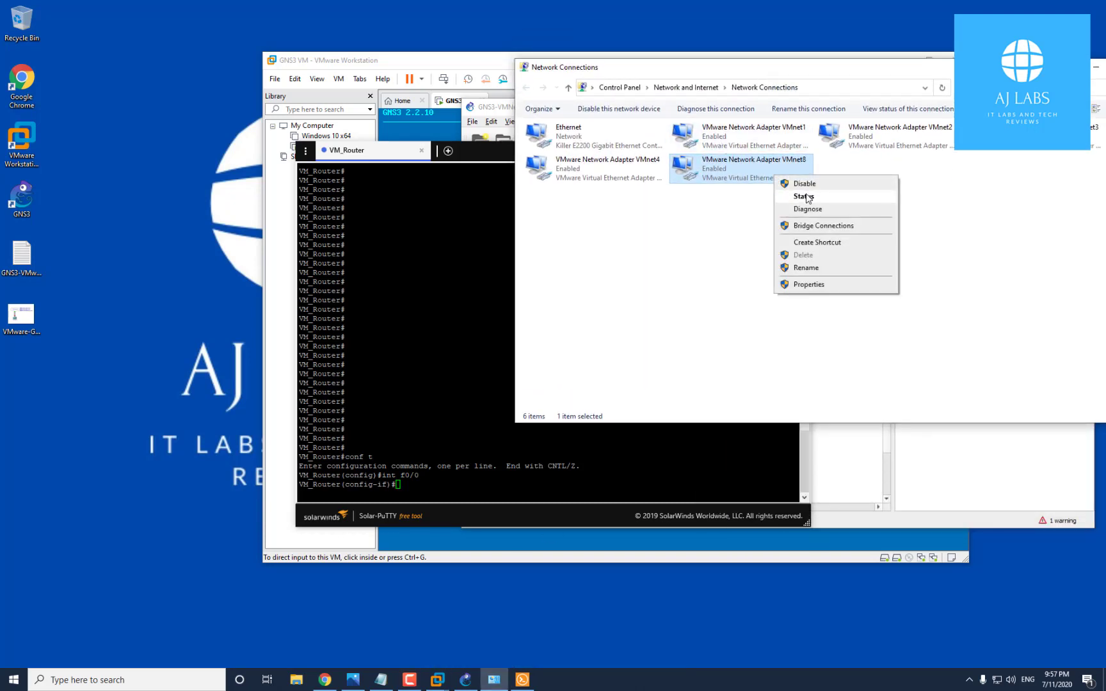
{"action": "left_click", "coordinate": [807, 200]}
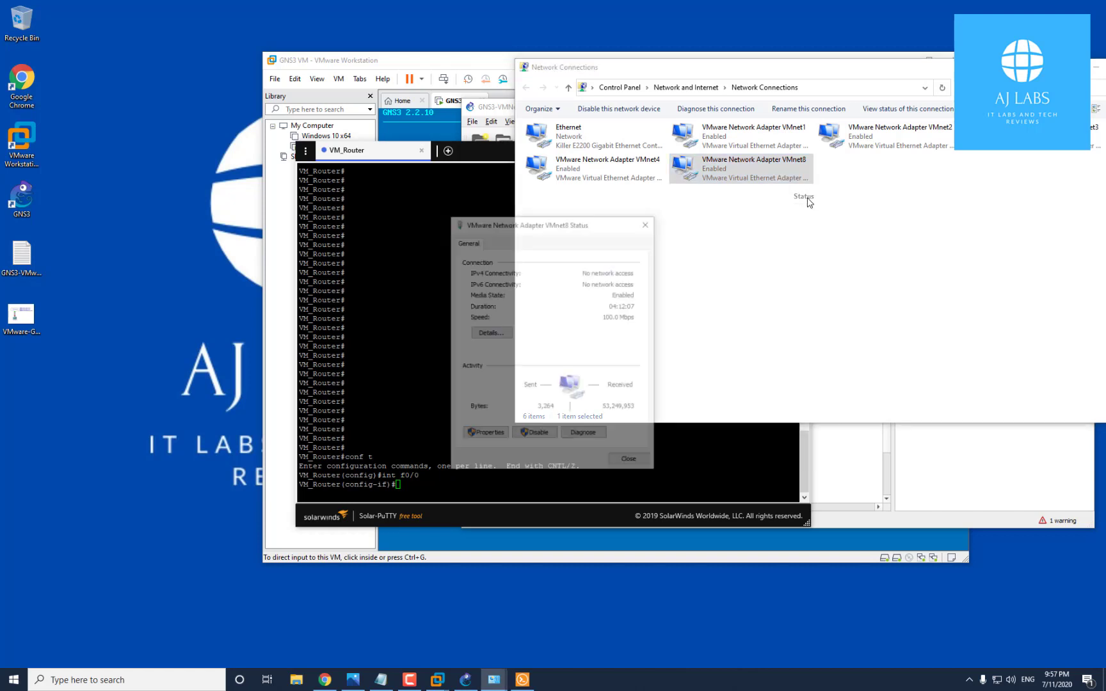
{"action": "left_click", "coordinate": [491, 332]}
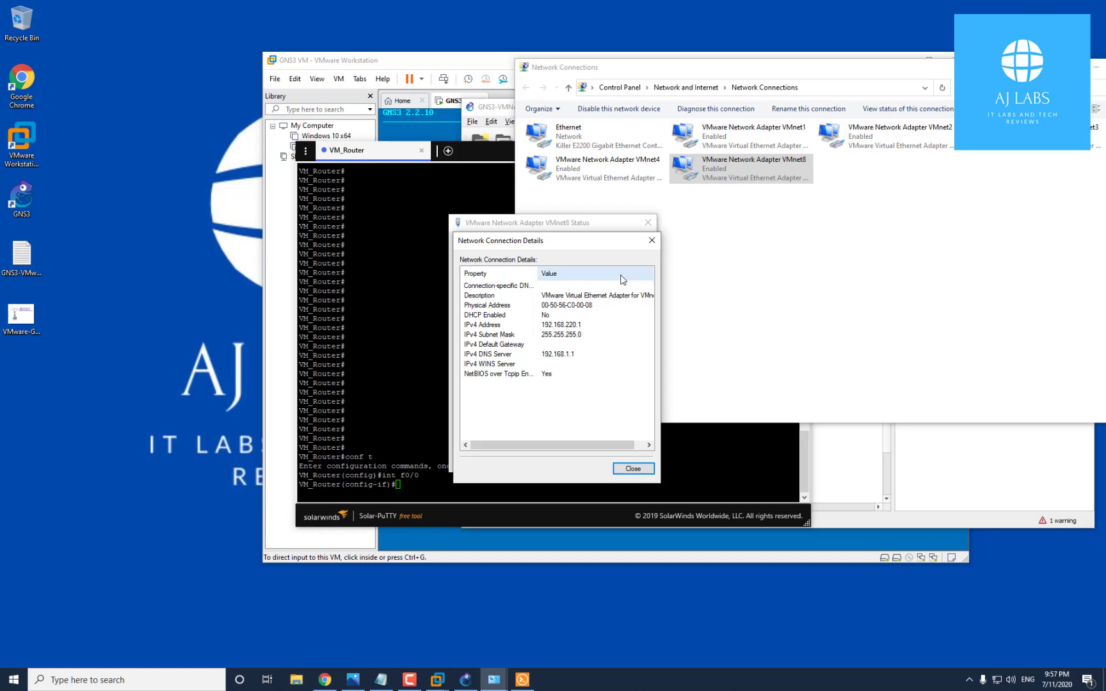
{"action": "left_click", "coordinate": [652, 240]}
{"action": "left_click_drag", "start_coordinate": [624, 231], "coordinate": [888, 171]}
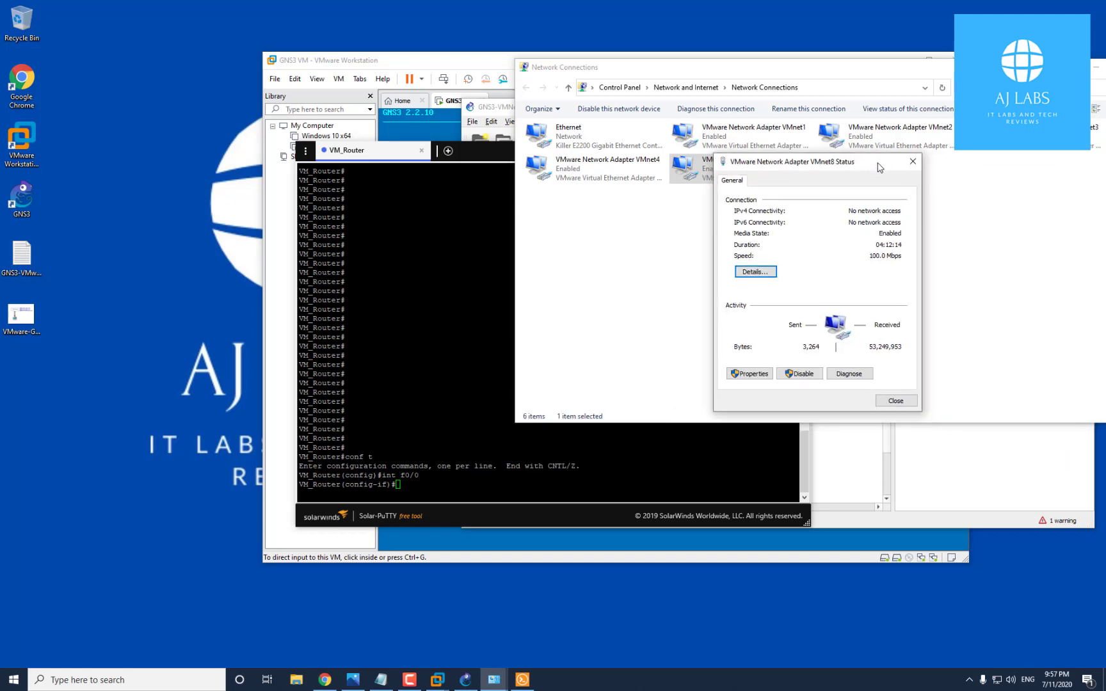
{"action": "left_click", "coordinate": [913, 163]}
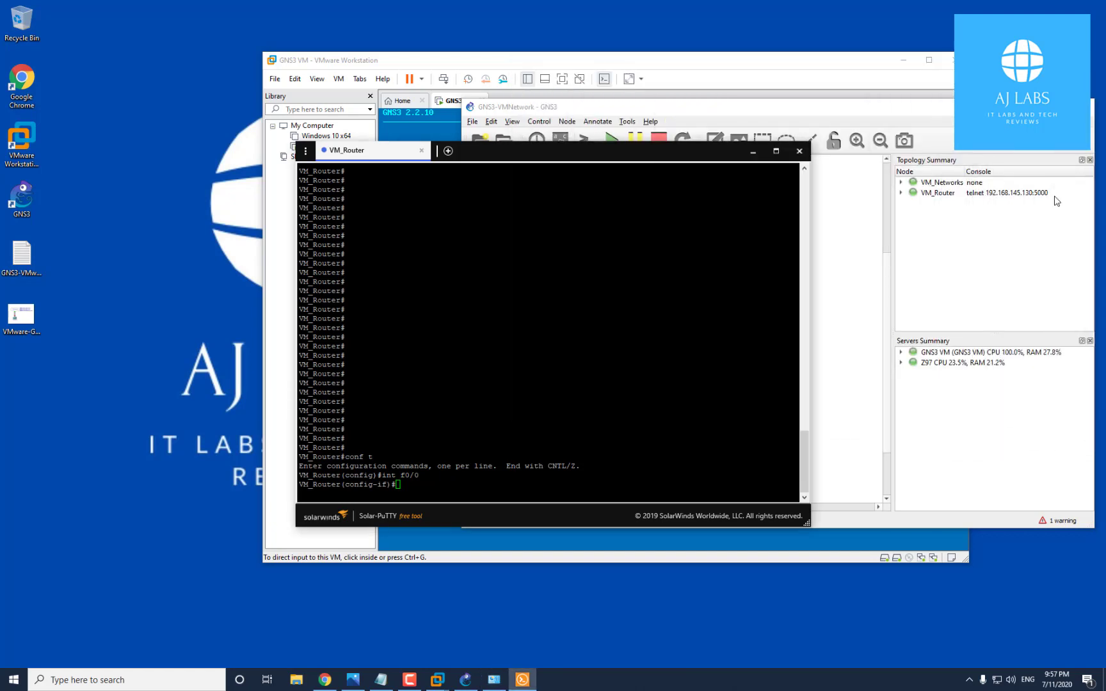
Assign 192.168.220.2 255.255.255.0 to FastEthernet0/0 and enable it with no sh
{"action": "type", "text": "ip address 192.168"}
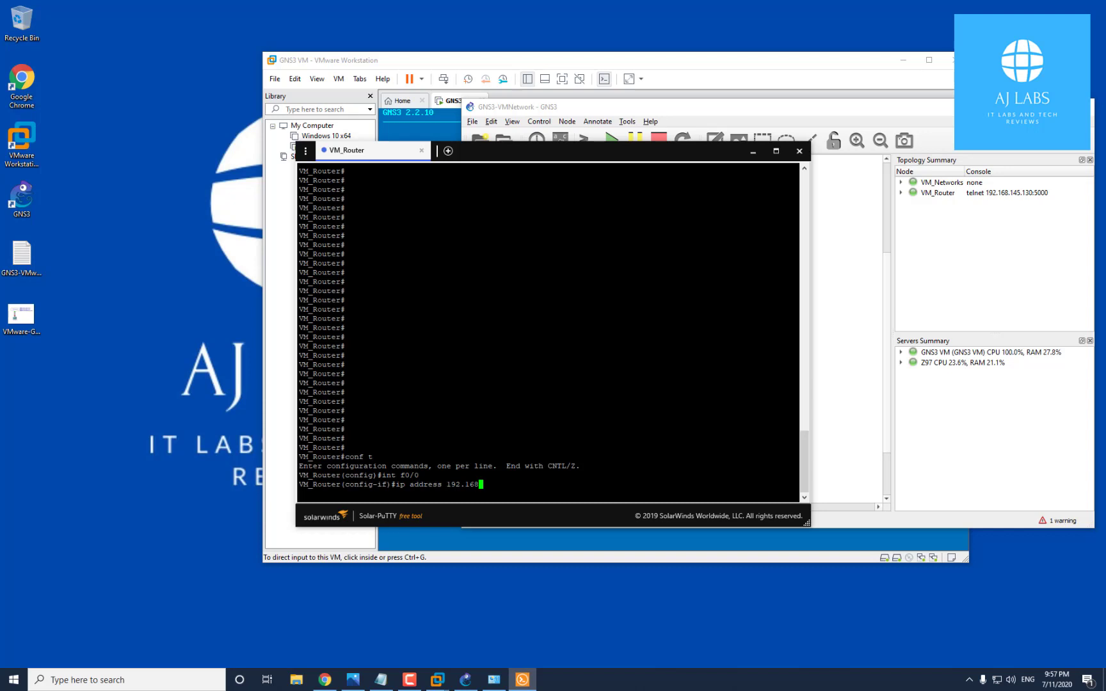
{"action": "type", "text": ".220.2 255.2555.255"}
{"action": "key", "text": "BackSpace"}
{"action": "key", "text": "BackSpace"}
{"action": "key", "text": "BackSpace"}
{"action": "key", "text": "BackSpace"}
{"action": "key", "text": "BackSpace"}
{"action": "type", "text": ".255.0"}
{"action": "key", "text": "Return"}
{"action": "type", "text": "no sh"}
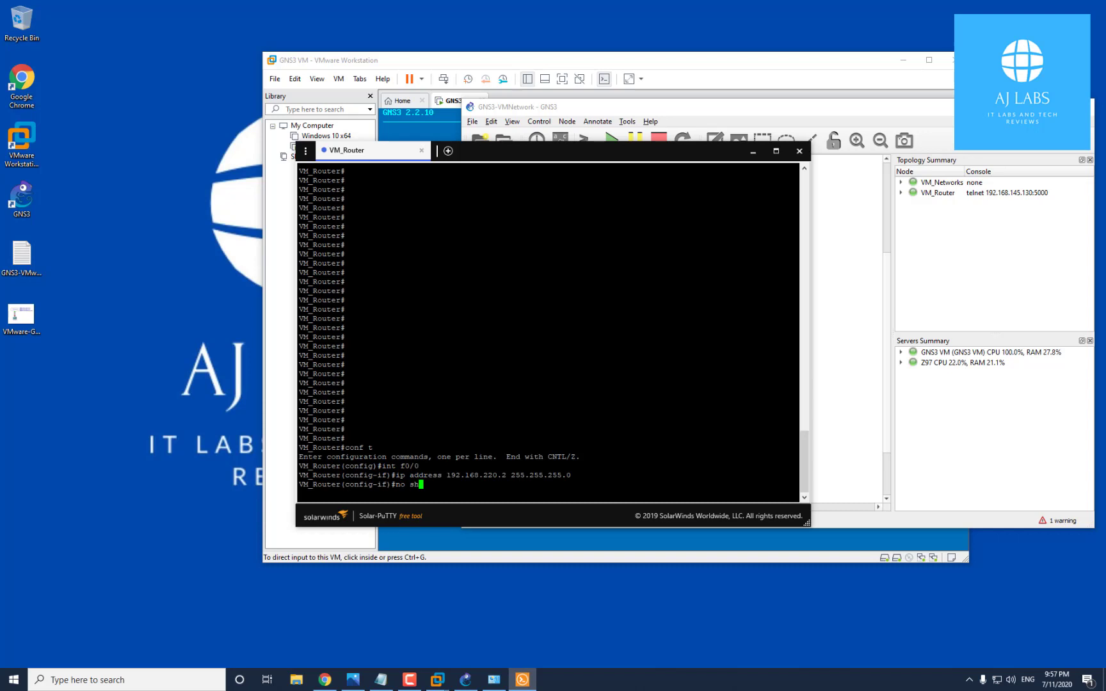
{"action": "key", "text": "Return"}
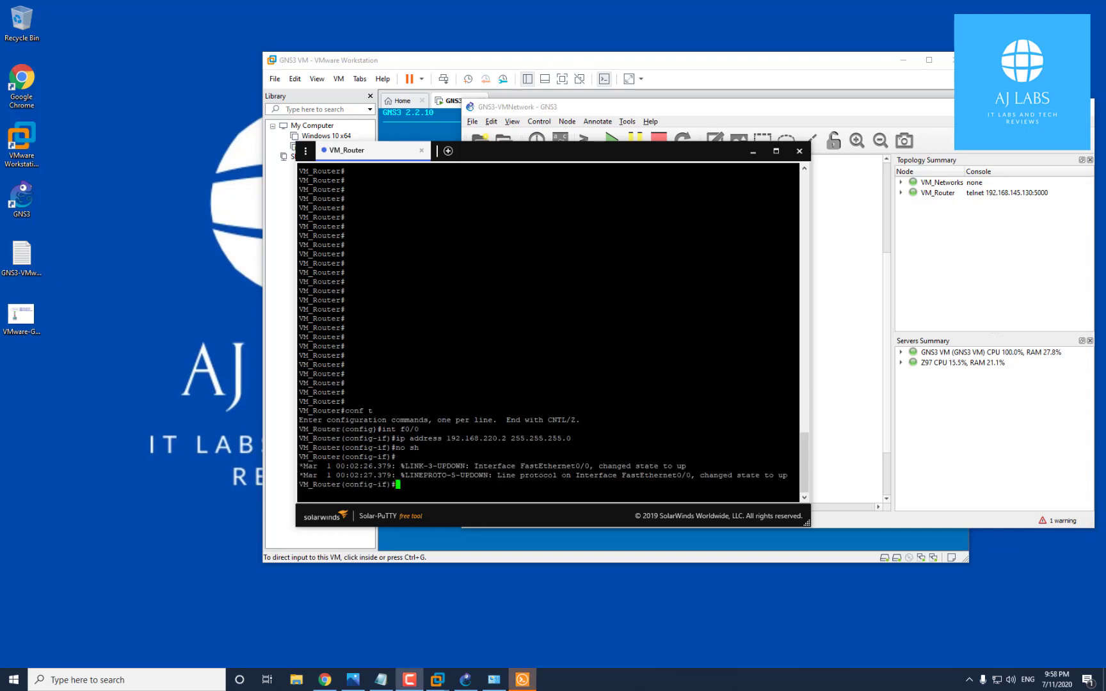
Recheck VMnet8's details, then run 'do ping 192.168.220.1' and confirm it succeeds
{"action": "type", "text": "ping 192.168.220."}
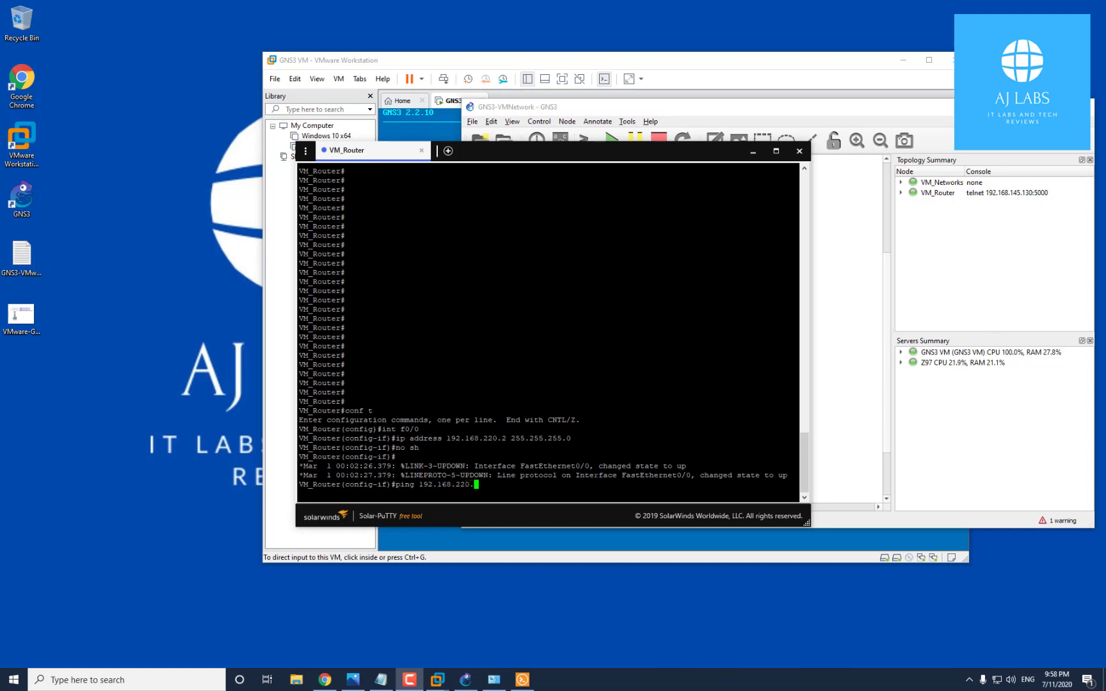
{"action": "type", "text": "1"}
{"action": "left_click_drag", "start_coordinate": [1105, 86], "coordinate": [1105, 85]}
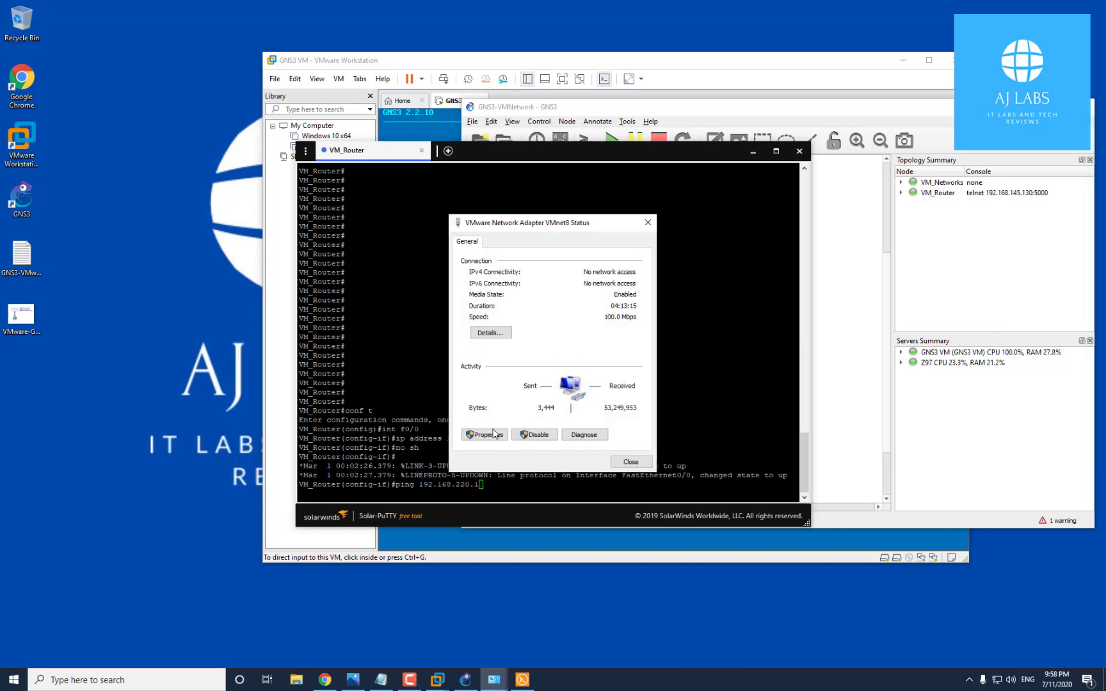
{"action": "left_click", "coordinate": [499, 333]}
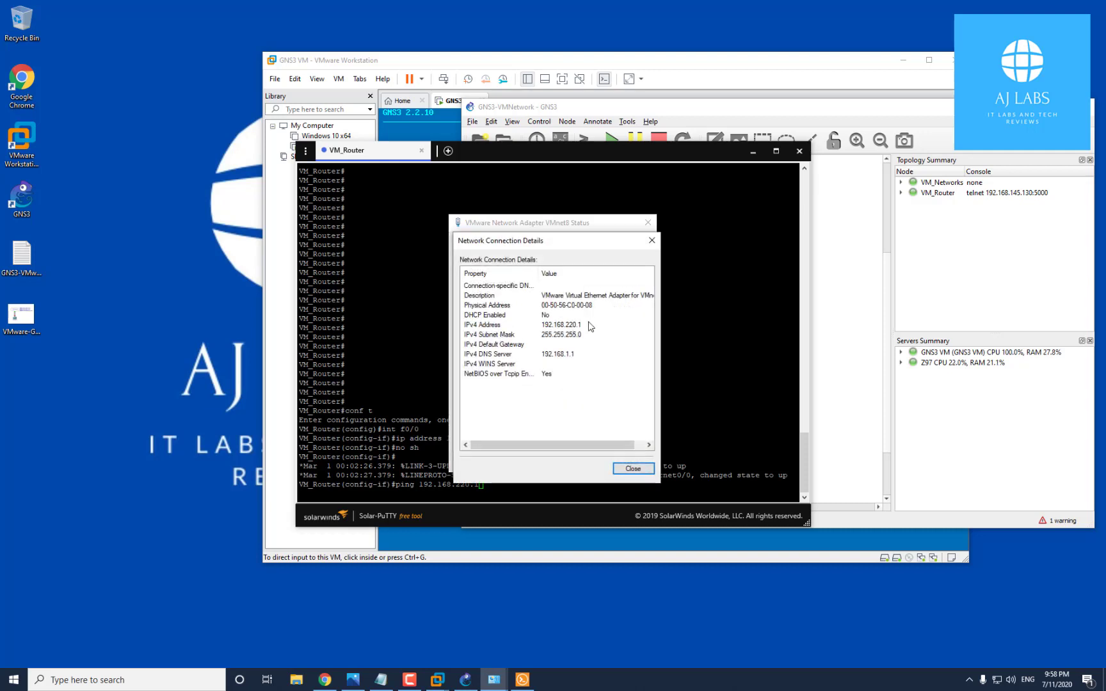
{"action": "left_click", "coordinate": [652, 240]}
{"action": "left_click", "coordinate": [649, 222]}
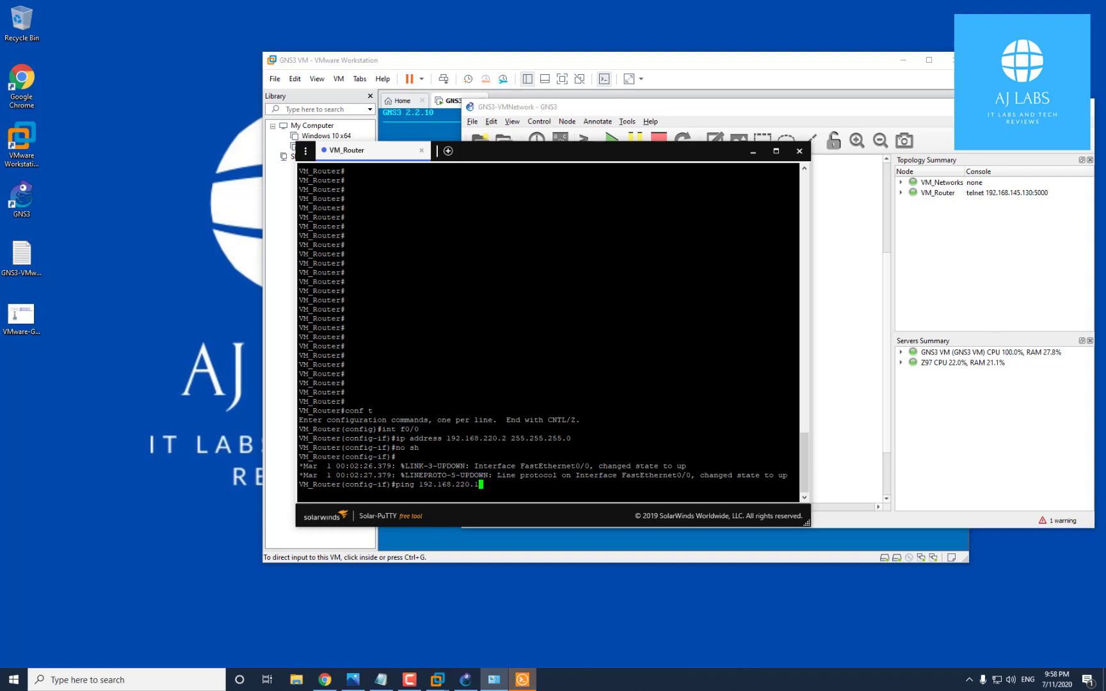
{"action": "key", "text": "Left"}
{"action": "key", "text": "Left"}
{"action": "key", "text": "Left"}
{"action": "key", "text": "Left"}
{"action": "key", "text": "Left"}
{"action": "key", "text": "Left"}
{"action": "key", "text": "Left"}
{"action": "key", "text": "Left"}
{"action": "key", "text": "Left"}
{"action": "key", "text": "Left"}
{"action": "key", "text": "Left"}
{"action": "key", "text": "Left"}
{"action": "key", "text": "Left"}
{"action": "key", "text": "Left"}
{"action": "key", "text": "Left"}
{"action": "key", "text": "Left"}
{"action": "key", "text": "Left"}
{"action": "key", "text": "Left"}
{"action": "type", "text": "do"}
{"action": "key", "text": "Return"}
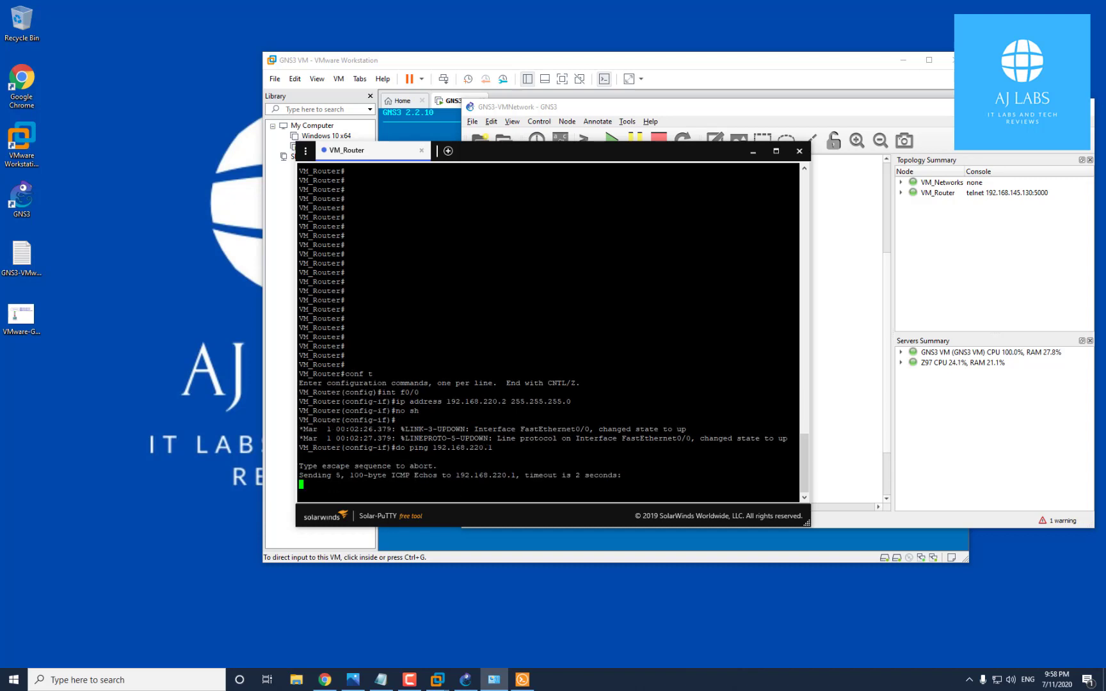
{"action": "left_click_drag", "start_coordinate": [327, 467], "coordinate": [286, 466]}
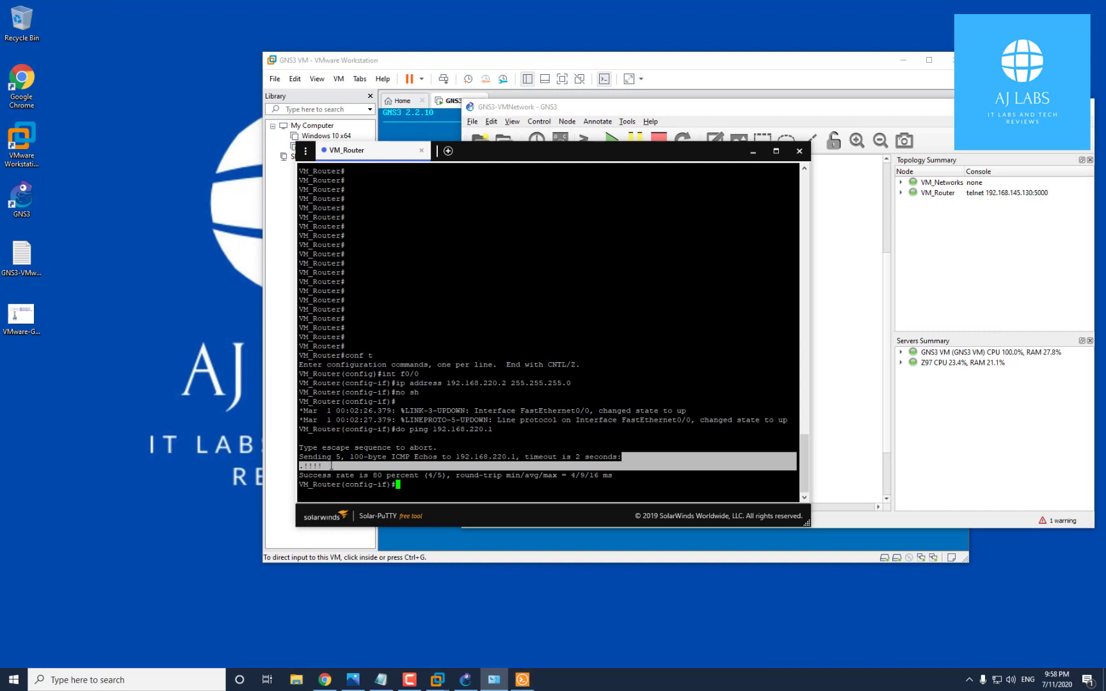
{"action": "left_click", "coordinate": [494, 679]}
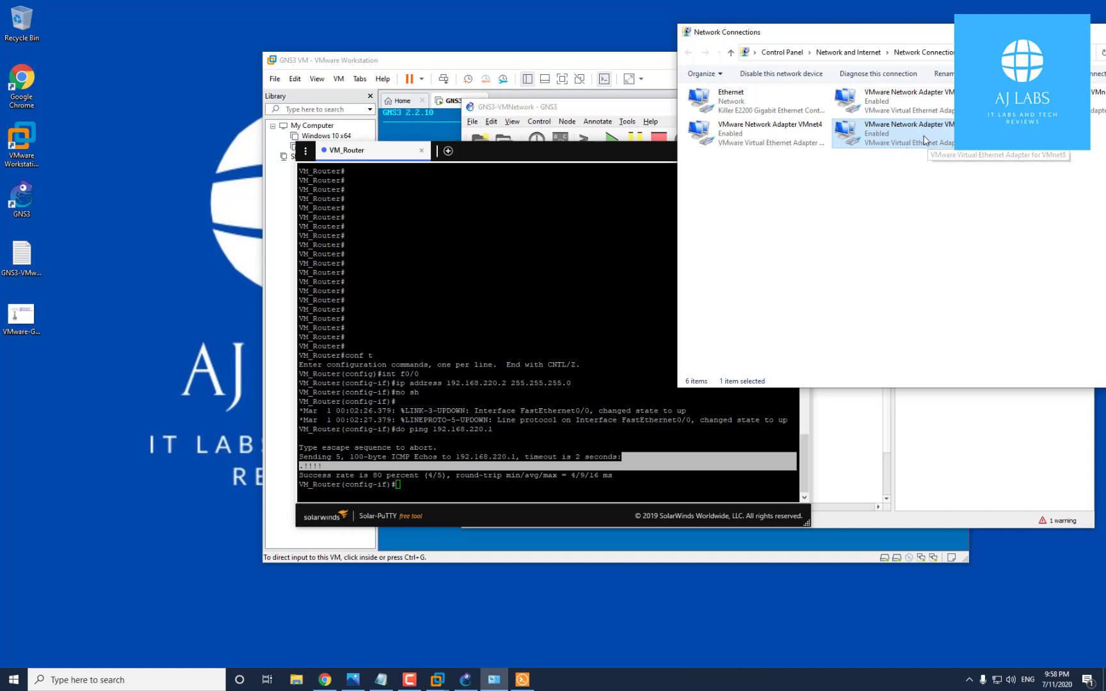
Run 'do sh ip int brie' to confirm f0/0 has 192.168.220.2 and review ports FastEthernet1/2–1/5
{"action": "left_click_drag", "start_coordinate": [898, 32], "coordinate": [1105, 32]}
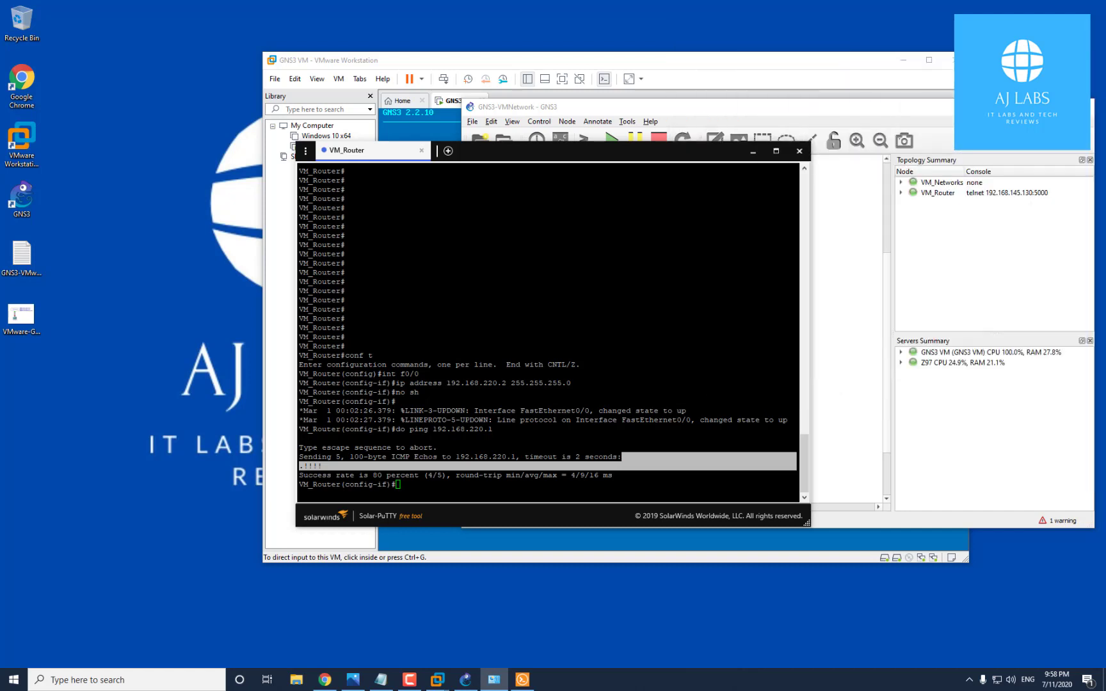
{"action": "left_click", "coordinate": [504, 467]}
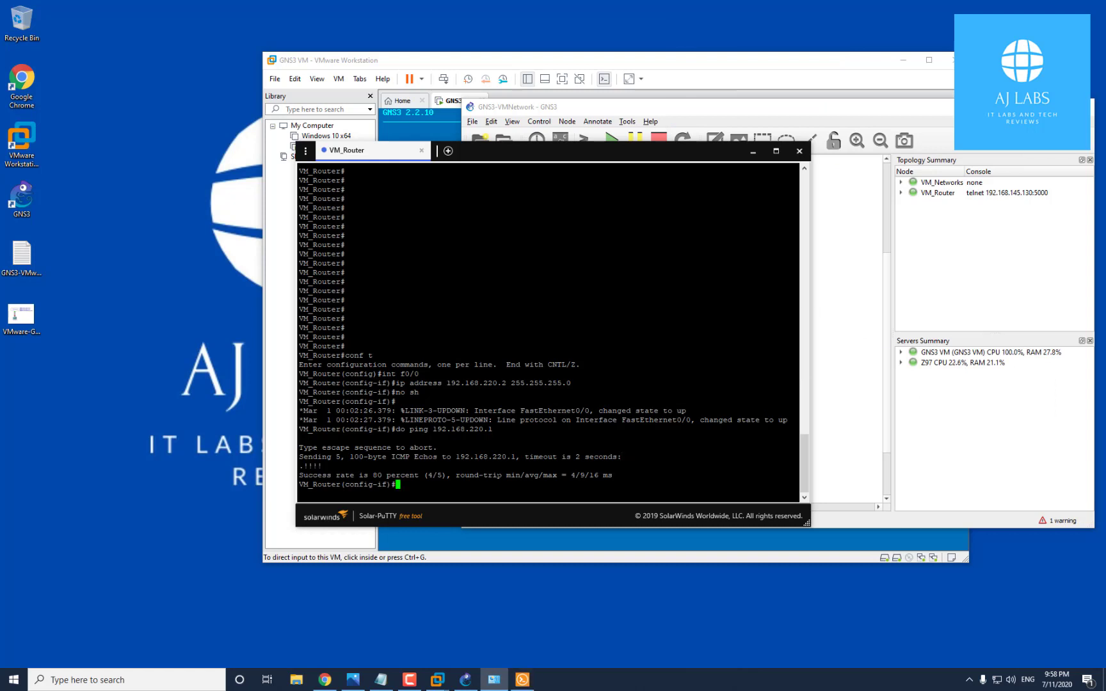
{"action": "type", "text": "sh"}
{"action": "key", "text": "BackSpace"}
{"action": "type", "text": "do"}
{"action": "key", "text": "BackSpace"}
{"action": "key", "text": "BackSpace"}
{"action": "key", "text": "BackSpace"}
{"action": "key", "text": "BackSpace"}
{"action": "type", "text": "do sh ip int brie"}
{"action": "left_click_drag", "start_coordinate": [395, 485], "coordinate": [341, 484]}
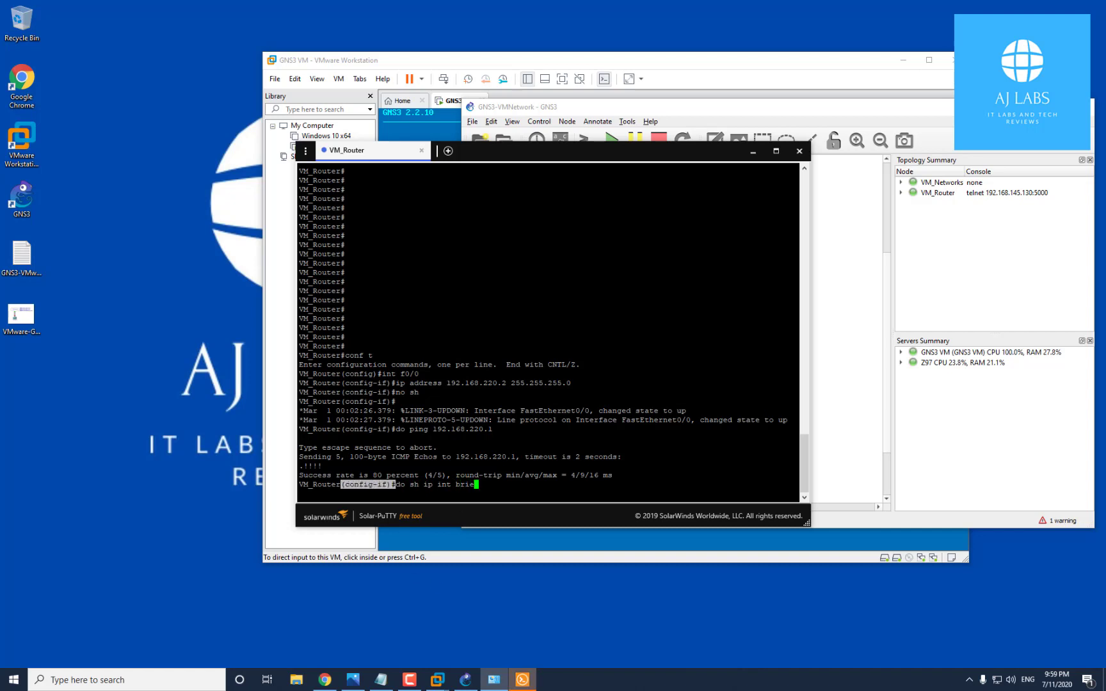
{"action": "left_click", "coordinate": [343, 484]}
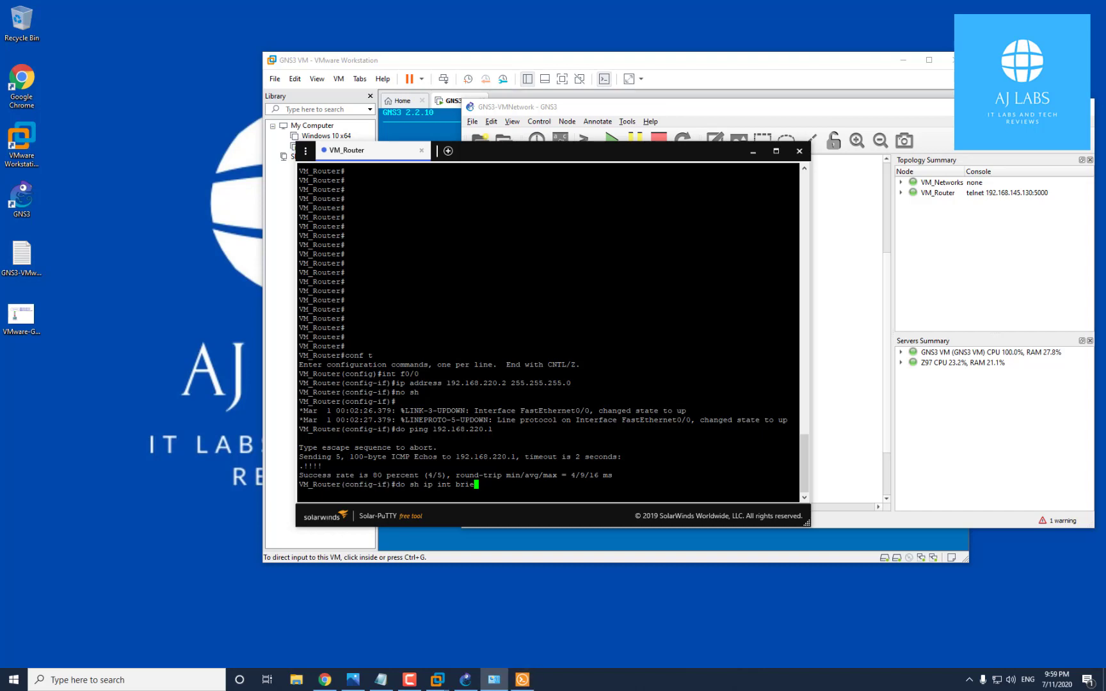
{"action": "type", "text": "do sh ip int brie"}
{"action": "key", "text": "Return"}
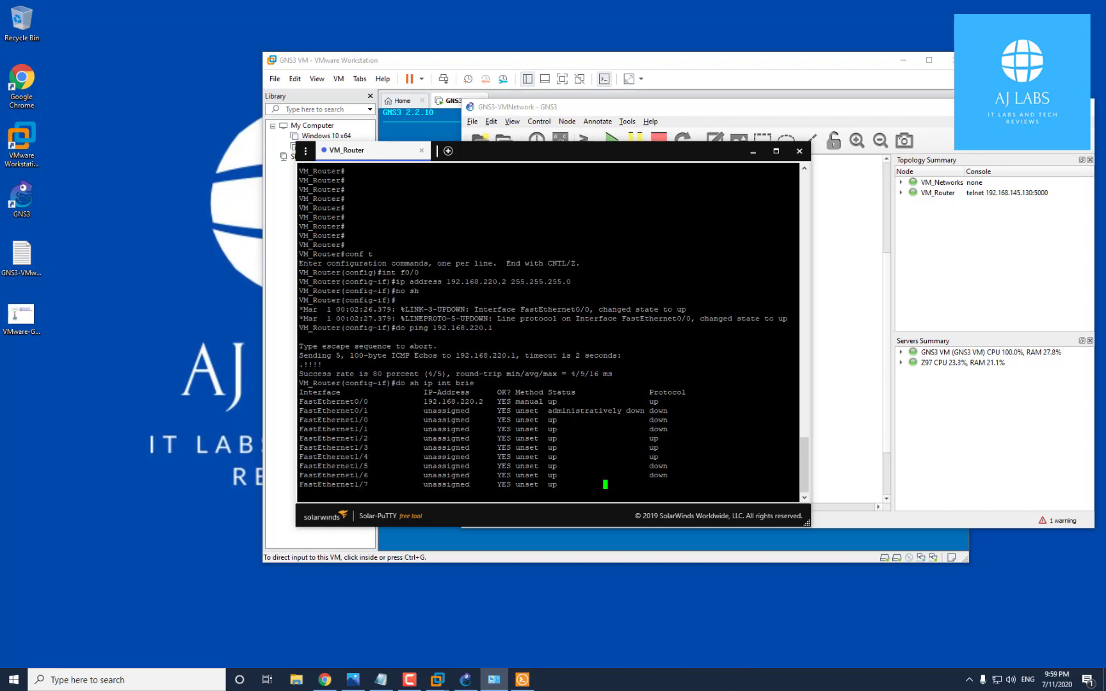
{"action": "left_click_drag", "start_coordinate": [423, 383], "coordinate": [679, 383]}
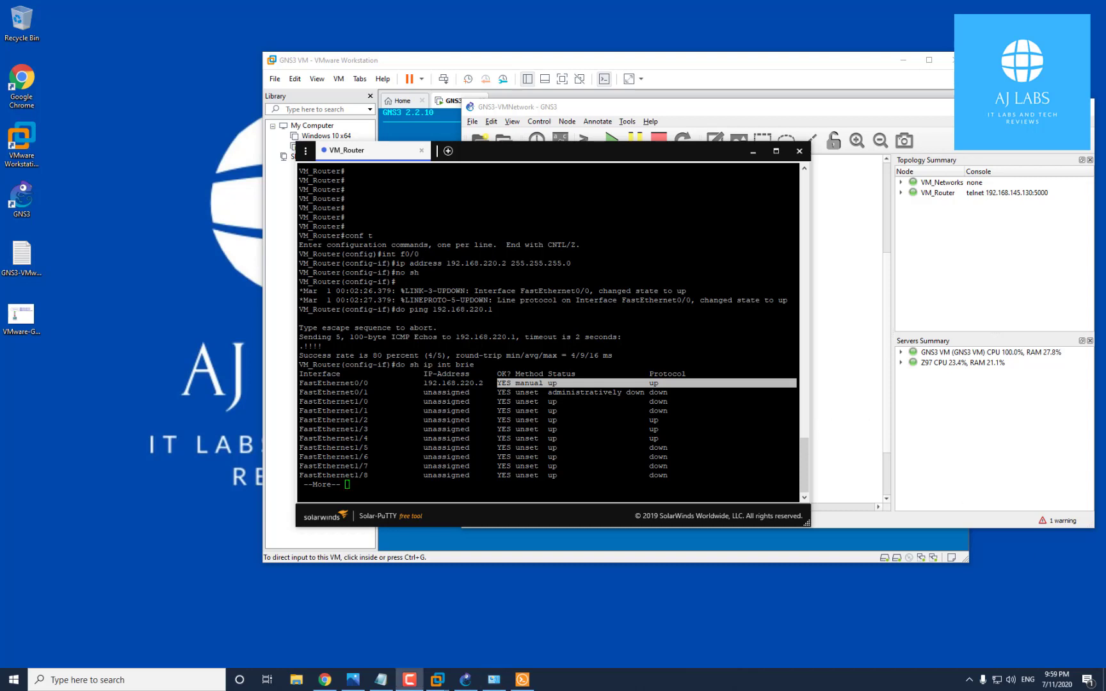
{"action": "left_click_drag", "start_coordinate": [300, 420], "coordinate": [630, 446]}
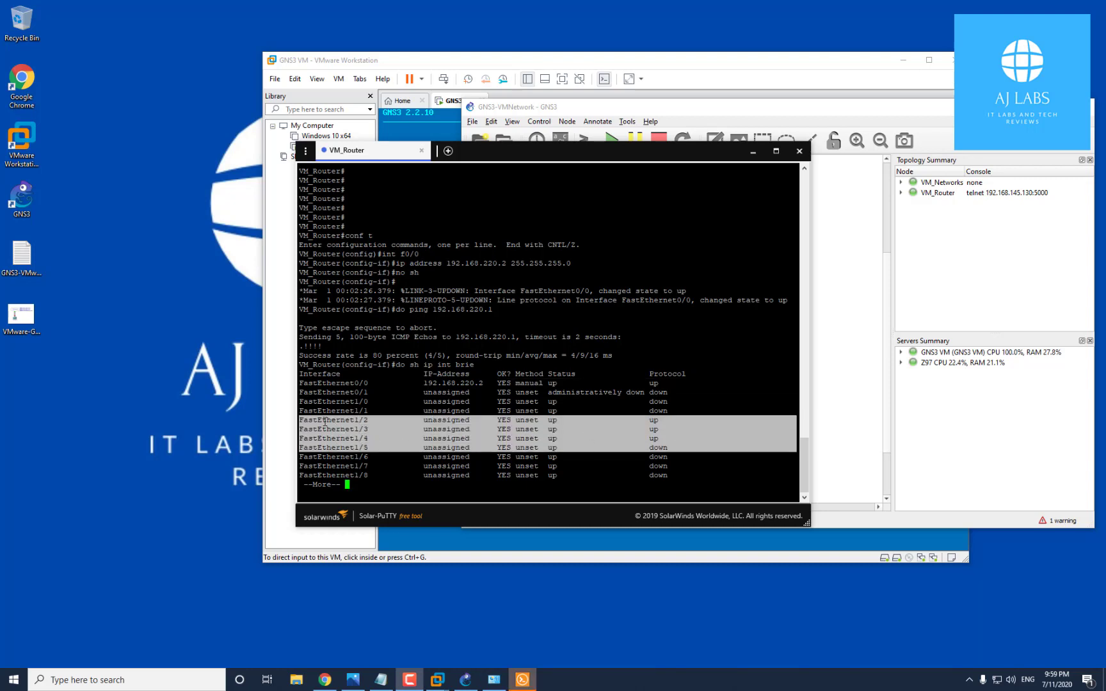
{"action": "left_click", "coordinate": [371, 439]}
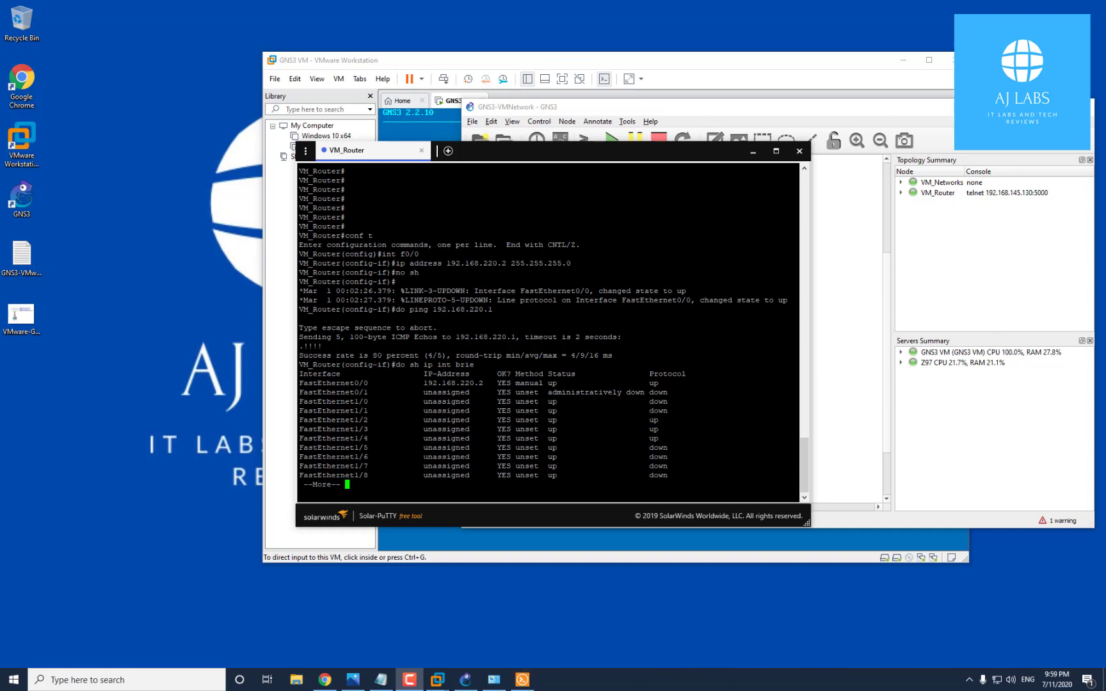
{"action": "key", "text": "space"}
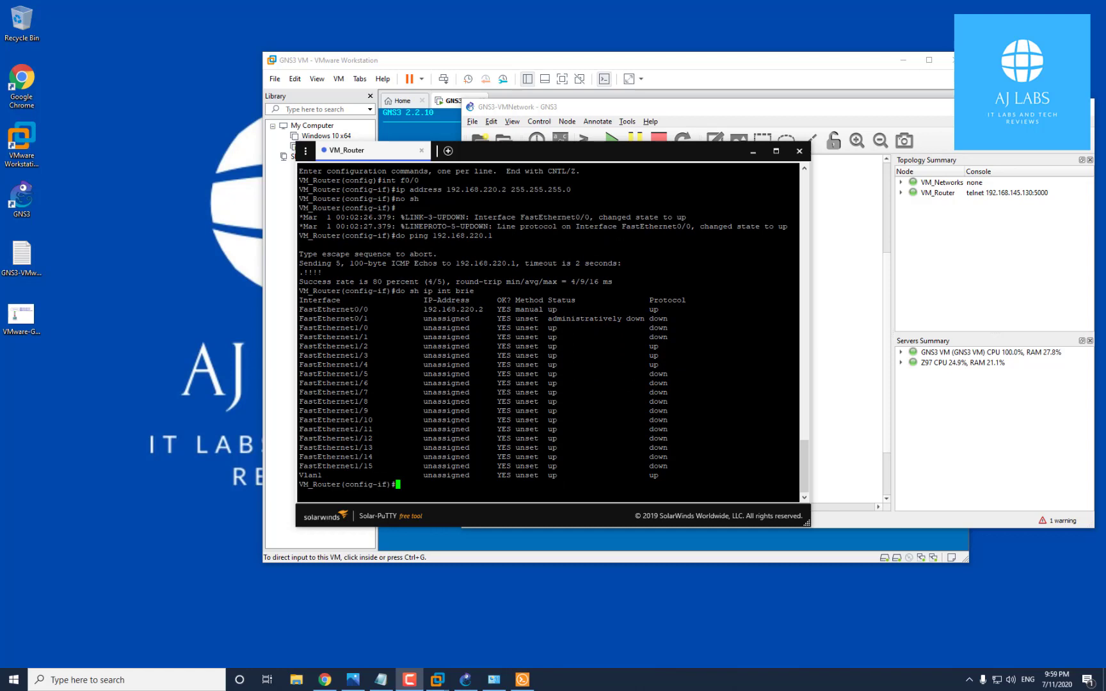
Switch to interface f1/2 and type 'ip address 10.2.2.1 255.255.255.0'
{"action": "type", "text": "int f1/2"}
{"action": "key", "text": "Return"}
{"action": "type", "text": "i"}
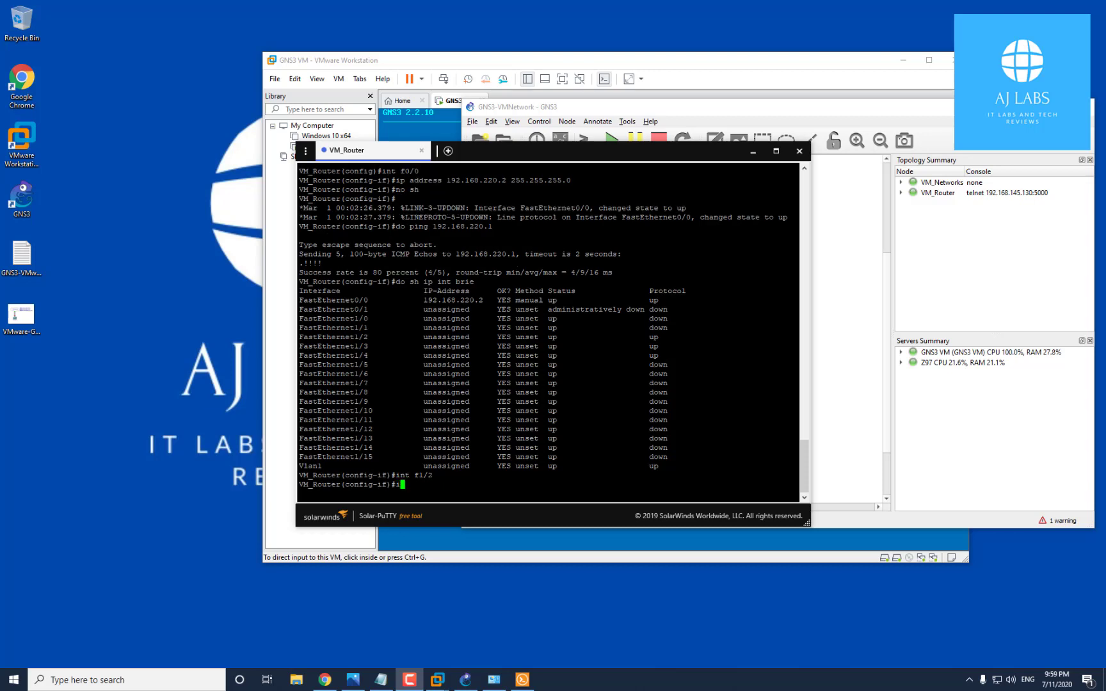
{"action": "type", "text": "p address 10.2.2.1 255.255.255.0"}
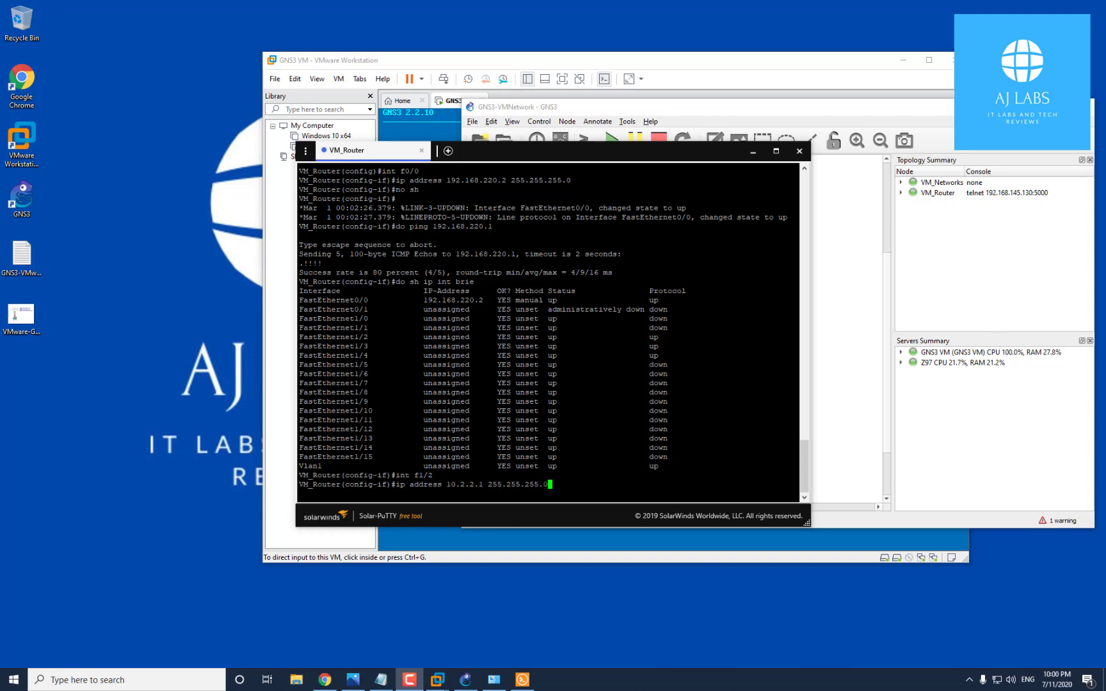
{"action": "left_click", "coordinate": [493, 680]}
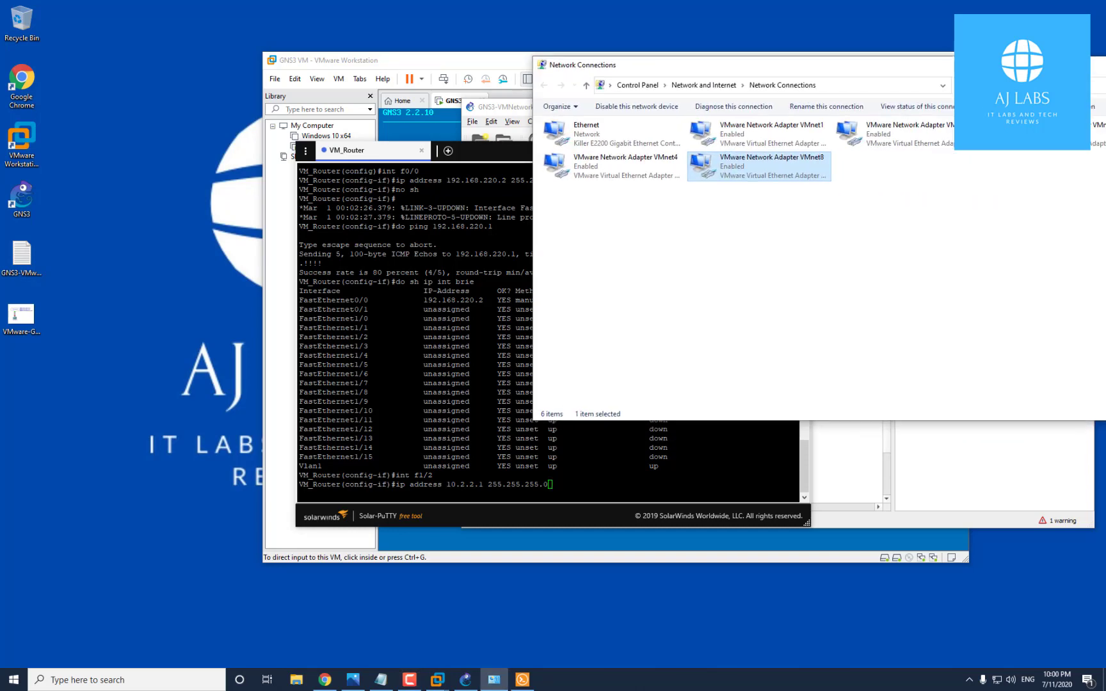
Verify VMnet2 uses IPv4 10.2.2.2, mask 255.255.255.0, gateway 10.2.2.1, then close all dialogs
{"action": "left_click", "coordinate": [893, 131]}
{"action": "right_click", "coordinate": [892, 131]}
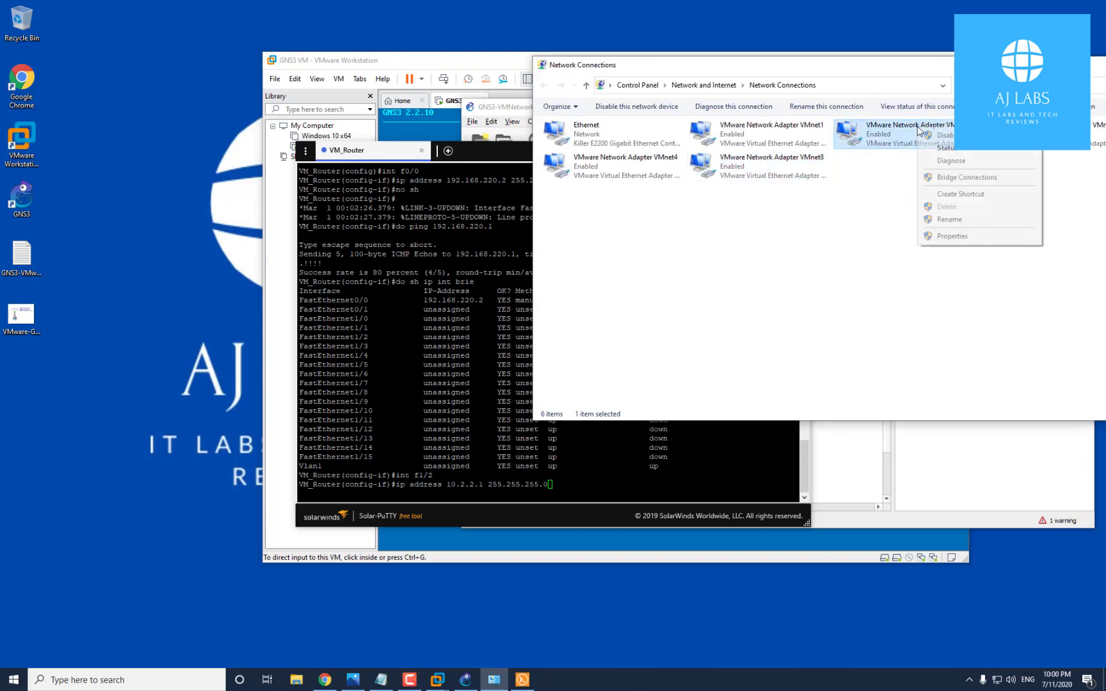
{"action": "left_click", "coordinate": [946, 152]}
{"action": "left_click", "coordinate": [490, 333]}
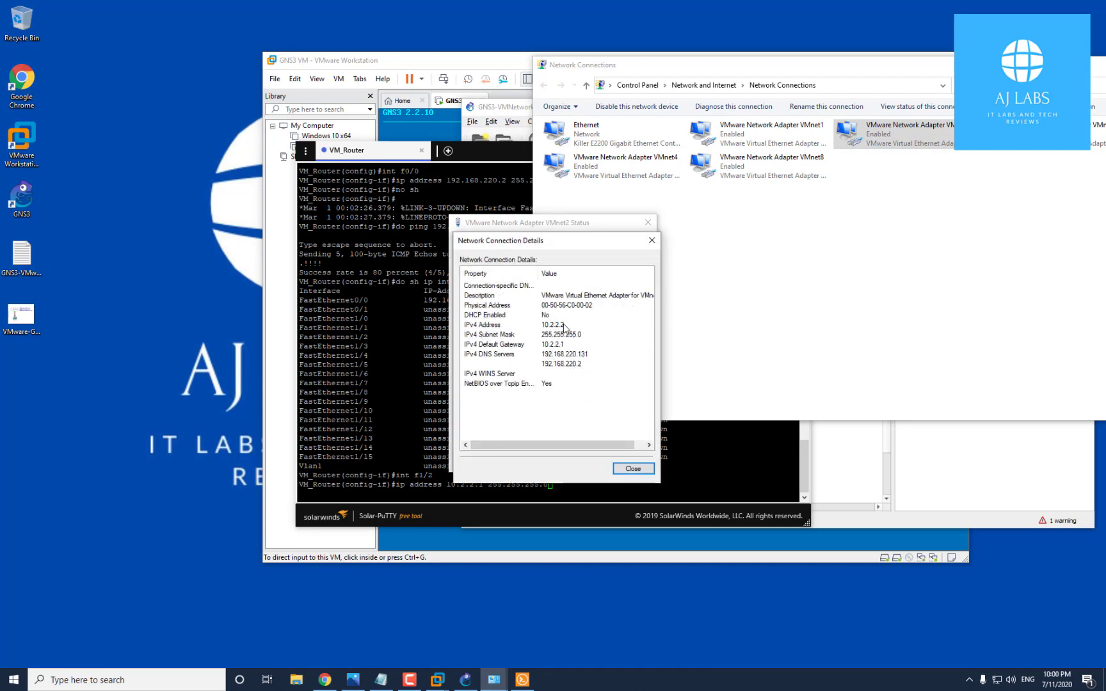
{"action": "left_click", "coordinate": [556, 326]}
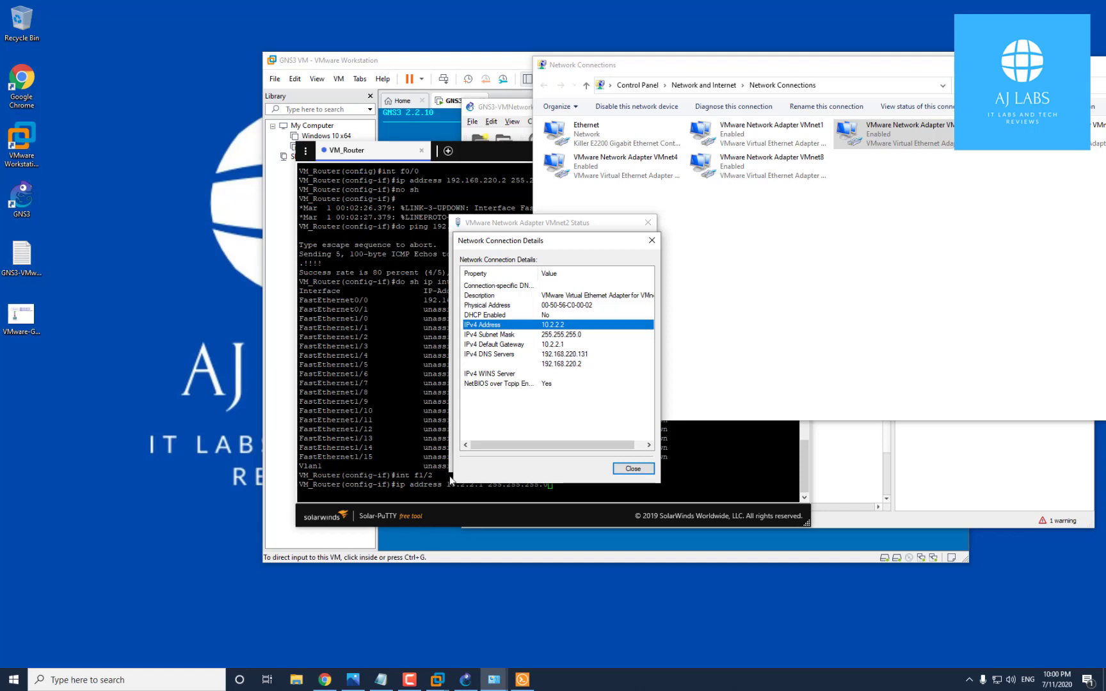
{"action": "left_click", "coordinate": [637, 469]}
{"action": "left_click", "coordinate": [648, 224]}
{"action": "left_click", "coordinate": [1097, 64]}
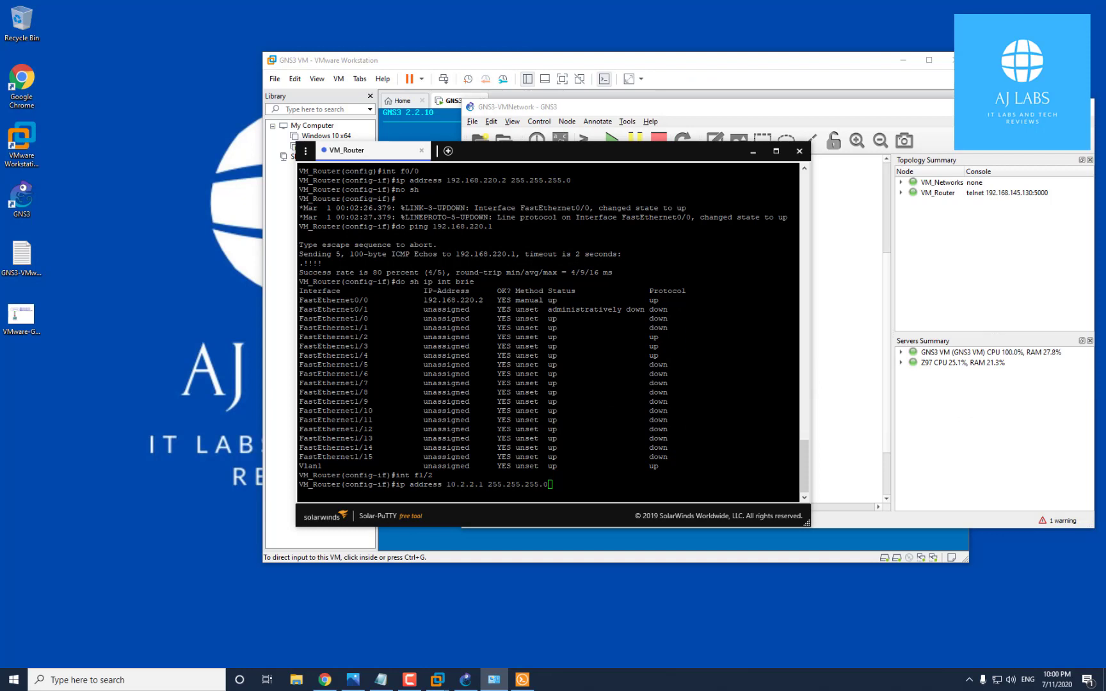
After the L2 links error, make FastEthernet1/2 a routed port with no switchport
{"action": "key", "text": "Return"}
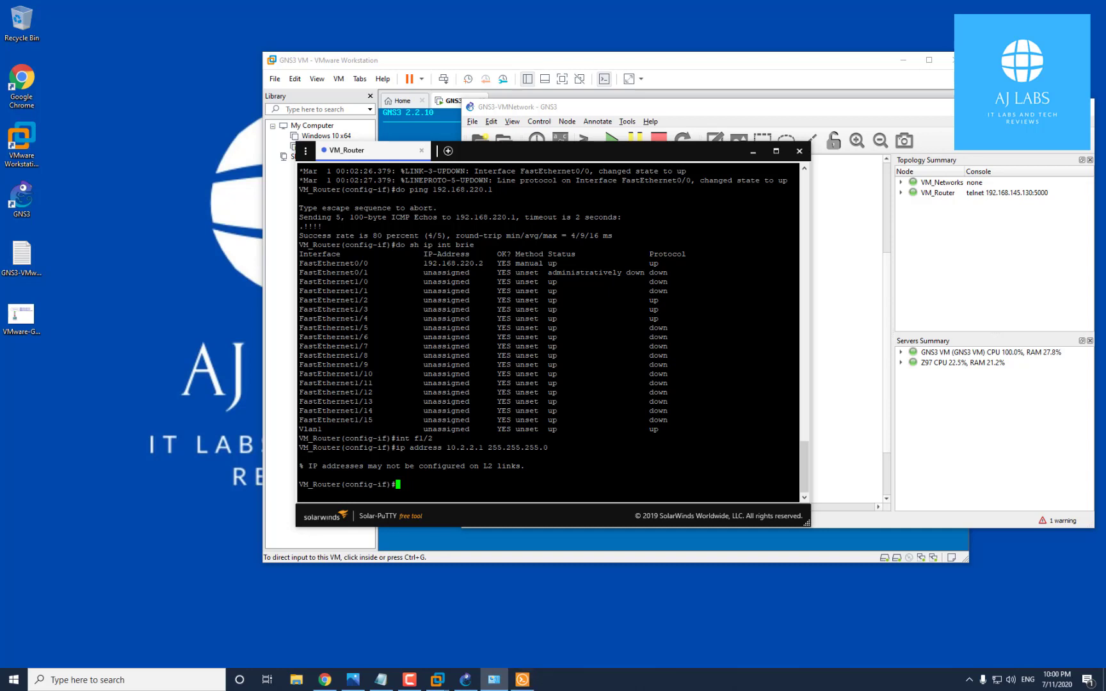
{"action": "type", "text": "no swi"}
{"action": "key", "text": "Tab"}
{"action": "key", "text": "Return"}
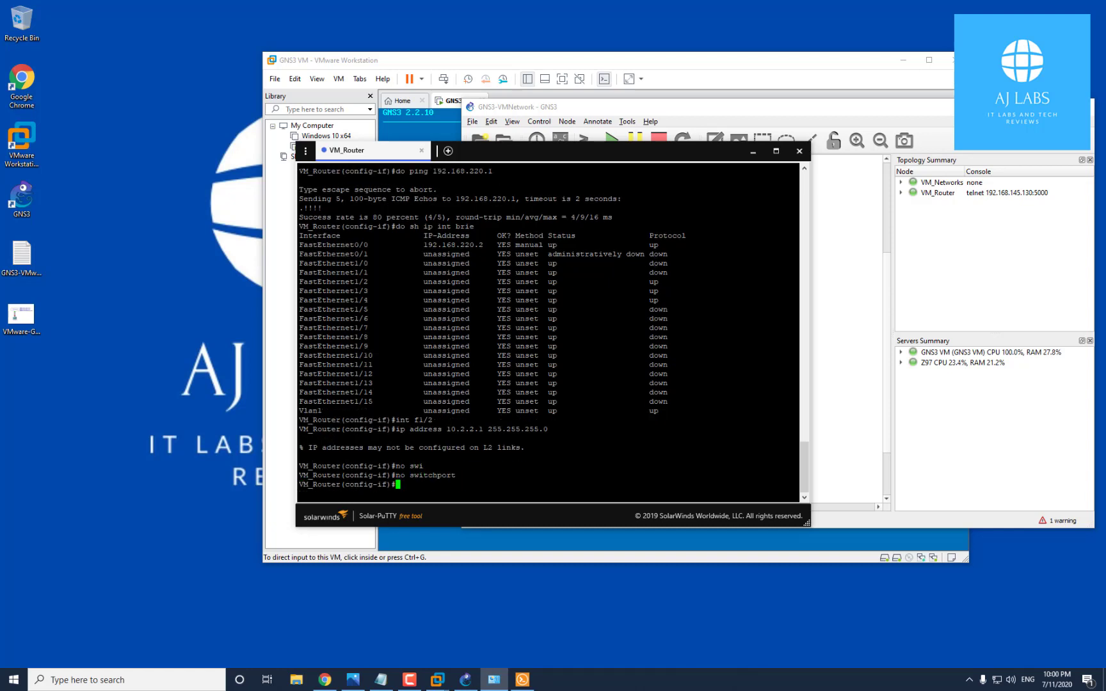
{"action": "left_click_drag", "start_coordinate": [395, 475], "coordinate": [456, 475]}
{"action": "left_click", "coordinate": [457, 475]}
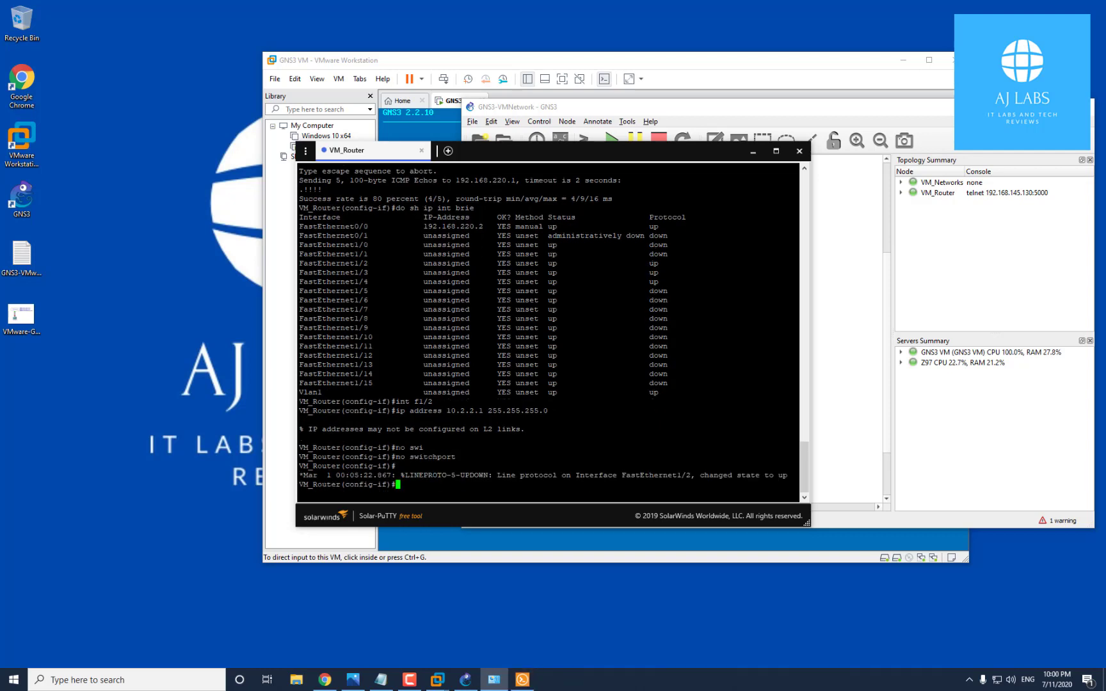
{"action": "left_click_drag", "start_coordinate": [312, 429], "coordinate": [525, 429]}
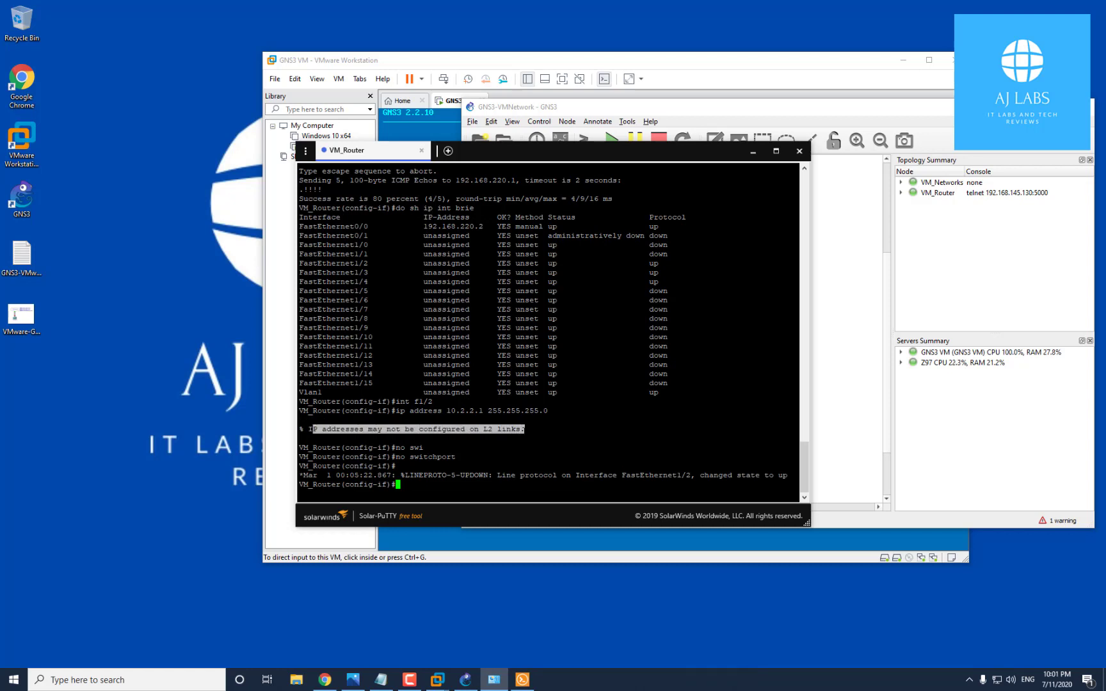
{"action": "left_click_drag", "start_coordinate": [391, 457], "coordinate": [458, 457]}
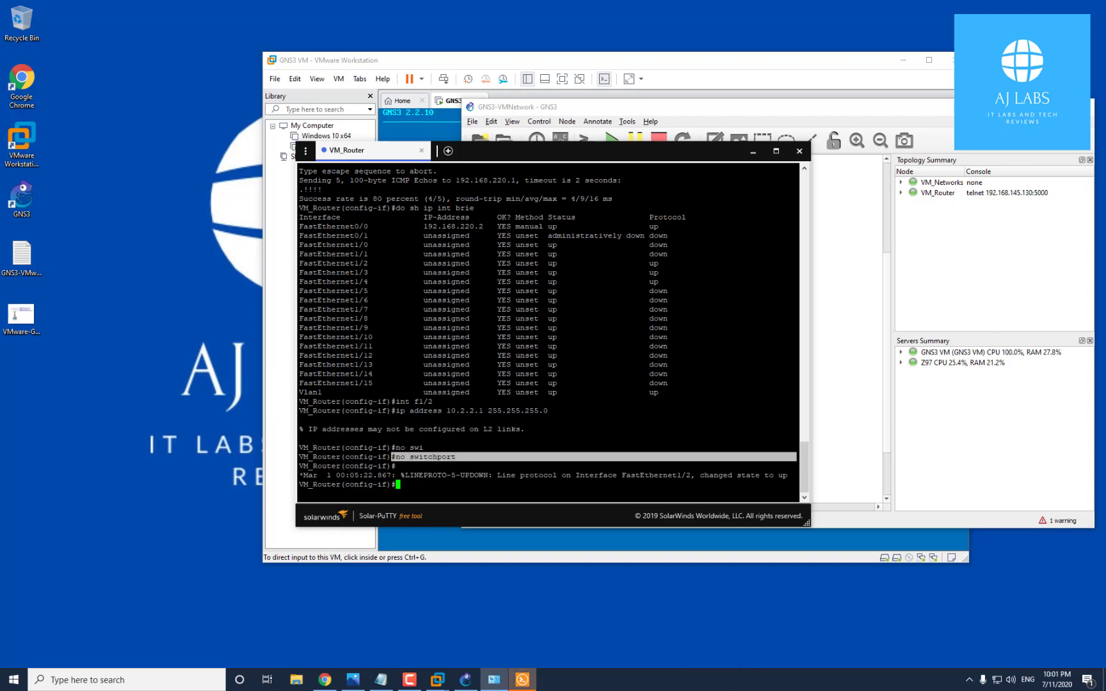
{"action": "left_click", "coordinate": [458, 456]}
Reapply 10.2.2.1 255.255.255.0 to f1/2 and ping 10.2.2.2 successfully
{"action": "key", "text": "Up"}
{"action": "key", "text": "Up"}
{"action": "key", "text": "Up"}
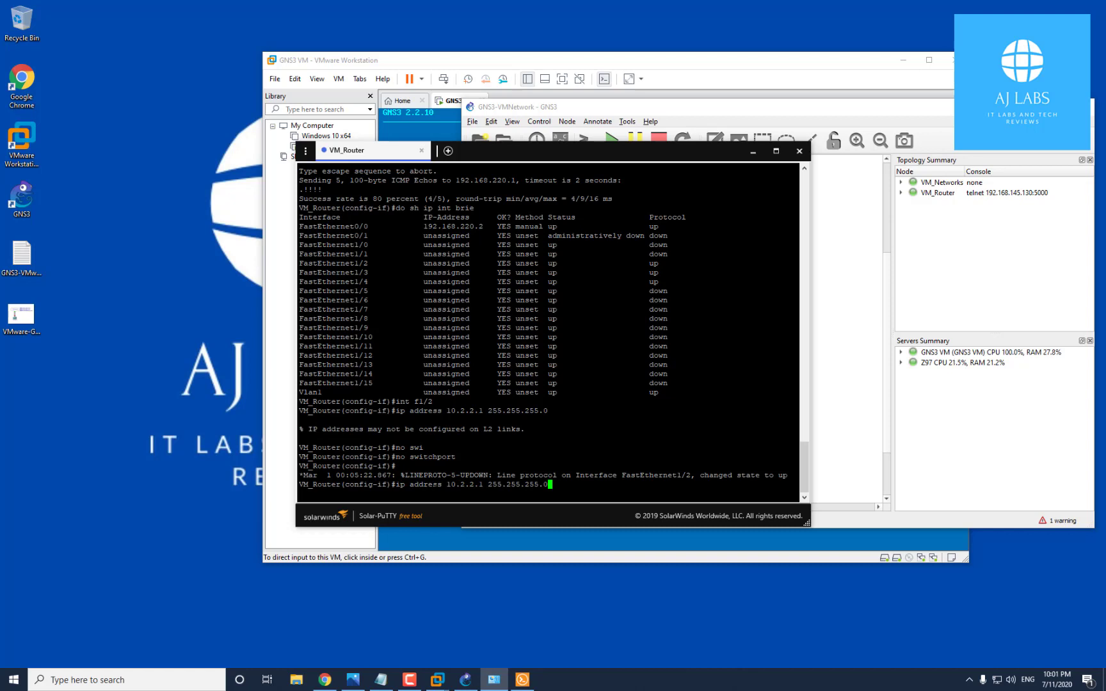
{"action": "key", "text": "Return"}
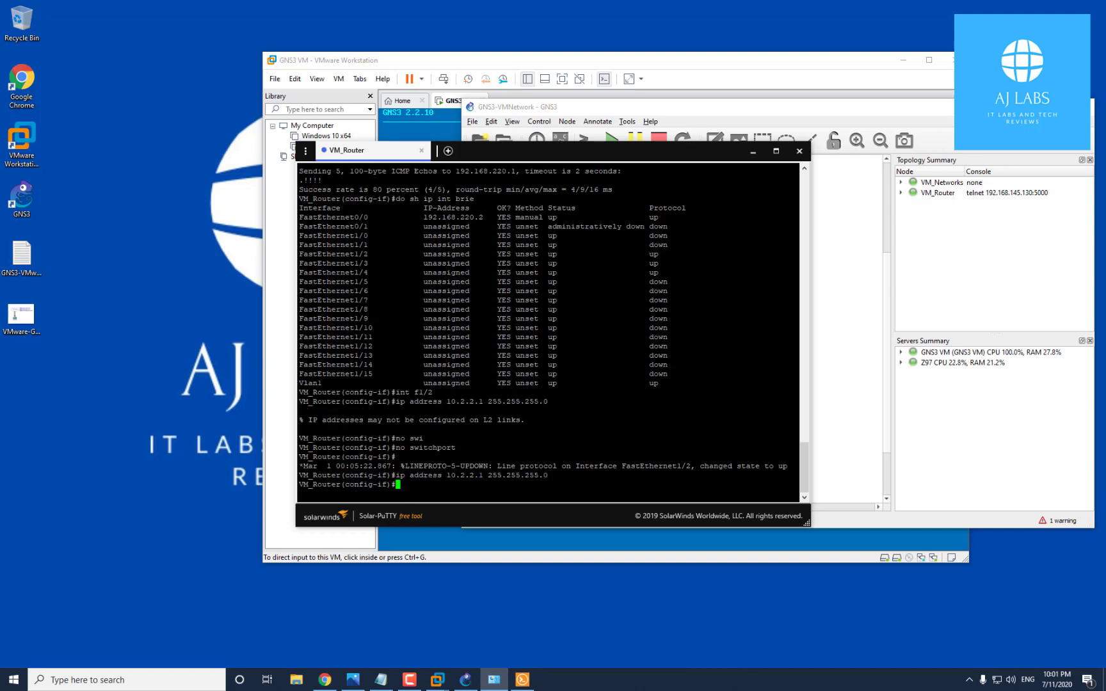
{"action": "type", "text": "do ping 10.2.2.2"}
{"action": "key", "text": "Return"}
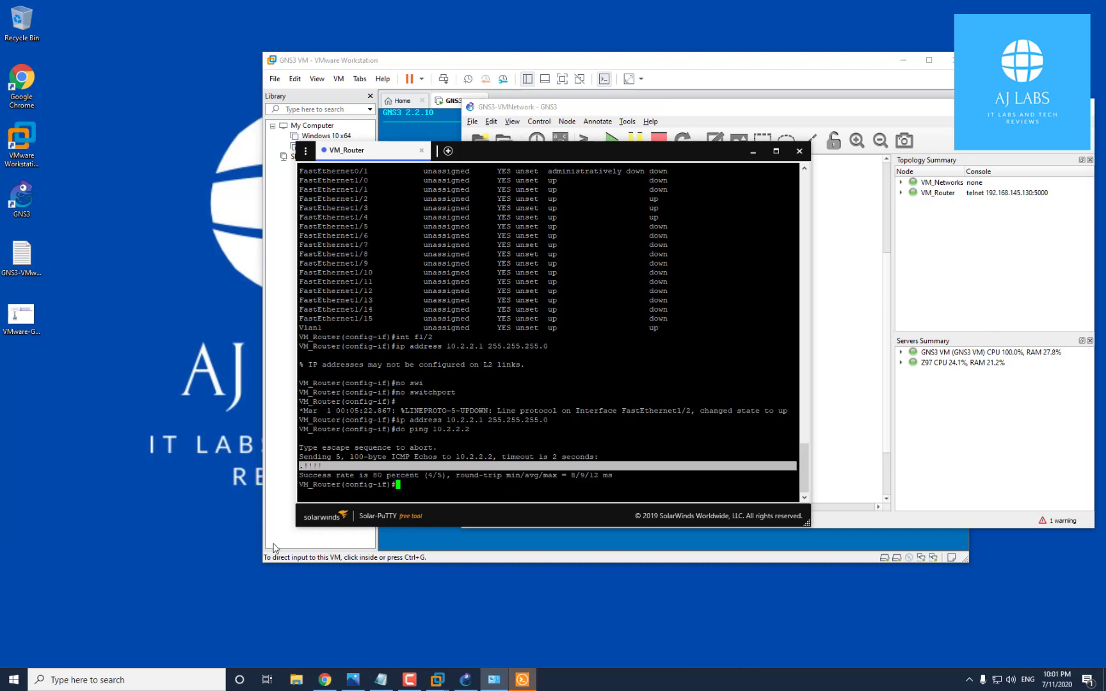
{"action": "left_click_drag", "start_coordinate": [682, 148], "coordinate": [904, 336]}
{"action": "left_click_drag", "start_coordinate": [845, 387], "coordinate": [763, 394]}
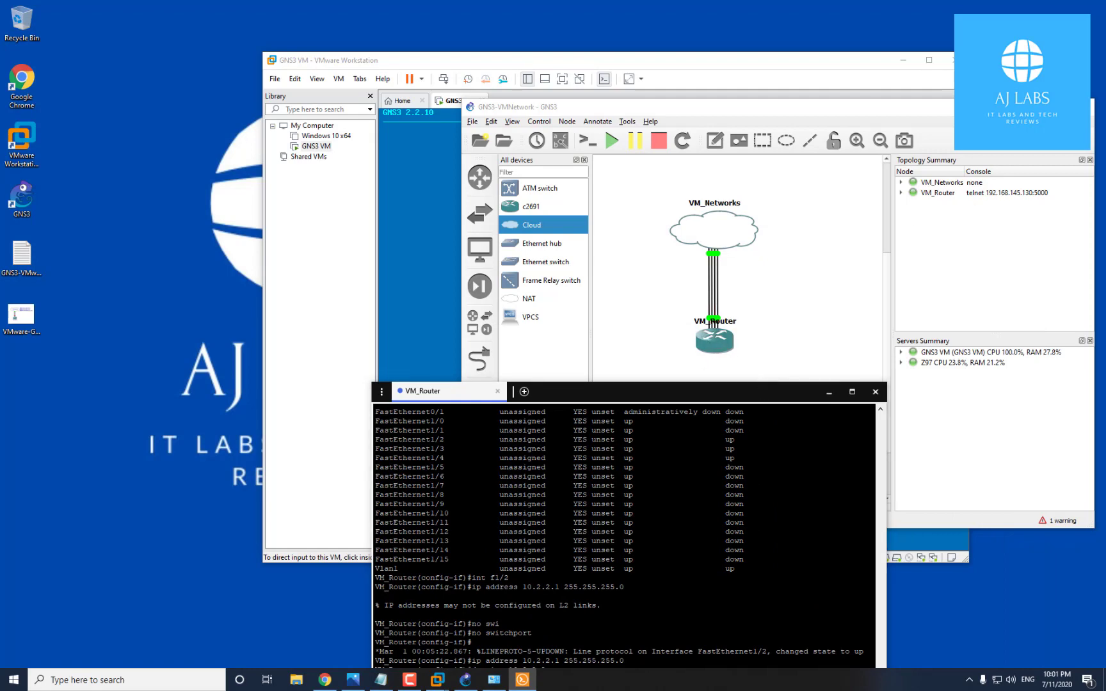
{"action": "left_click", "coordinate": [494, 680]}
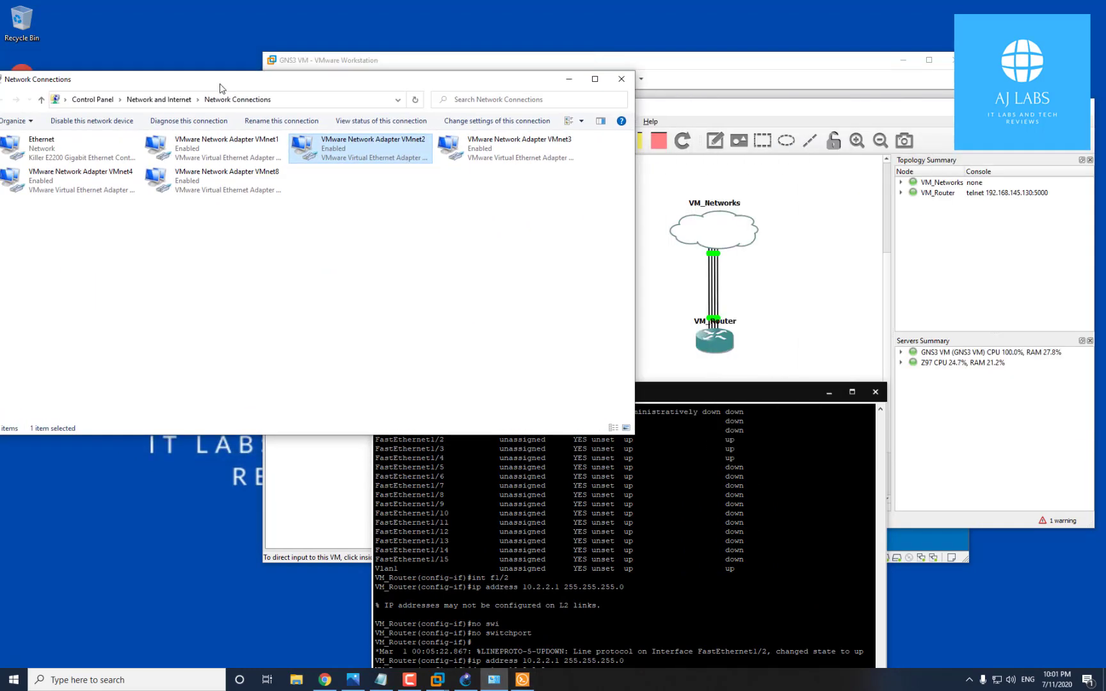
Look over the VMware adapters, selecting VMnet8, then minimize Network Connections
{"action": "left_click_drag", "start_coordinate": [225, 94], "coordinate": [212, 87]}
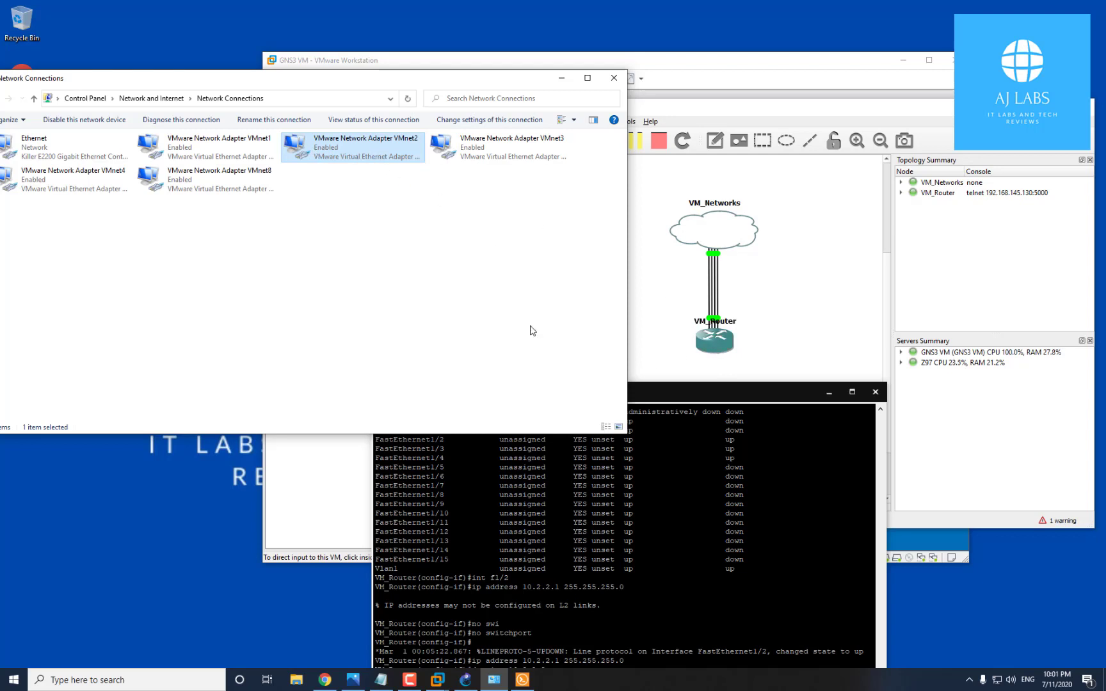
{"action": "left_click", "coordinate": [221, 183]}
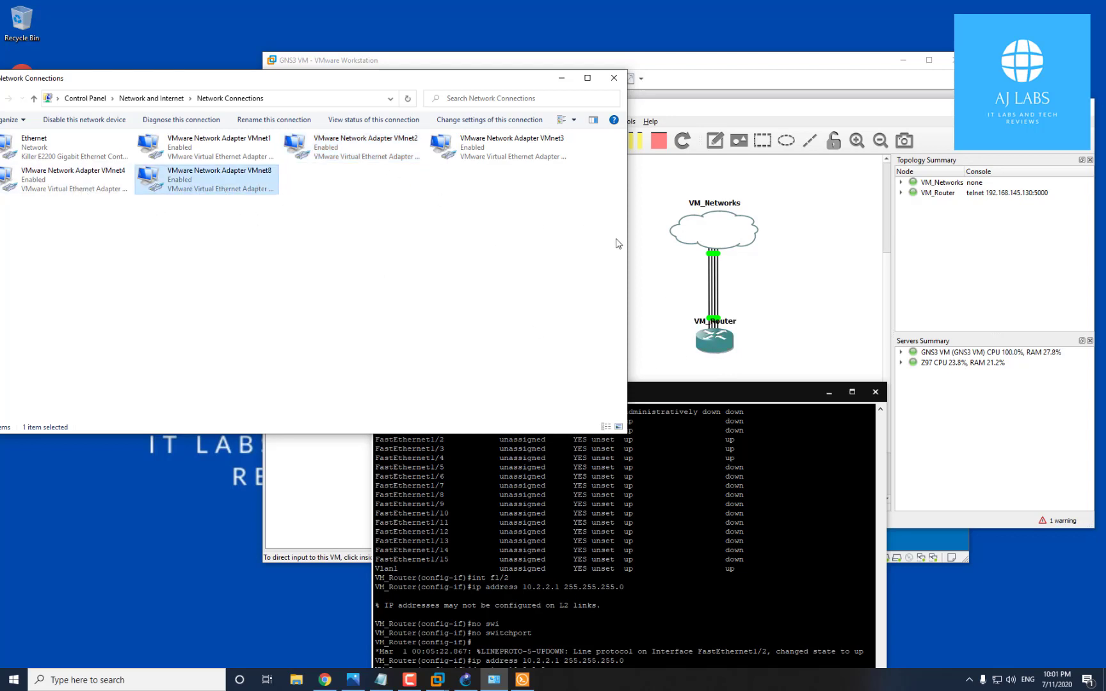
{"action": "left_click", "coordinate": [561, 78]}
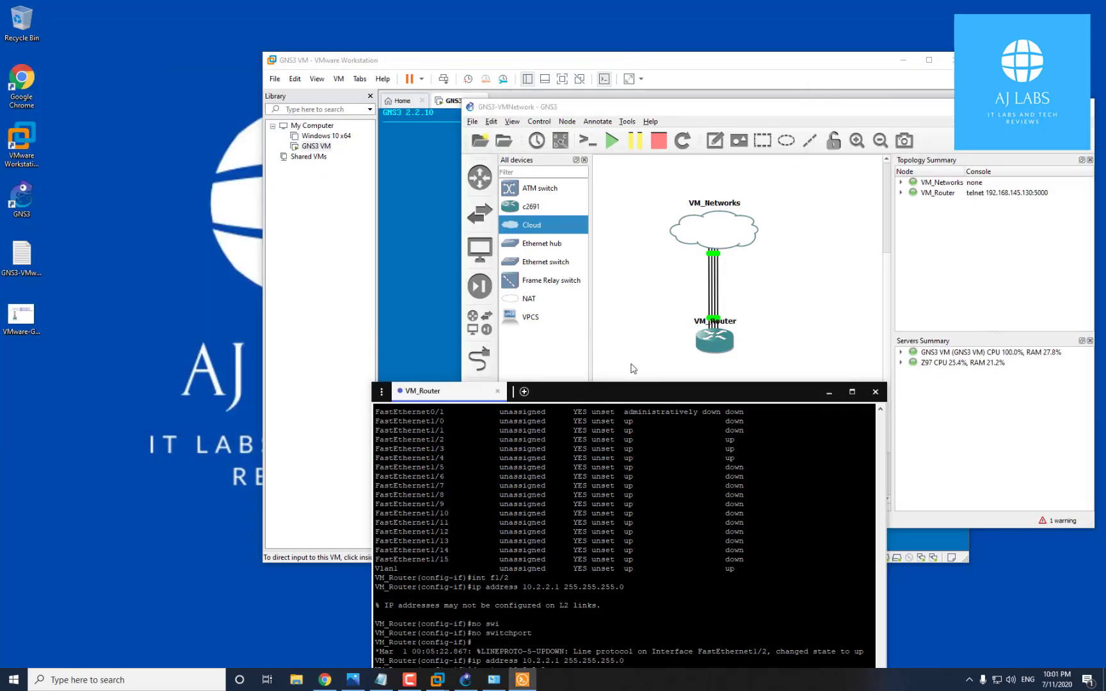
Make FastEthernet1/3 a routed port with address 10.3.3.1 255.255.255.0
{"action": "left_click_drag", "start_coordinate": [767, 398], "coordinate": [659, 230]}
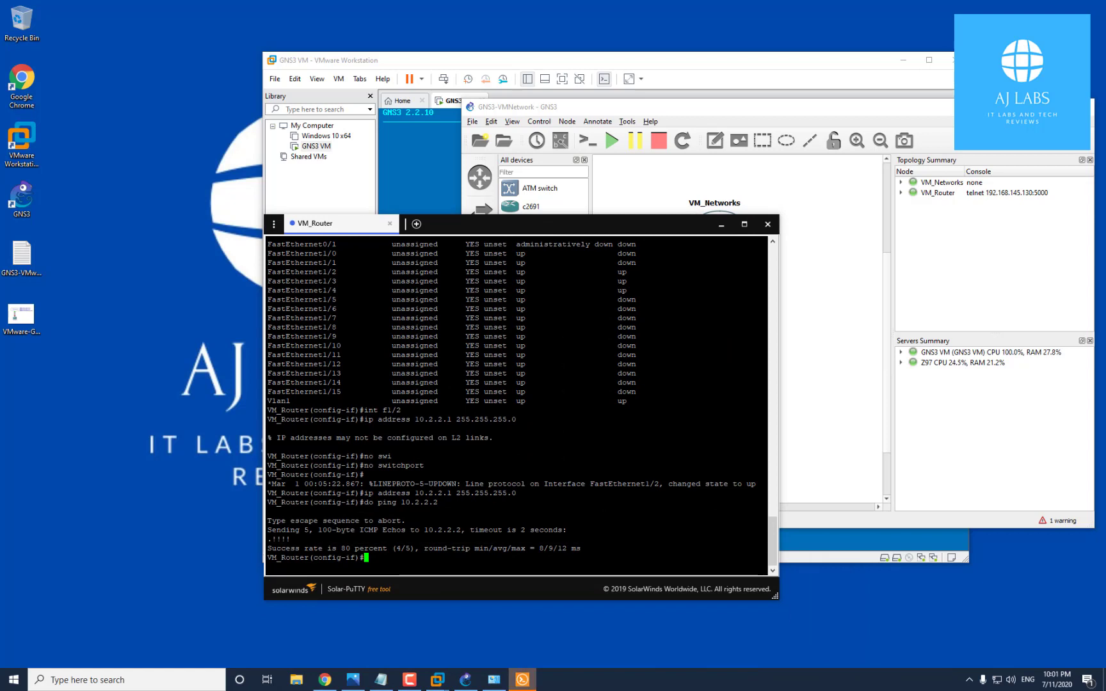
{"action": "type", "text": "conf t"}
{"action": "key", "text": "Return"}
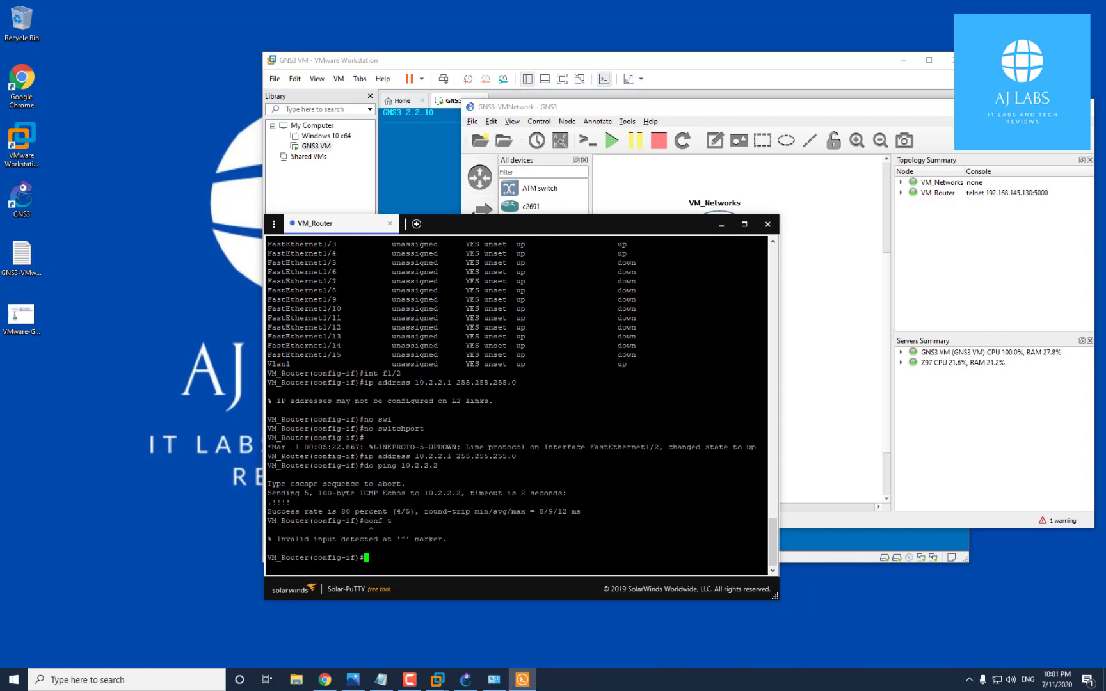
{"action": "type", "text": "int f1/3"}
{"action": "key", "text": "Return"}
{"action": "type", "text": "no swi"}
{"action": "key", "text": "Tab"}
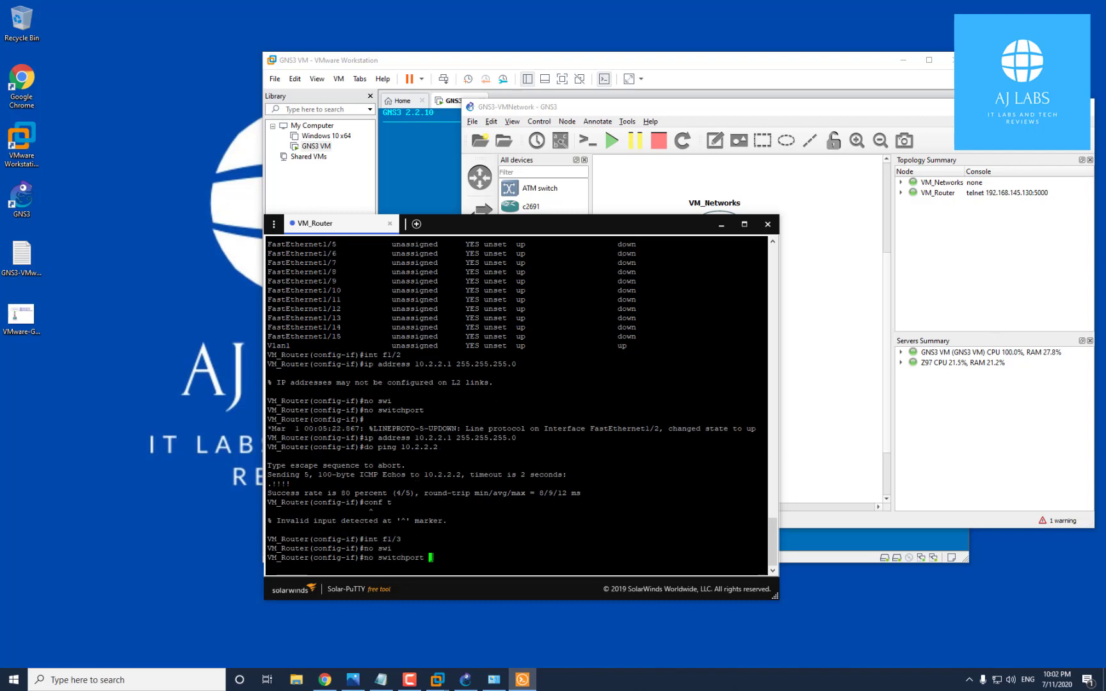
{"action": "key", "text": "Return"}
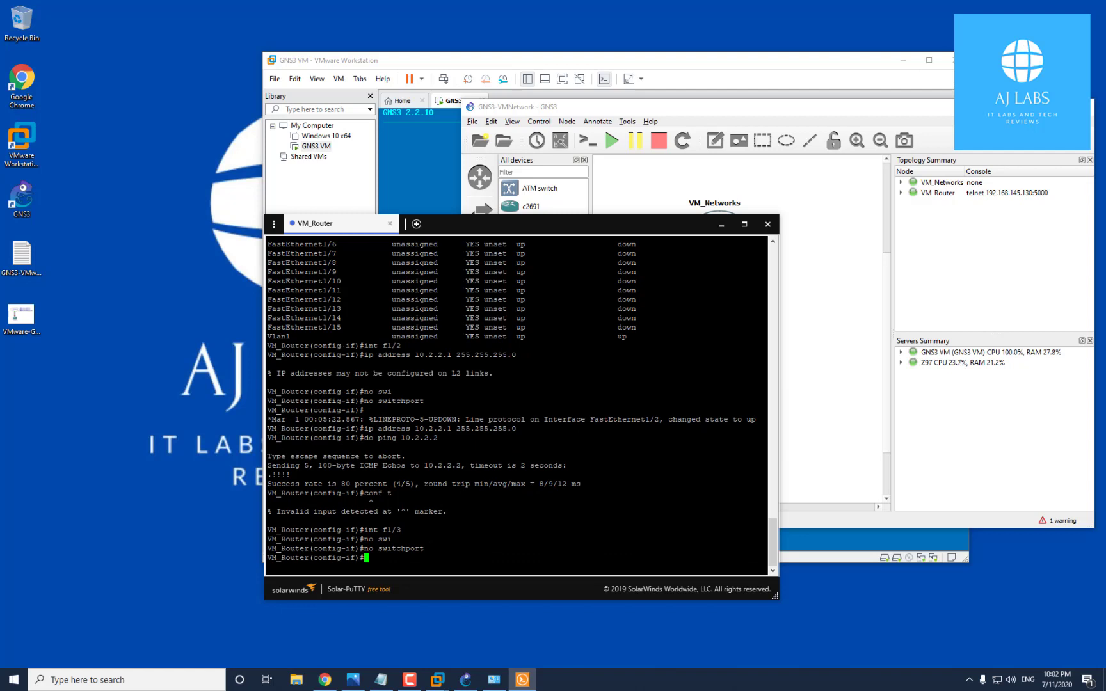
{"action": "key", "text": "Up"}
{"action": "key", "text": "Up"}
{"action": "key", "text": "Up"}
{"action": "key", "text": "Up"}
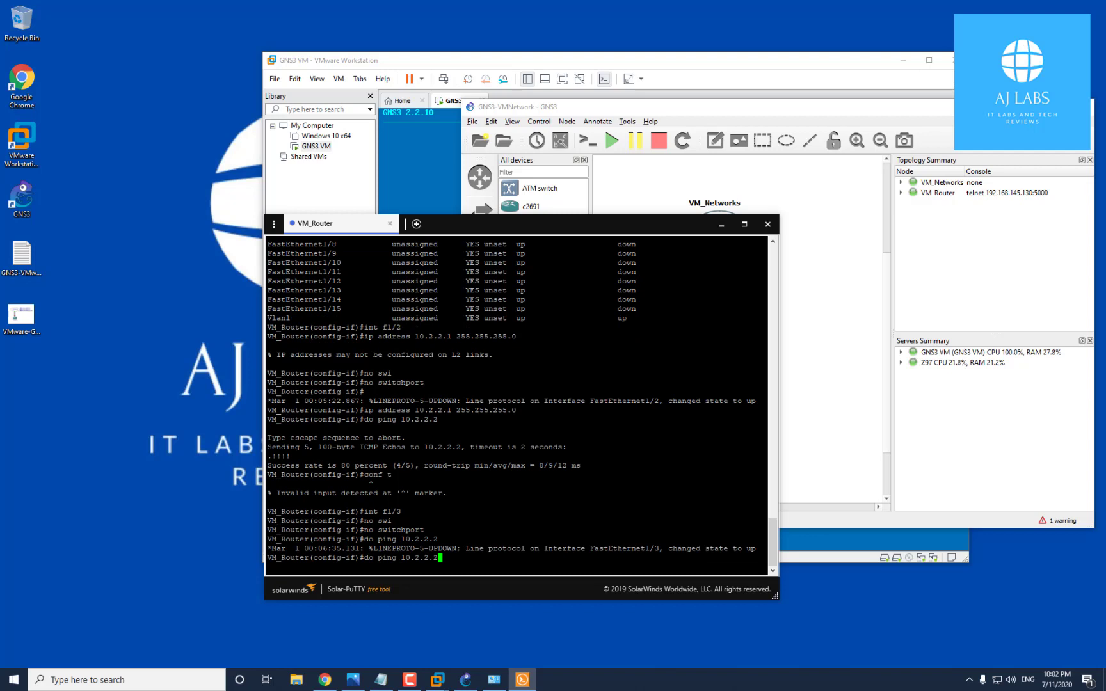
{"action": "key", "text": "Up"}
{"action": "key", "text": "Up"}
{"action": "key", "text": "Up"}
{"action": "key", "text": "Up"}
{"action": "key", "text": "Up"}
{"action": "key", "text": "Up"}
{"action": "key", "text": "Left"}
{"action": "key", "text": "Left"}
{"action": "key", "text": "Left"}
{"action": "key", "text": "Left"}
{"action": "key", "text": "Left"}
{"action": "key", "text": "Left"}
{"action": "key", "text": "Left"}
{"action": "key", "text": "Left"}
{"action": "key", "text": "Left"}
{"action": "key", "text": "BackSpace"}
{"action": "key", "text": "BackSpace"}
{"action": "key", "text": "BackSpace"}
{"action": "key", "text": "BackSpace"}
{"action": "key", "text": "Left"}
{"action": "key", "text": "Left"}
{"action": "key", "text": "Left"}
{"action": "key", "text": "BackSpace"}
{"action": "type", "text": "3"}
{"action": "key", "text": "Left"}
{"action": "key", "text": "Left"}
{"action": "key", "text": "BackSpace"}
{"action": "type", "text": "3"}
{"action": "key", "text": "Return"}
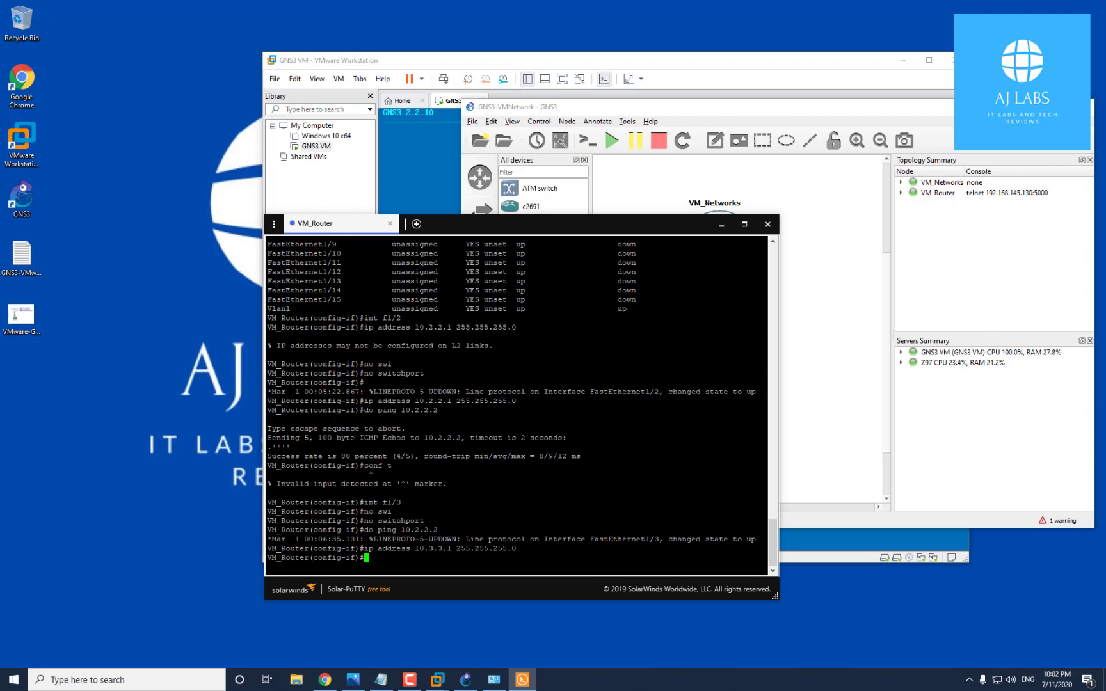
Make FastEthernet1/4 a routed port with 10.4.4.1 255.255.255.0, then exit with end
{"action": "type", "text": "int f1/4"}
{"action": "key", "text": "Return"}
{"action": "key", "text": "Up"}
{"action": "key", "text": "Up"}
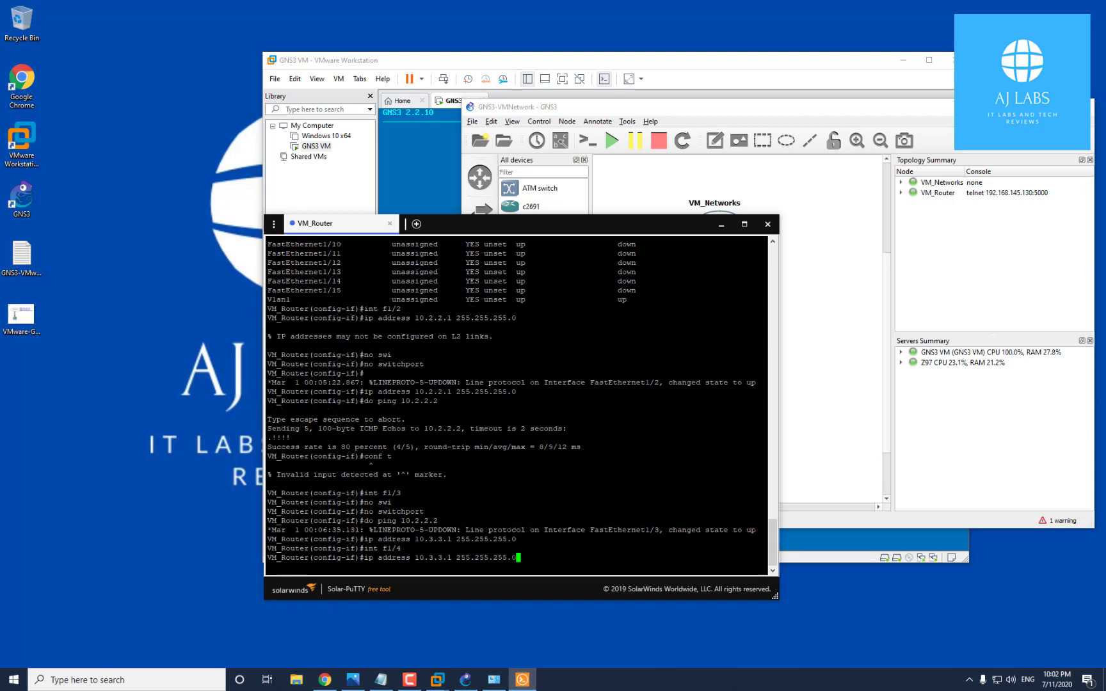
{"action": "key", "text": "Up"}
{"action": "key", "text": "Up"}
{"action": "key", "text": "Return"}
{"action": "key", "text": "Up"}
{"action": "key", "text": "Up"}
{"action": "key", "text": "Up"}
{"action": "key", "text": "Left"}
{"action": "key", "text": "Return"}
{"action": "key", "text": "Up"}
{"action": "key", "text": "Left"}
{"action": "key", "text": "Left"}
{"action": "key", "text": "Left"}
{"action": "key", "text": "Left"}
{"action": "key", "text": "Left"}
{"action": "key", "text": "Left"}
{"action": "key", "text": "Left"}
{"action": "key", "text": "Left"}
{"action": "key", "text": "Left"}
{"action": "key", "text": "Left"}
{"action": "key", "text": "Left"}
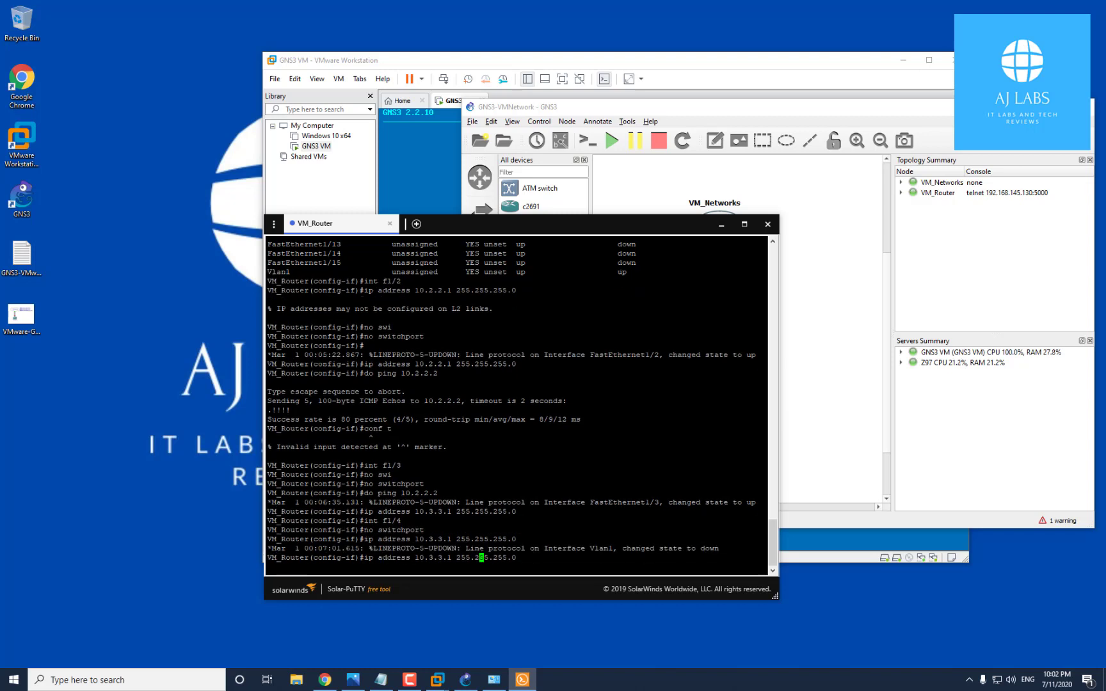
{"action": "key", "text": "Left"}
{"action": "key", "text": "Left"}
{"action": "key", "text": "Left"}
{"action": "key", "text": "Return"}
{"action": "key", "text": "Up"}
{"action": "key", "text": "Left"}
{"action": "key", "text": "Left"}
{"action": "key", "text": "Left"}
{"action": "key", "text": "Left"}
{"action": "key", "text": "Left"}
{"action": "key", "text": "Left"}
{"action": "key", "text": "Left"}
{"action": "key", "text": "Left"}
{"action": "key", "text": "Left"}
{"action": "key", "text": "Left"}
{"action": "key", "text": "Left"}
{"action": "key", "text": "Left"}
{"action": "key", "text": "Left"}
{"action": "key", "text": "Left"}
{"action": "key", "text": "Left"}
{"action": "key", "text": "Left"}
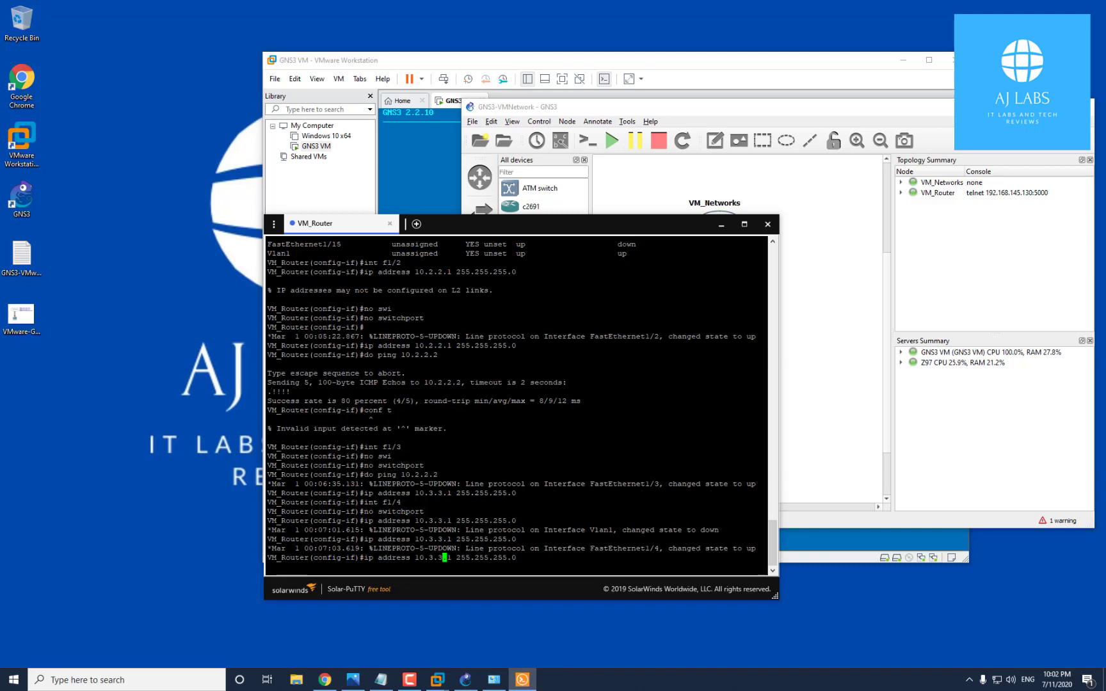
{"action": "key", "text": "BackSpace"}
{"action": "type", "text": "4"}
{"action": "key", "text": "Left"}
{"action": "key", "text": "Left"}
{"action": "key", "text": "Return"}
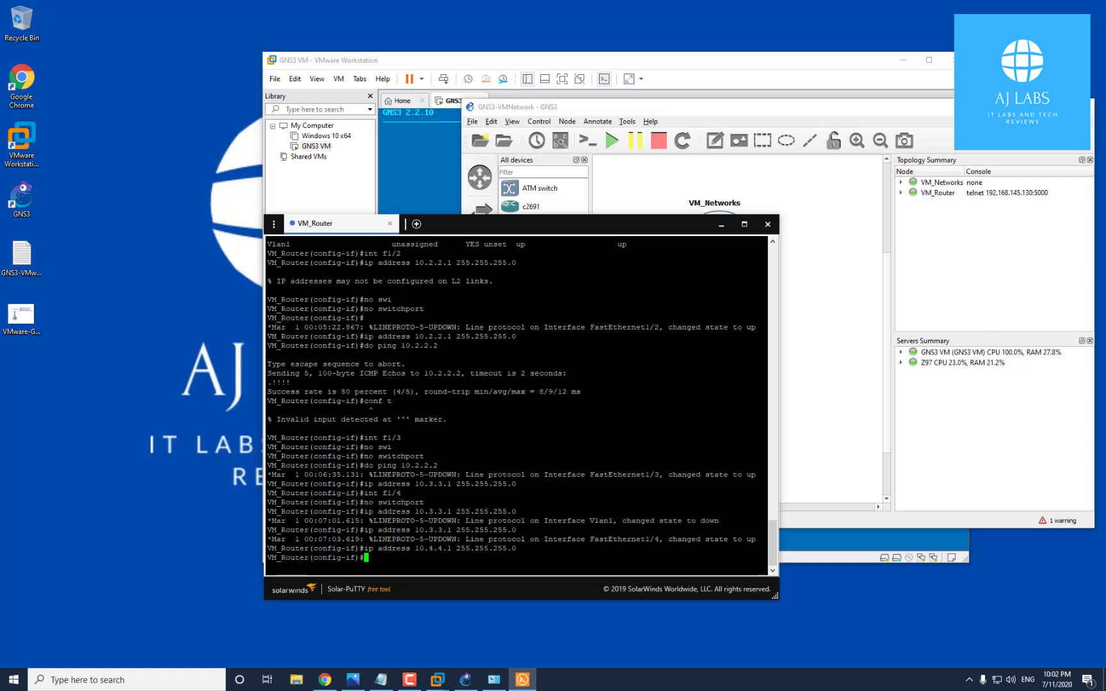
{"action": "type", "text": "end"}
{"action": "key", "text": "Return"}
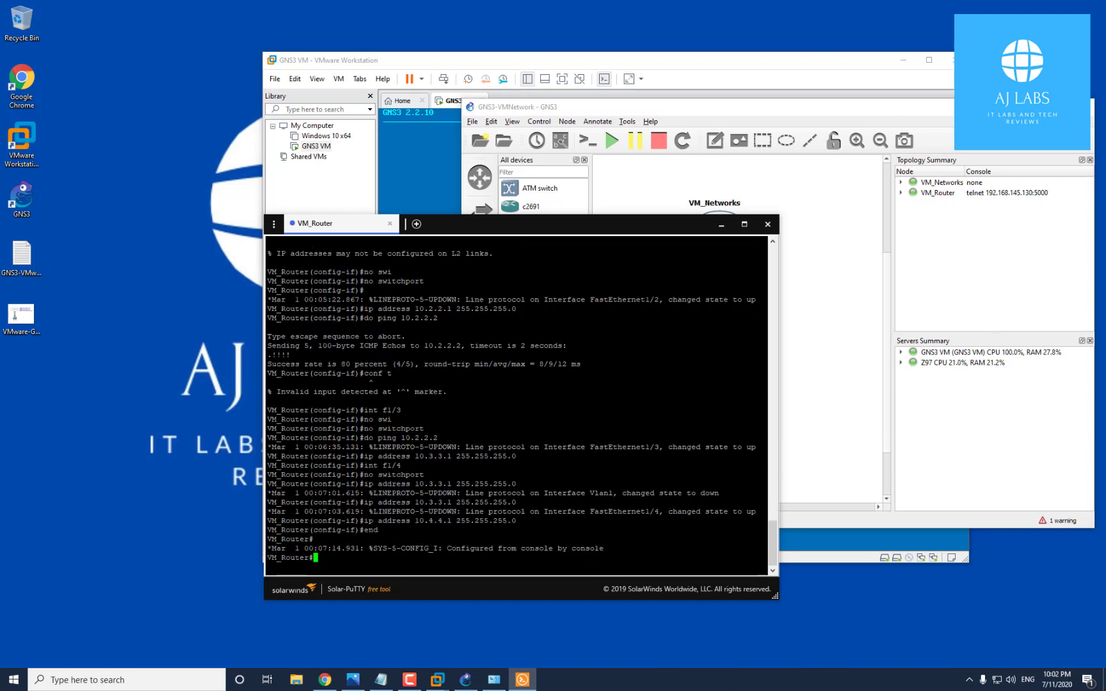
Save the configuration with wr me, then ping 10.3.3.2 and 10.4.4.2 successfully
{"action": "type", "text": "wr me"}
{"action": "key", "text": "Return"}
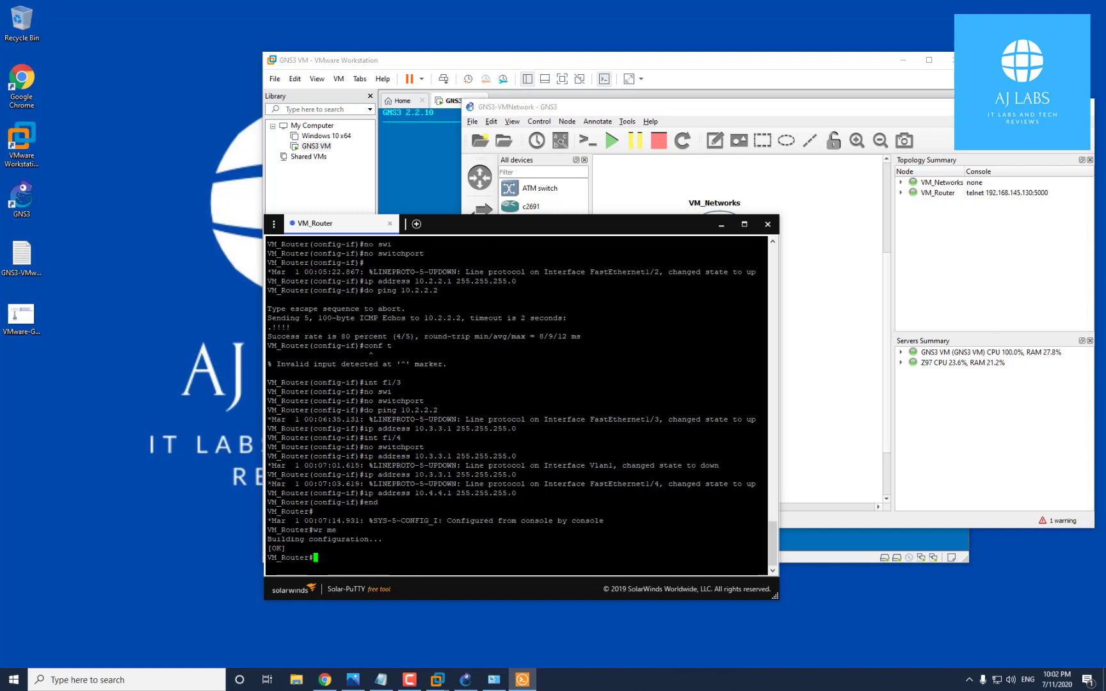
{"action": "type", "text": "ping 10.3.3.2"}
{"action": "key", "text": "Return"}
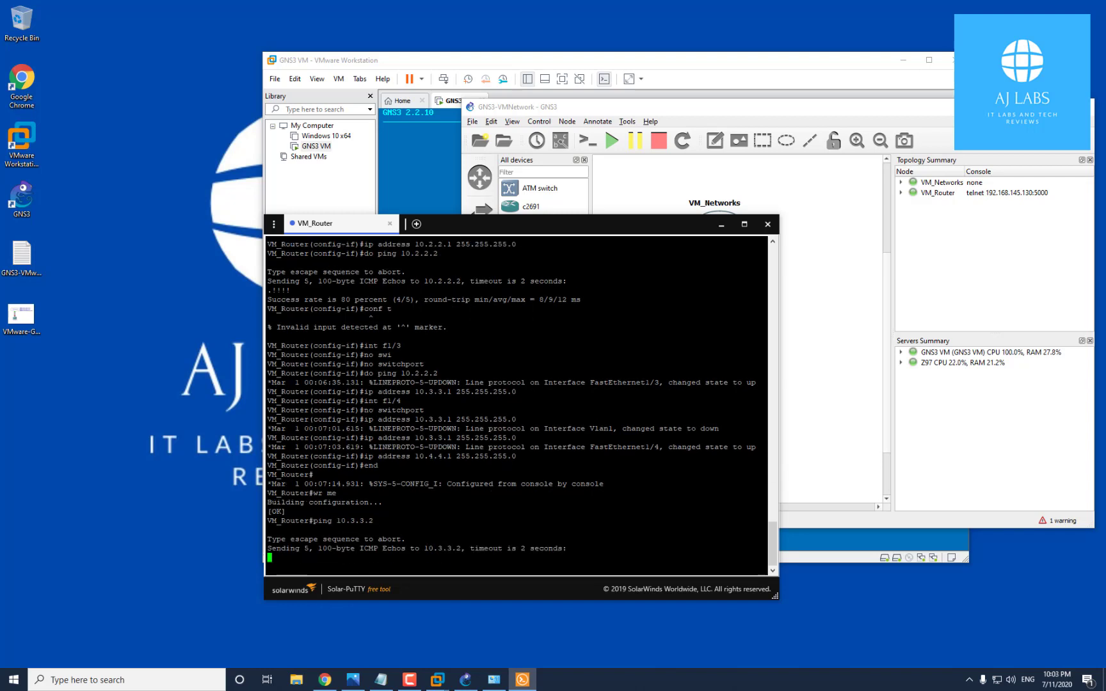
{"action": "key", "text": "Up"}
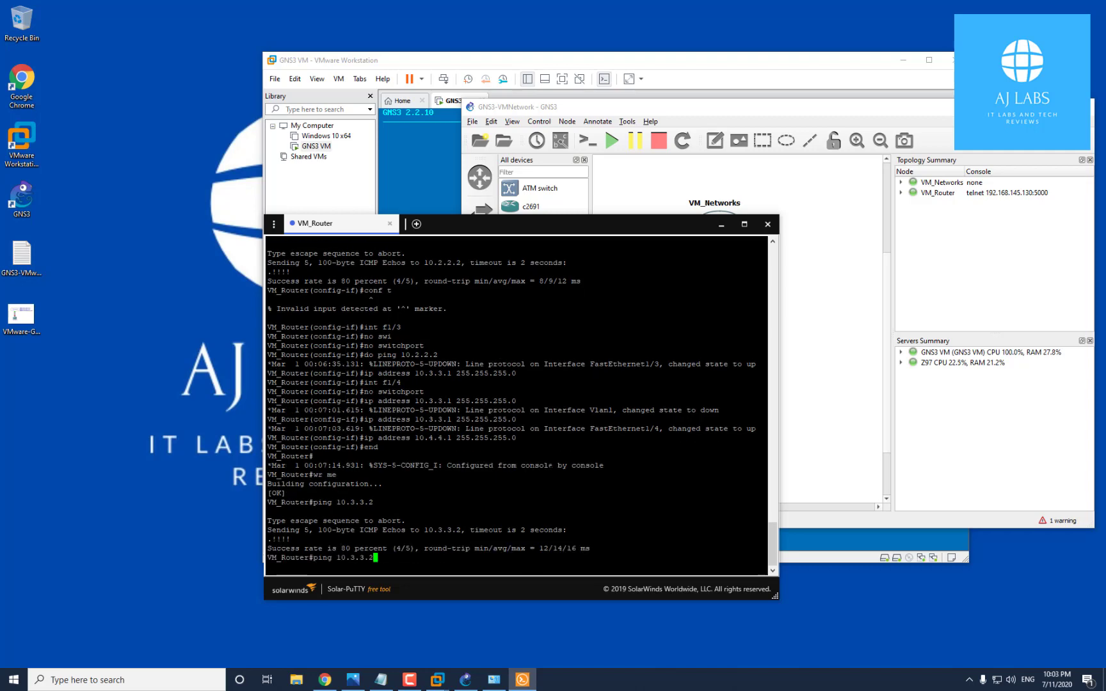
{"action": "key", "text": "Left"}
{"action": "key", "text": "Left"}
{"action": "key", "text": "BackSpace"}
{"action": "type", "text": "4"}
{"action": "key", "text": "Left"}
{"action": "key", "text": "Left"}
{"action": "key", "text": "Return"}
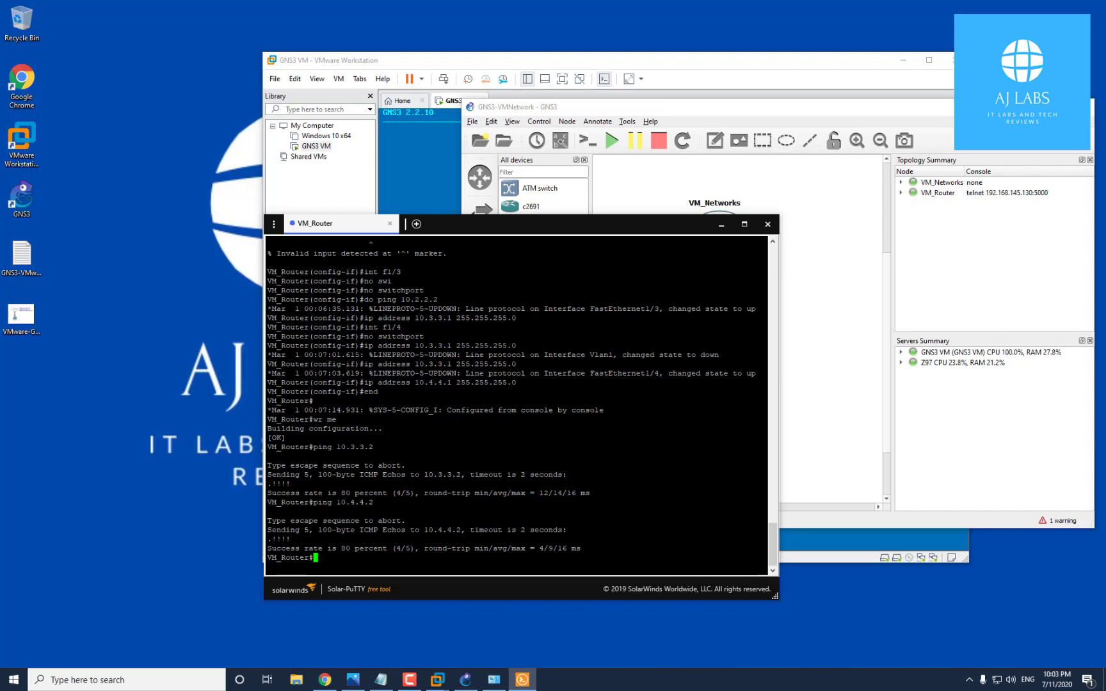
{"action": "left_click", "coordinate": [494, 680]}
{"action": "left_click_drag", "start_coordinate": [967, 105], "coordinate": [467, 228]}
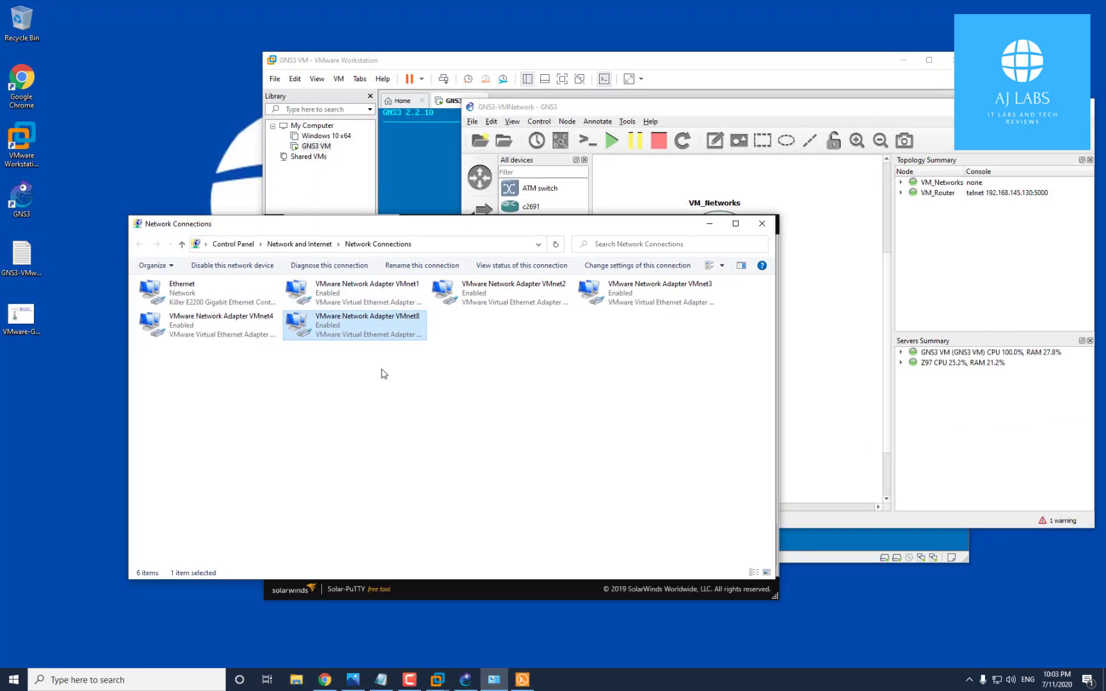
{"action": "left_click", "coordinate": [524, 304]}
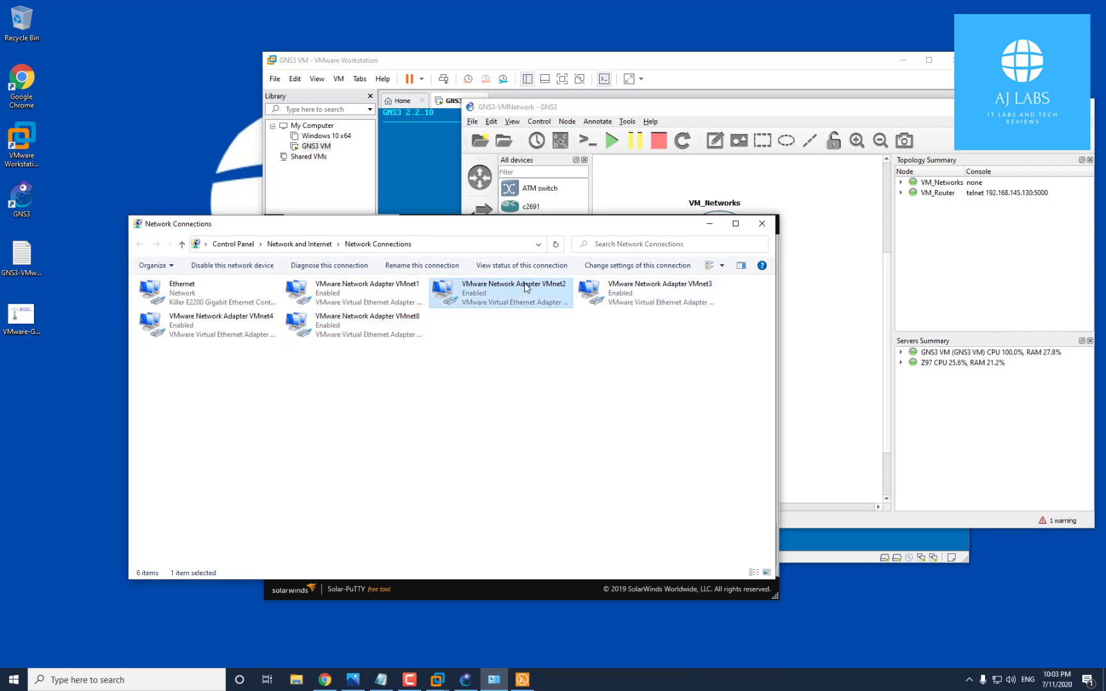
{"action": "left_click", "coordinate": [644, 290]}
{"action": "left_click", "coordinate": [238, 322]}
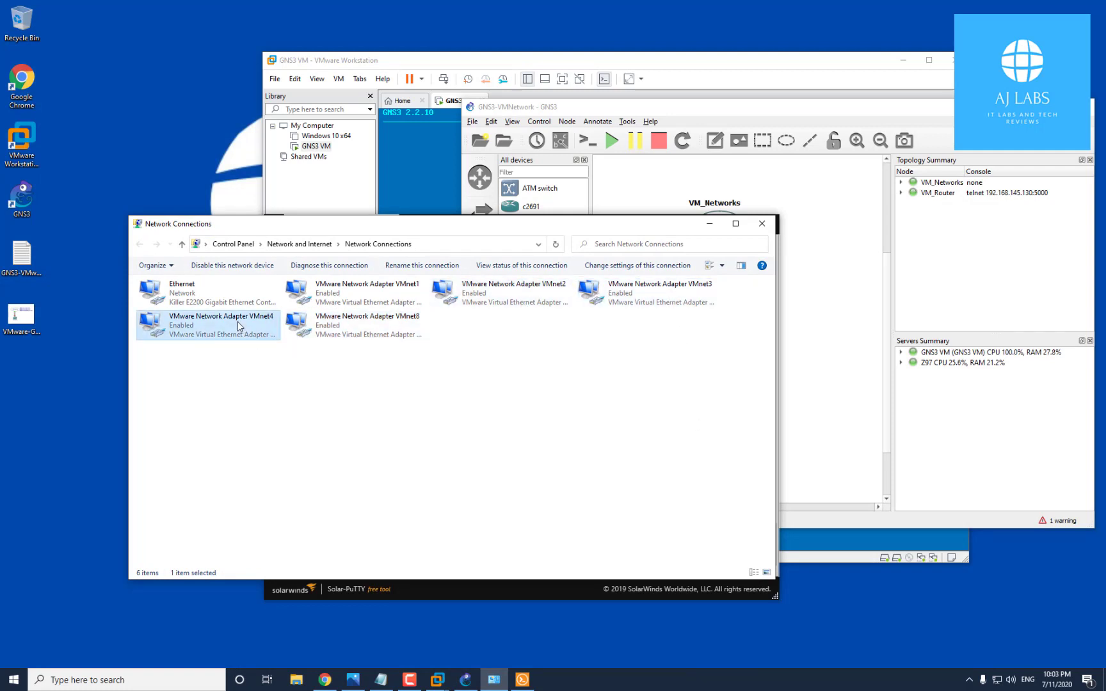
{"action": "left_click", "coordinate": [392, 322]}
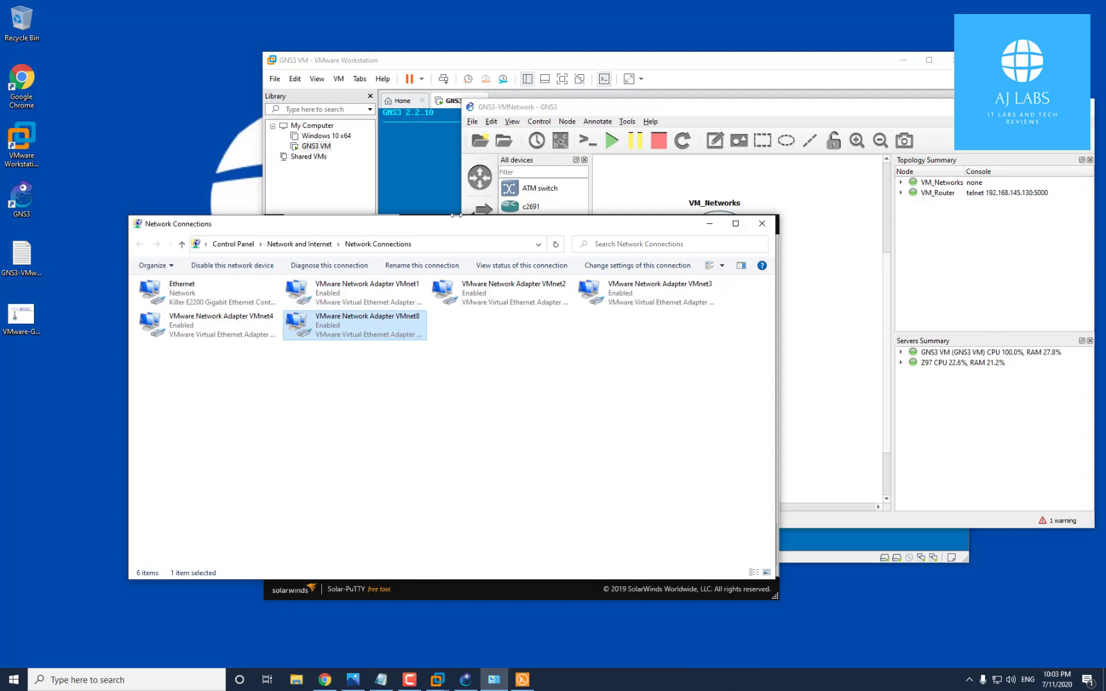
{"action": "left_click", "coordinate": [762, 224]}
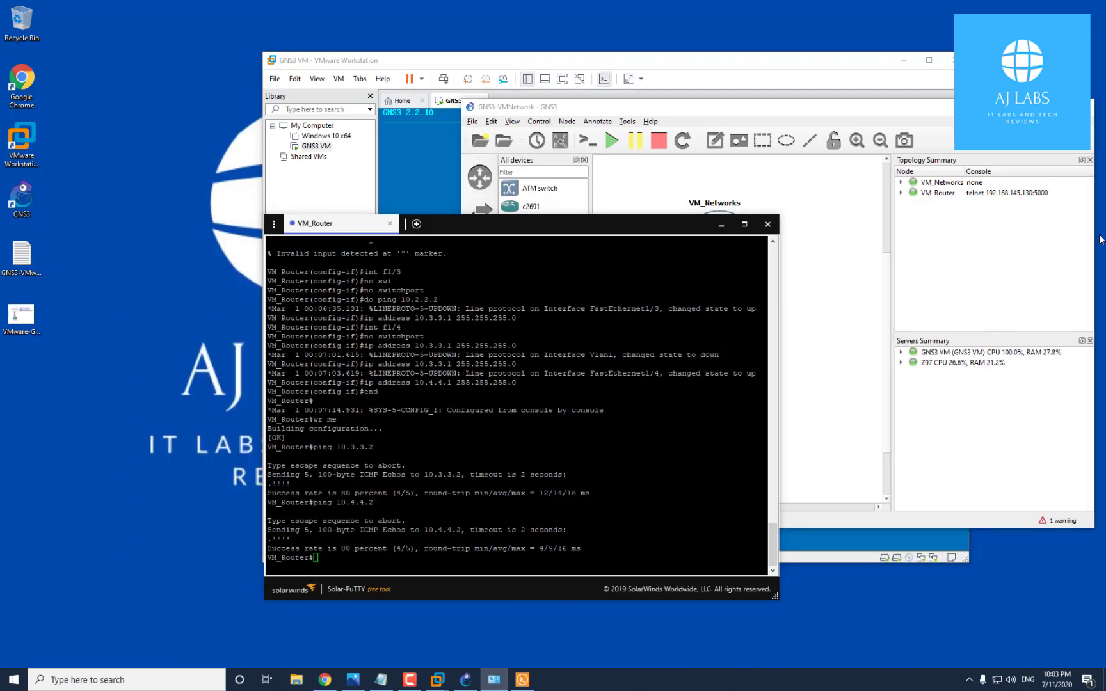
Enter configuration for FastEthernet0/0, noting the 192.168.220.0/24 route in the table
{"action": "left_click", "coordinate": [678, 282]}
{"action": "left_click_drag", "start_coordinate": [619, 222], "coordinate": [702, 156]}
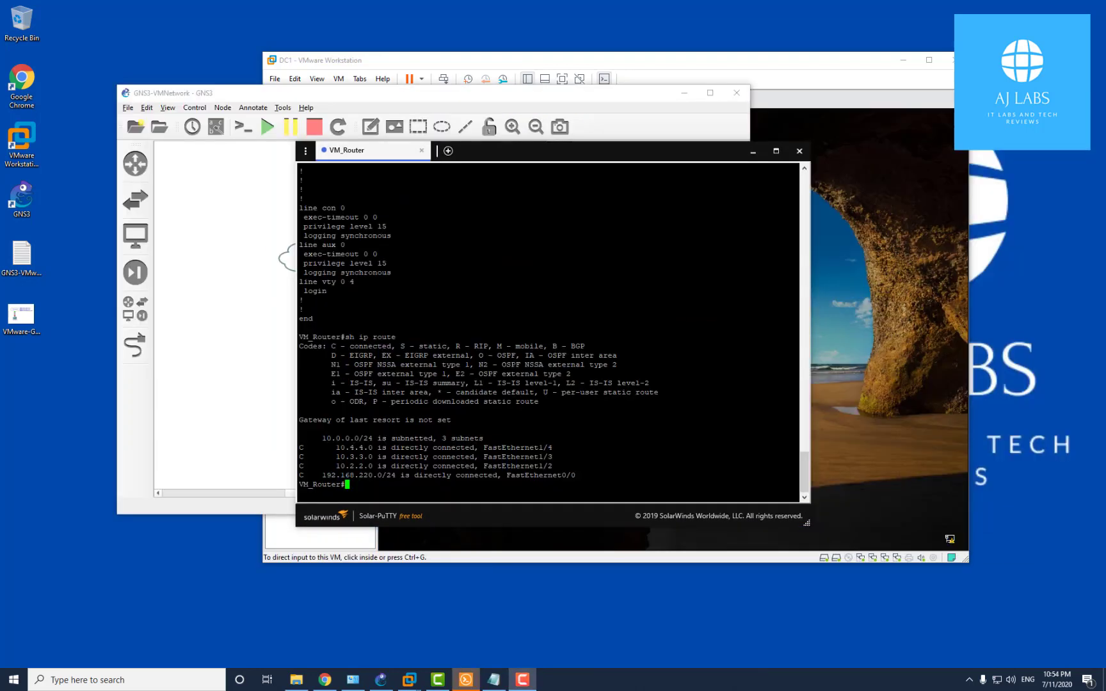
{"action": "type", "text": "conf t"}
{"action": "key", "text": "Return"}
{"action": "type", "text": "in"}
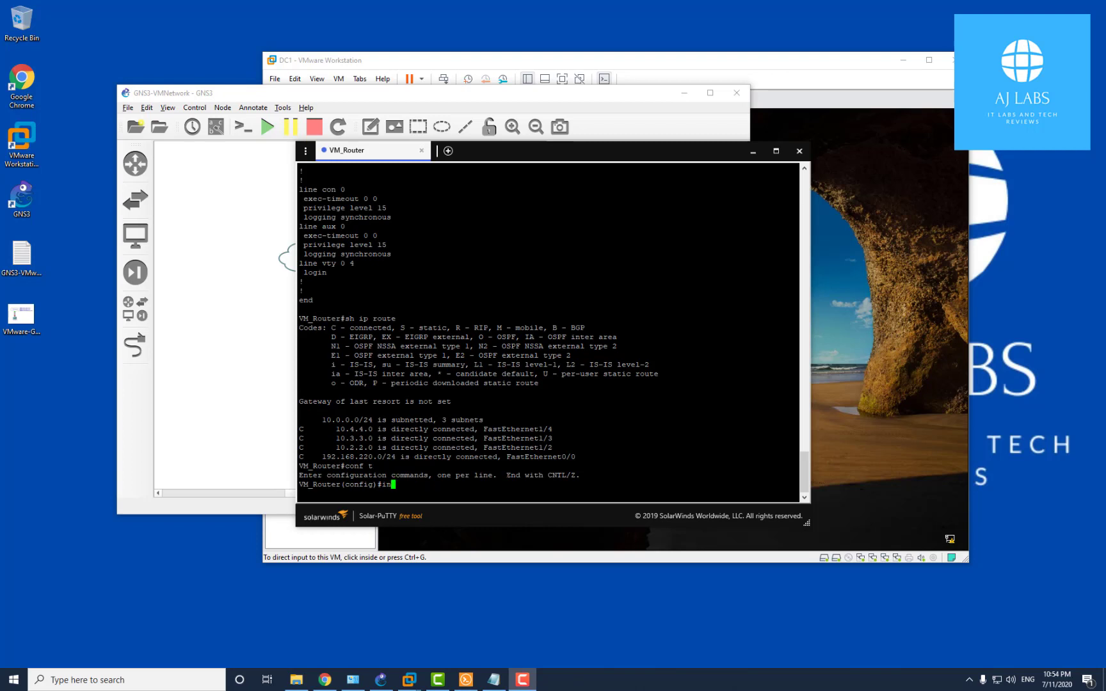
{"action": "type", "text": "t f0/0"}
{"action": "key", "text": "Return"}
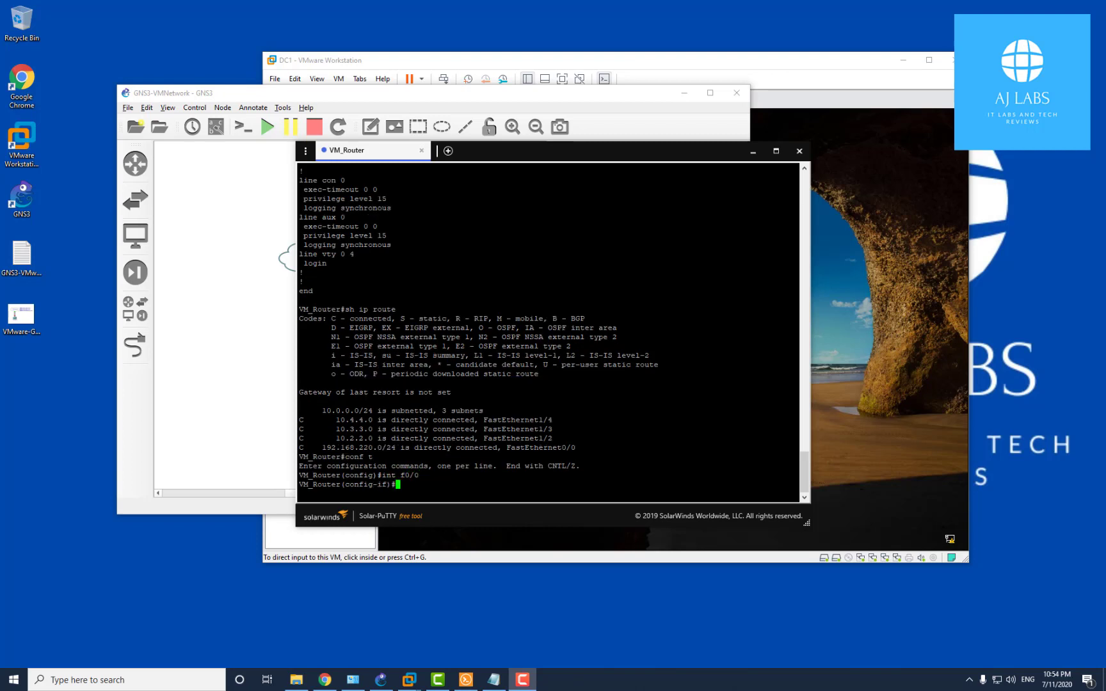
{"action": "left_click_drag", "start_coordinate": [319, 448], "coordinate": [395, 450]}
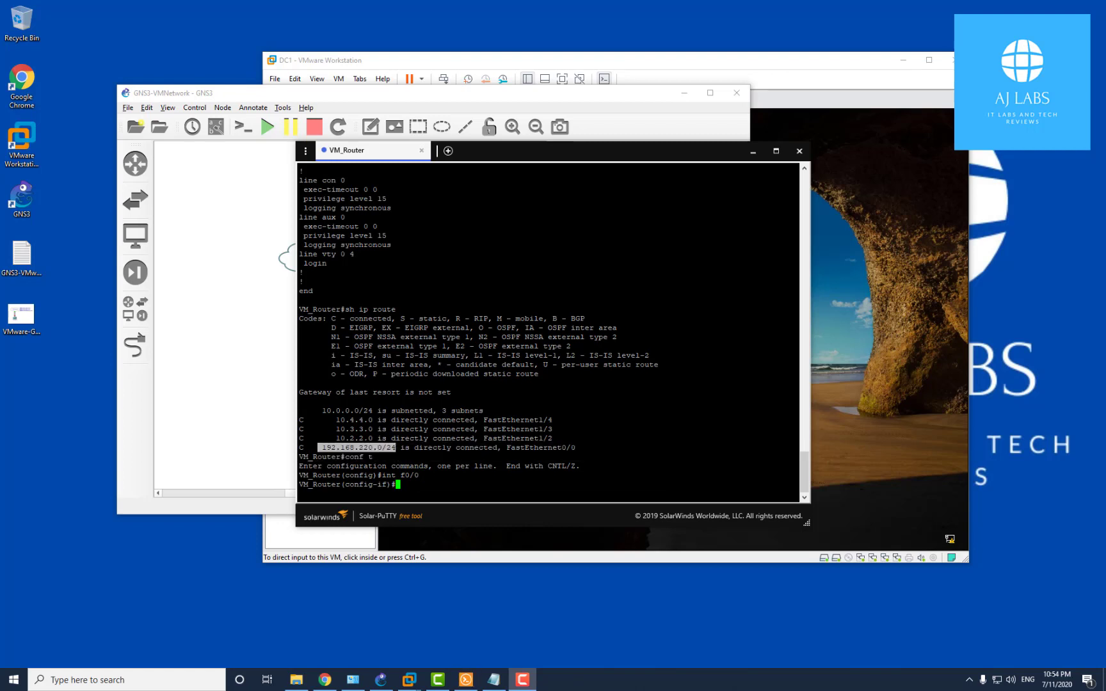
{"action": "left_click", "coordinate": [413, 458]}
Remove f0/0's old address, assign 192.168.220.3 255.255.255.0, and start a ping to 192.168.220.1
{"action": "type", "text": "ip"}
{"action": "key", "text": "BackSpace"}
{"action": "key", "text": "BackSpace"}
{"action": "key", "text": "BackSpace"}
{"action": "type", "text": "mo ip address"}
{"action": "key", "text": "Return"}
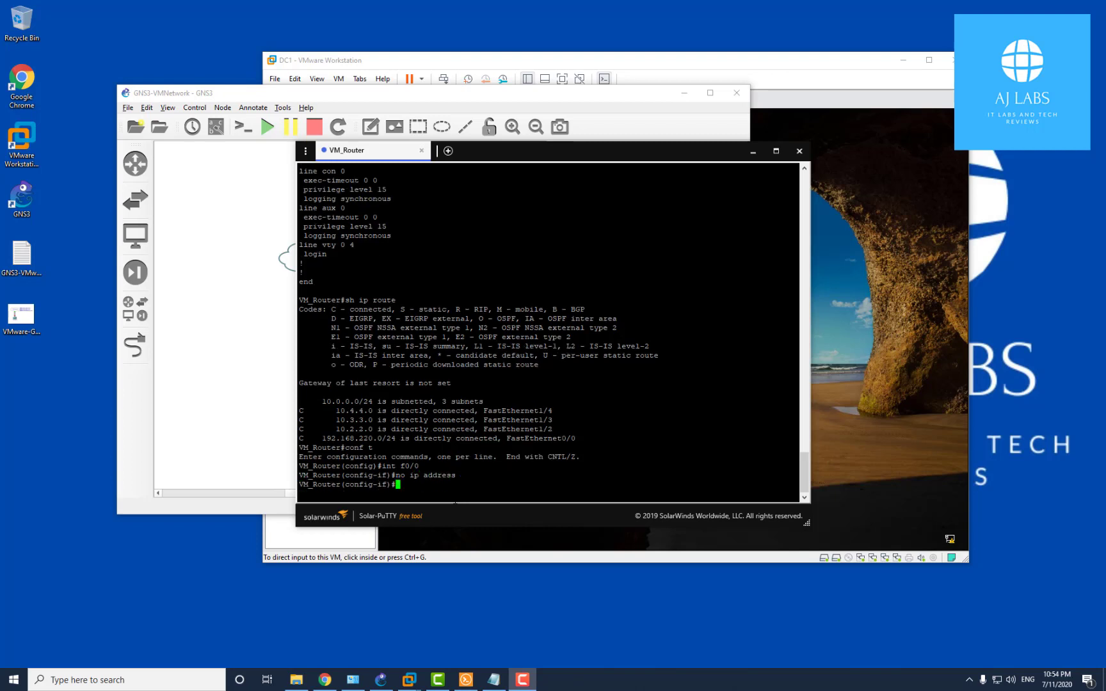
{"action": "type", "text": "ip address 192.168.220.3 255.255.255.0"}
{"action": "left_click_drag", "start_coordinate": [499, 484], "coordinate": [504, 485]}
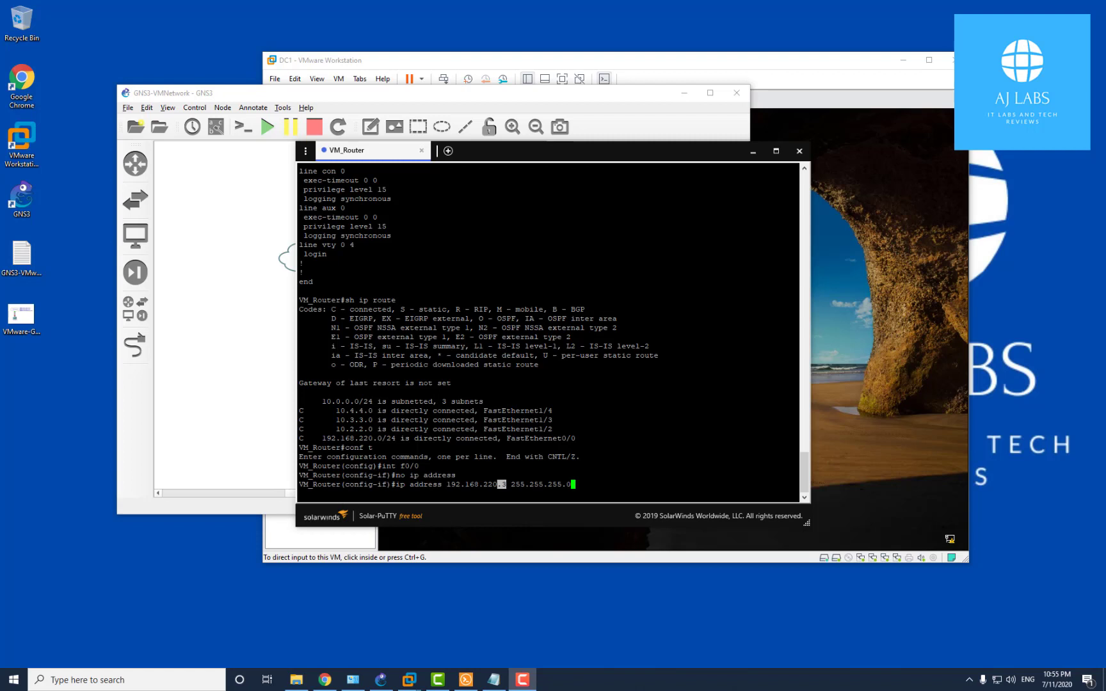
{"action": "left_click", "coordinate": [504, 485]}
{"action": "key", "text": "Return"}
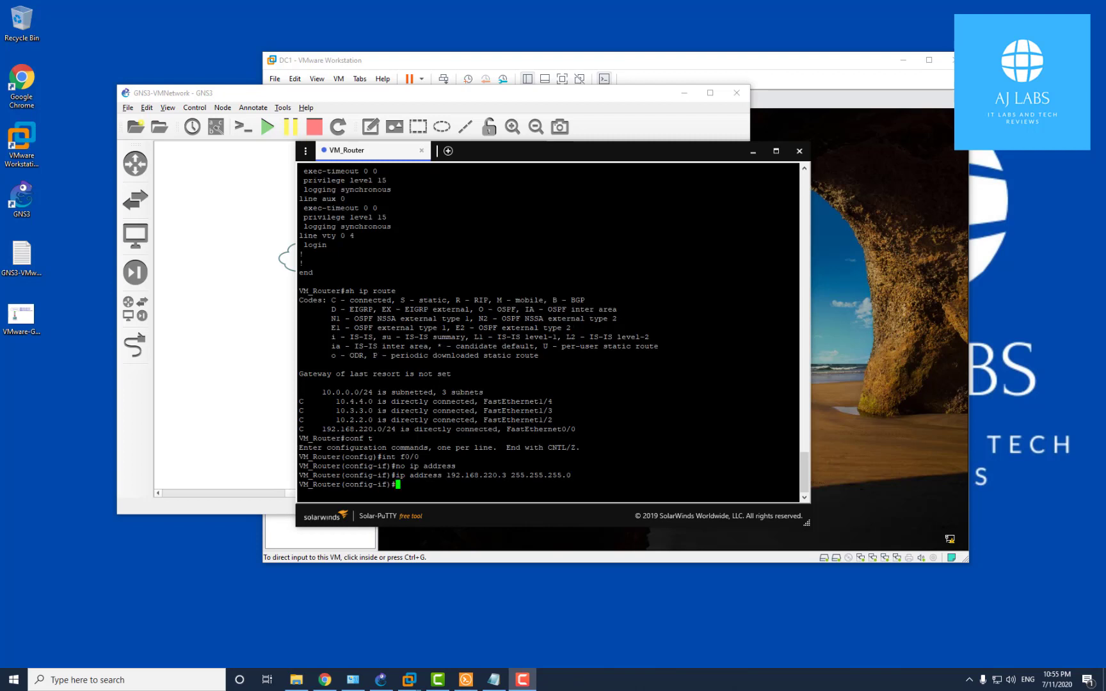
{"action": "type", "text": "do ping 192.168.220.1"}
Ping 192.168.220.1 and 192.168.220.2 from VM_Router; both succeed at 80 percent
{"action": "key", "text": "Return"}
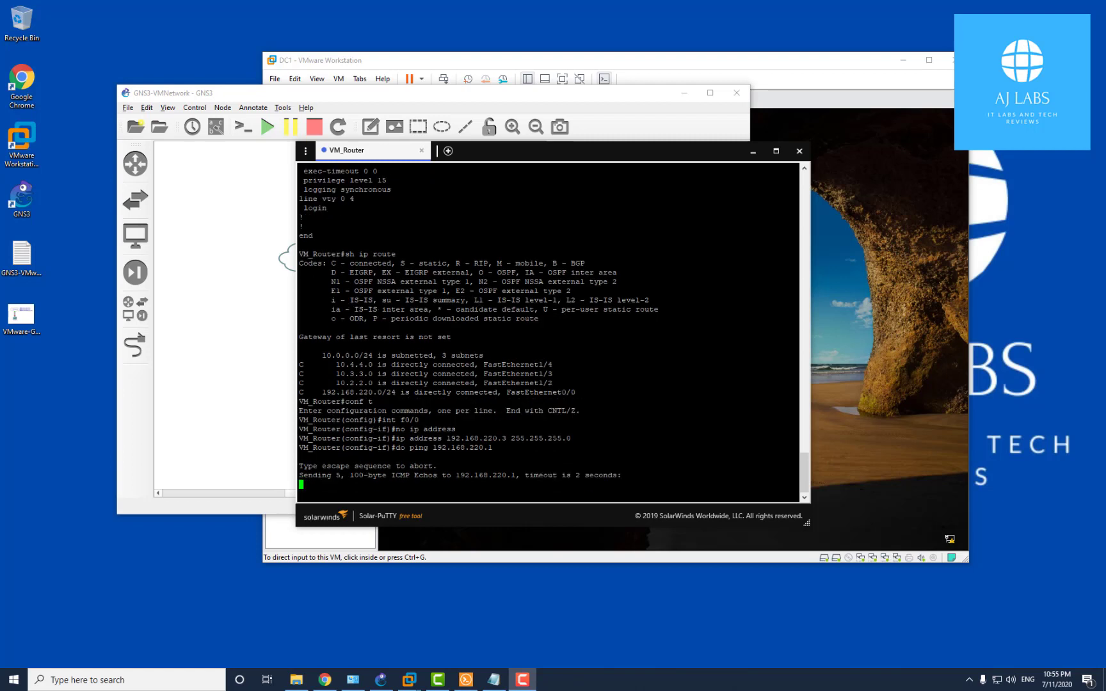
{"action": "key", "text": "Up"}
{"action": "key", "text": "BackSpace"}
{"action": "type", "text": "2"}
{"action": "key", "text": "Return"}
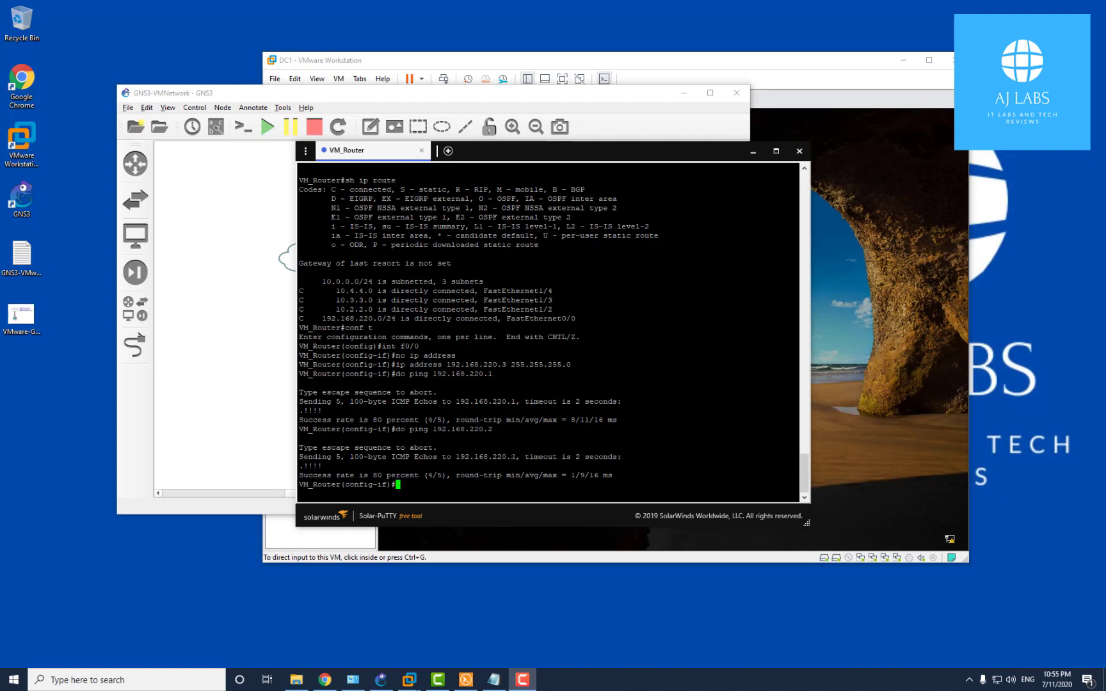
{"action": "left_click_drag", "start_coordinate": [512, 457], "coordinate": [520, 457]}
{"action": "left_click", "coordinate": [519, 457]}
{"action": "left_click", "coordinate": [494, 680]}
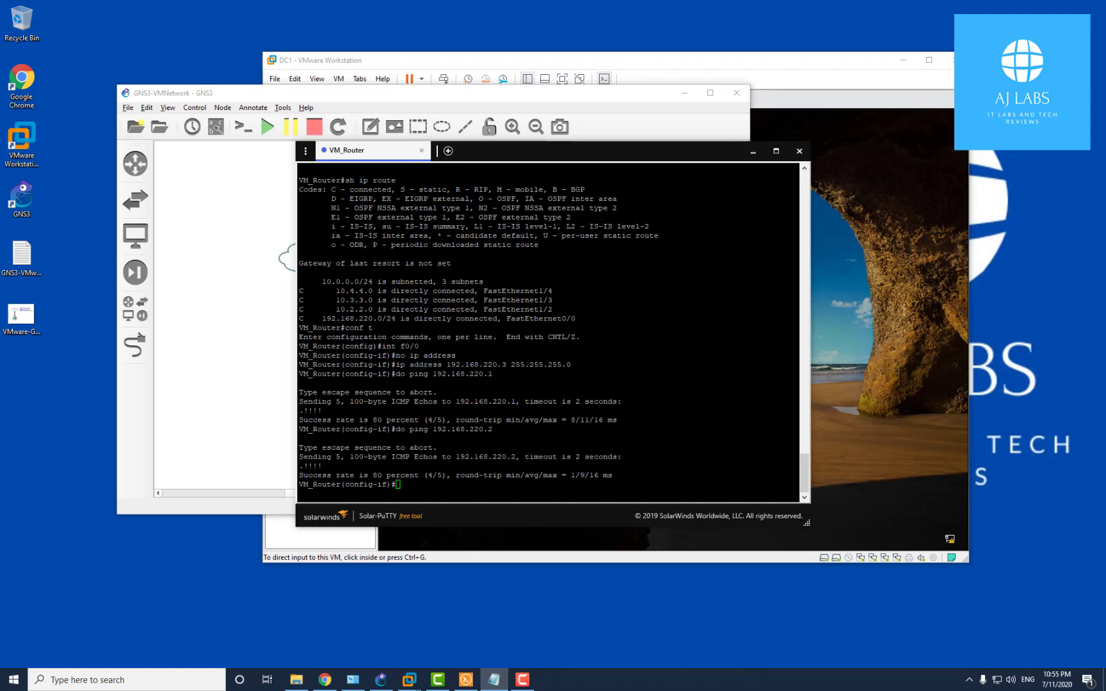
{"action": "left_click", "coordinate": [448, 484]}
Leave interface mode and add the default route ip route 0.0.0.0 0.0.0.0 192.168.220.2
{"action": "type", "text": "exit"}
{"action": "key", "text": "Return"}
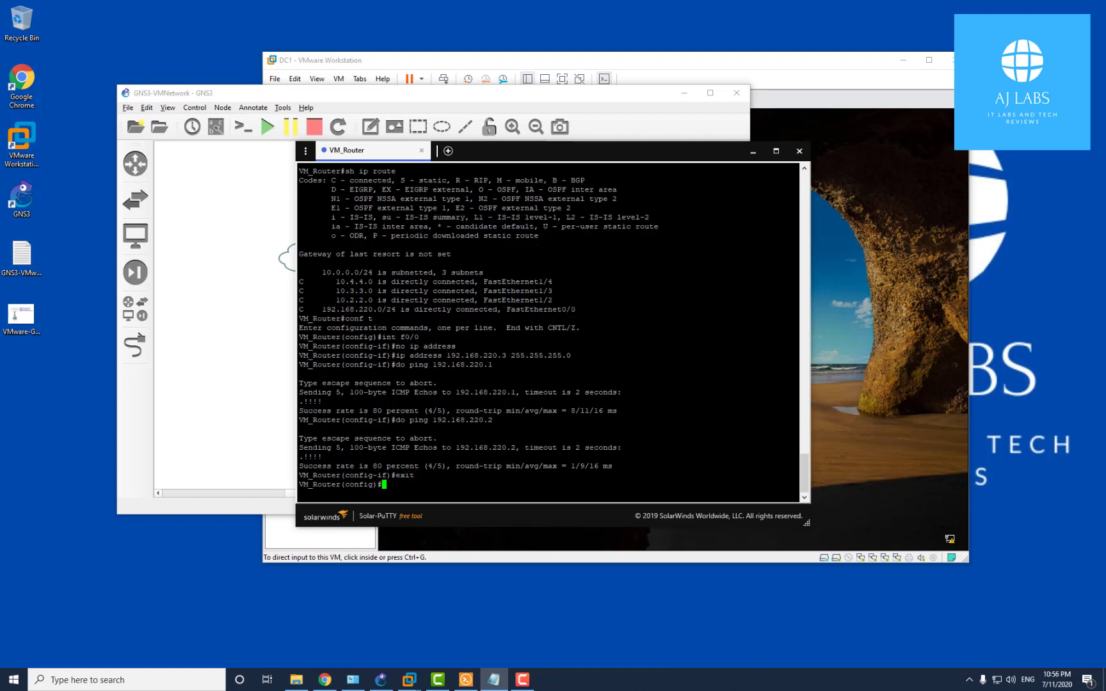
{"action": "type", "text": "ip route 10"}
{"action": "key", "text": "BackSpace"}
{"action": "key", "text": "BackSpace"}
{"action": "type", "text": "192.168.220.2"}
{"action": "type", "text": "2"}
{"action": "key", "text": "Left"}
{"action": "key", "text": "Left"}
{"action": "key", "text": "Left"}
{"action": "key", "text": "Left"}
{"action": "key", "text": "Left"}
{"action": "key", "text": "Left"}
{"action": "key", "text": "Left"}
{"action": "key", "text": "Left"}
{"action": "key", "text": "Left"}
{"action": "key", "text": "Left"}
{"action": "key", "text": "Left"}
{"action": "key", "text": "Left"}
{"action": "key", "text": "Left"}
{"action": "type", "text": "0.0.0.0 0.0.0.0"}
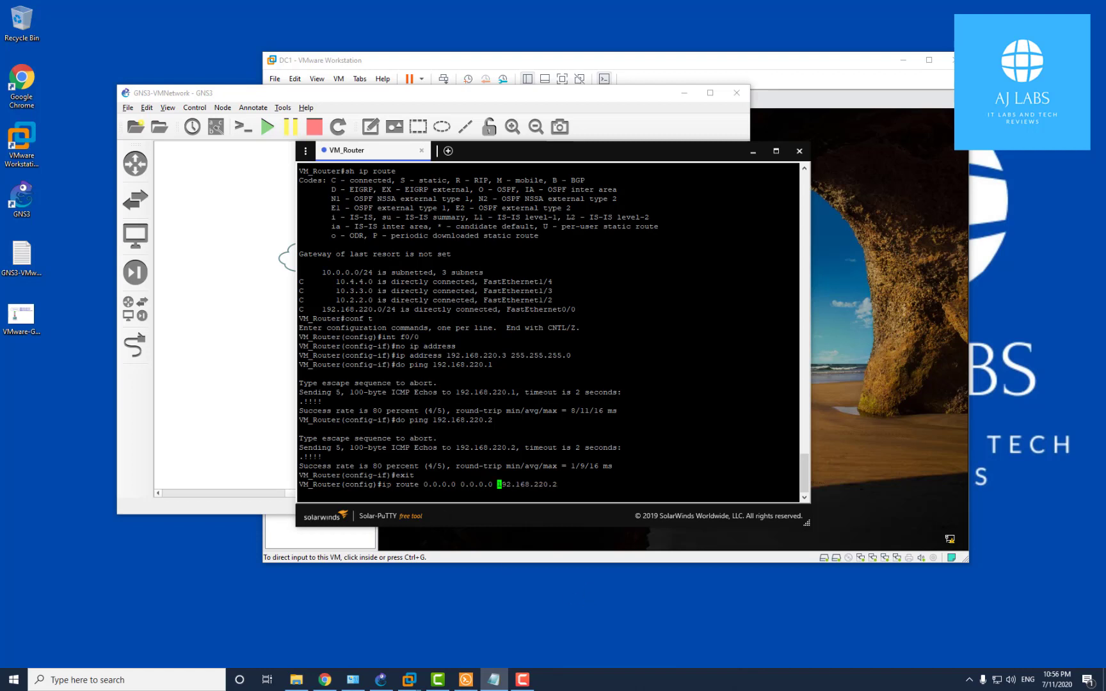
{"action": "left_click_drag", "start_coordinate": [382, 484], "coordinate": [460, 485]}
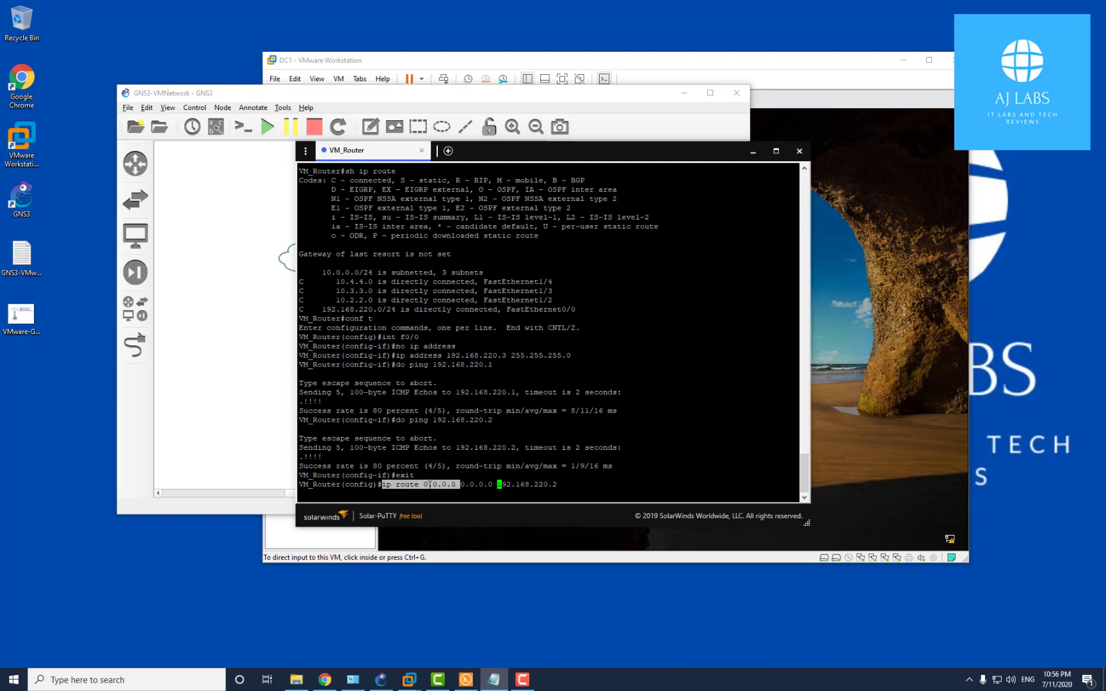
{"action": "left_click", "coordinate": [500, 485]}
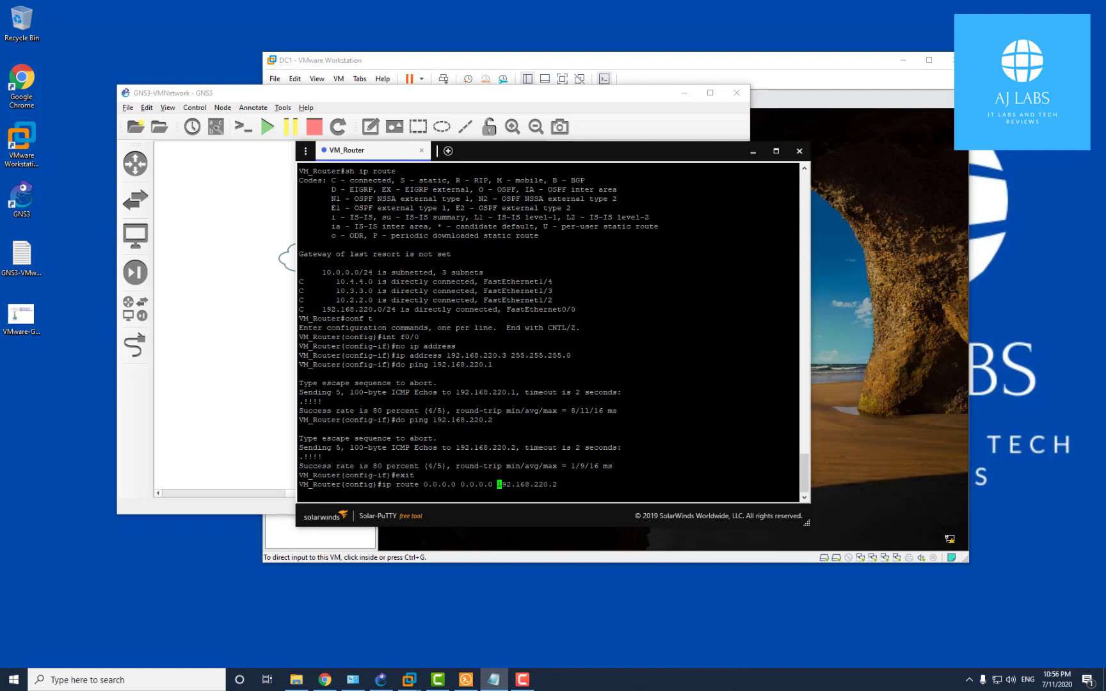
{"action": "key", "text": "Return"}
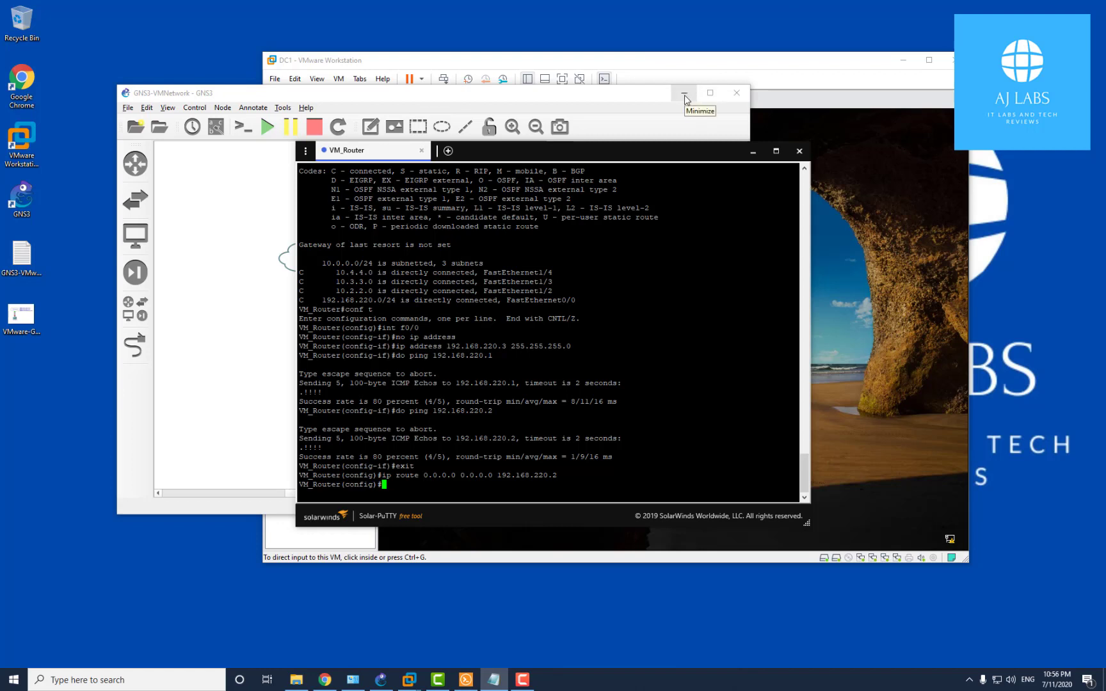
Open DC1's virtual machine settings and review Network Adapters 2, 3 and 4
{"action": "left_click", "coordinate": [664, 72]}
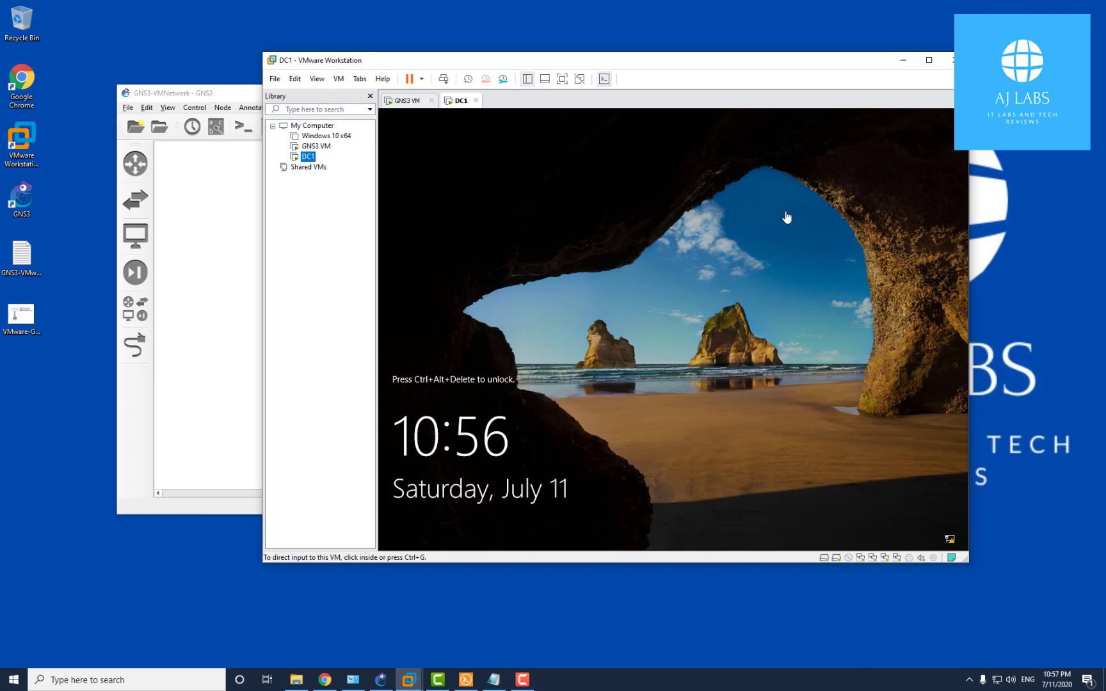
{"action": "right_click", "coordinate": [307, 157]}
{"action": "left_click", "coordinate": [380, 362]}
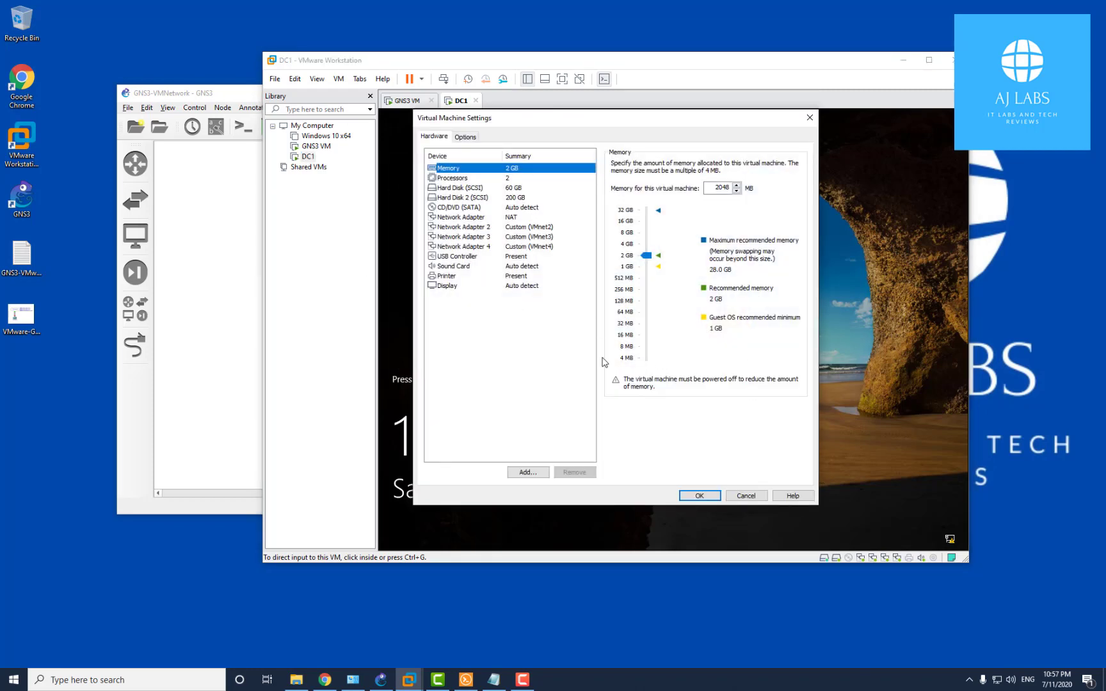
{"action": "left_click", "coordinate": [532, 229]}
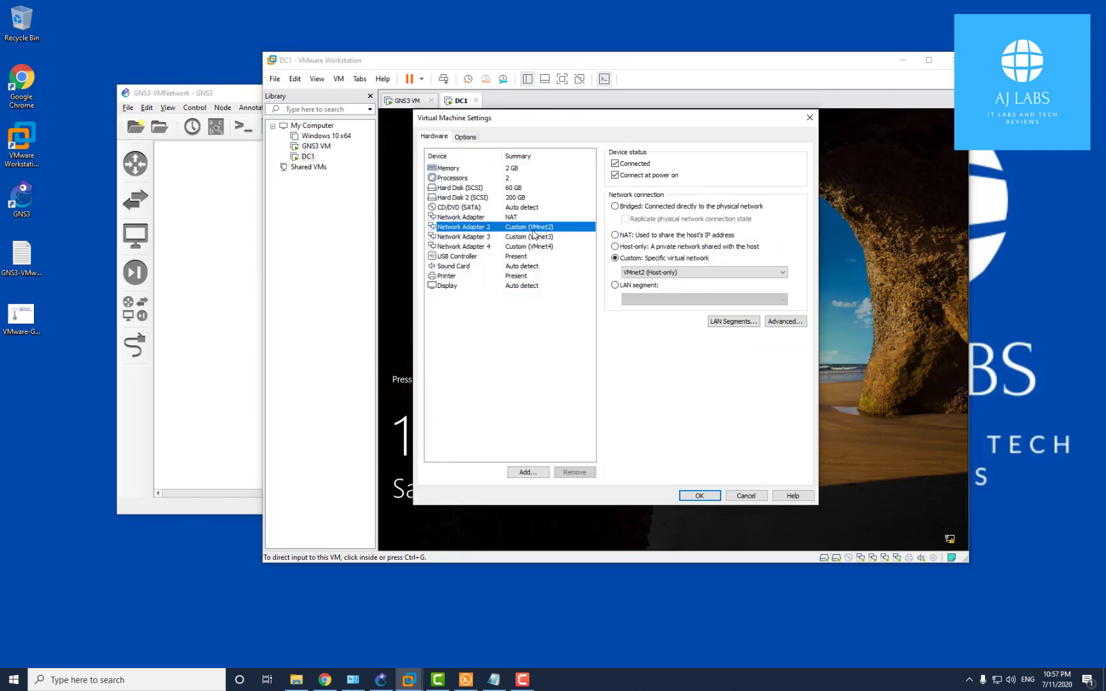
{"action": "left_click", "coordinate": [543, 238]}
{"action": "left_click", "coordinate": [543, 248]}
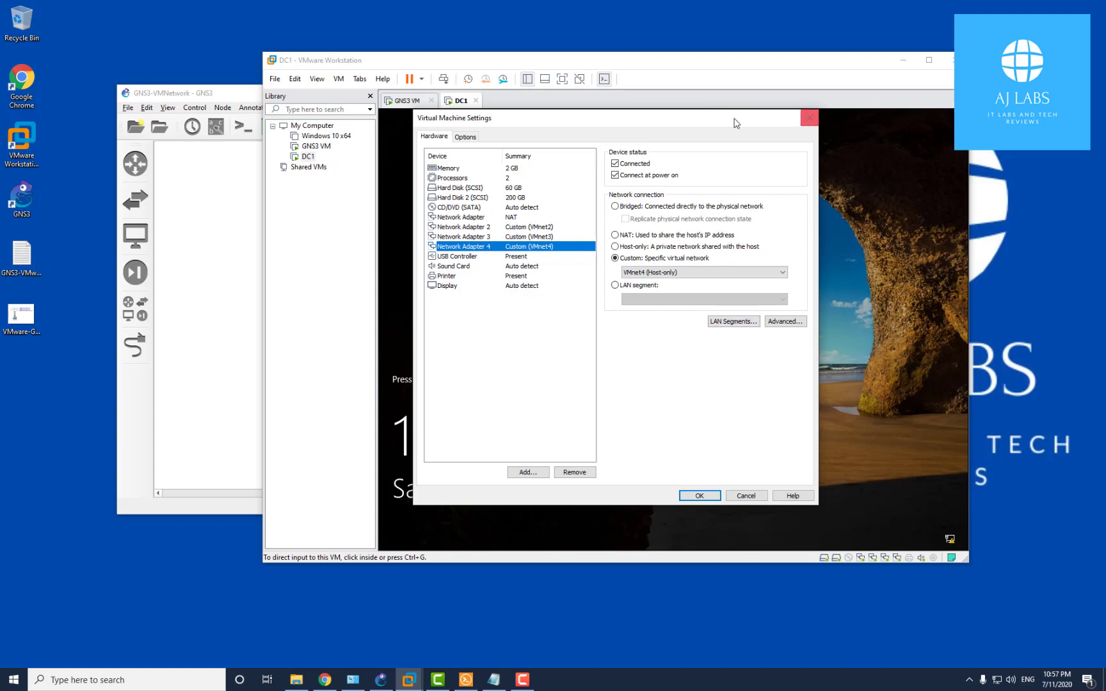
Close DC1's settings dialog and return to the VM_Router console
{"action": "left_click_drag", "start_coordinate": [720, 123], "coordinate": [866, 175]}
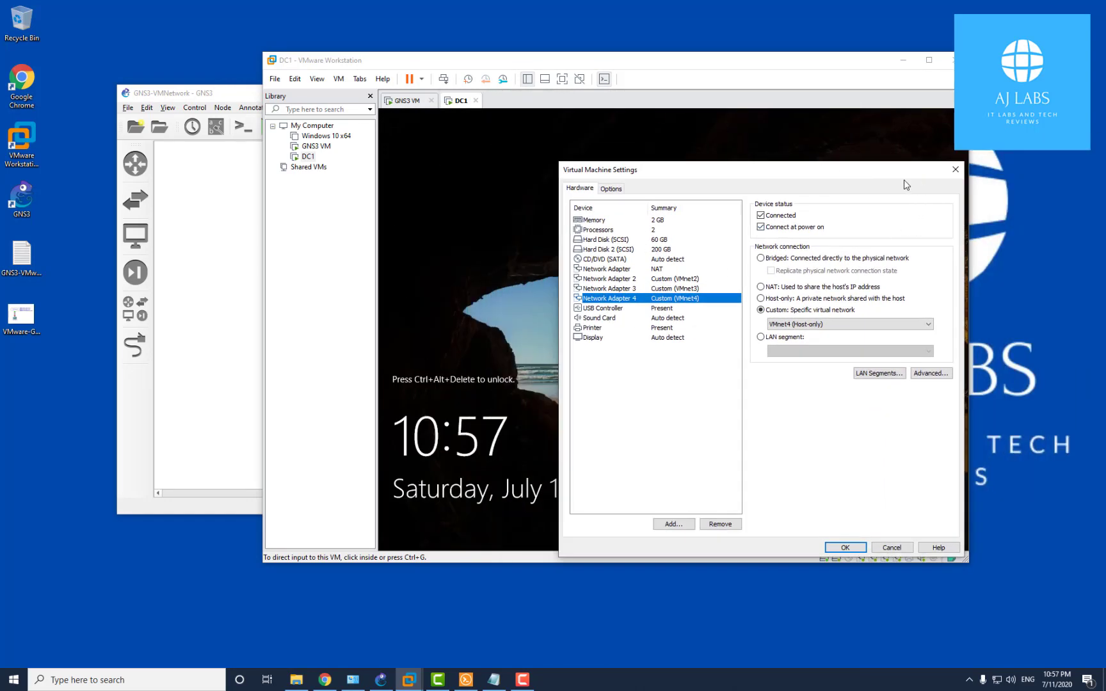
{"action": "left_click_drag", "start_coordinate": [819, 176], "coordinate": [696, 148]}
{"action": "left_click", "coordinate": [700, 132]}
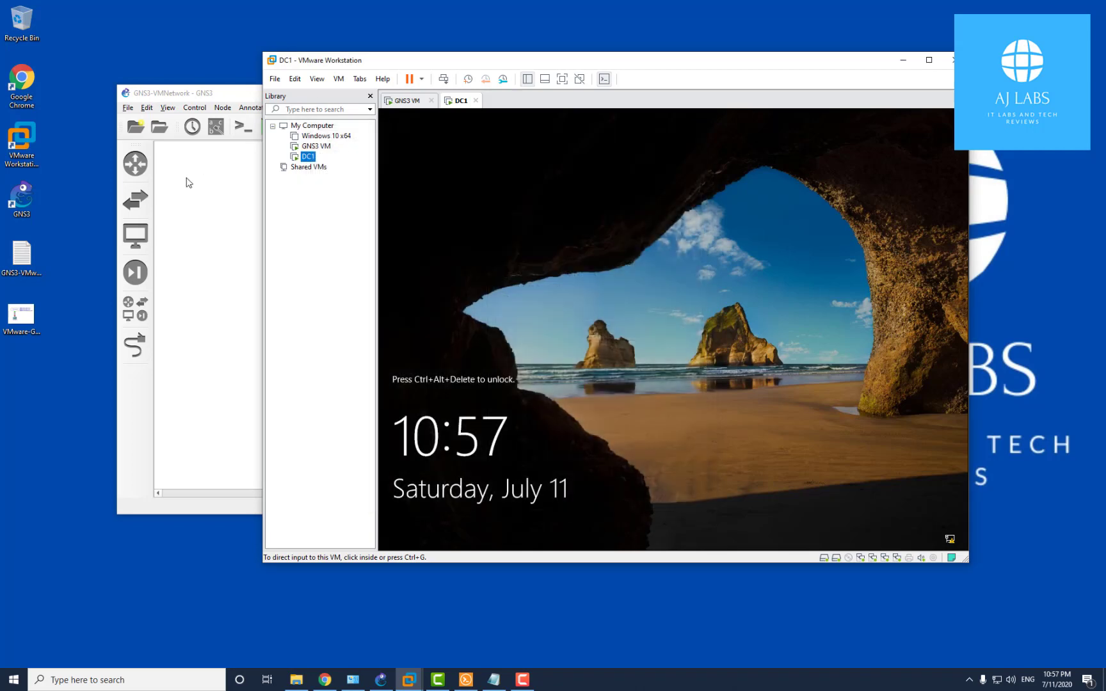
{"action": "left_click", "coordinate": [466, 680]}
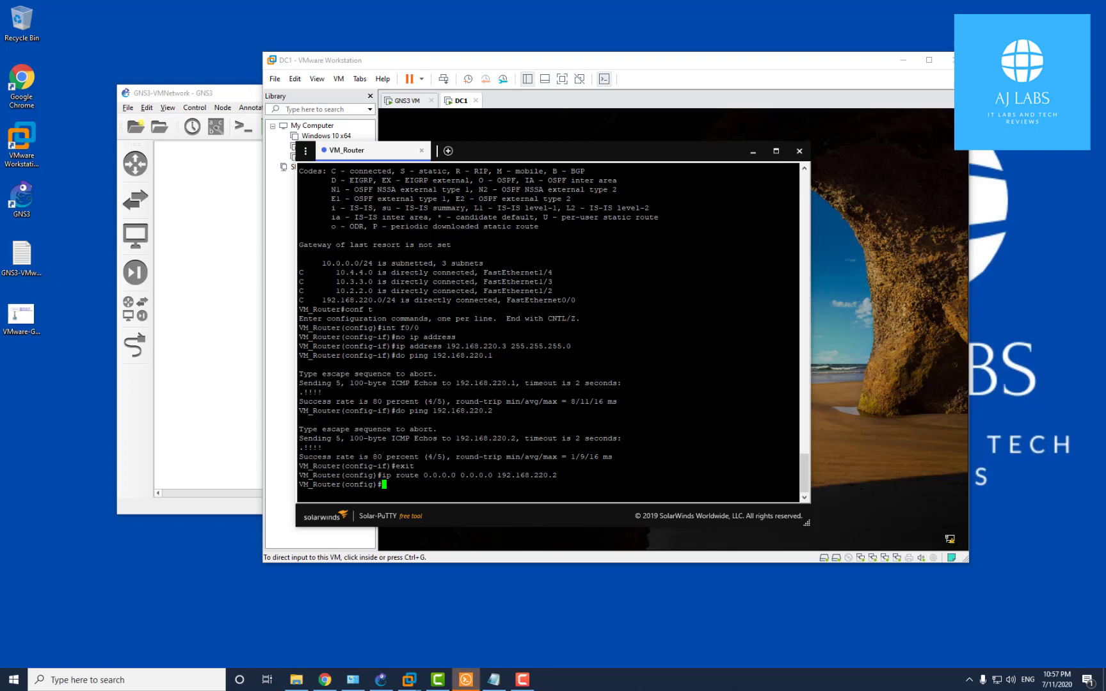
On interface f1/2, add helper address 192.168.220.130
{"action": "type", "text": "int f1/2"}
{"action": "key", "text": "Return"}
{"action": "type", "text": "ip help"}
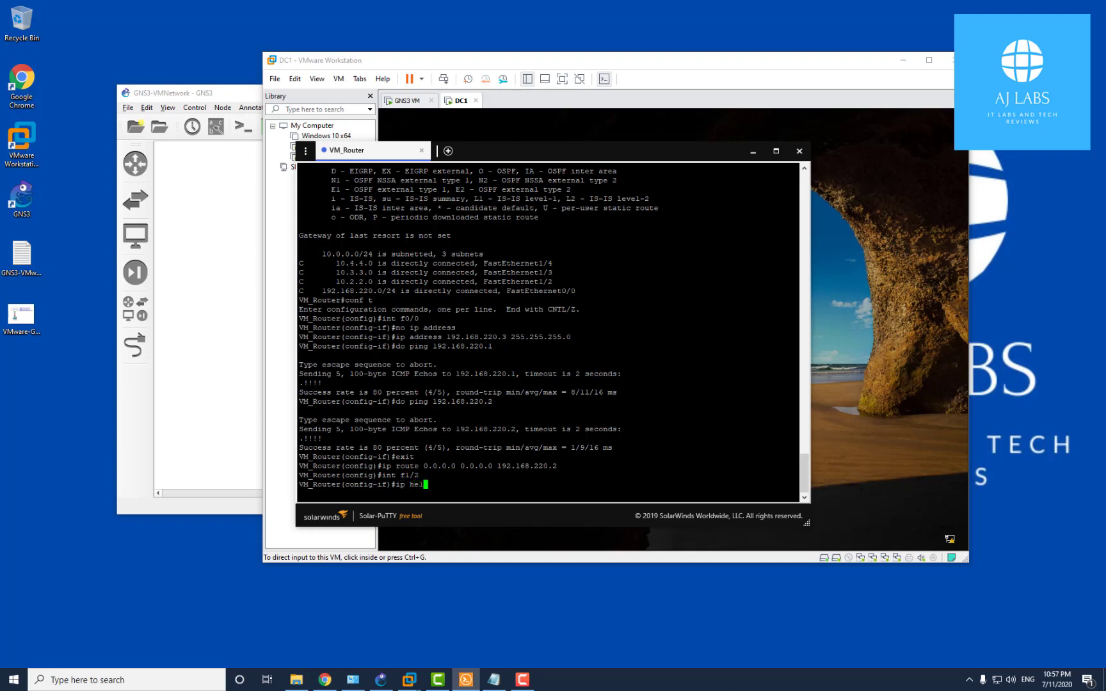
{"action": "key", "text": "Tab"}
{"action": "type", "text": "p"}
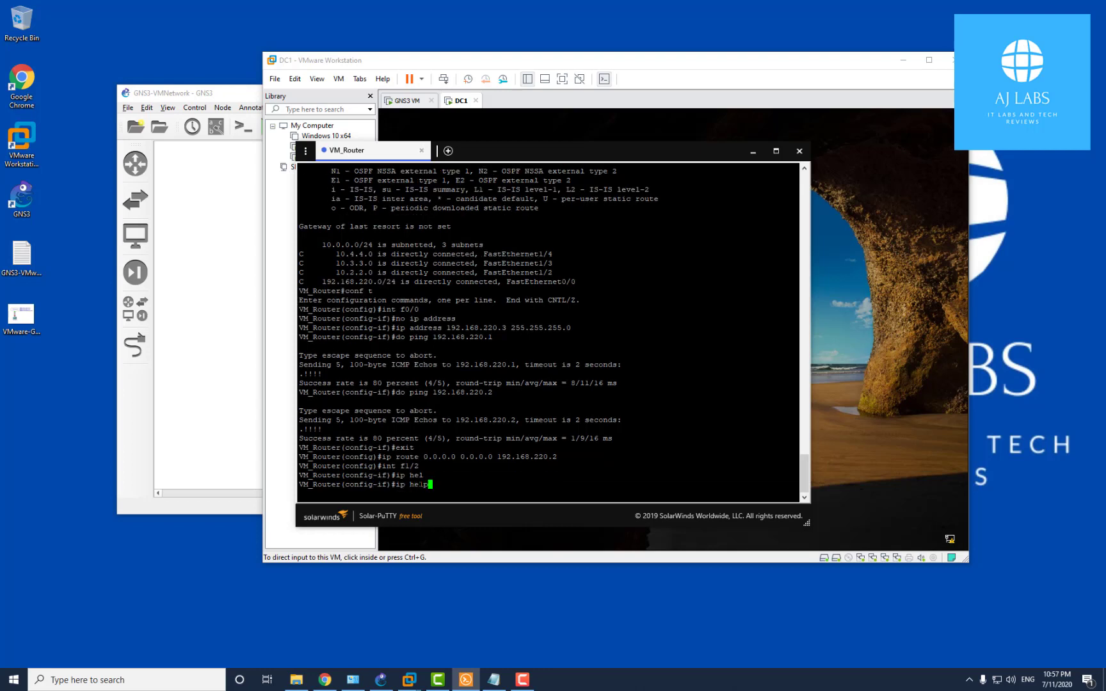
{"action": "type", "text": "er"}
{"action": "key", "text": "Tab"}
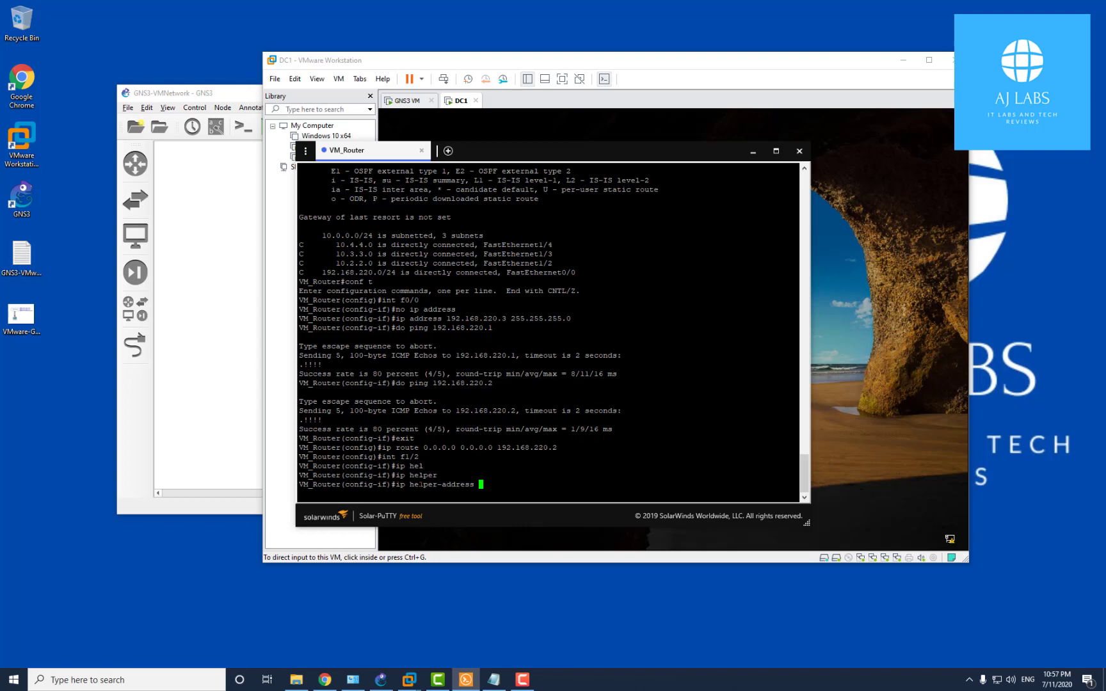
{"action": "type", "text": "192.1"}
{"action": "type", "text": "68.22."}
{"action": "type", "text": "013"}
{"action": "type", "text": "0.130"}
{"action": "key", "text": "Return"}
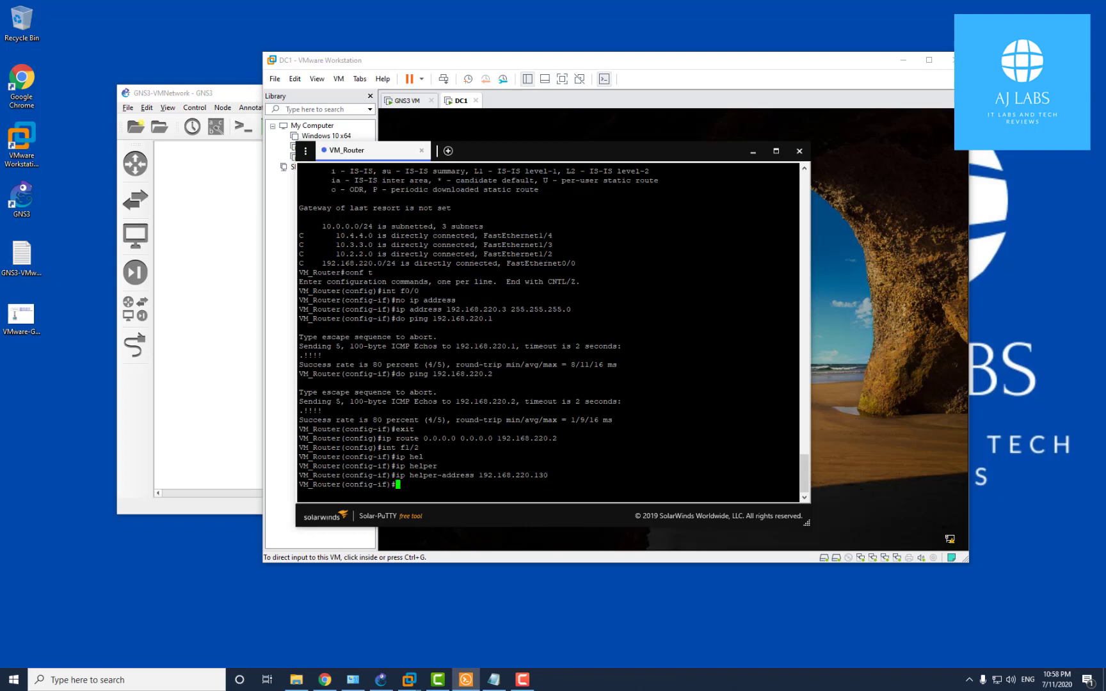
Add a second helper address, 10.2.2.3, to FastEthernet1/2
{"action": "key", "text": "Up"}
{"action": "key", "text": "BackSpace"}
{"action": "key", "text": "BackSpace"}
{"action": "key", "text": "BackSpace"}
{"action": "key", "text": "BackSpace"}
{"action": "key", "text": "BackSpace"}
{"action": "key", "text": "BackSpace"}
{"action": "key", "text": "BackSpace"}
{"action": "key", "text": "BackSpace"}
{"action": "key", "text": "BackSpace"}
{"action": "key", "text": "BackSpace"}
{"action": "key", "text": "BackSpace"}
{"action": "key", "text": "BackSpace"}
{"action": "key", "text": "BackSpace"}
{"action": "key", "text": "BackSpace"}
{"action": "key", "text": "BackSpace"}
{"action": "type", "text": "10.2.2."}
{"action": "type", "text": "3"}
{"action": "key", "text": "Return"}
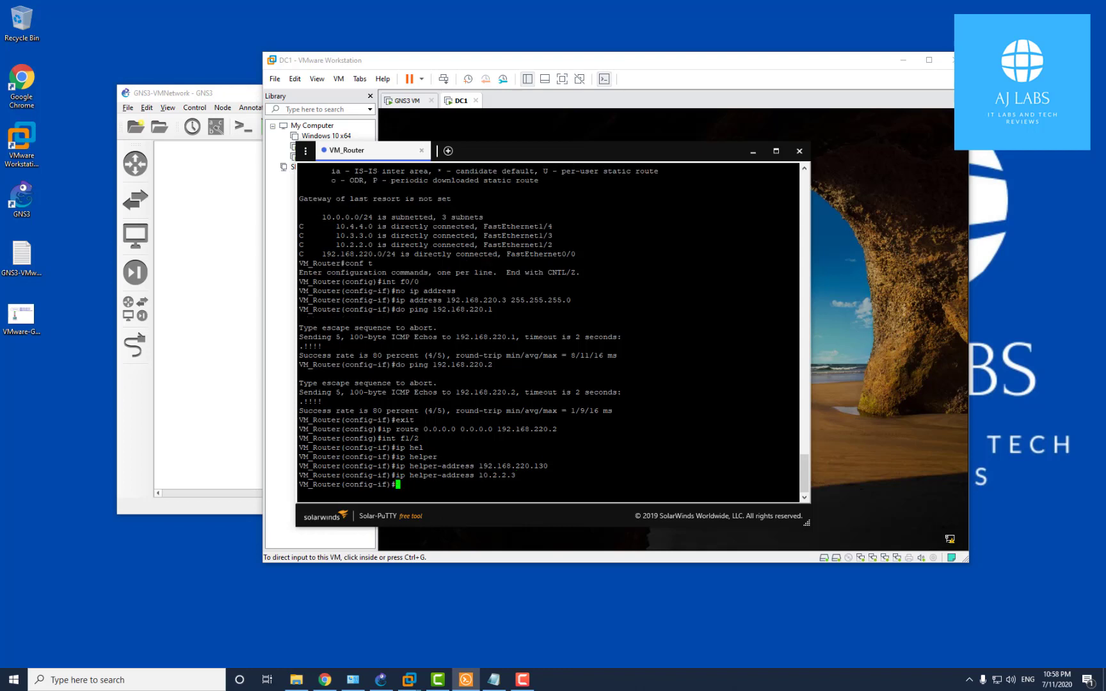
{"action": "type", "text": "int f1/3"}
Give FastEthernet1/3 helper addresses 192.168.220.130 and 10.3.3.3
{"action": "key", "text": "Return"}
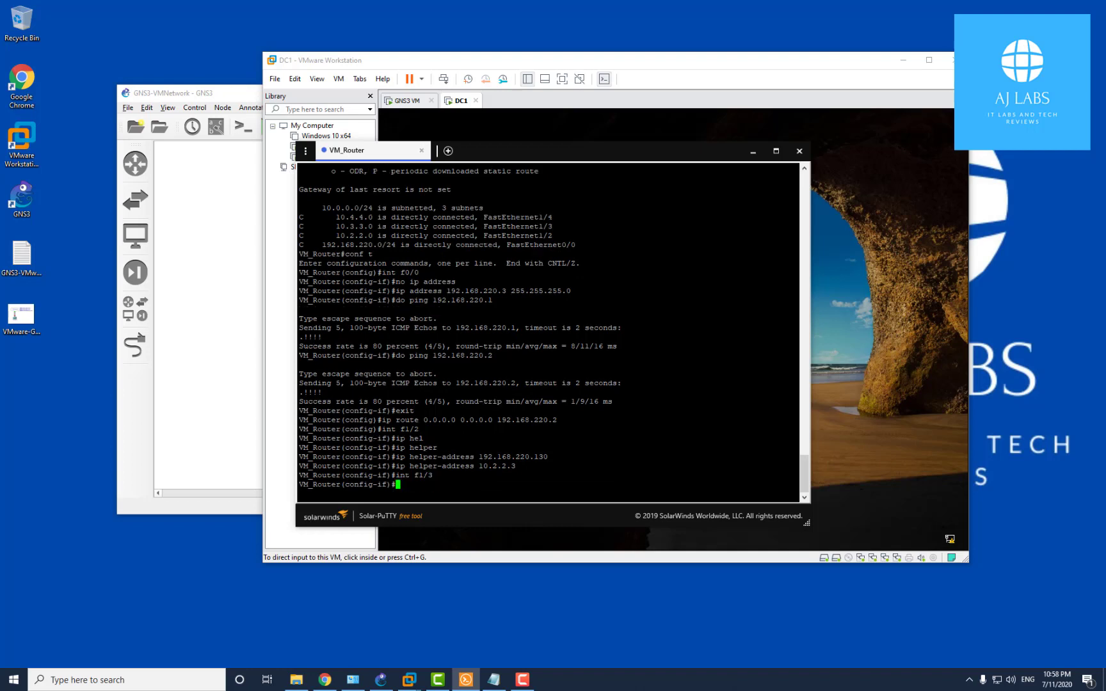
{"action": "key", "text": "Up"}
{"action": "key", "text": "Up"}
{"action": "key", "text": "Up"}
{"action": "key", "text": "Return"}
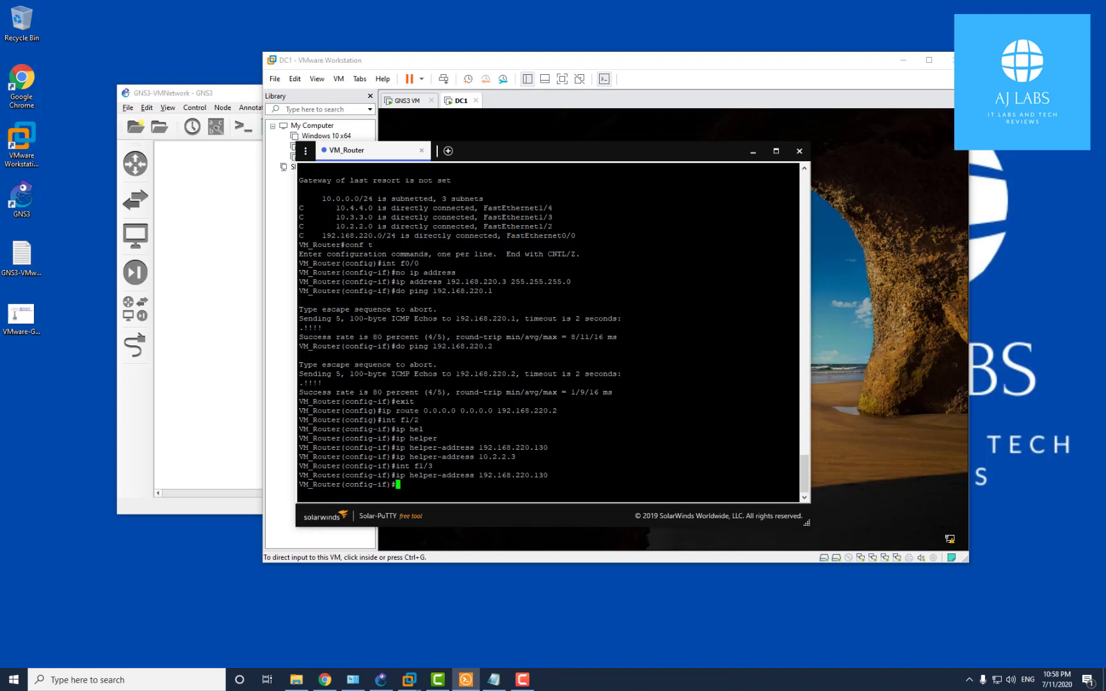
{"action": "key", "text": "Up"}
{"action": "key", "text": "Up"}
{"action": "key", "text": "Up"}
{"action": "key", "text": "Left"}
{"action": "key", "text": "BackSpace"}
{"action": "key", "text": "BackSpace"}
{"action": "key", "text": "BackSpace"}
{"action": "type", "text": "3."}
{"action": "key", "text": "Return"}
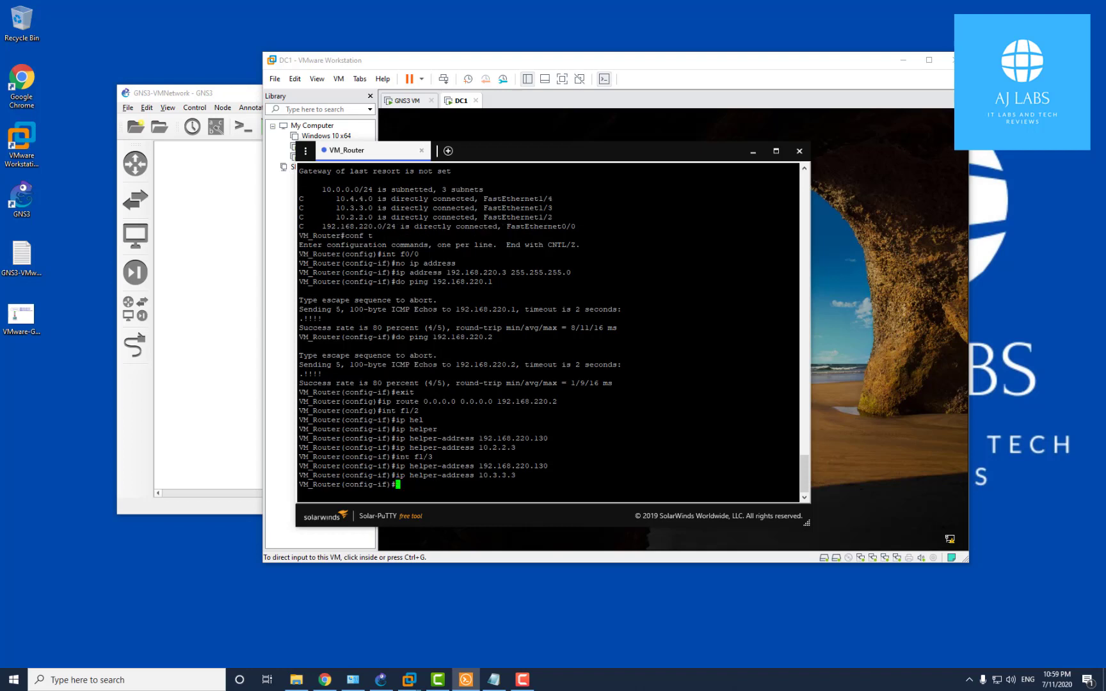
Give FastEthernet1/4 helper addresses 192.168.220.130 and 10.4.4.3
{"action": "type", "text": "int f1/4"}
{"action": "key", "text": "Return"}
{"action": "key", "text": "Up"}
{"action": "key", "text": "Up"}
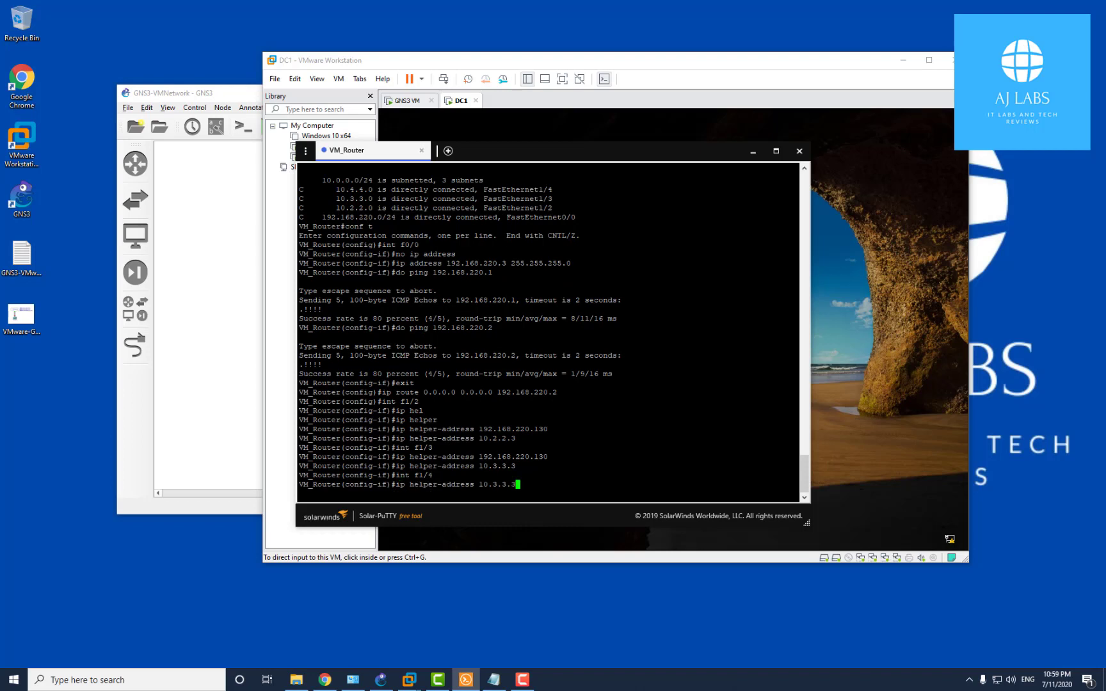
{"action": "key", "text": "Up"}
{"action": "key", "text": "Return"}
{"action": "key", "text": "Up"}
{"action": "key", "text": "Up"}
{"action": "key", "text": "Up"}
{"action": "key", "text": "BackSpace"}
{"action": "key", "text": "BackSpace"}
{"action": "key", "text": "BackSpace"}
{"action": "key", "text": "BackSpace"}
{"action": "key", "text": "BackSpace"}
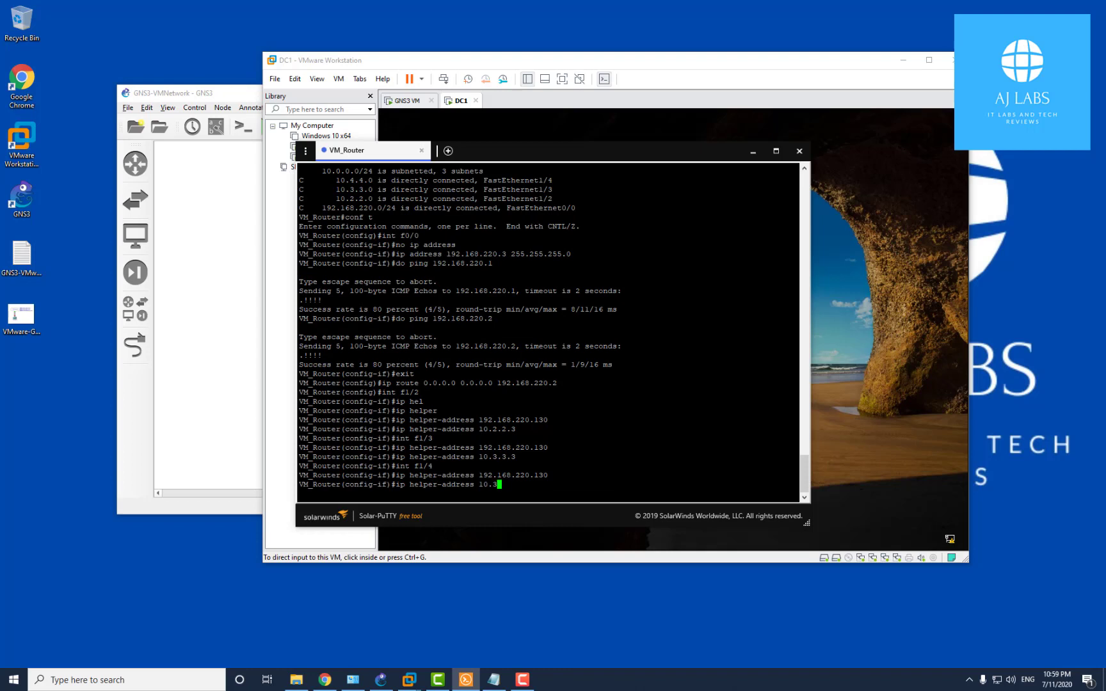
{"action": "type", "text": "4.4.3"}
{"action": "key", "text": "Return"}
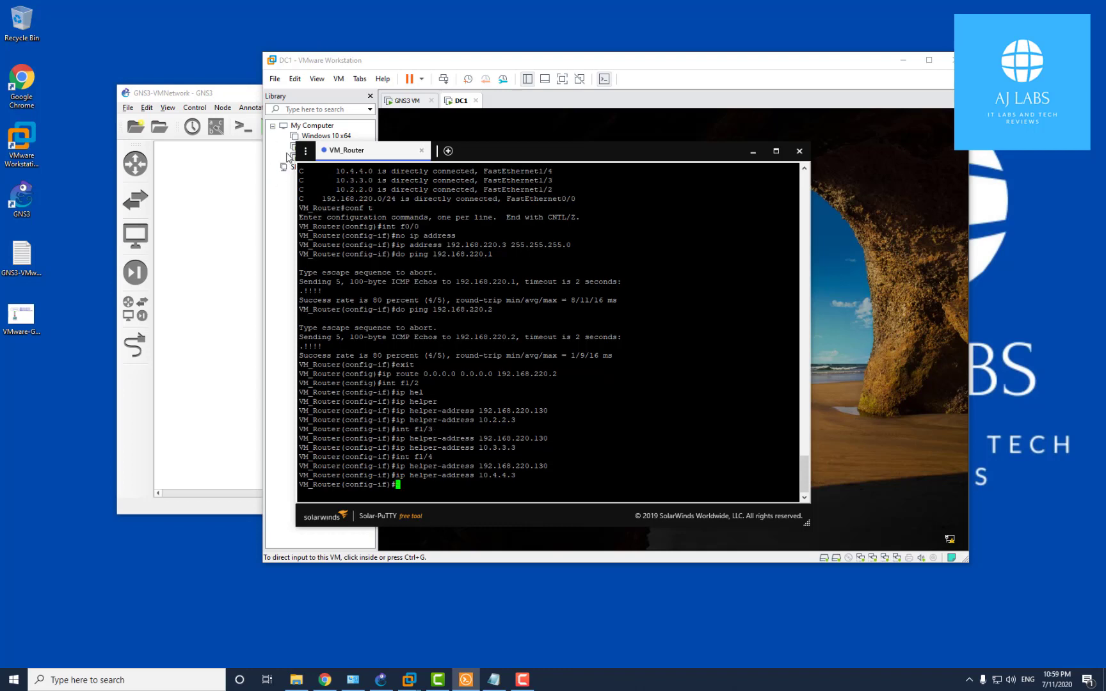
{"action": "left_click_drag", "start_coordinate": [479, 475], "coordinate": [525, 476]}
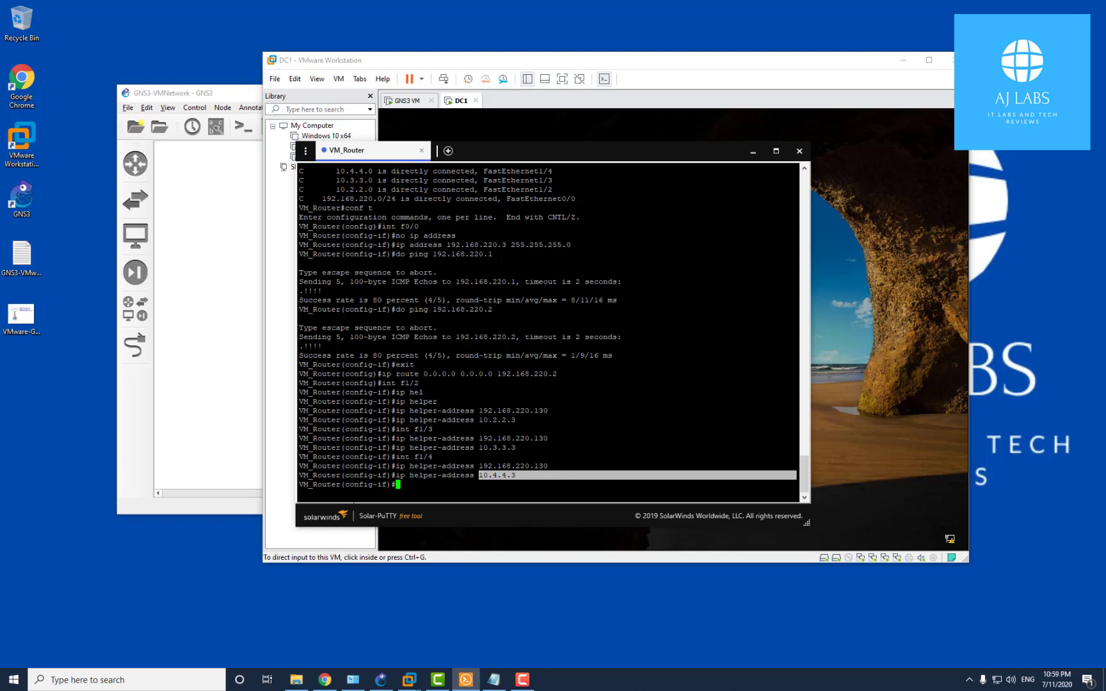
{"action": "left_click", "coordinate": [378, 490]}
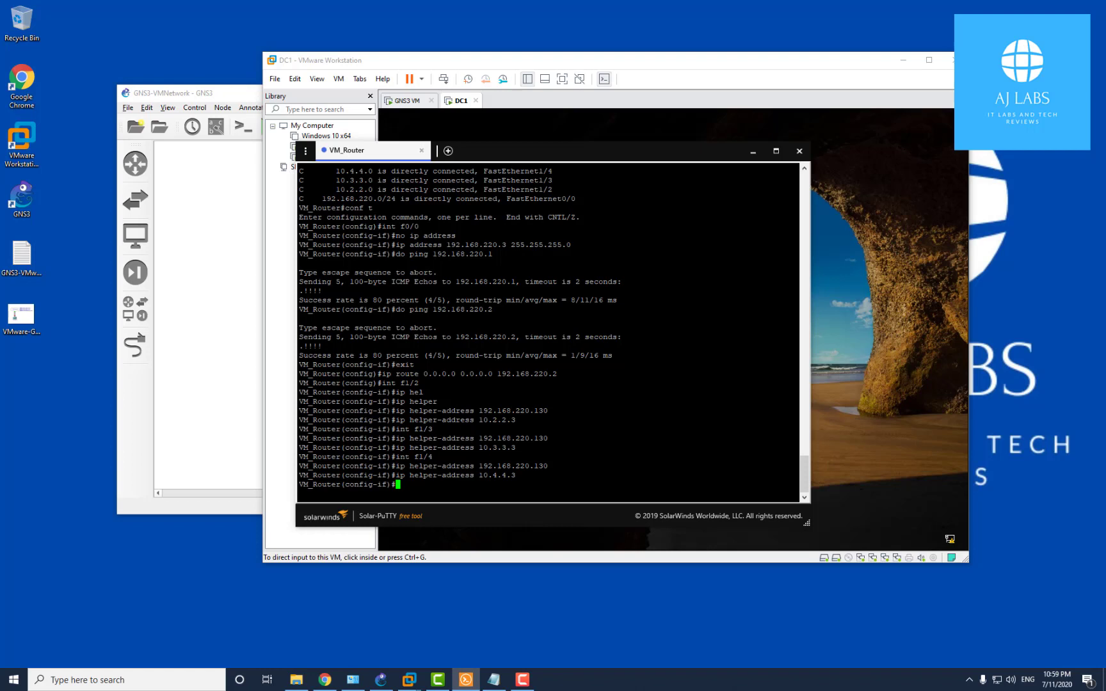
{"action": "key", "text": "alt+Tab"}
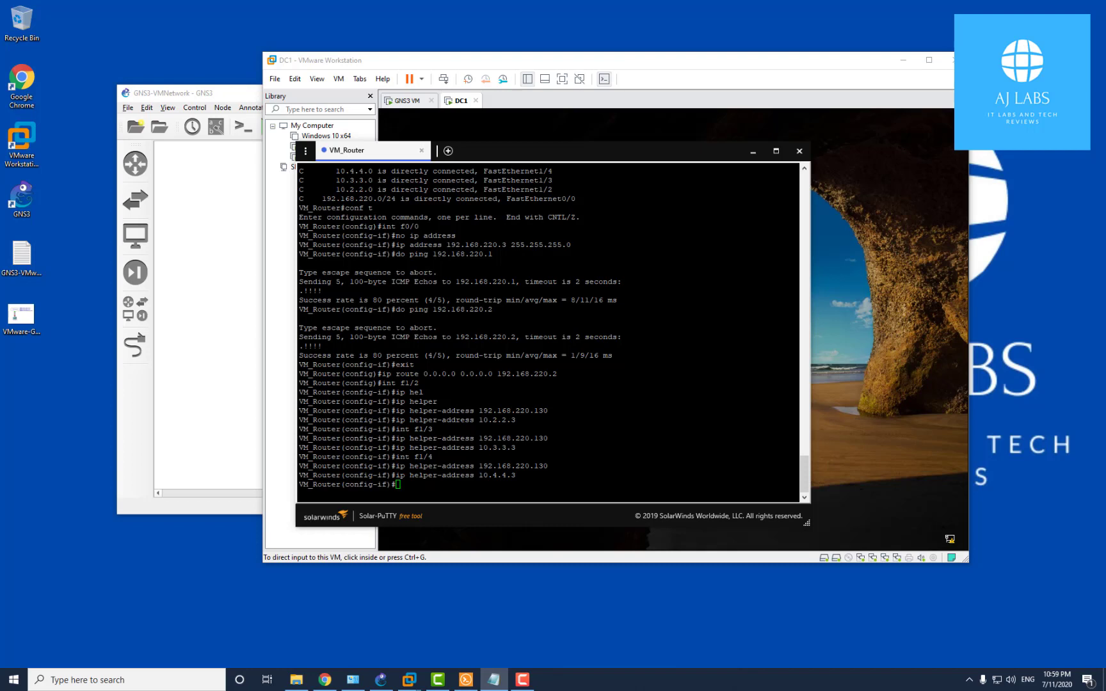
Set ip name-server 192.168.220.130 on VM_Router and exit configuration mode
{"action": "type", "text": "ip"}
{"action": "key", "text": "BackSpace"}
{"action": "key", "text": "BackSpace"}
{"action": "type", "text": "exit"}
{"action": "key", "text": "Return"}
{"action": "type", "text": "ip "}
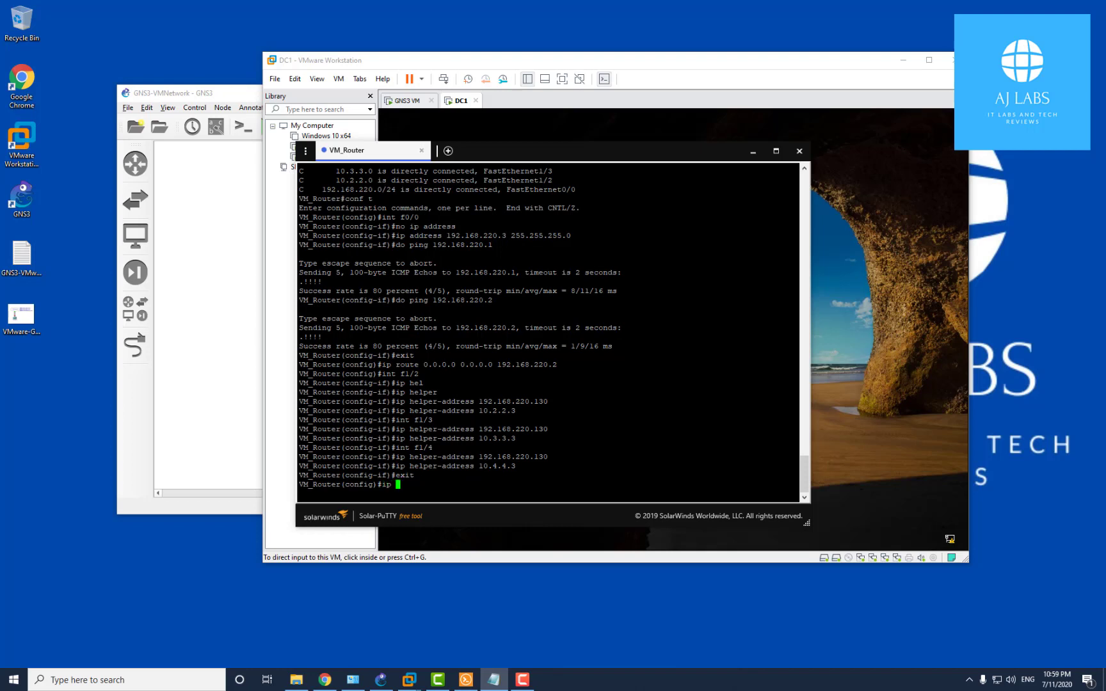
{"action": "type", "text": "name-"}
{"action": "key", "text": "Tab"}
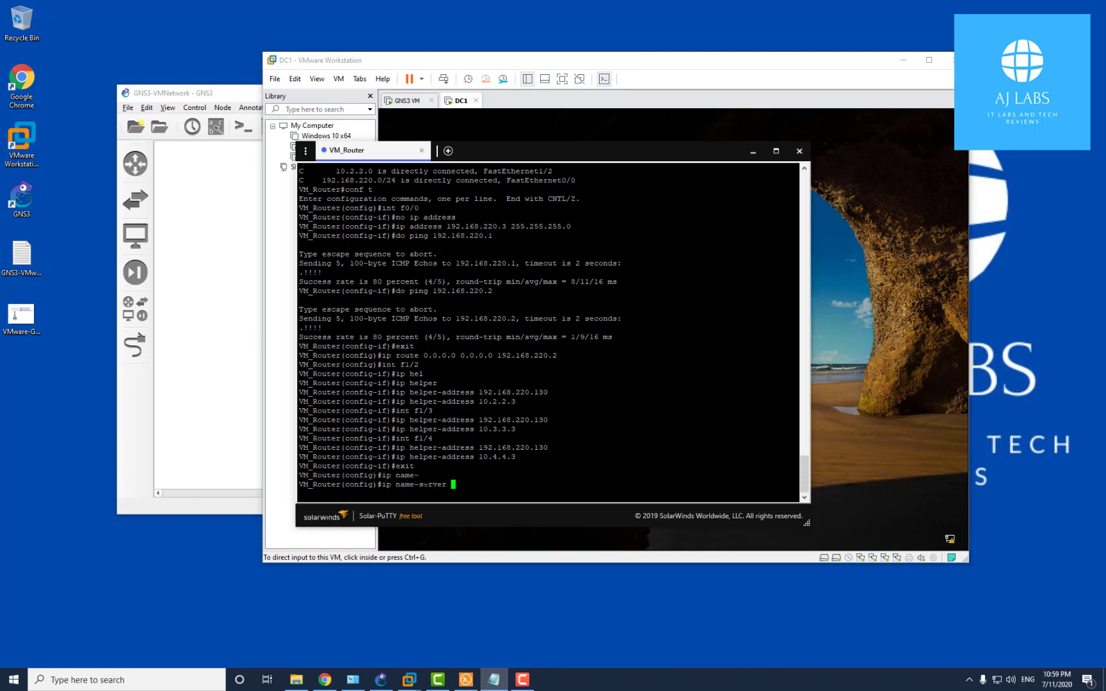
{"action": "type", "text": "192.168.220.130"}
{"action": "key", "text": "Return"}
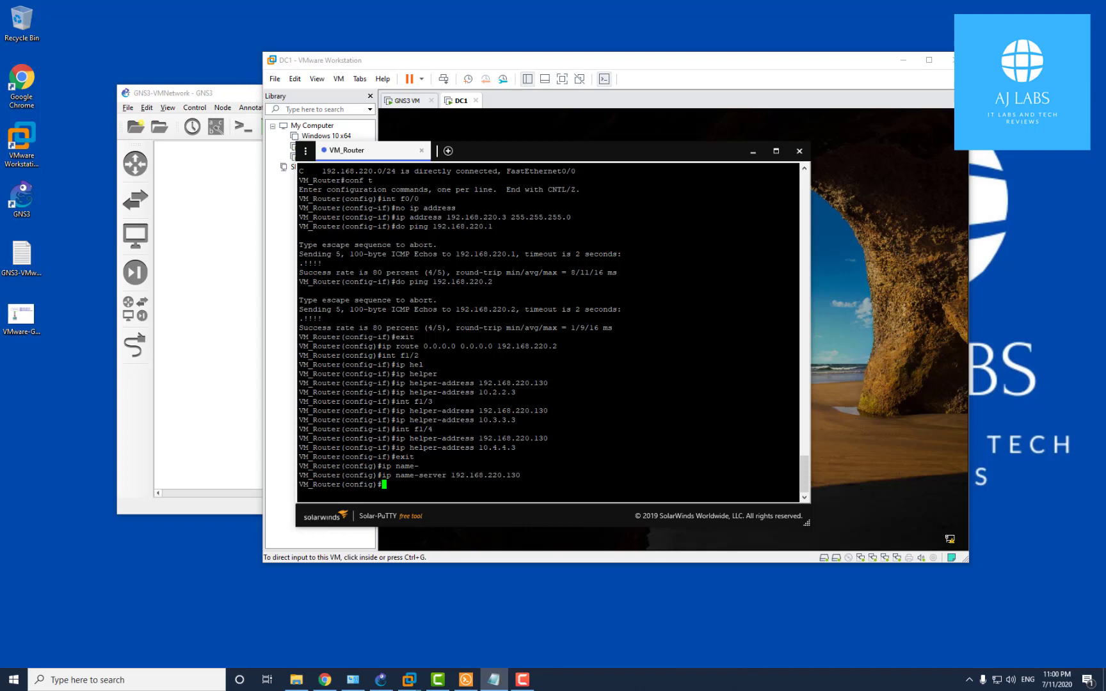
{"action": "type", "text": "exit"}
{"action": "key", "text": "Return"}
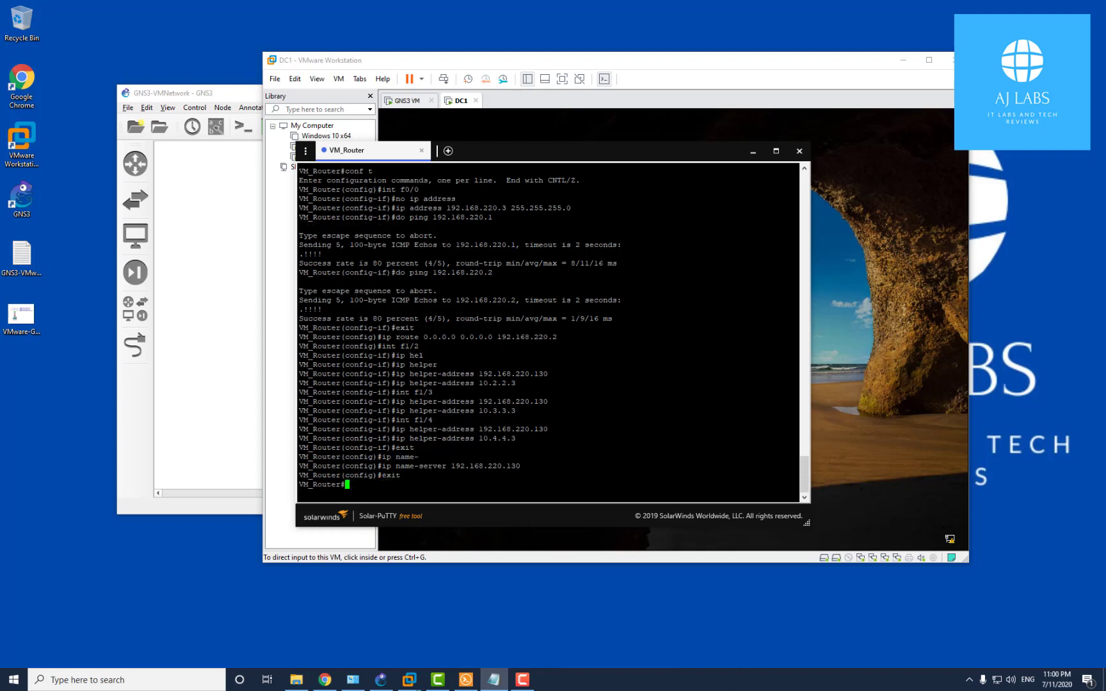
{"action": "type", "text": "ping 1"}
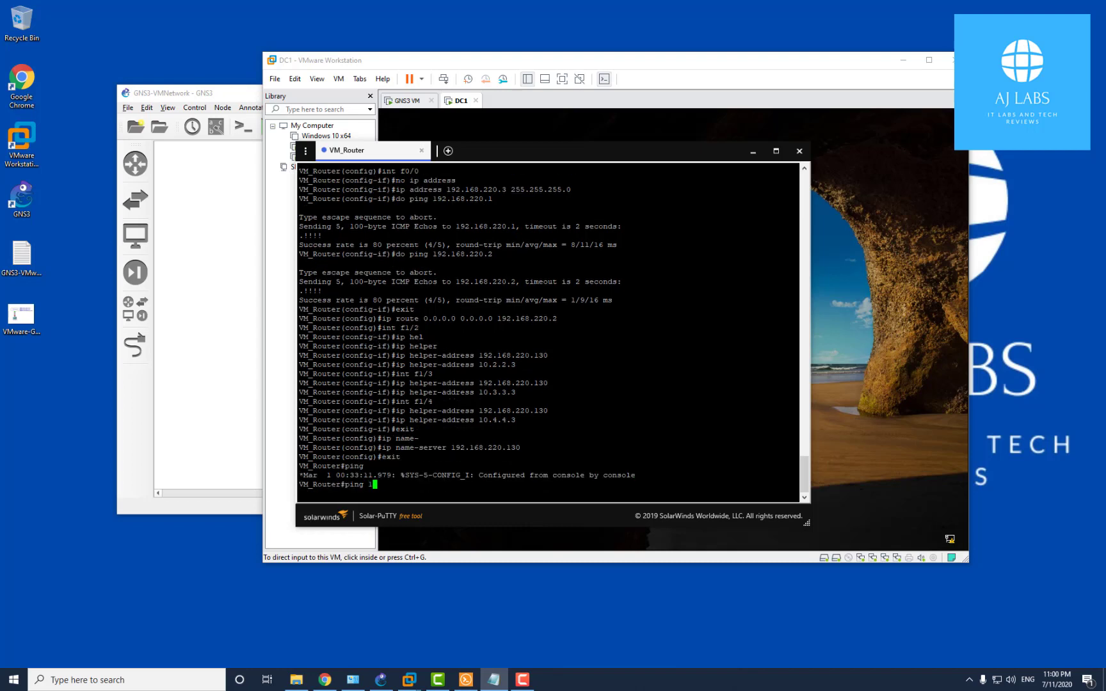
{"action": "type", "text": "92.168.220.130"}
Ping 192.168.220.130 and 10.2.2.3 from VM_Router
{"action": "key", "text": "Return"}
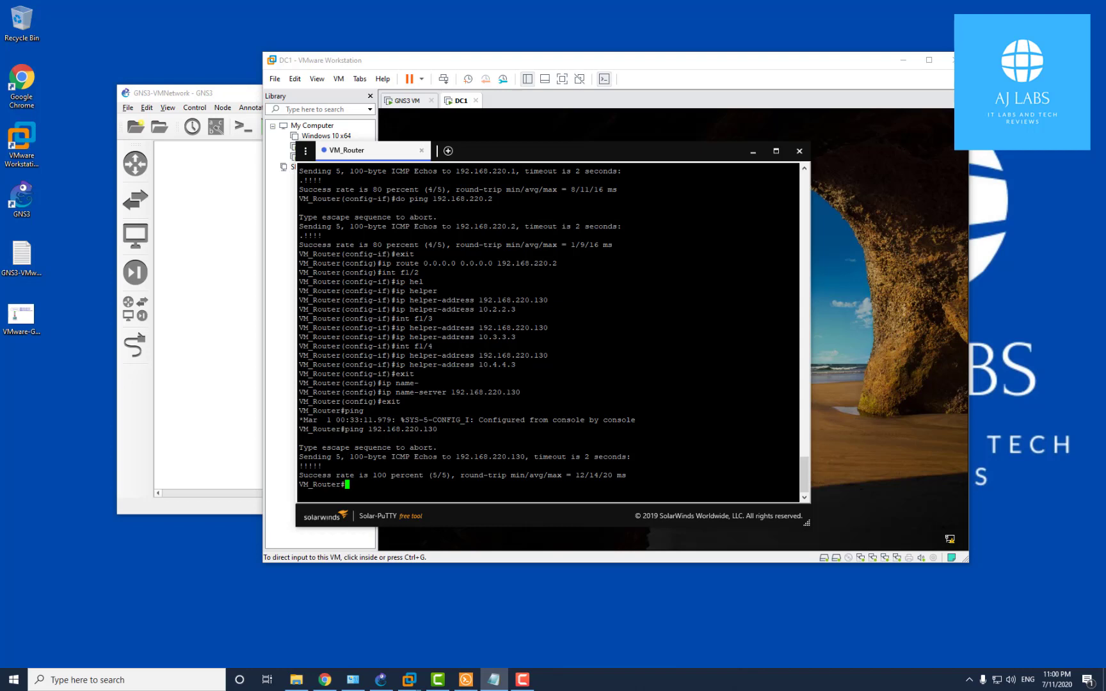
{"action": "type", "text": "ping 10.2.2.3"}
{"action": "key", "text": "Return"}
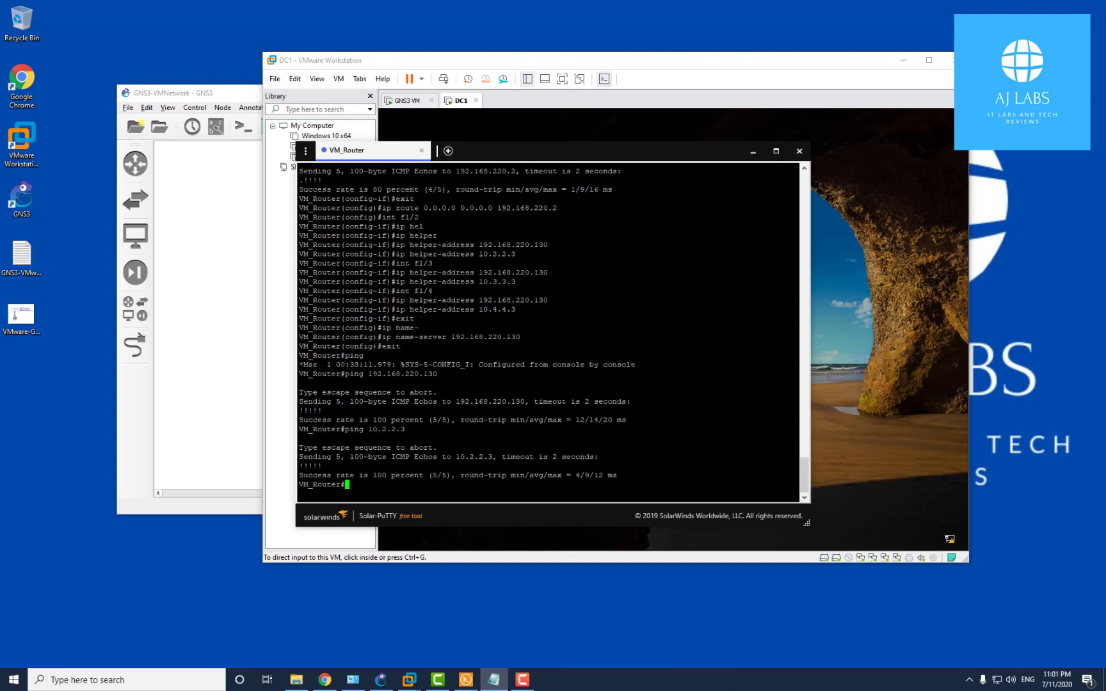
Ping 10.3.3.3 and 10.4.4.3 by editing the recalled ping command
{"action": "key", "text": "Up"}
{"action": "key", "text": "Left"}
{"action": "key", "text": "Left"}
{"action": "key", "text": "BackSpace"}
{"action": "key", "text": "BackSpace"}
{"action": "key", "text": "BackSpace"}
{"action": "type", "text": "3.3"}
{"action": "key", "text": "Return"}
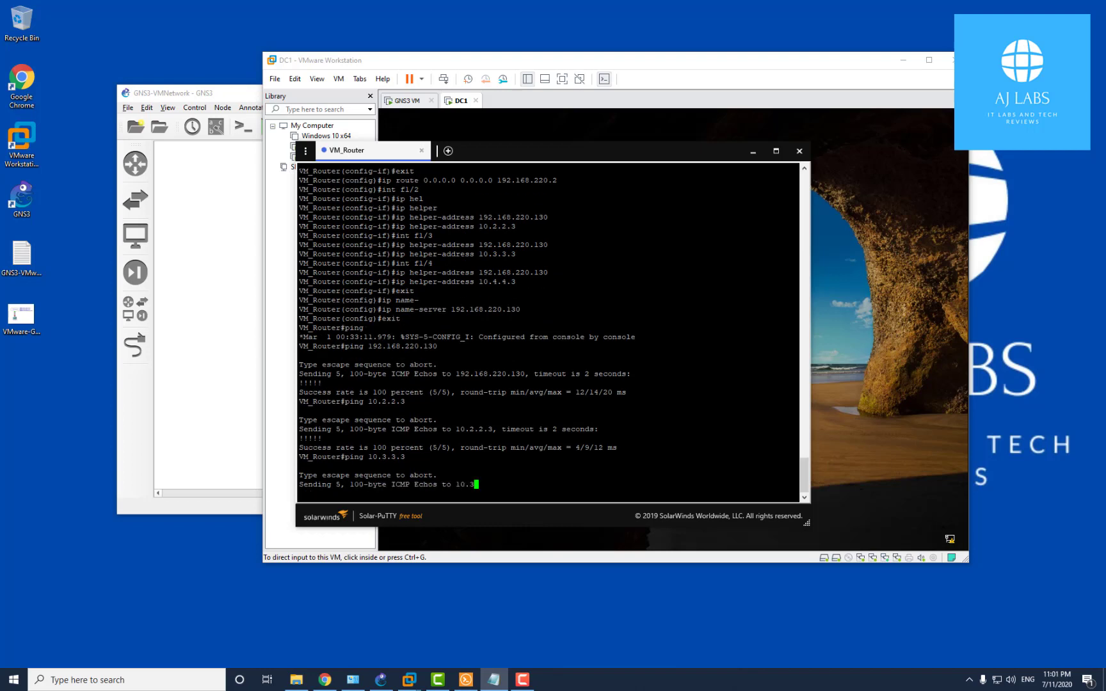
{"action": "key", "text": "Up"}
{"action": "key", "text": "Left"}
{"action": "key", "text": "Left"}
{"action": "key", "text": "BackSpace"}
{"action": "key", "text": "BackSpace"}
{"action": "key", "text": "BackSpace"}
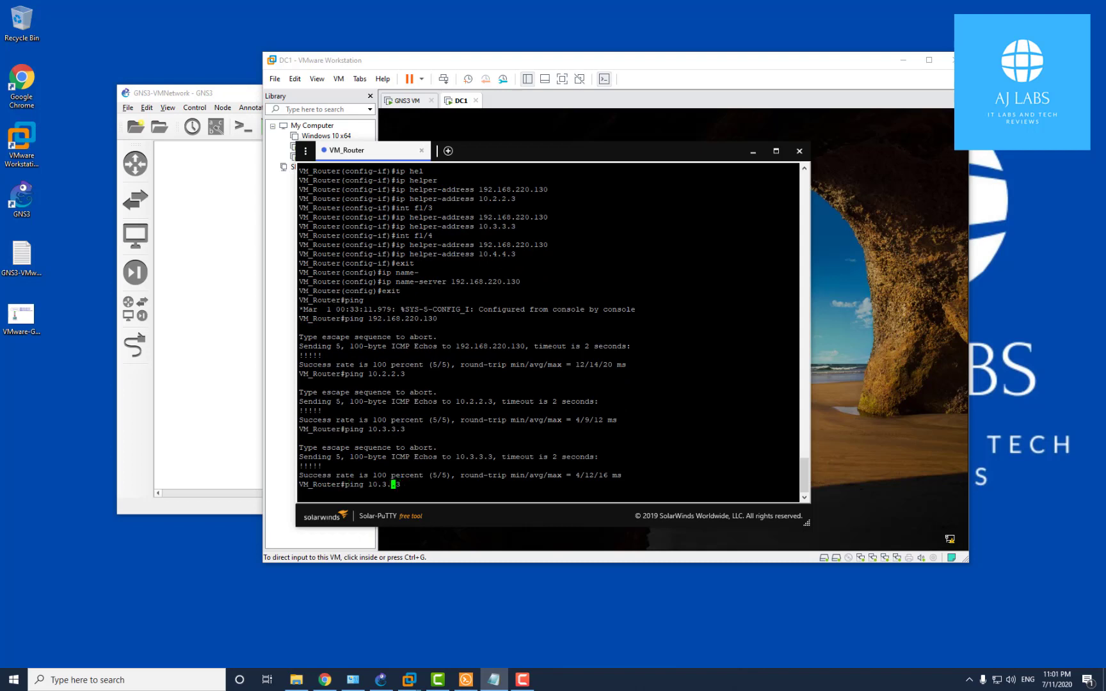
{"action": "type", "text": "4.4"}
{"action": "key", "text": "Return"}
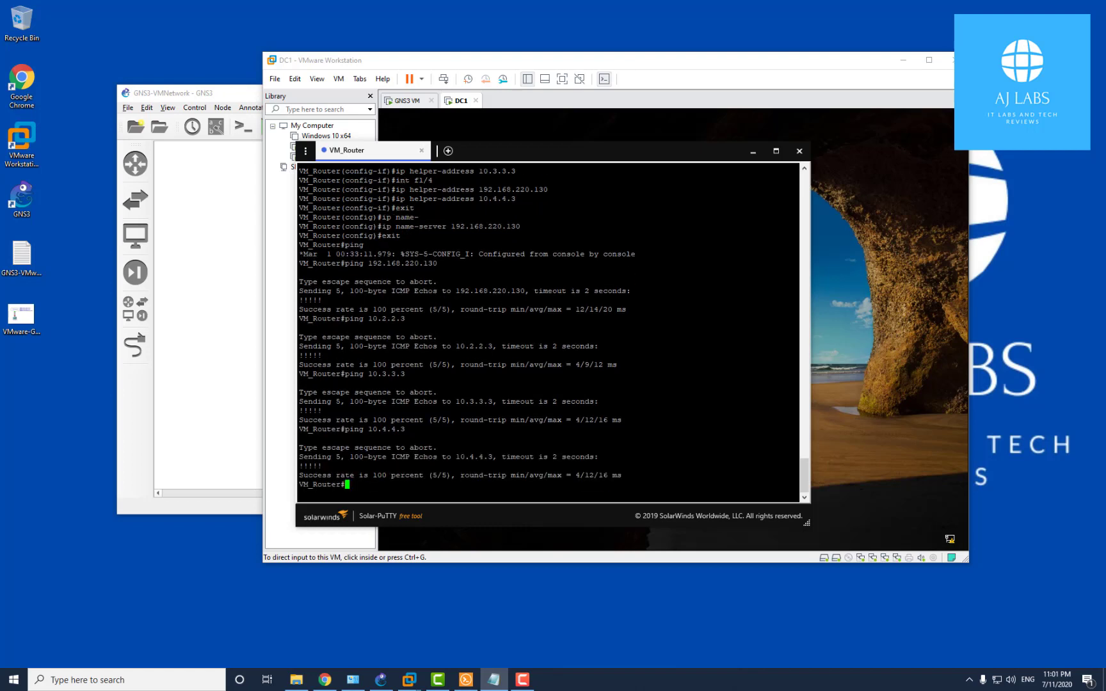
Ping 8.8.8.8 to confirm VM_Router has internet access
{"action": "type", "text": "ping 8.8.8.8"}
{"action": "left_click_drag", "start_coordinate": [365, 485], "coordinate": [408, 484]}
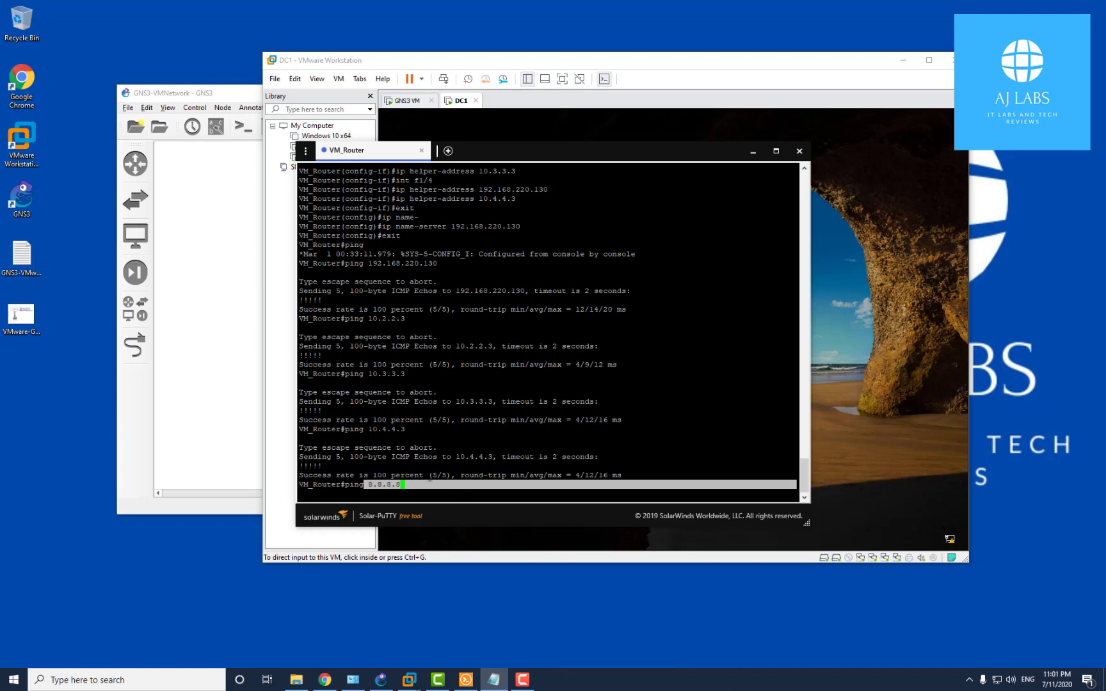
{"action": "left_click", "coordinate": [453, 470]}
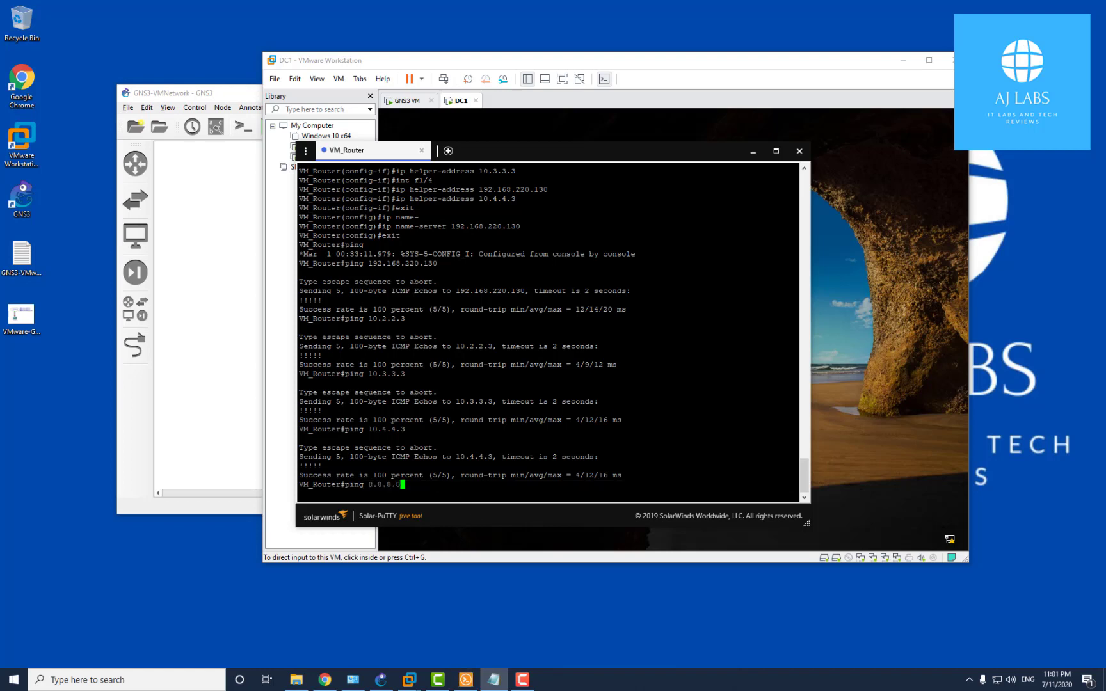
{"action": "key", "text": "Return"}
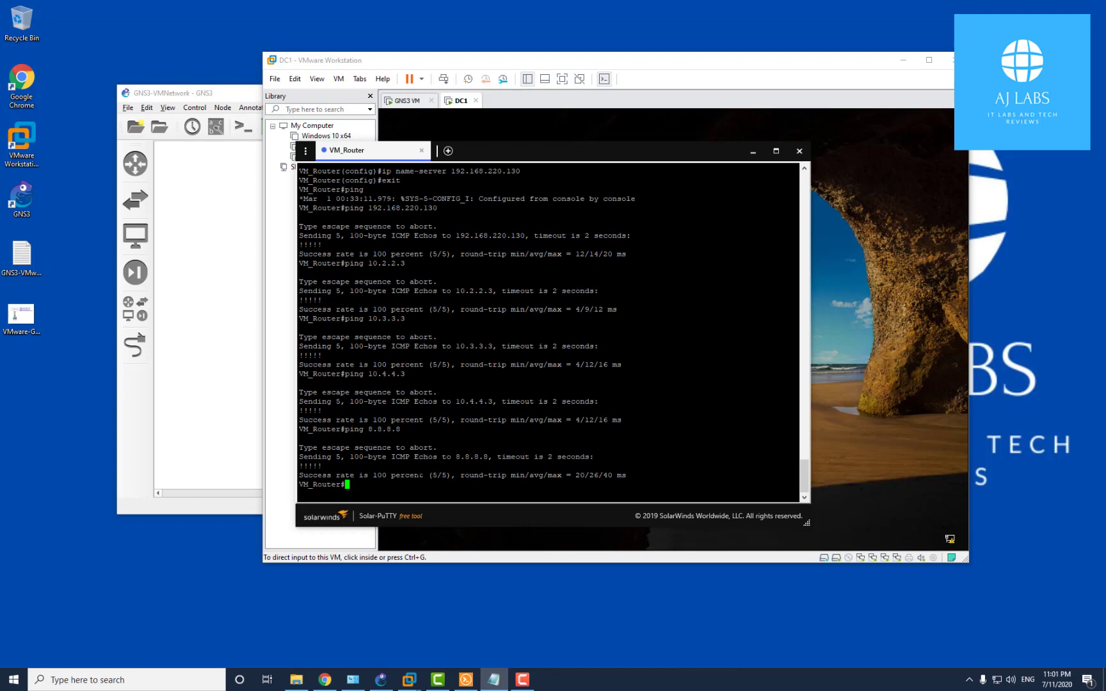
{"action": "type", "text": "ping www.google.com"}
{"action": "key", "text": "Return"}
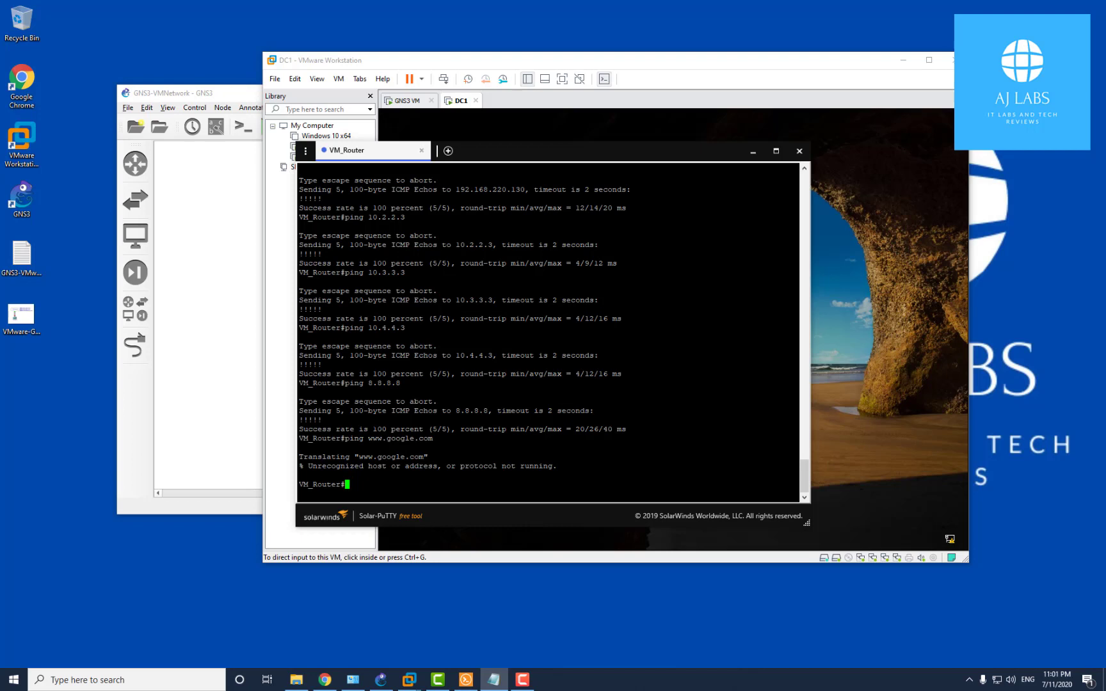
{"action": "left_click_drag", "start_coordinate": [354, 457], "coordinate": [427, 457]}
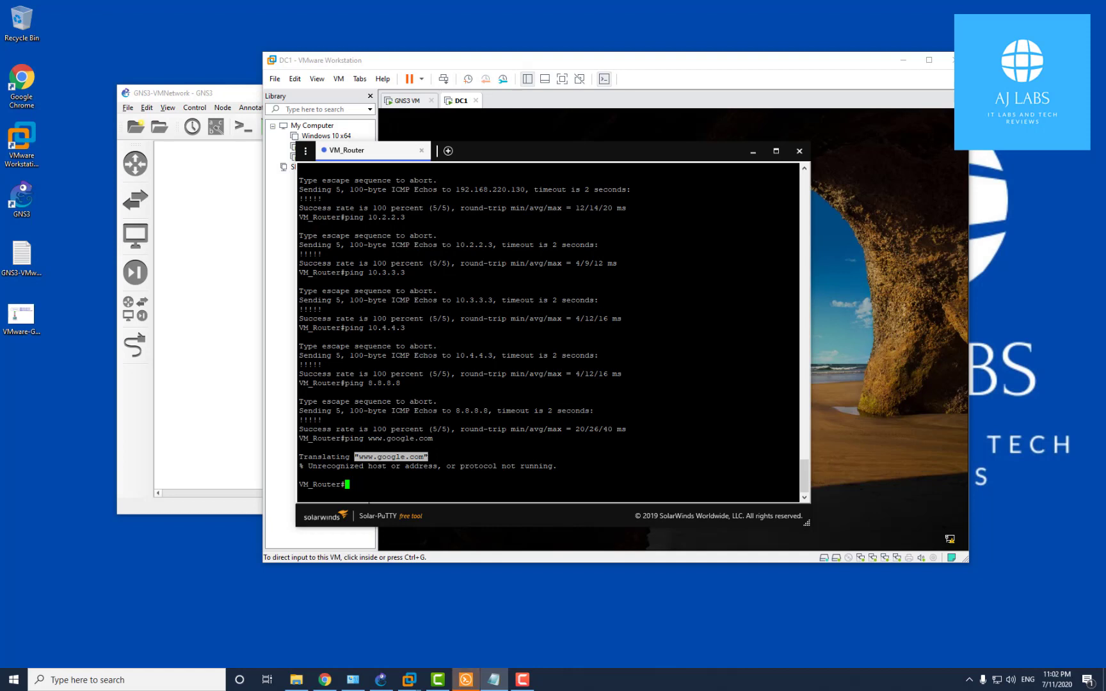
{"action": "left_click", "coordinate": [442, 475]}
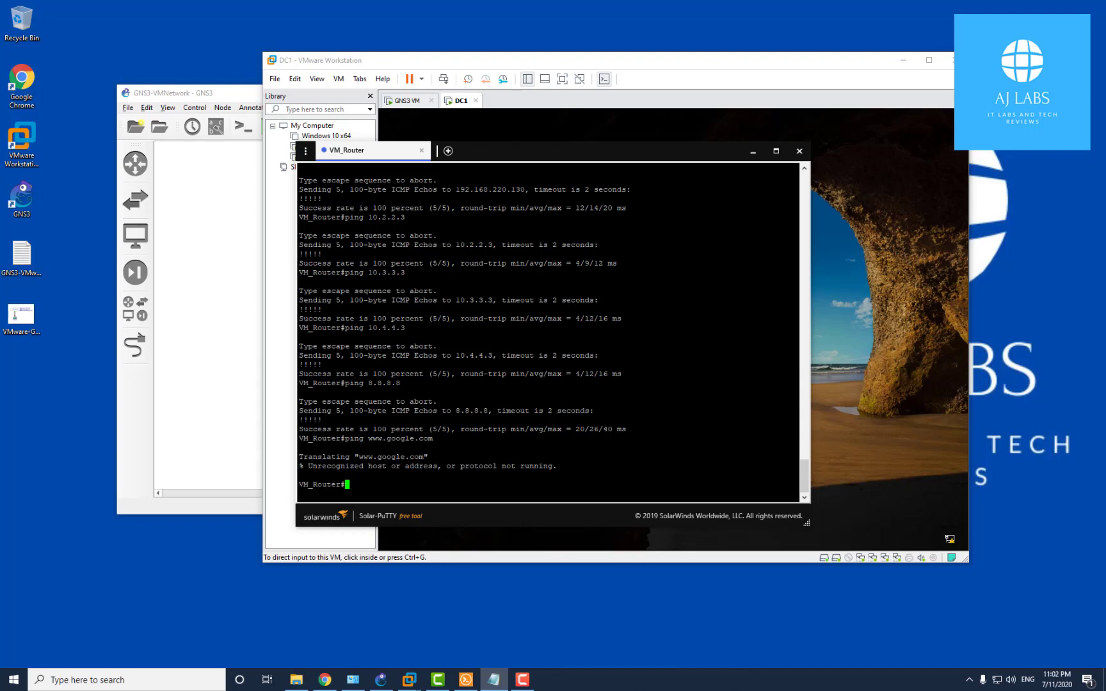
{"action": "type", "text": "sh ip route"}
Run sh ip route and highlight the connected 10.x routes and S* default route via 192.168.220.2
{"action": "key", "text": "Return"}
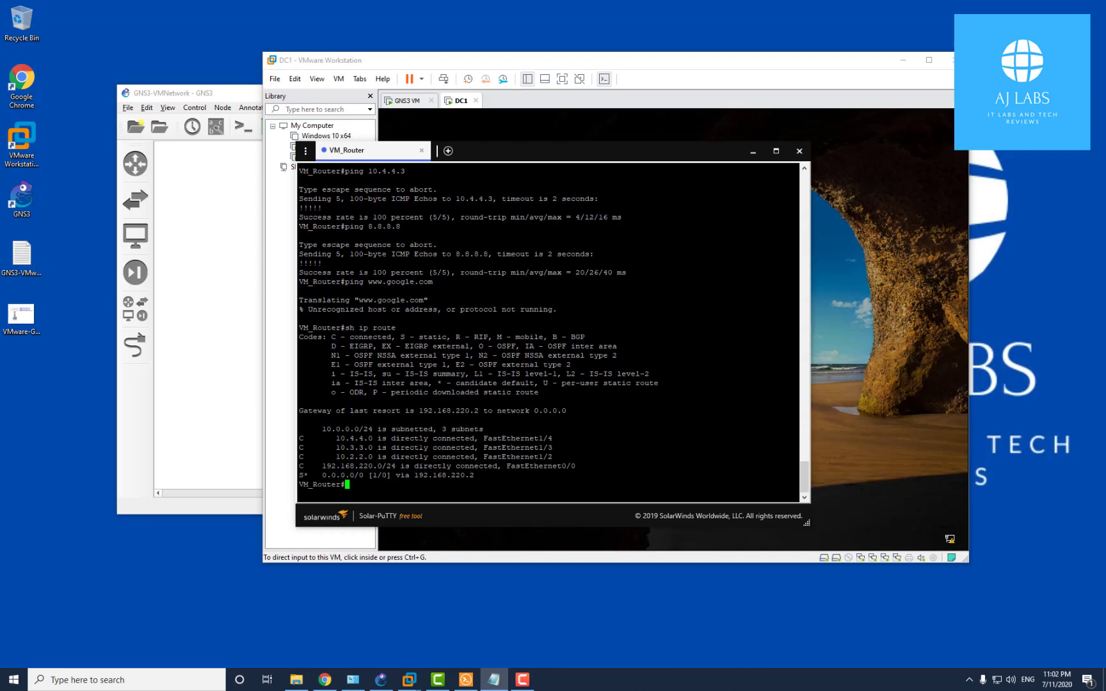
{"action": "left_click_drag", "start_coordinate": [318, 475], "coordinate": [472, 475]}
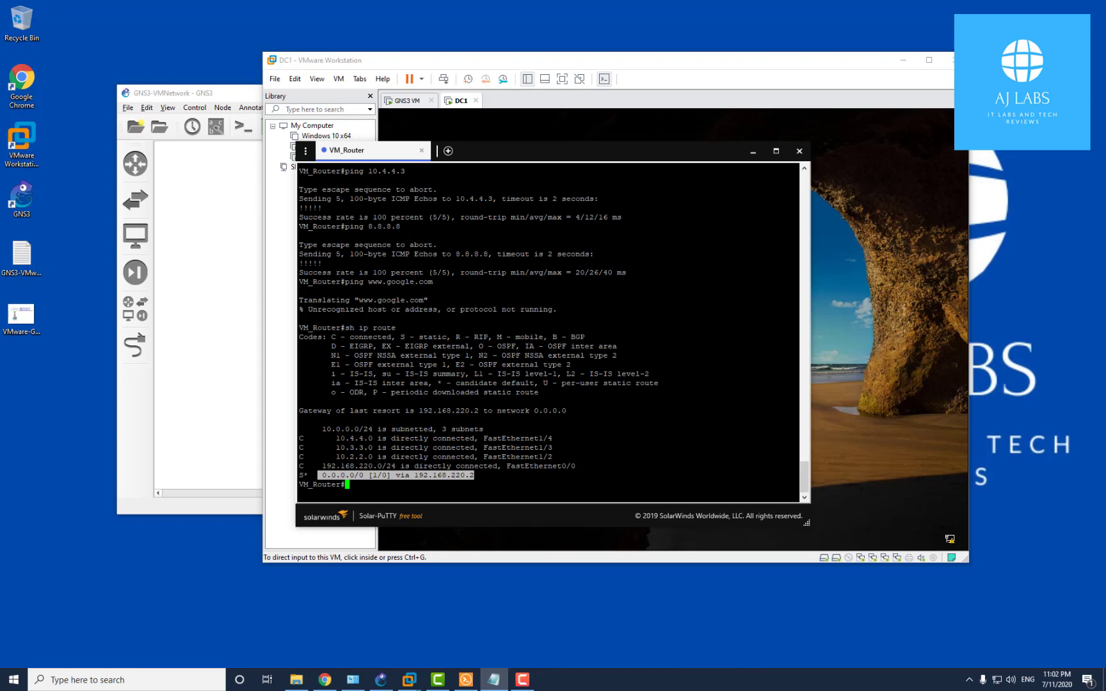
{"action": "left_click_drag", "start_coordinate": [331, 439], "coordinate": [576, 455]}
{"action": "left_click", "coordinate": [322, 471]}
{"action": "left_click_drag", "start_coordinate": [322, 475], "coordinate": [796, 475]}
{"action": "left_click_drag", "start_coordinate": [414, 475], "coordinate": [796, 475]}
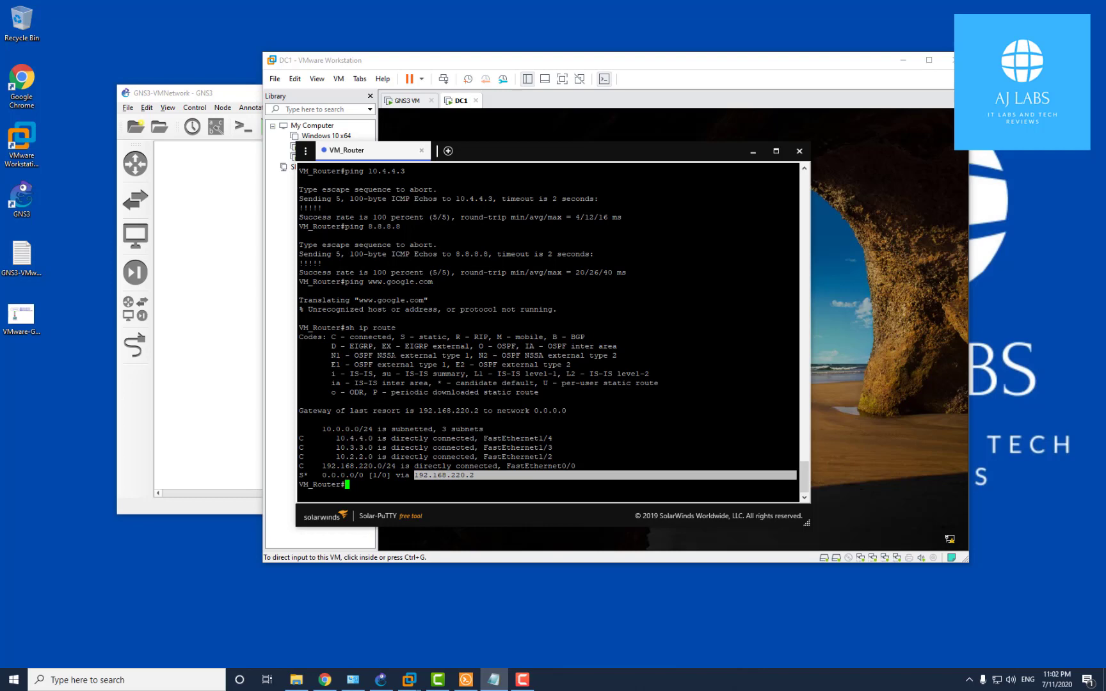
{"action": "scroll", "coordinate": [548, 333], "scroll_direction": "up", "scroll_amount": 2}
{"action": "scroll", "coordinate": [548, 332], "scroll_direction": "down", "scroll_amount": 2}
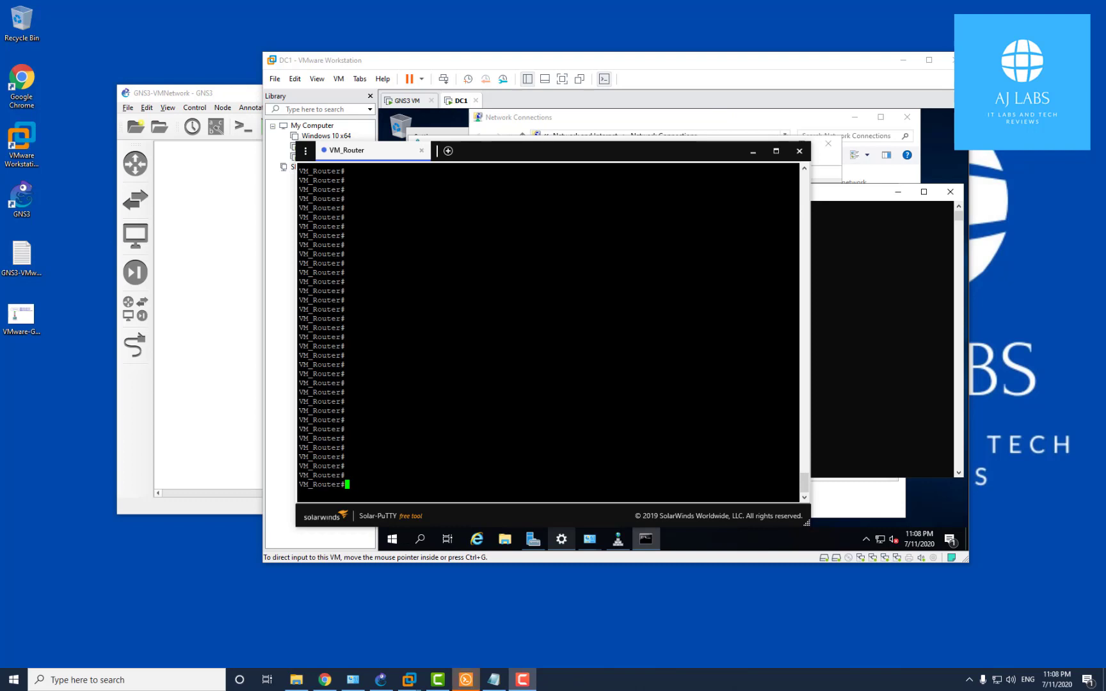
Enable ip domain-lookup on VM_Router and save the configuration with wr me
{"action": "type", "text": "conr"}
{"action": "key", "text": "BackSpace"}
{"action": "key", "text": "BackSpace"}
{"action": "type", "text": "f"}
{"action": "key", "text": "Return"}
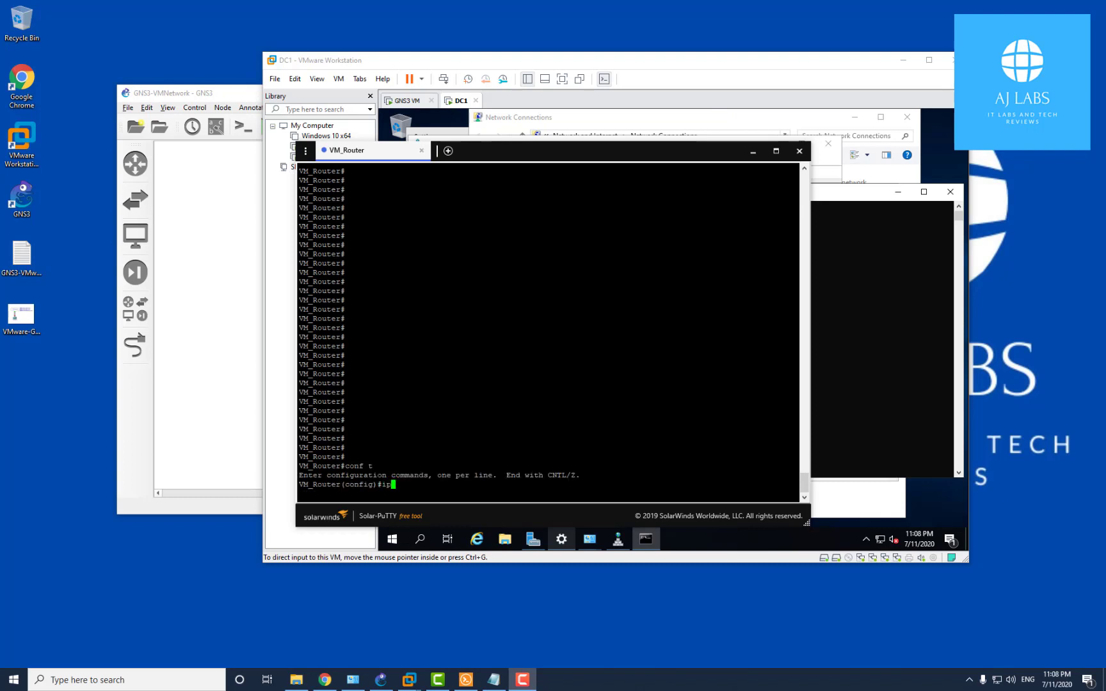
{"action": "type", "text": "ip domai"}
{"action": "type", "text": "n-loo"}
{"action": "key", "text": "Tab"}
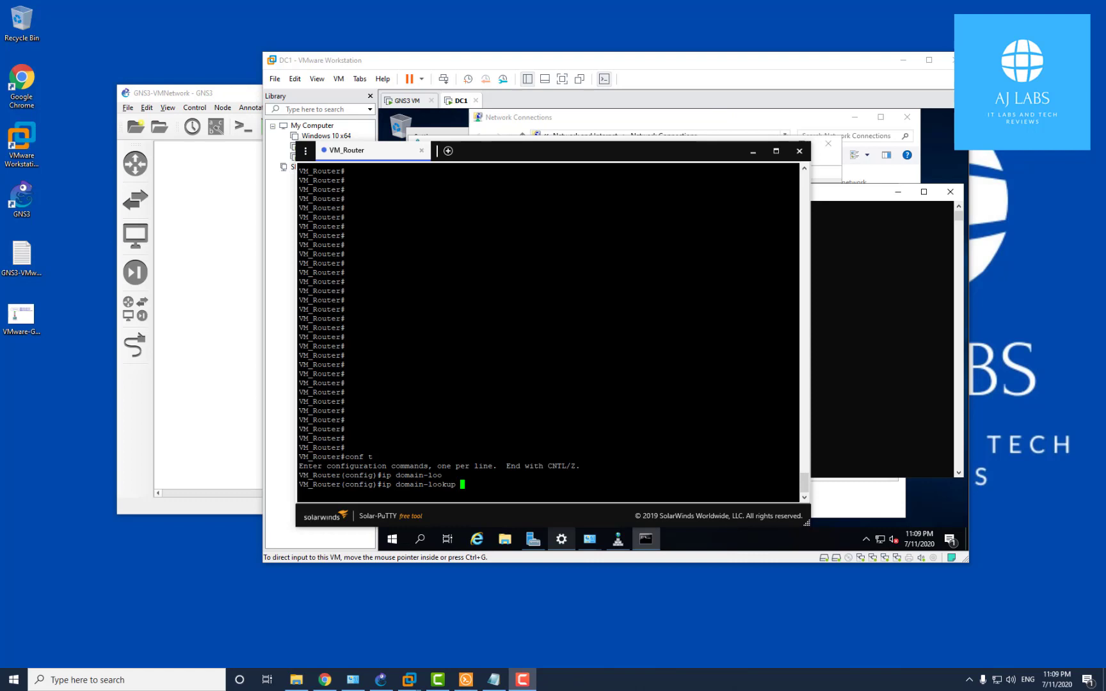
{"action": "key", "text": "Return"}
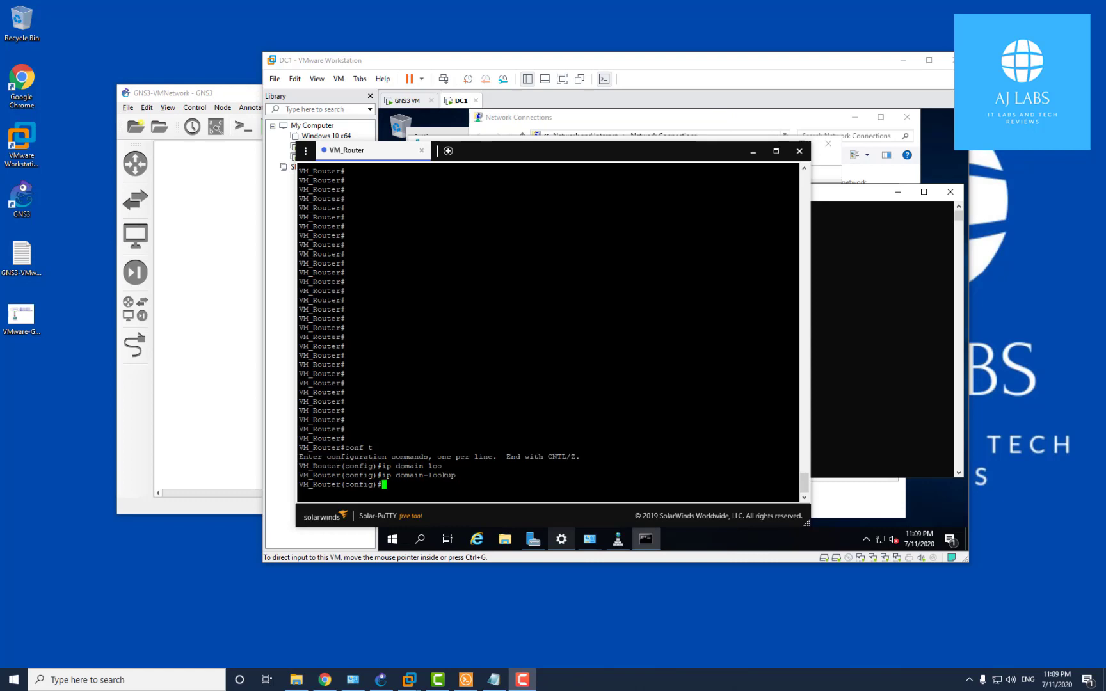
{"action": "type", "text": "end"}
{"action": "key", "text": "Return"}
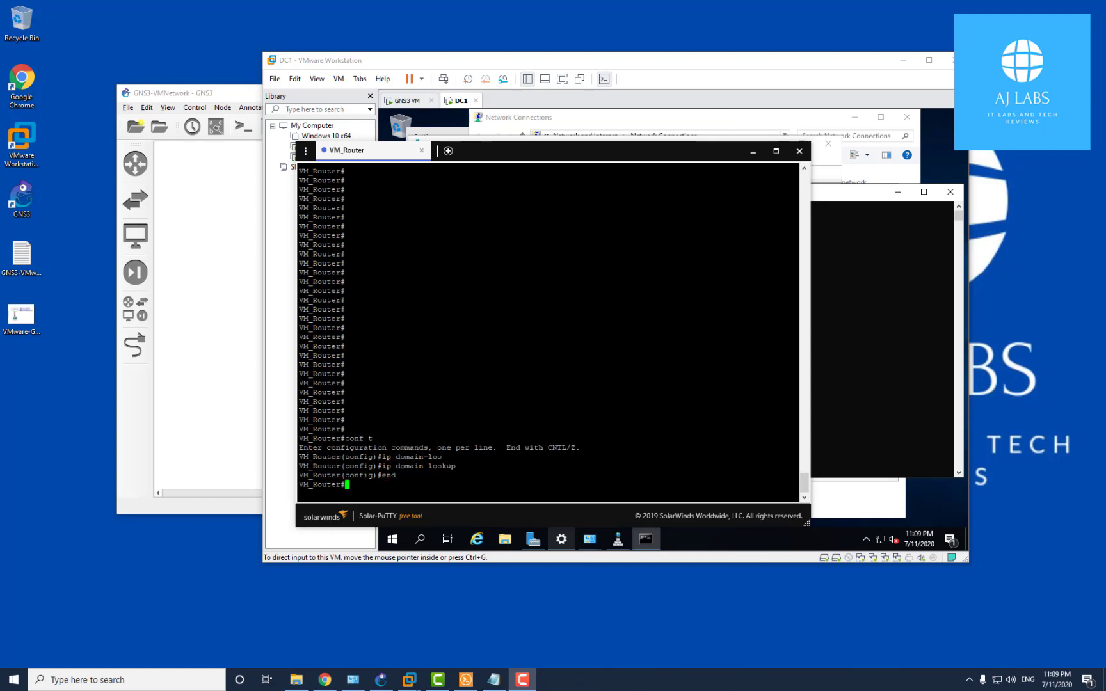
{"action": "type", "text": "wr m"}
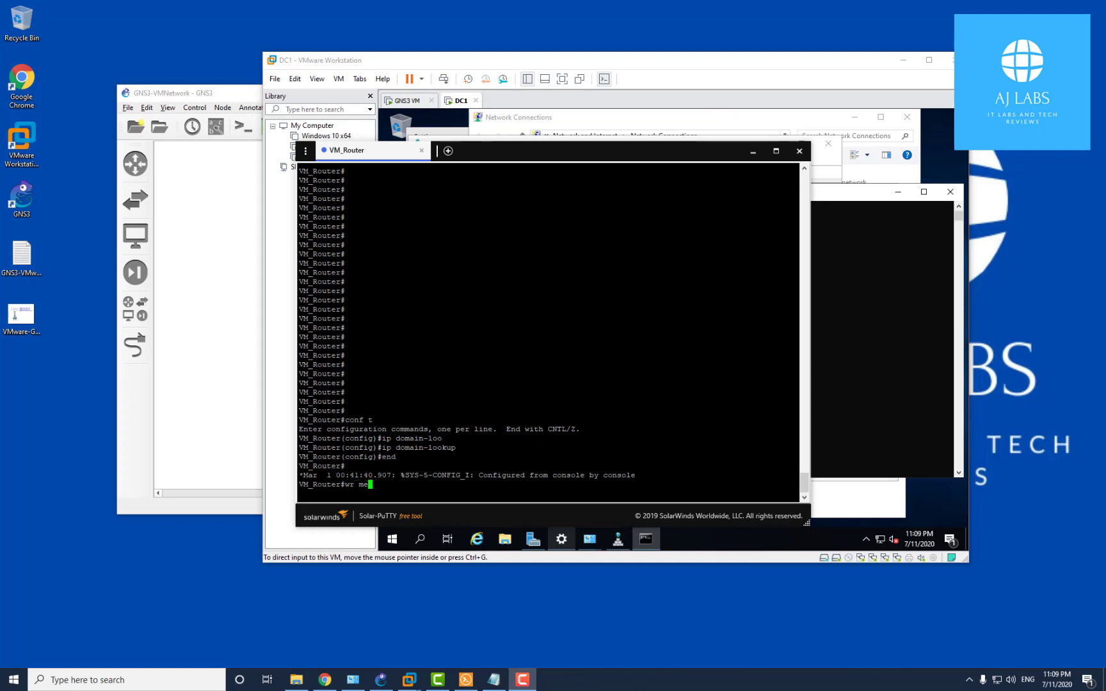
{"action": "type", "text": "e"}
{"action": "key", "text": "Return"}
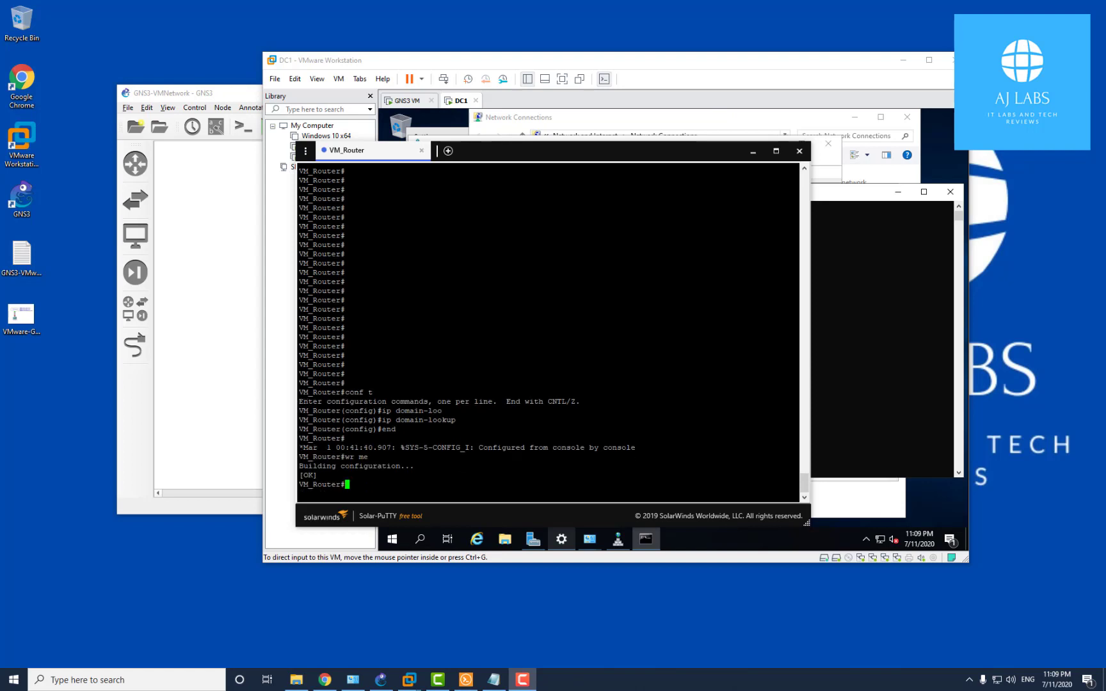
{"action": "type", "text": "ping www.google.com"}
{"action": "key", "text": "Return"}
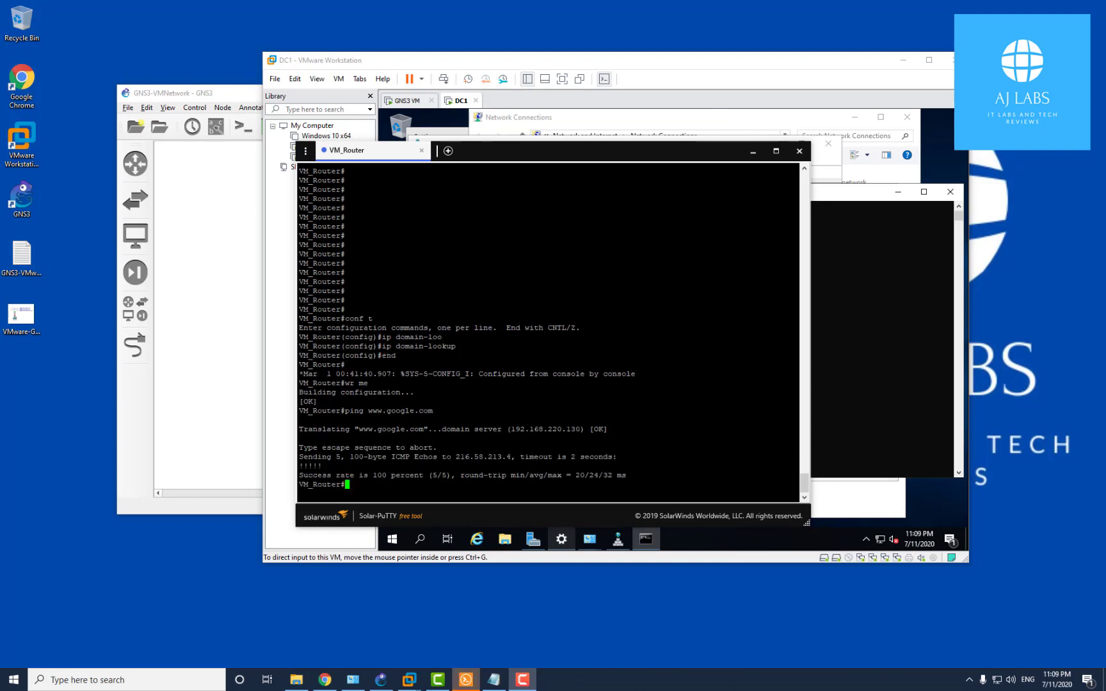
{"action": "type", "text": "ping ww"}
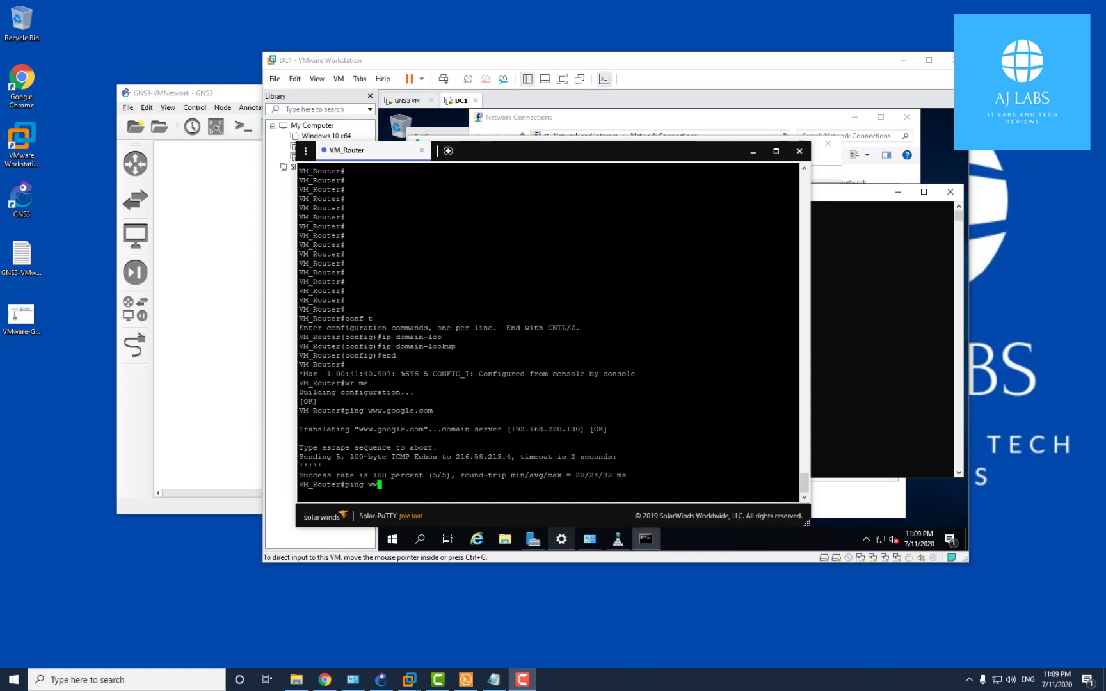
{"action": "type", "text": "w.bbc.co.uk"}
{"action": "key", "text": "Return"}
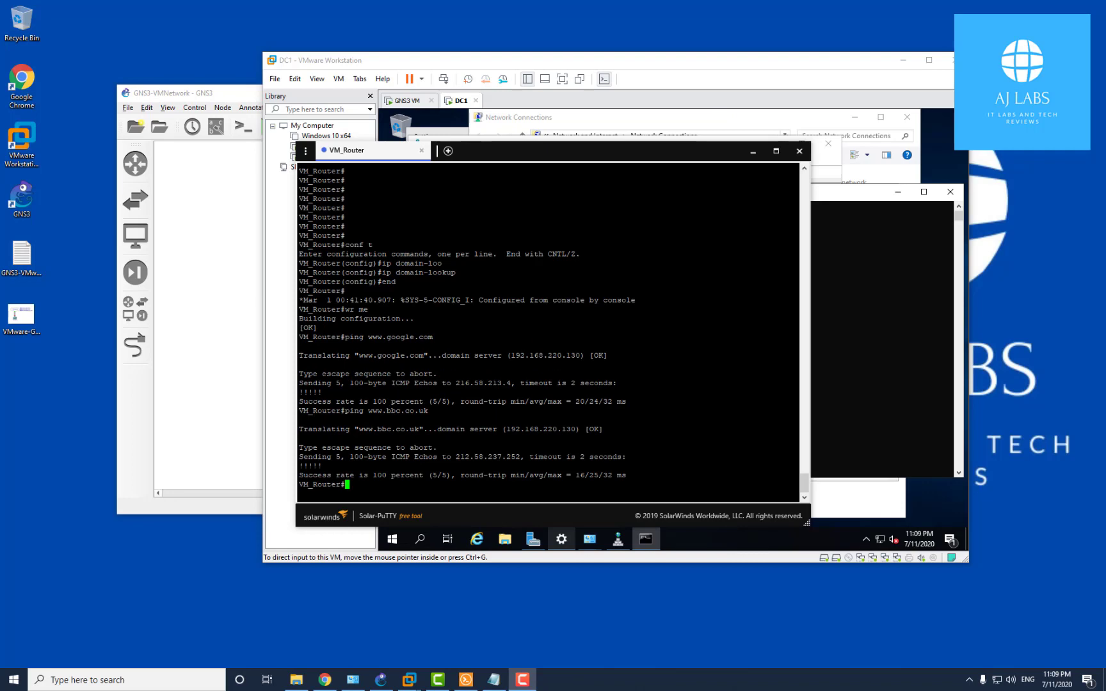
{"action": "left_click", "coordinate": [804, 154]}
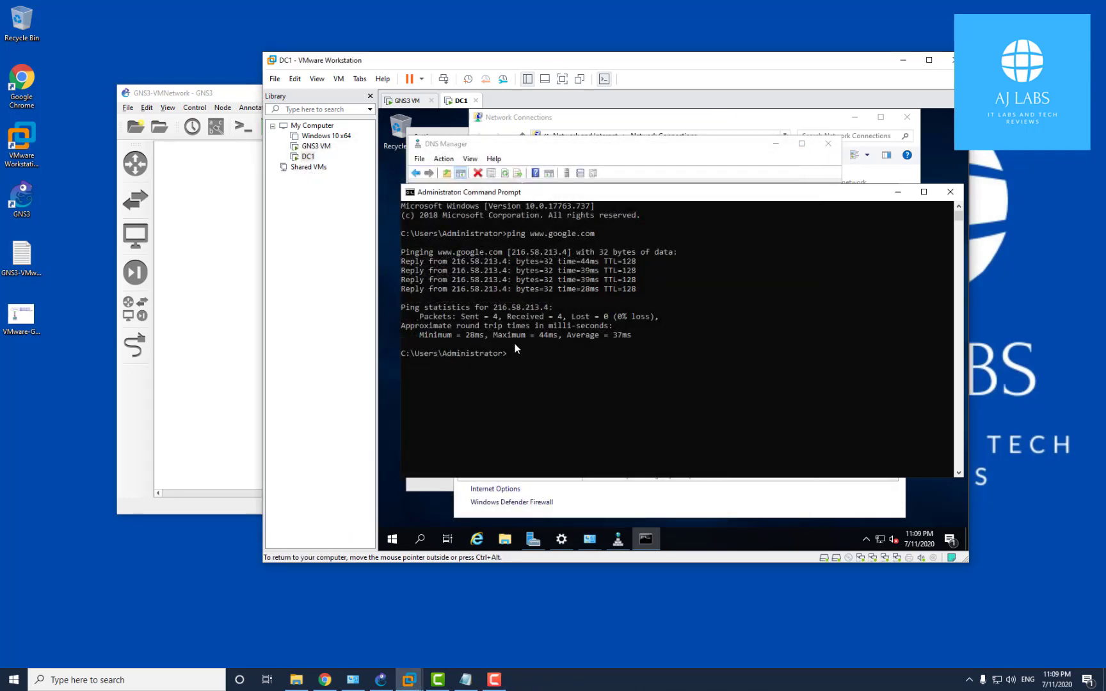
Close the Command Prompt and DNS Manager windows inside the DC1 guest
{"action": "left_click", "coordinate": [951, 191]}
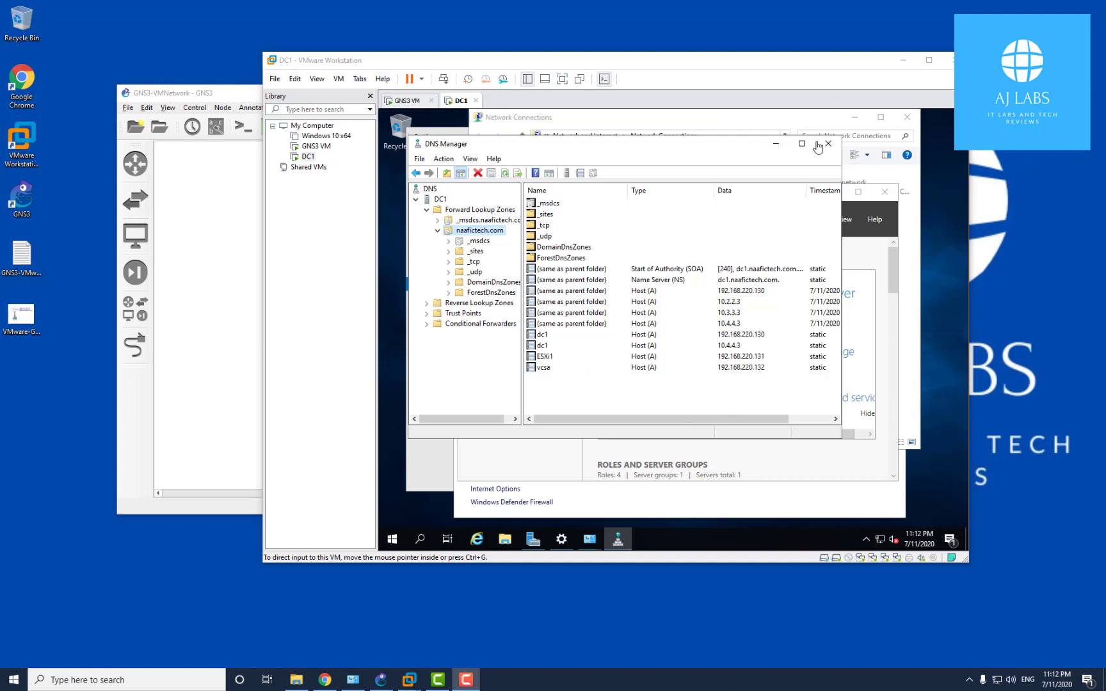
{"action": "left_click", "coordinate": [779, 148]}
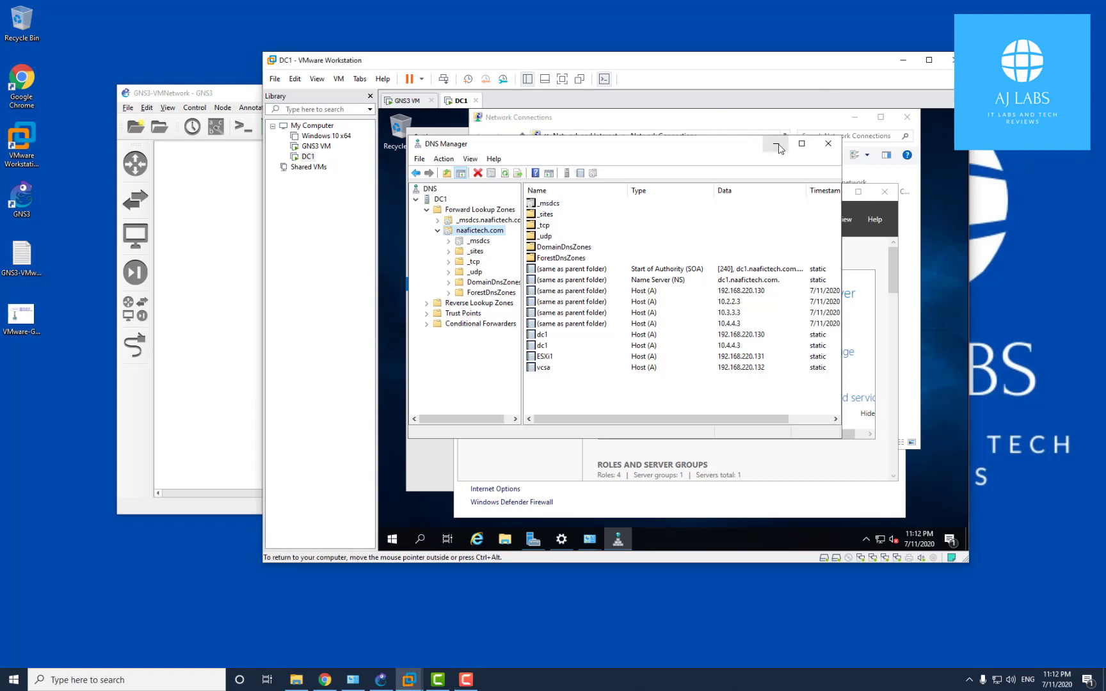
{"action": "left_click", "coordinate": [828, 144]}
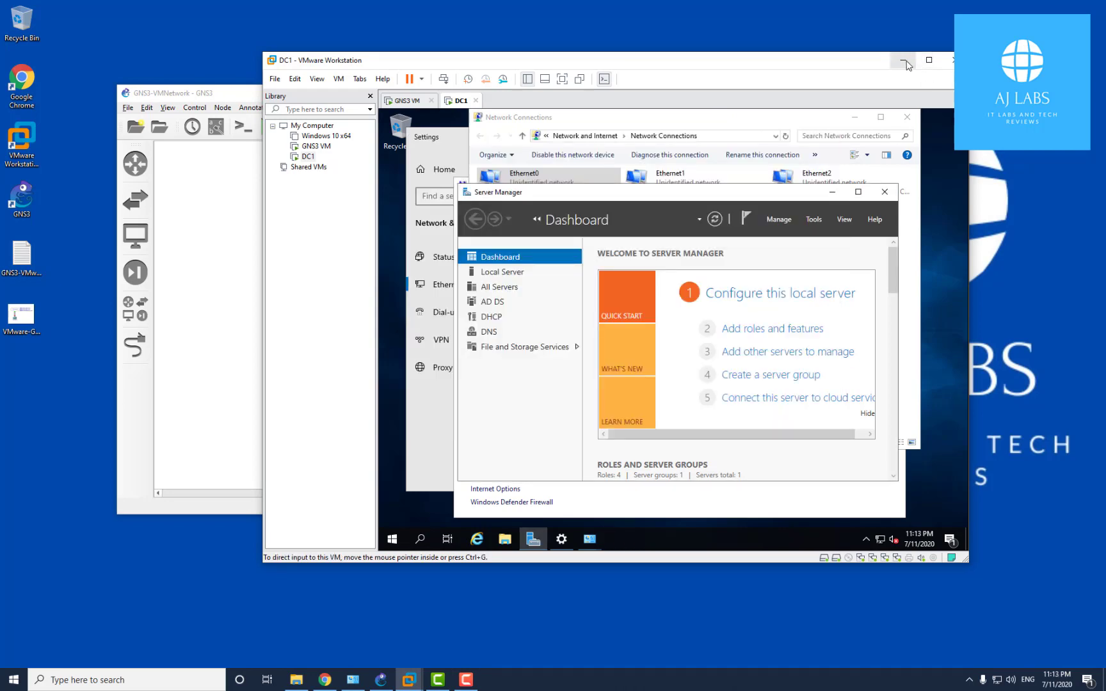
Review the Virtual Network Editor, then return to the Windows 10 x64 VM's guest desktop
{"action": "left_click", "coordinate": [909, 65]}
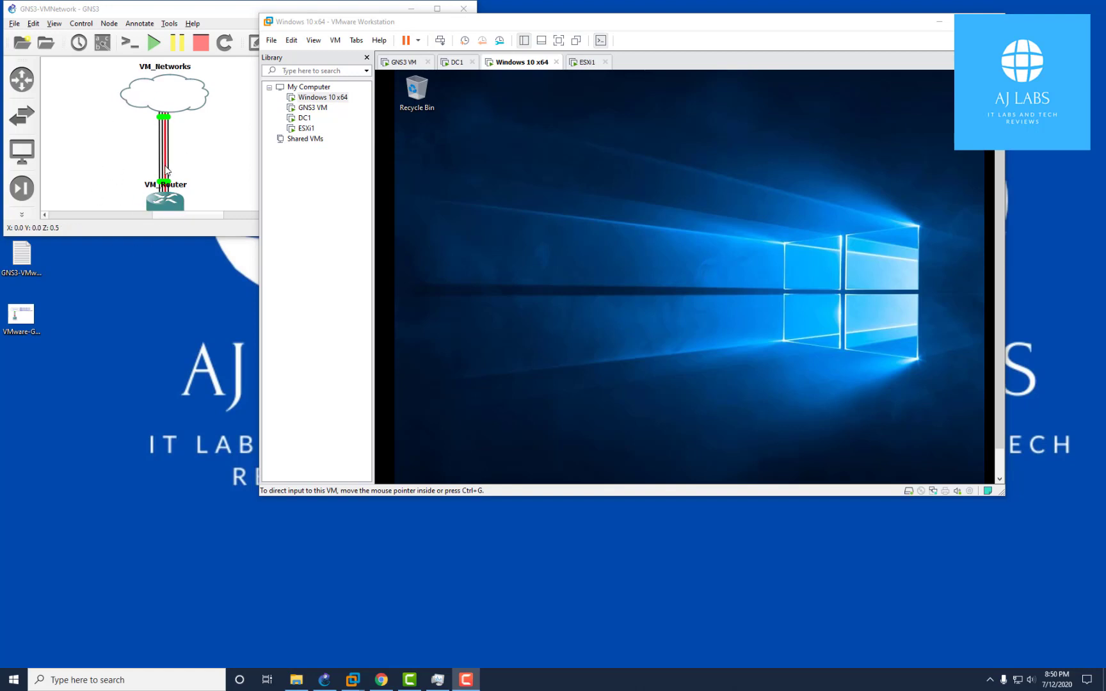
{"action": "left_click", "coordinate": [290, 40]}
{"action": "left_click", "coordinate": [351, 98]}
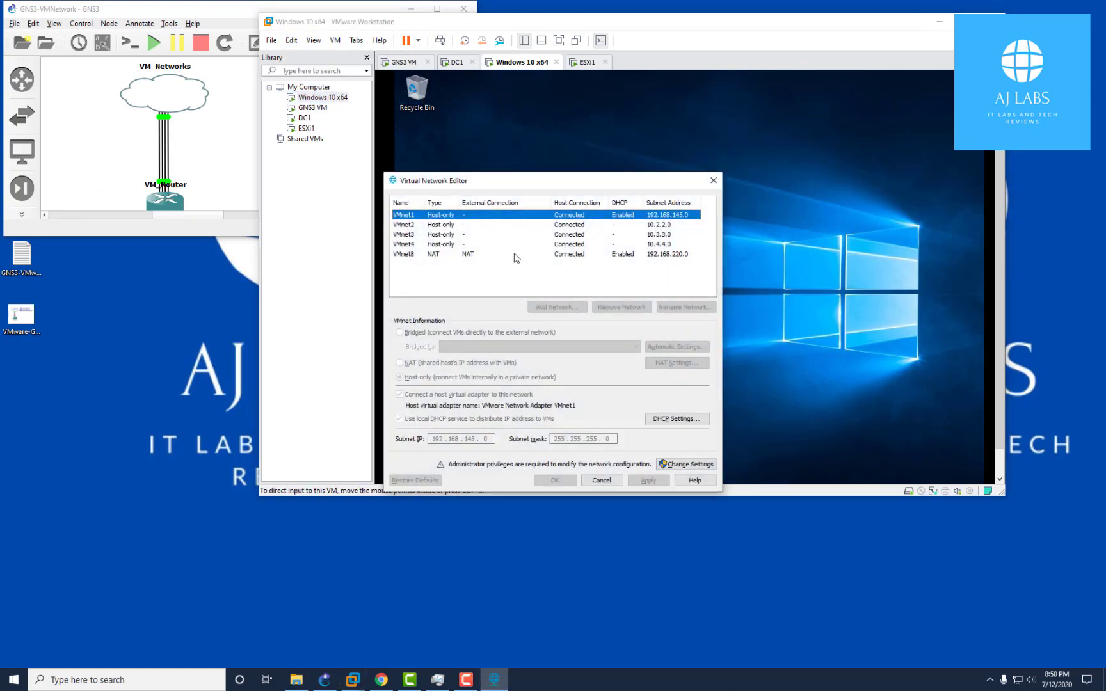
{"action": "left_click", "coordinate": [715, 179]}
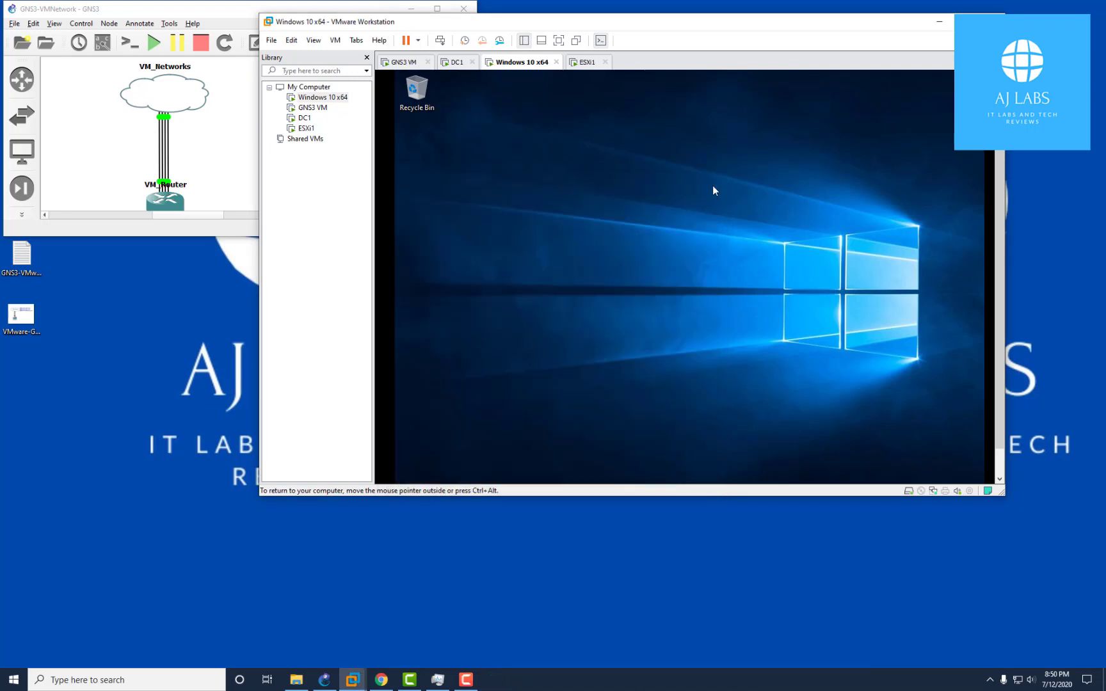
{"action": "left_click", "coordinate": [318, 100]}
{"action": "left_click_drag", "start_coordinate": [1001, 199], "coordinate": [992, 284]}
Show the Windows 10 guest's Ethernet0 status and full IP connection details
{"action": "left_click", "coordinate": [734, 471]}
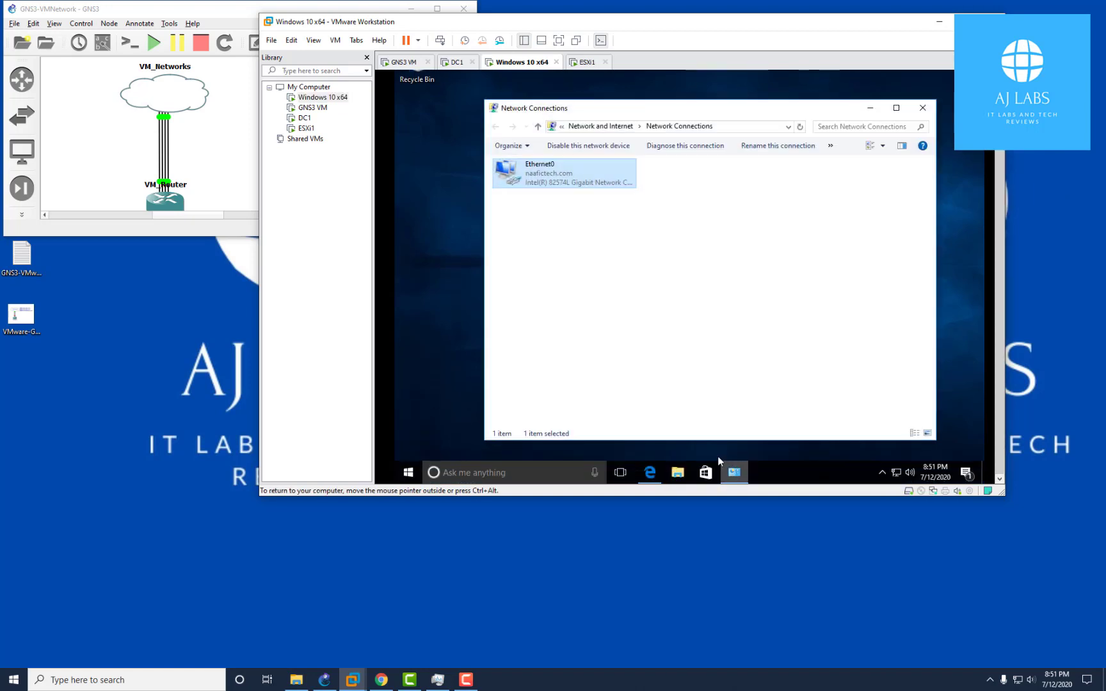
{"action": "right_click", "coordinate": [551, 179]}
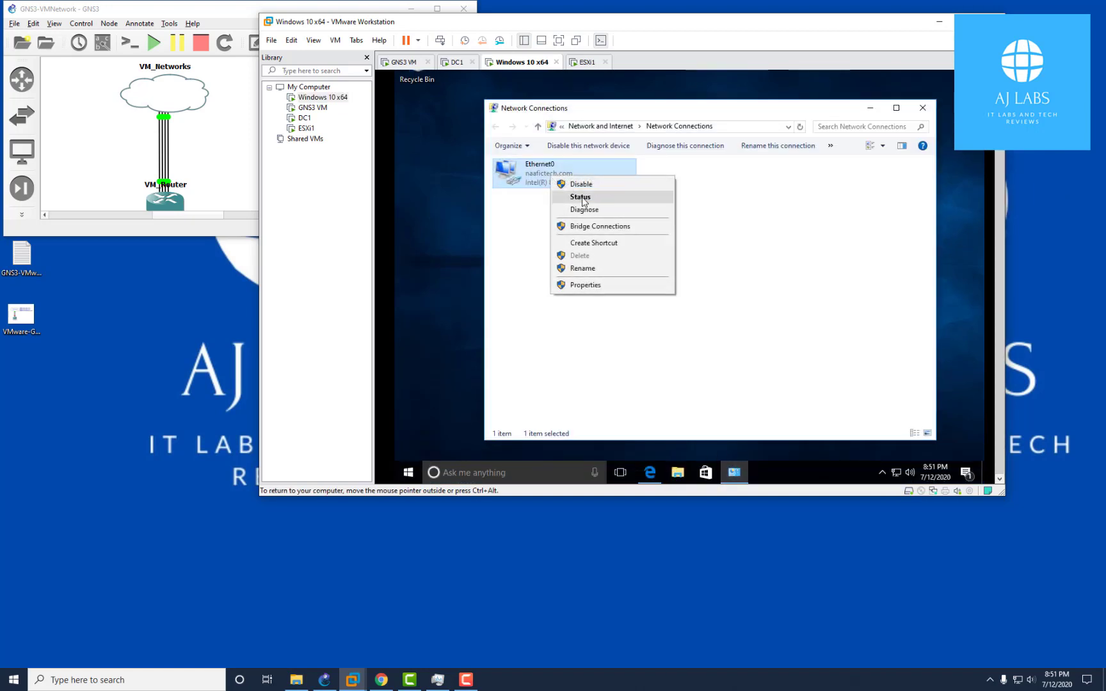
{"action": "left_click", "coordinate": [574, 204]}
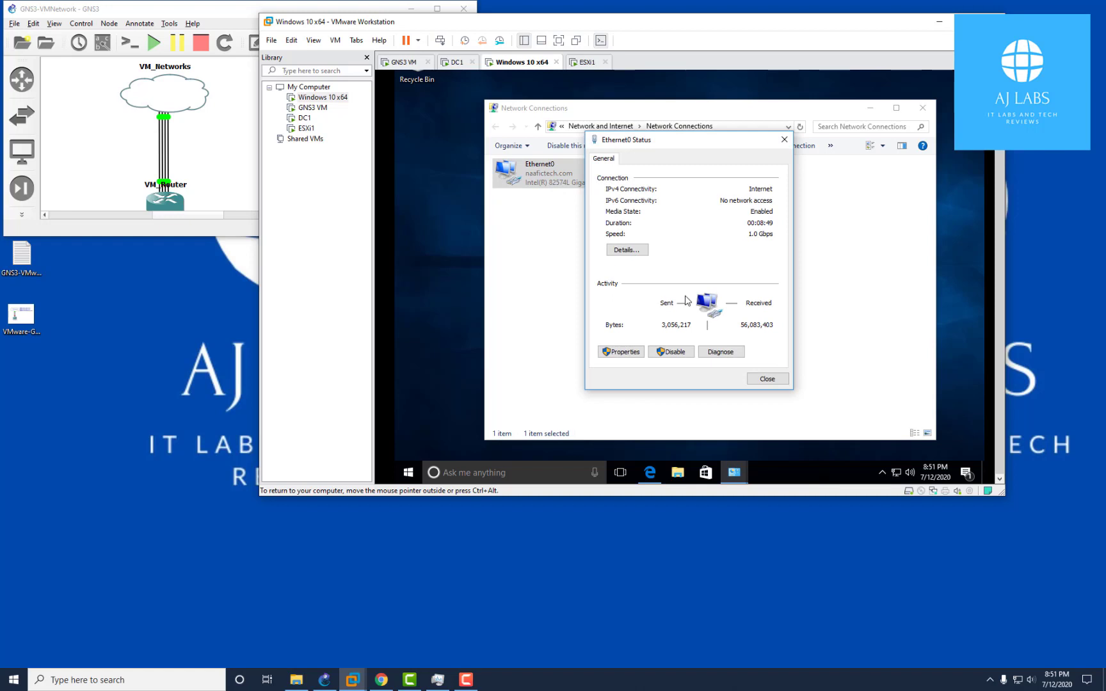
{"action": "left_click", "coordinate": [639, 250]}
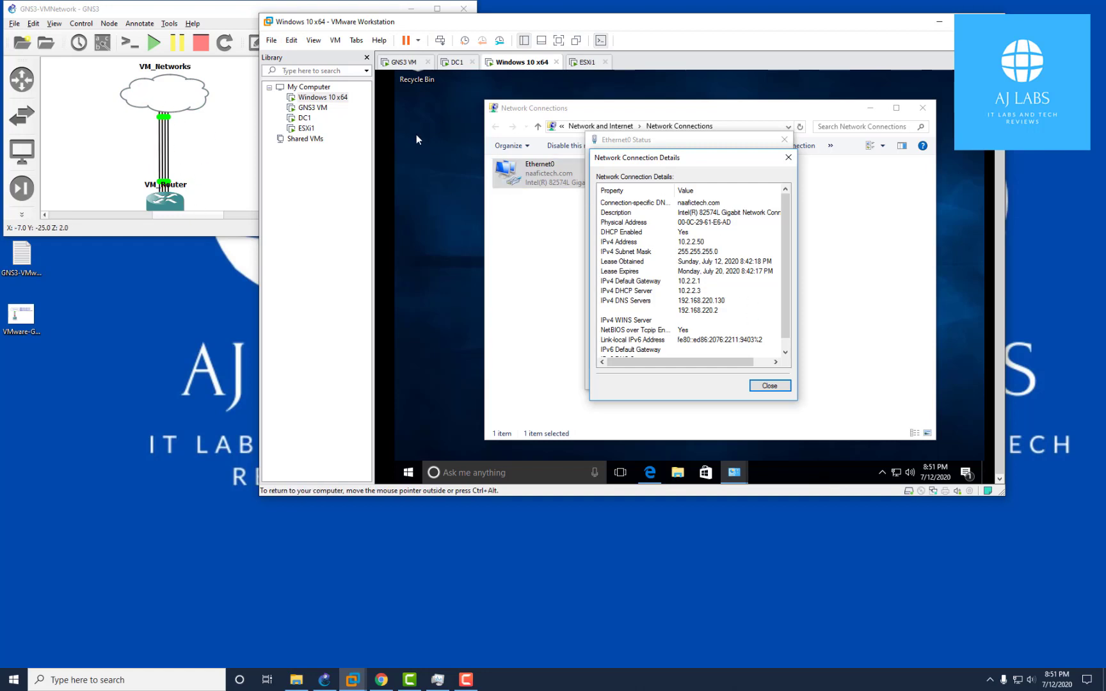
Check that the VM's network adapter is set to VMnet2 (Host-only), leaving settings unchanged
{"action": "right_click", "coordinate": [331, 99]}
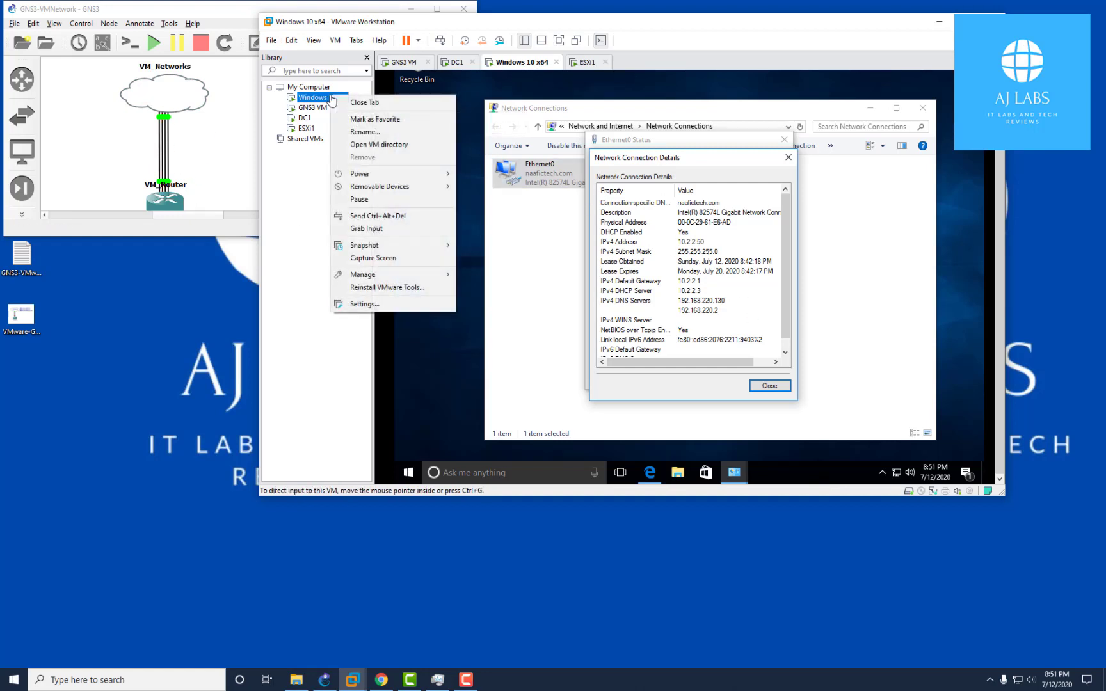
{"action": "left_click", "coordinate": [394, 306]}
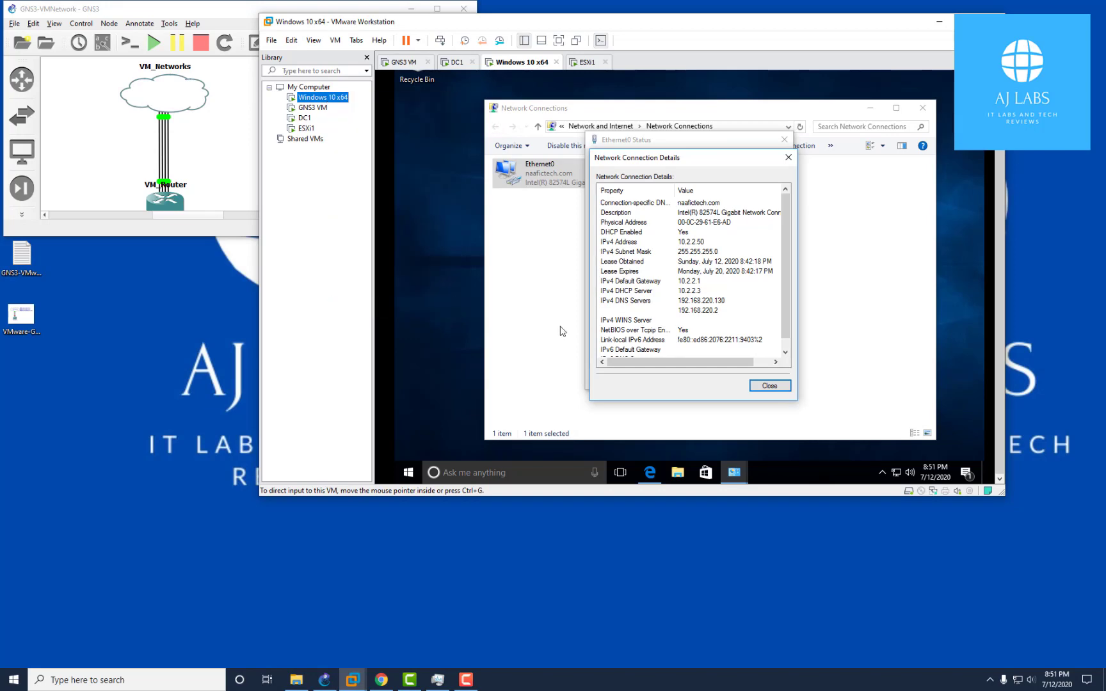
{"action": "left_click", "coordinate": [559, 156]}
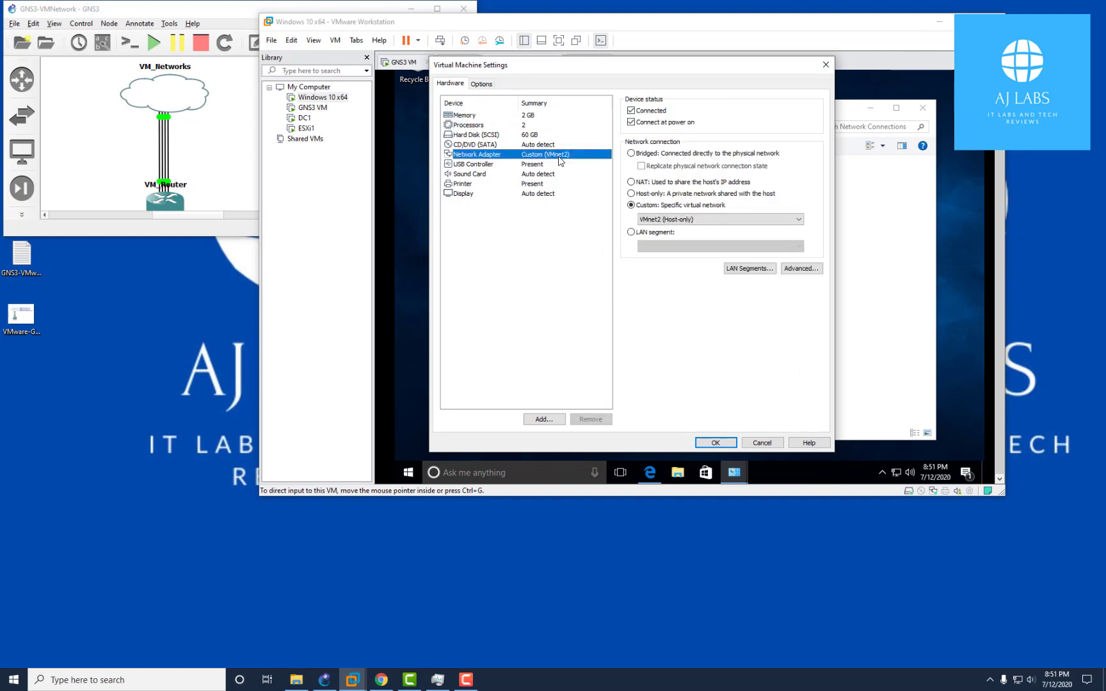
{"action": "left_click", "coordinate": [682, 220]}
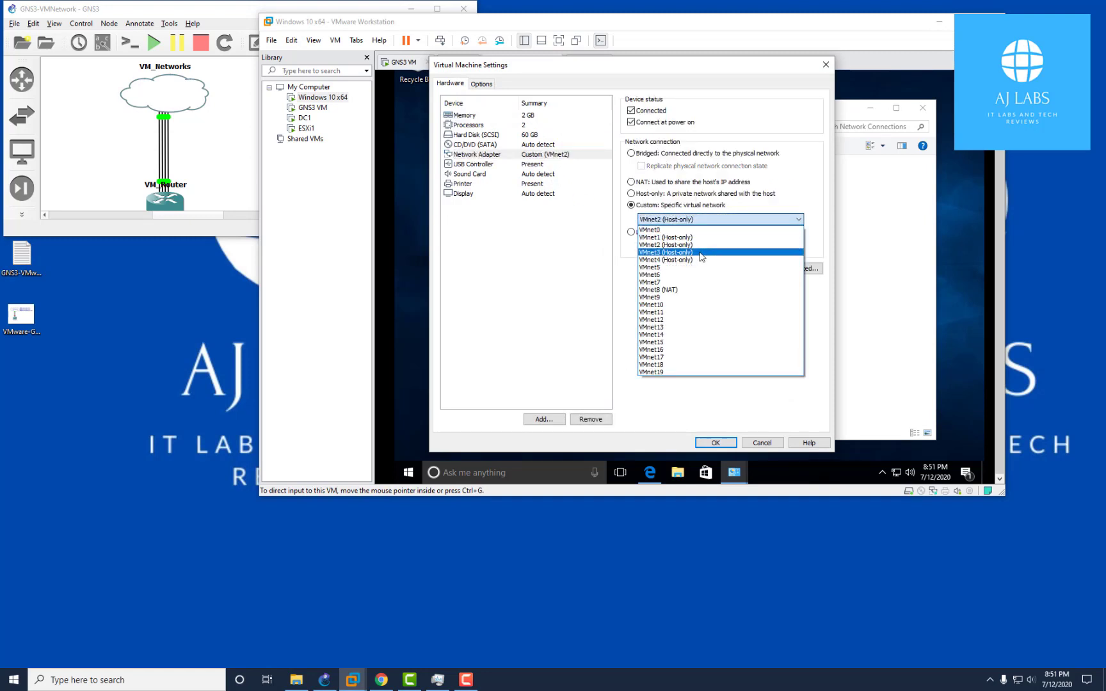
{"action": "left_click", "coordinate": [776, 443]}
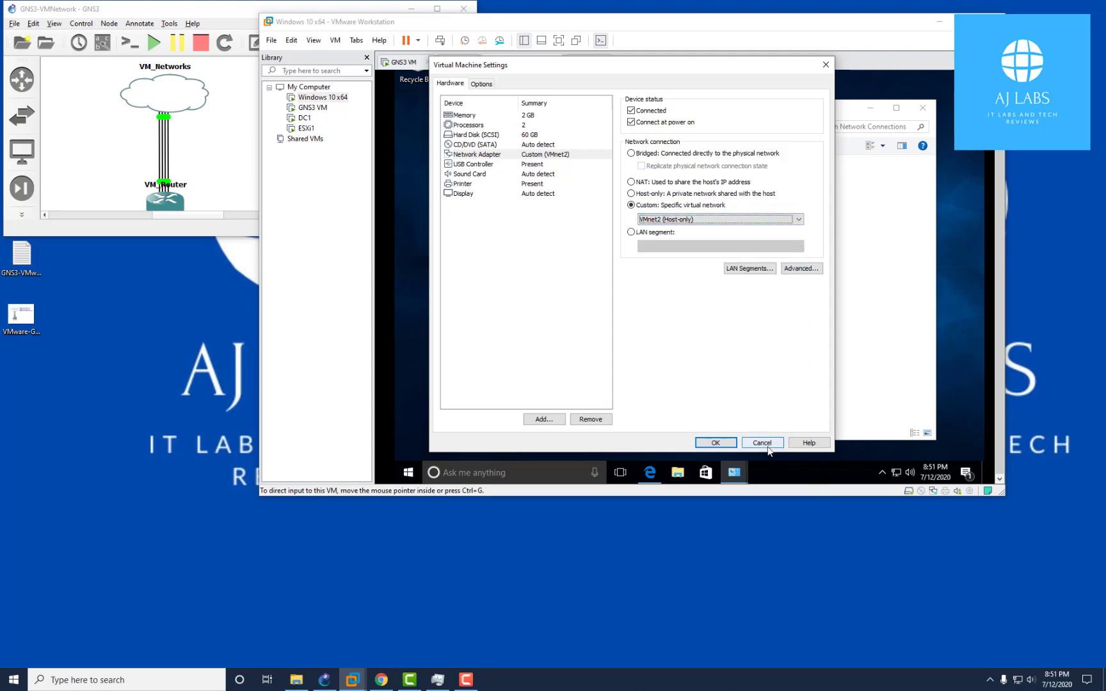
{"action": "left_click", "coordinate": [766, 446]}
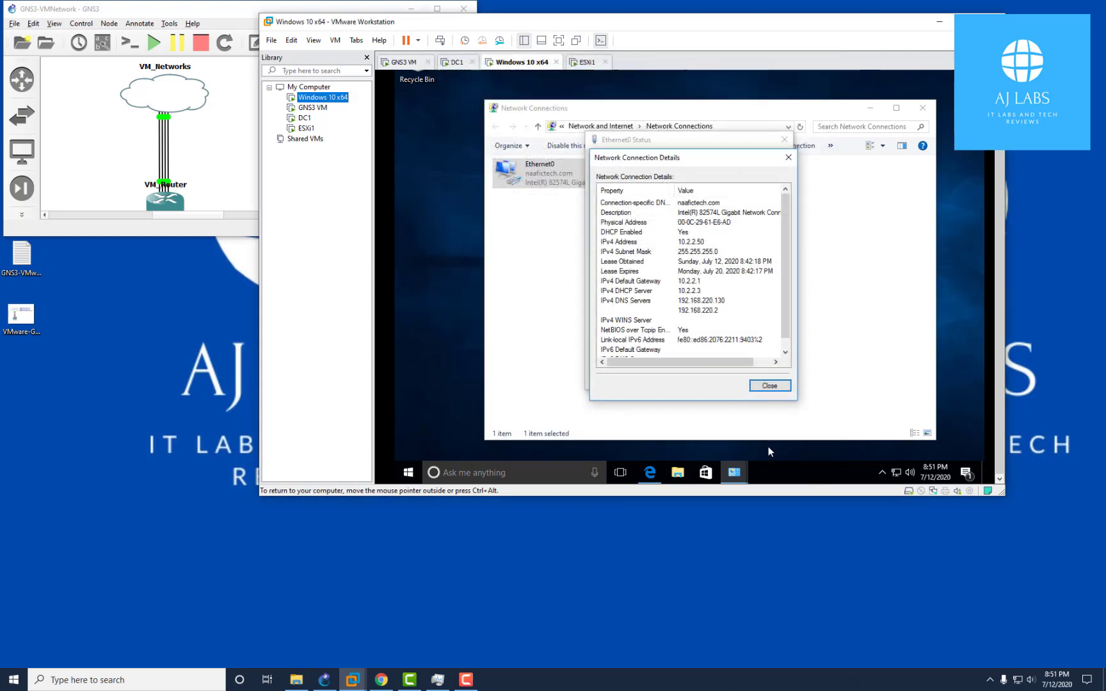
Close Network Connection Details, Ethernet0 Status and Network Connections windows
{"action": "left_click", "coordinate": [788, 157]}
{"action": "left_click", "coordinate": [786, 143]}
{"action": "left_click", "coordinate": [923, 107]}
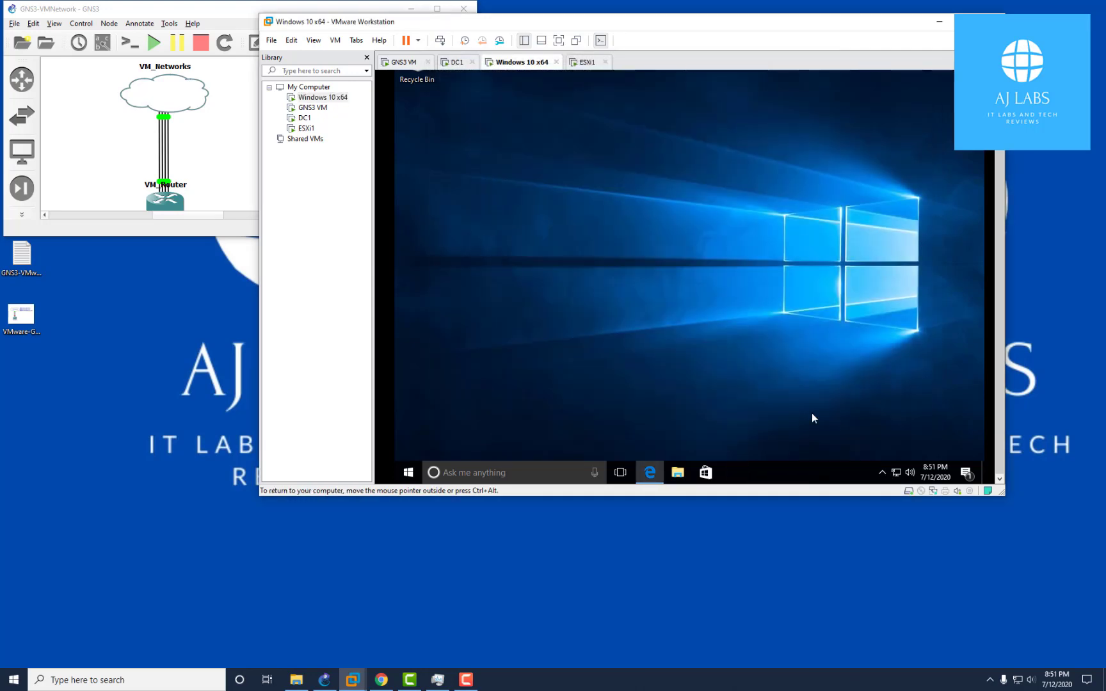
Search Google for 'bbc' in Edge inside the Windows 10 guest
{"action": "left_click", "coordinate": [654, 475]}
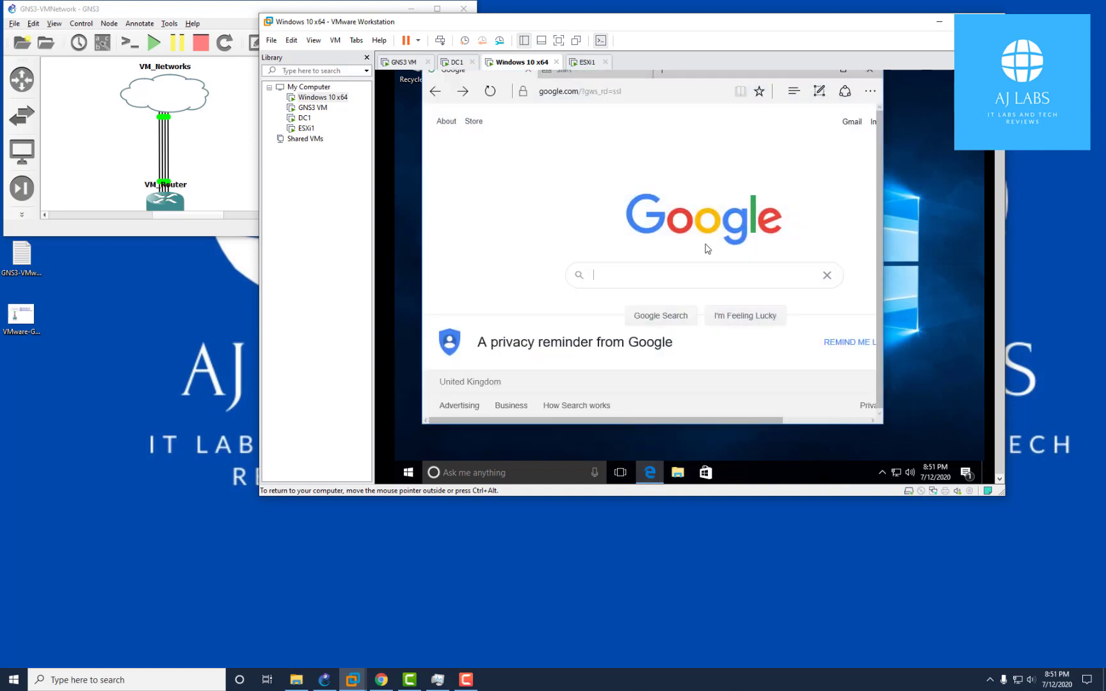
{"action": "left_click", "coordinate": [672, 280]}
{"action": "type", "text": "bb"}
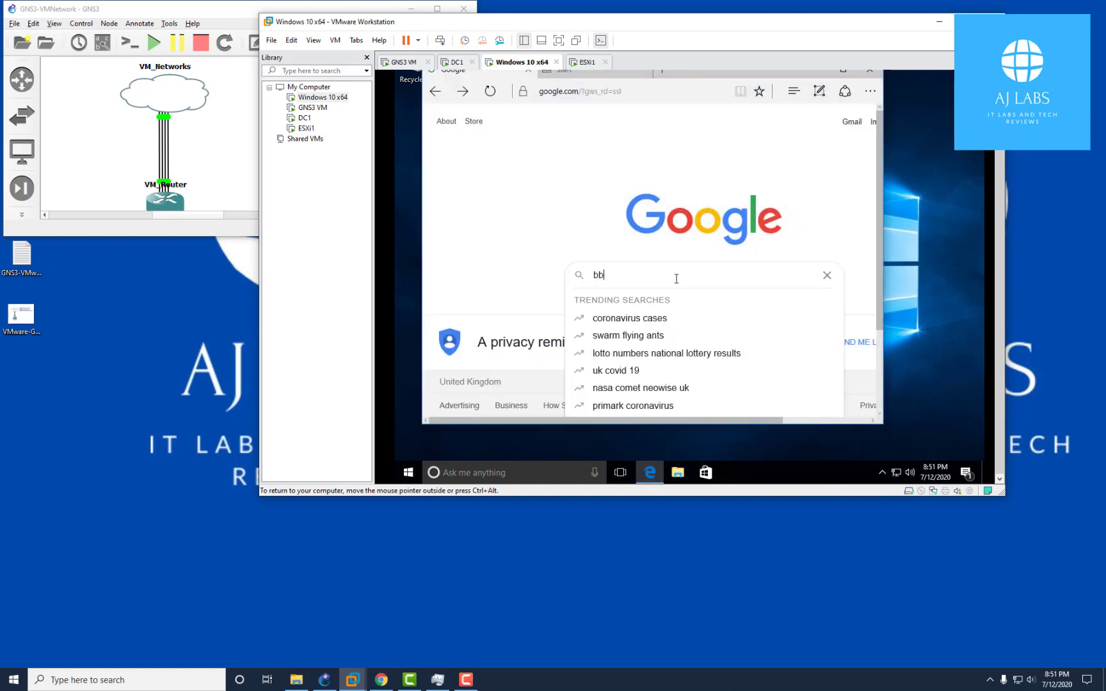
{"action": "type", "text": "c"}
{"action": "key", "text": "Return"}
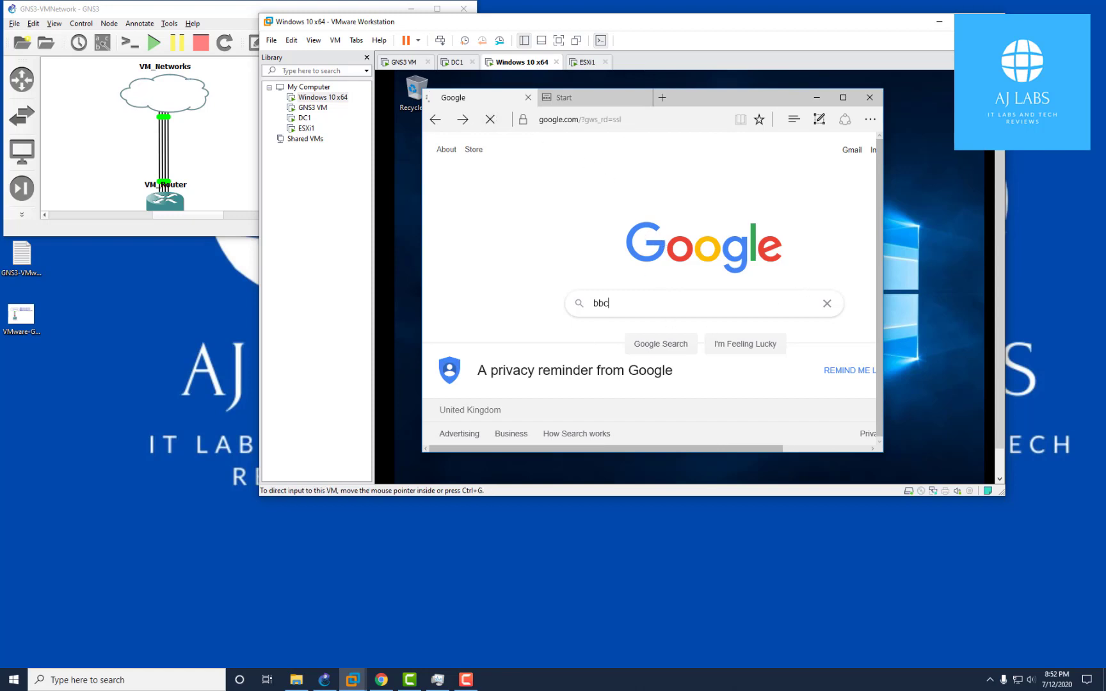
Glance at the host's Task Manager, then bring up the ESXi login page in Chrome
{"action": "left_click", "coordinate": [438, 679]}
{"action": "left_click_drag", "start_coordinate": [1097, 304], "coordinate": [374, 427]}
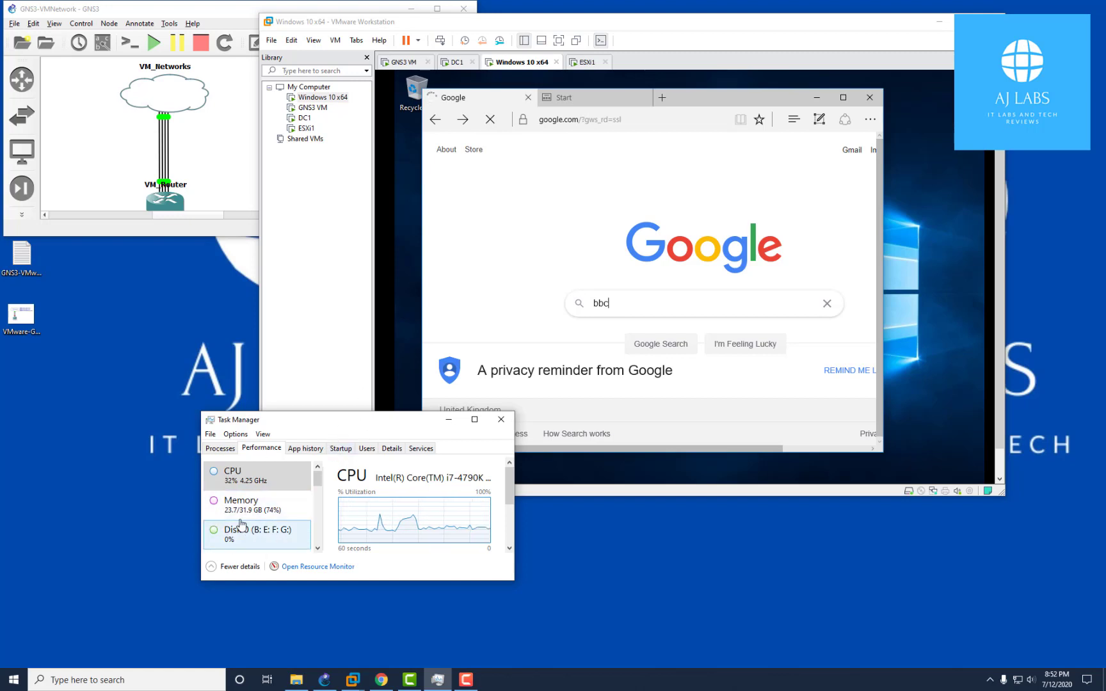
{"action": "left_click", "coordinate": [500, 420]}
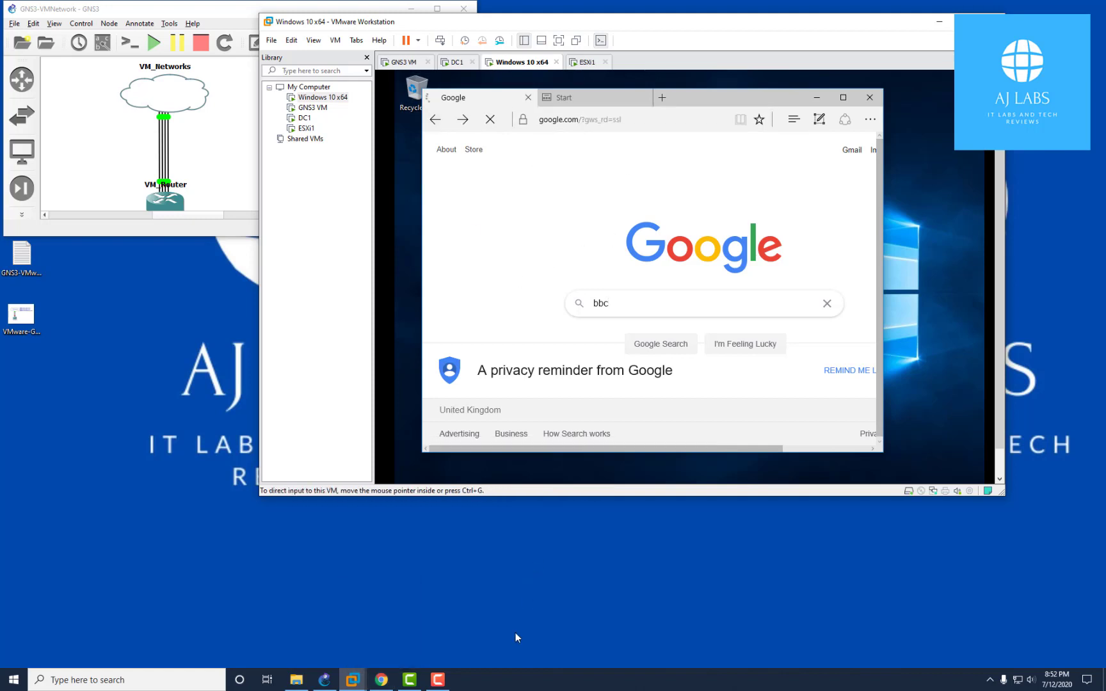
{"action": "left_click", "coordinate": [381, 686]}
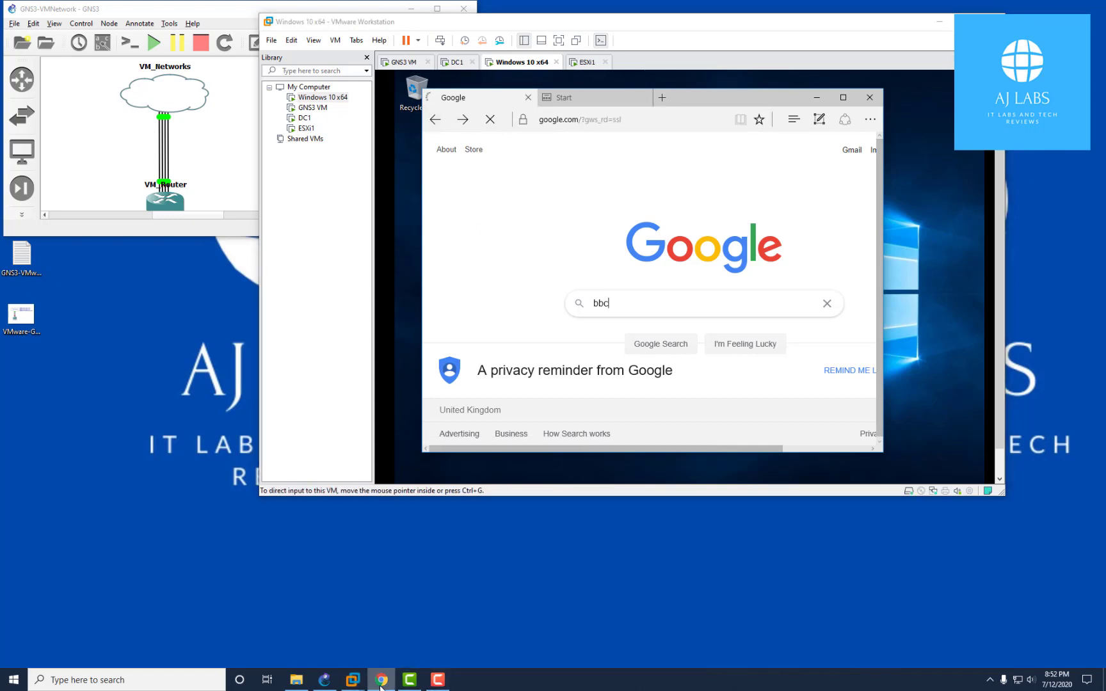
{"action": "left_click_drag", "start_coordinate": [793, 2], "coordinate": [916, 24]}
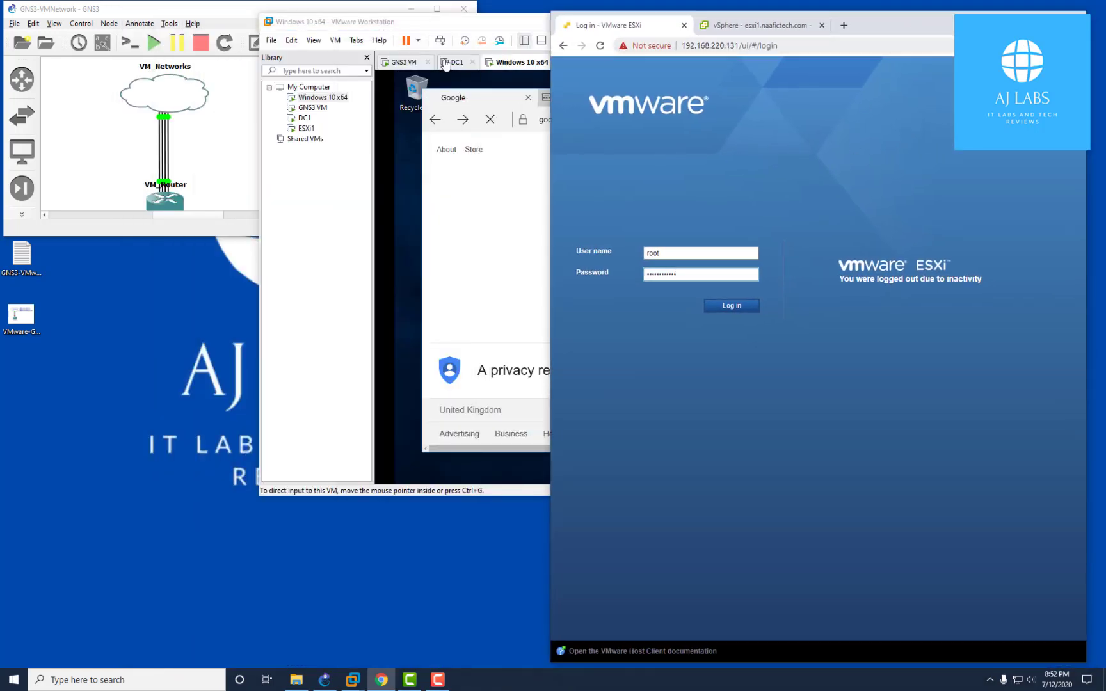
Log in to the ESXi host client and maximize its window
{"action": "double_click", "coordinate": [305, 128]}
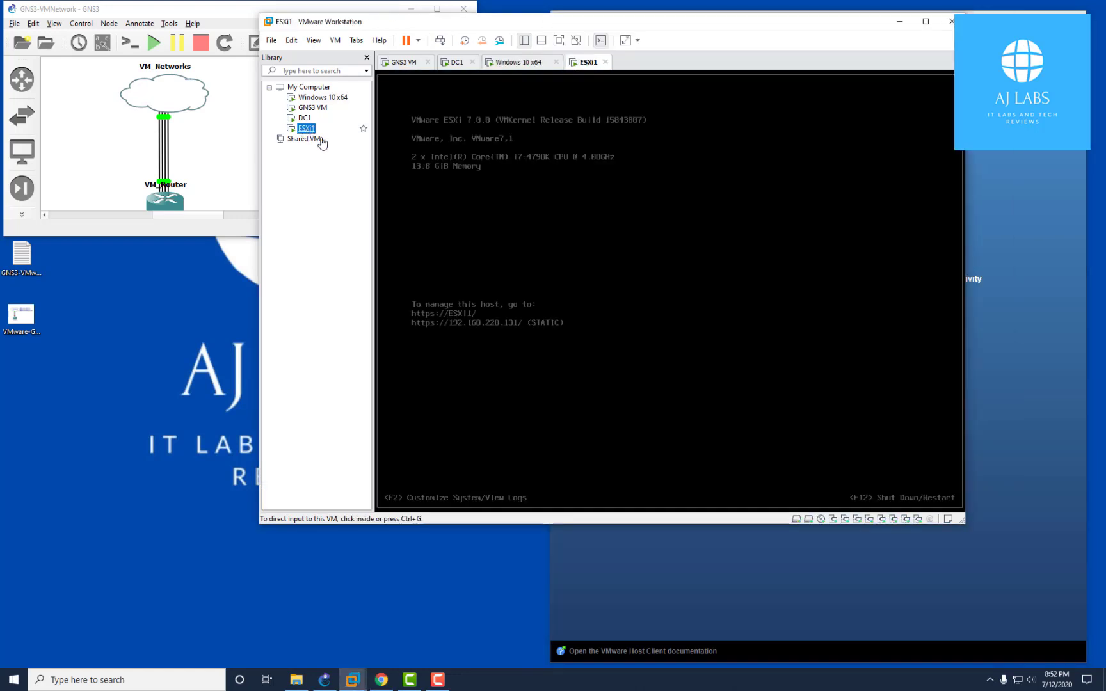
{"action": "left_click", "coordinate": [973, 325]}
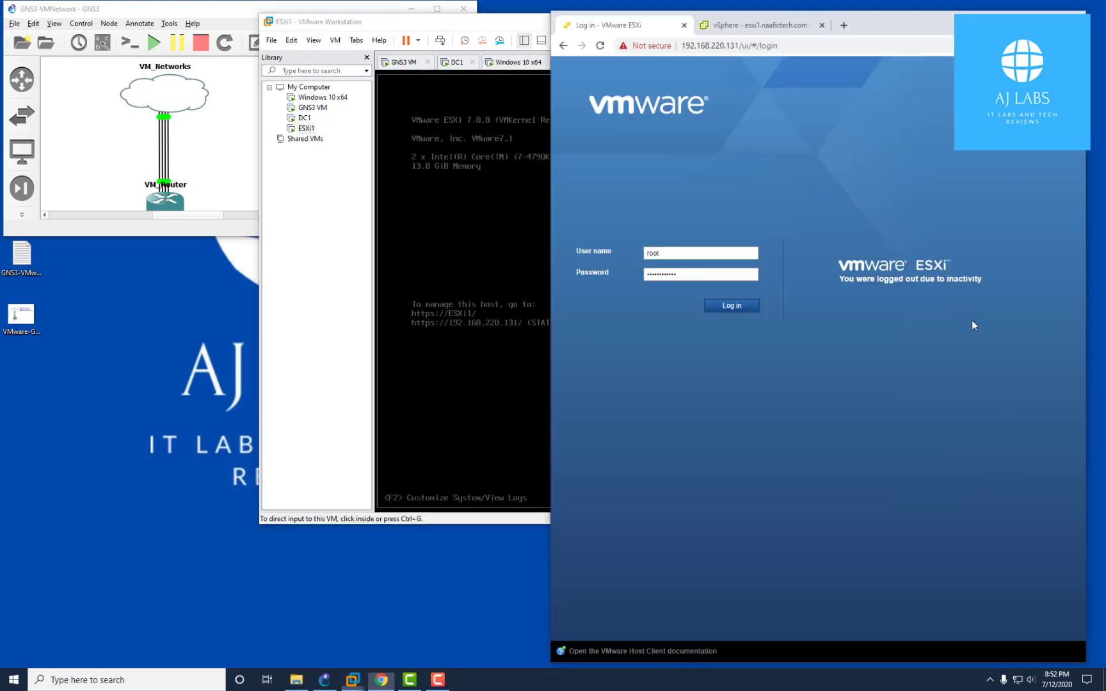
{"action": "left_click", "coordinate": [750, 313]}
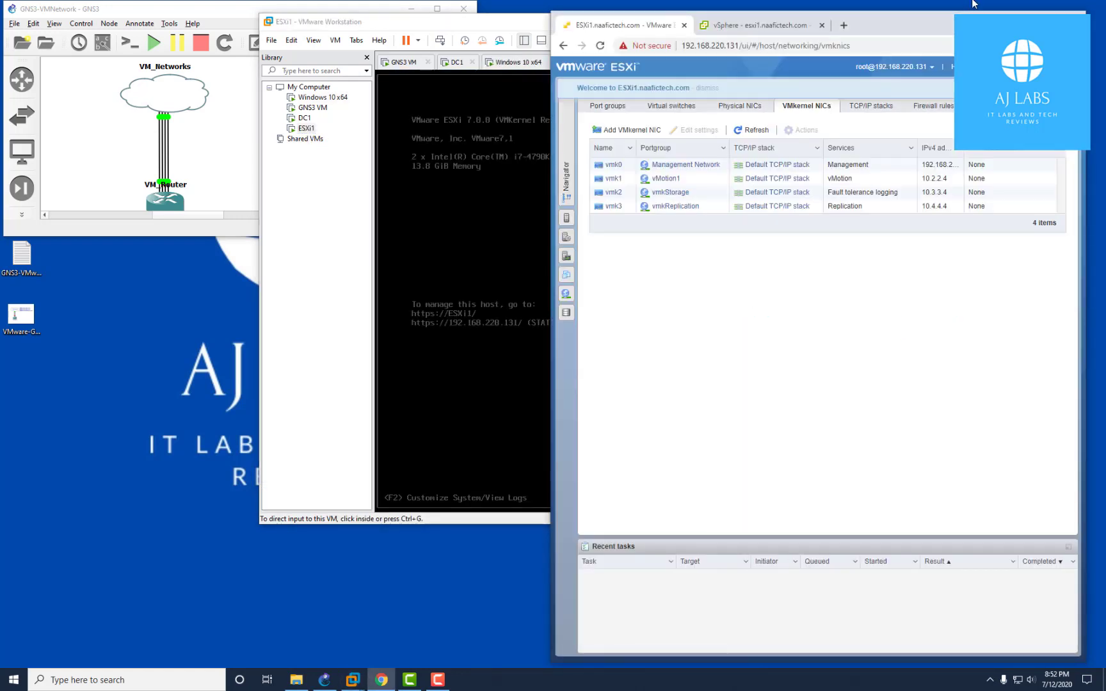
{"action": "double_click", "coordinate": [934, 17]}
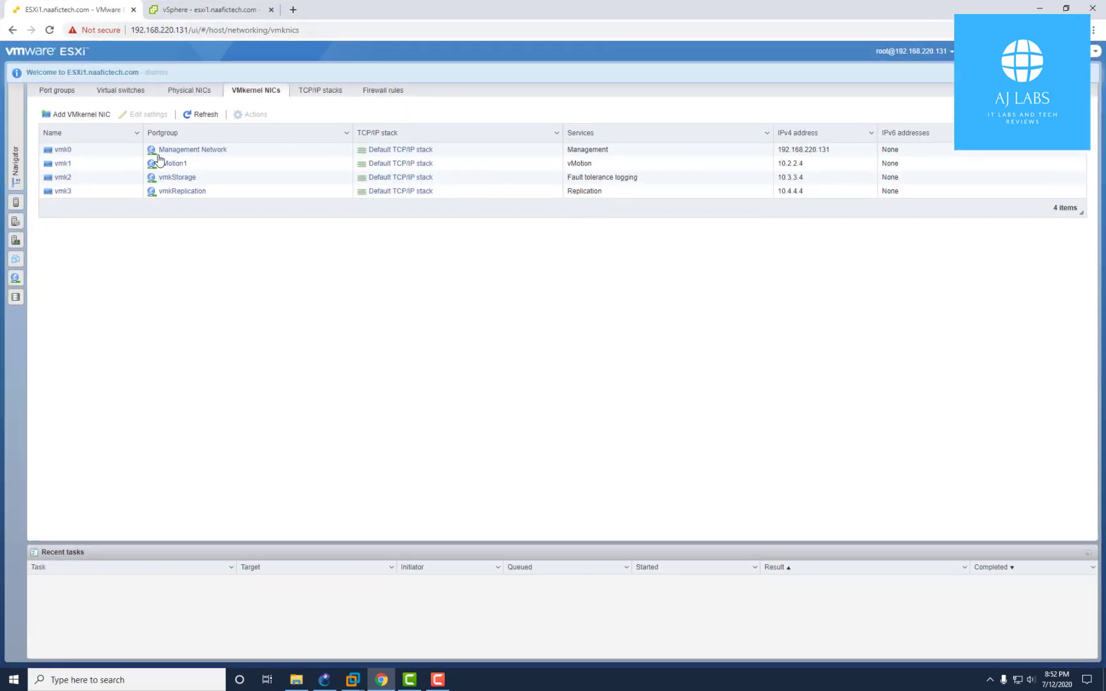
Browse the host's storage and virtual machines, then open the vcsa VM's console
{"action": "left_click", "coordinate": [18, 136]}
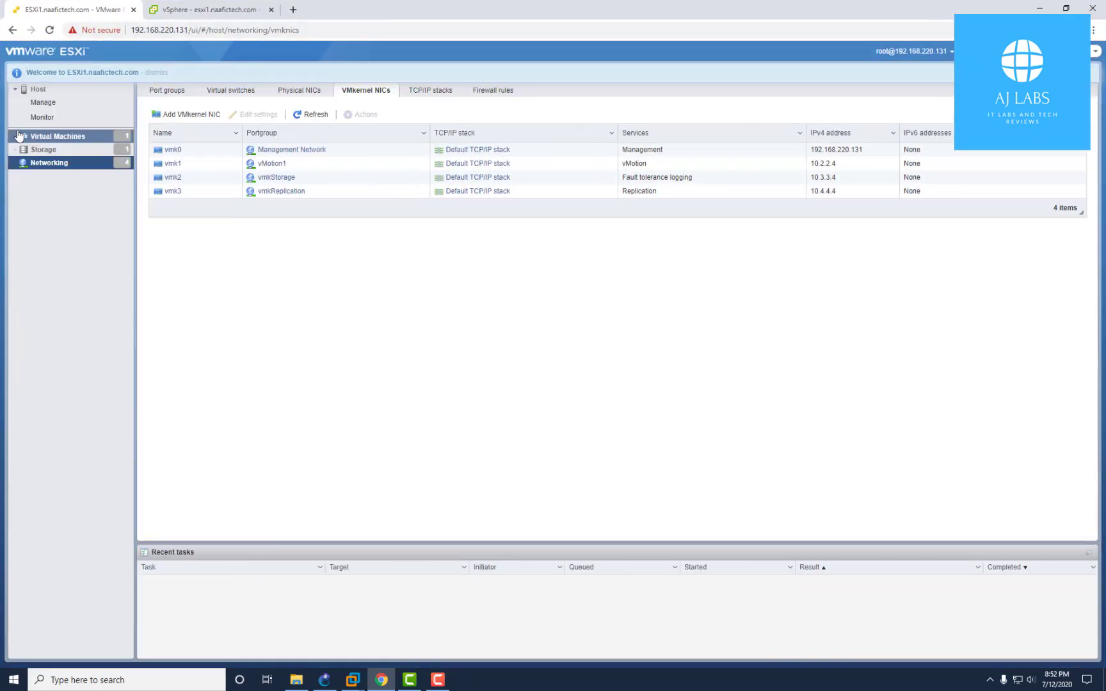
{"action": "left_click", "coordinate": [58, 151]}
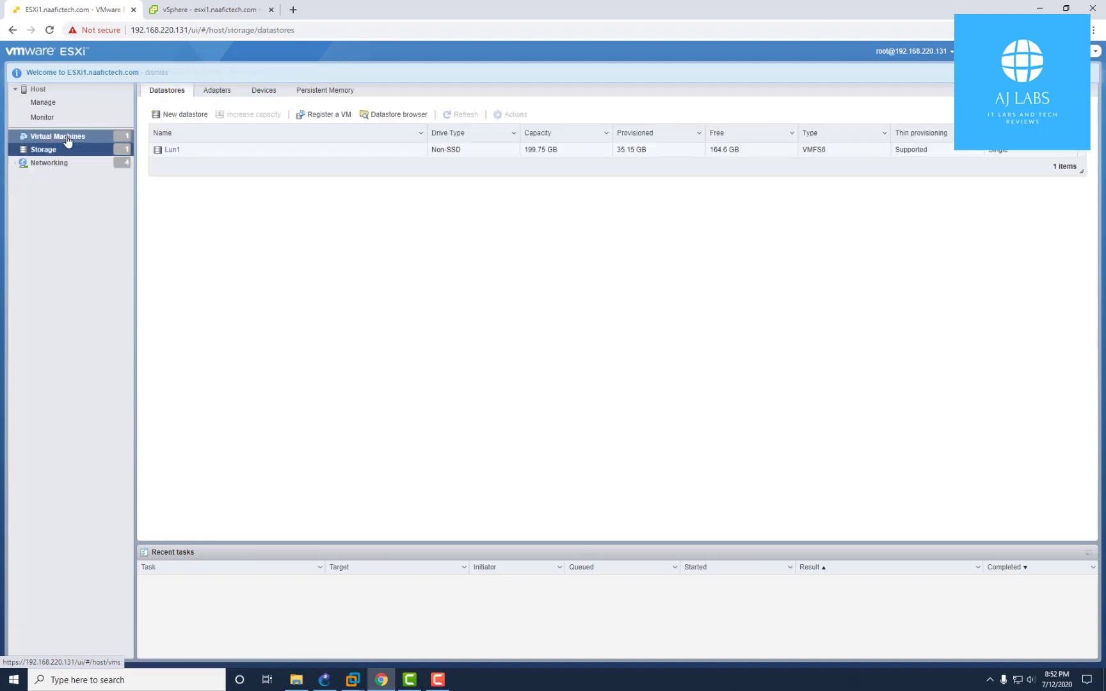
{"action": "left_click", "coordinate": [65, 136]}
{"action": "left_click", "coordinate": [61, 151]}
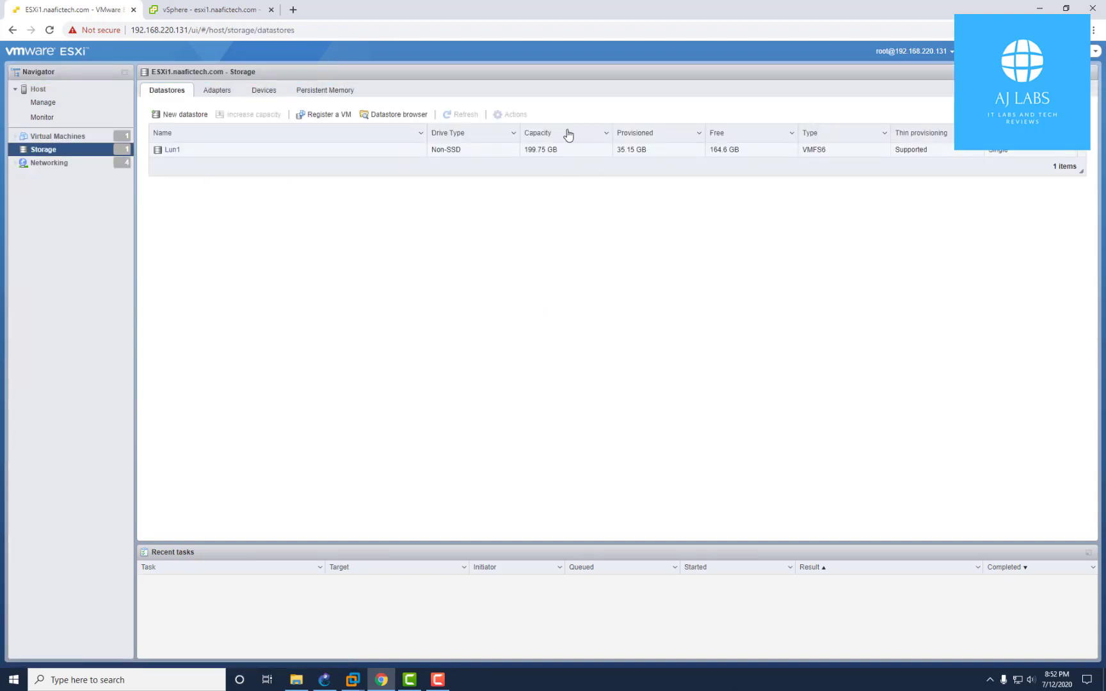
{"action": "left_click", "coordinate": [60, 137]}
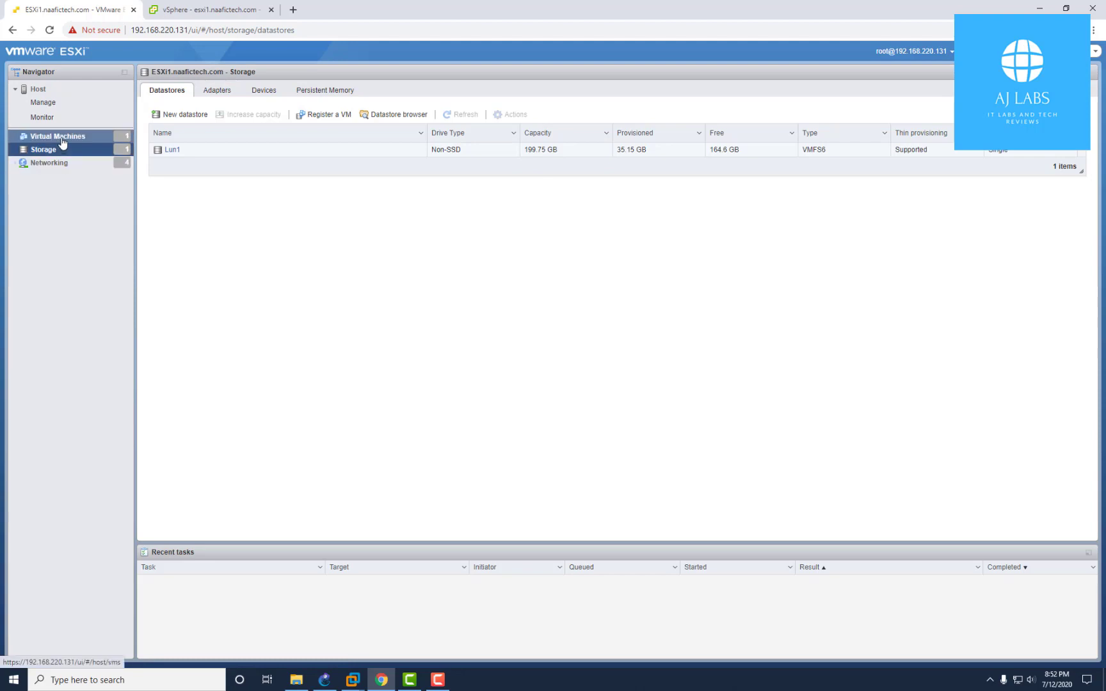
{"action": "left_click", "coordinate": [232, 142]}
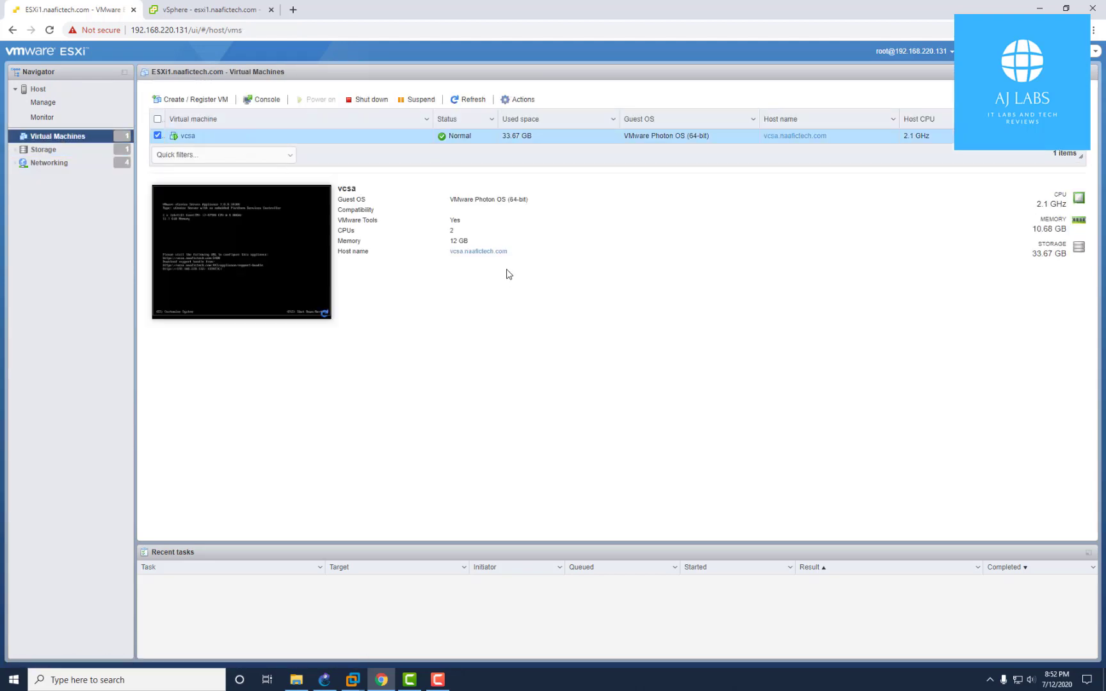
{"action": "left_click", "coordinate": [278, 220]}
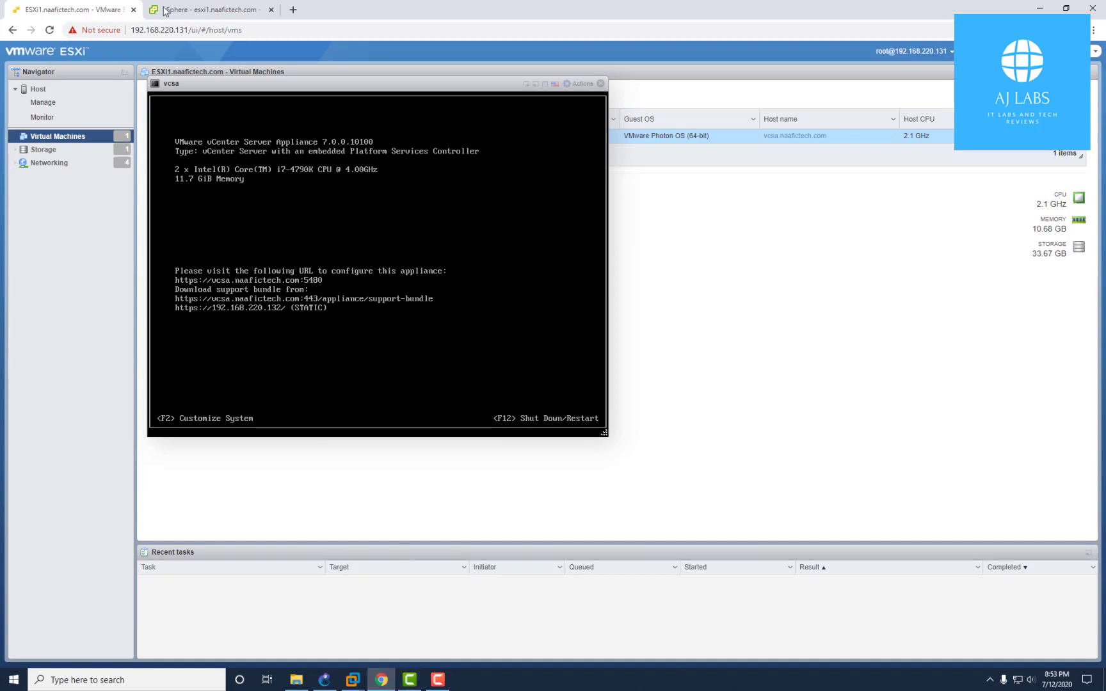
Reload the vSphere Client tab to refresh the esxi1.naafictech.com summary, then restore the browser window
{"action": "left_click", "coordinate": [195, 13]}
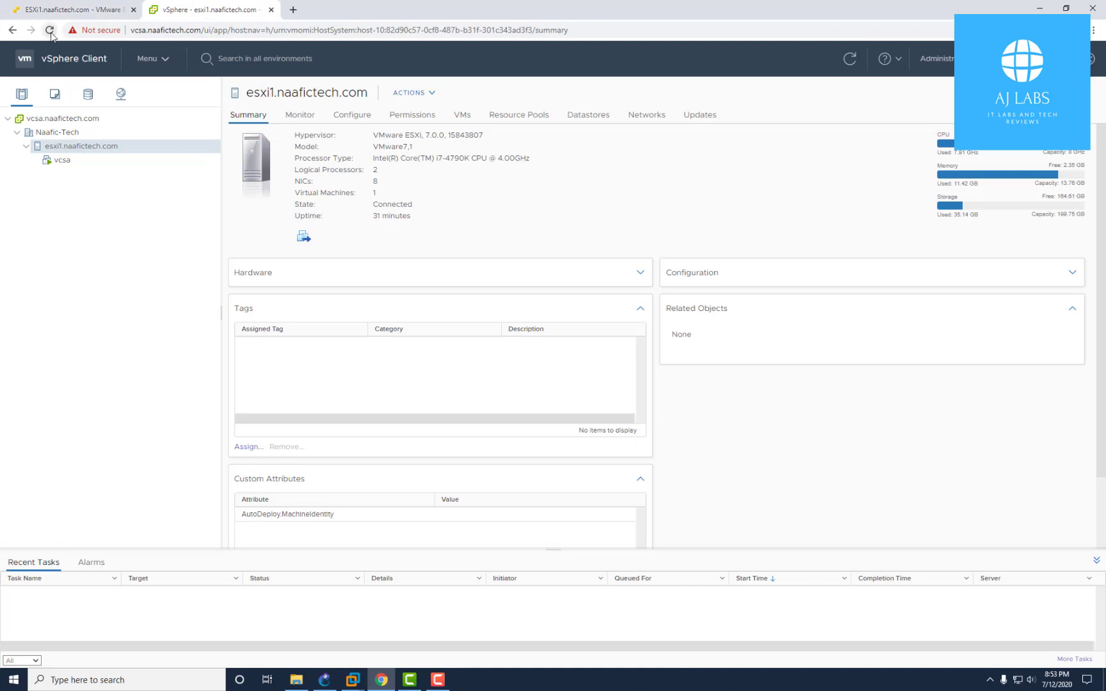
{"action": "key", "text": "F5"}
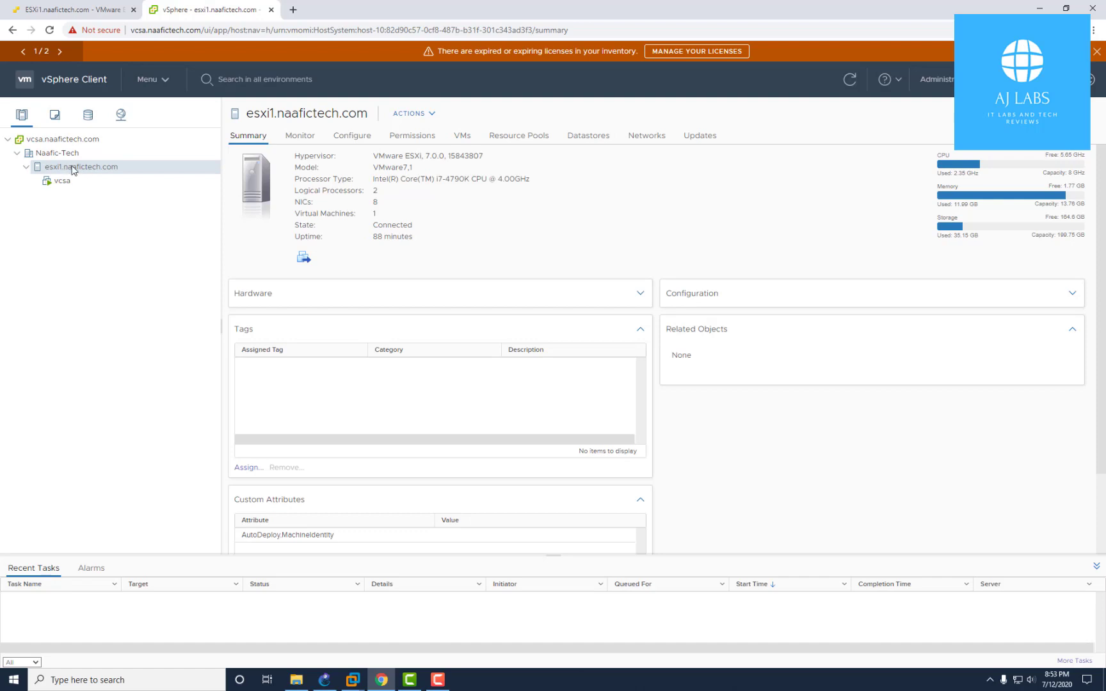
{"action": "left_click_drag", "start_coordinate": [833, 9], "coordinate": [751, 21]}
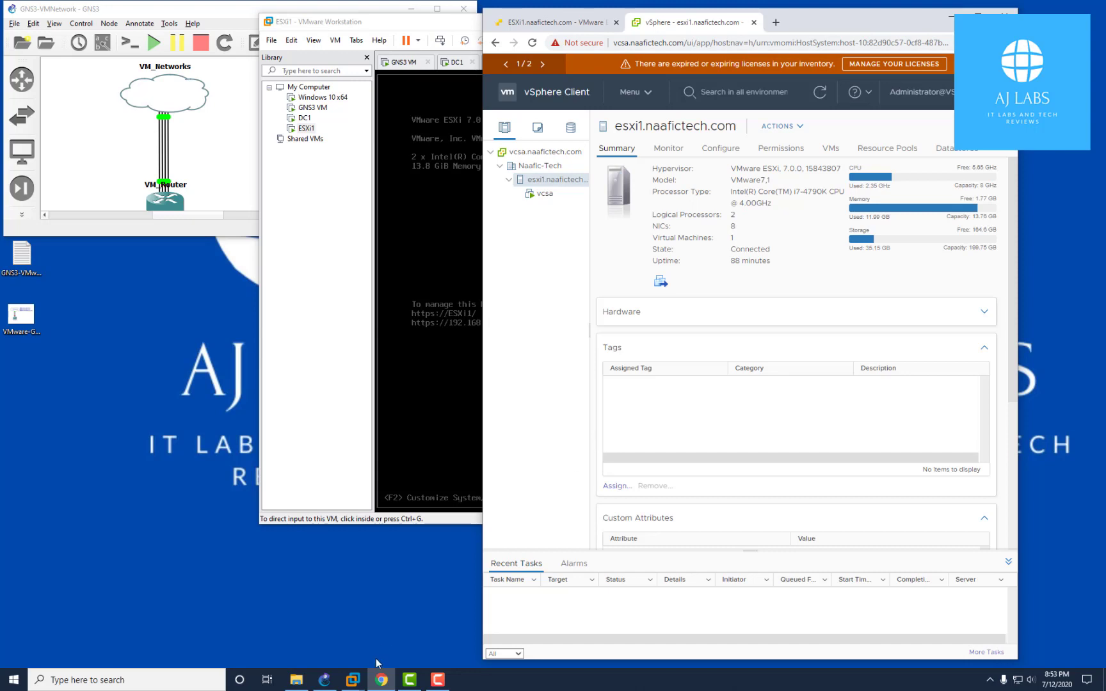
Bring the ESXi1 VM forward, release input with Ctrl+Alt, and minimize VMware Workstation
{"action": "mouse_move", "coordinate": [384, 687]}
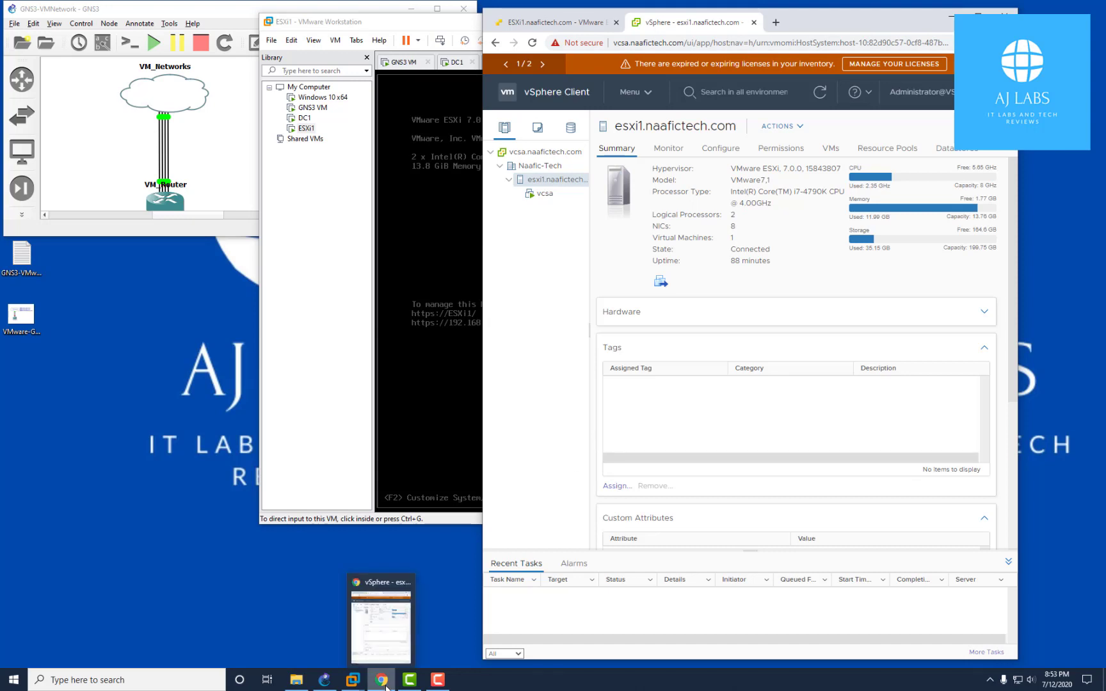
{"action": "left_click", "coordinate": [353, 679]}
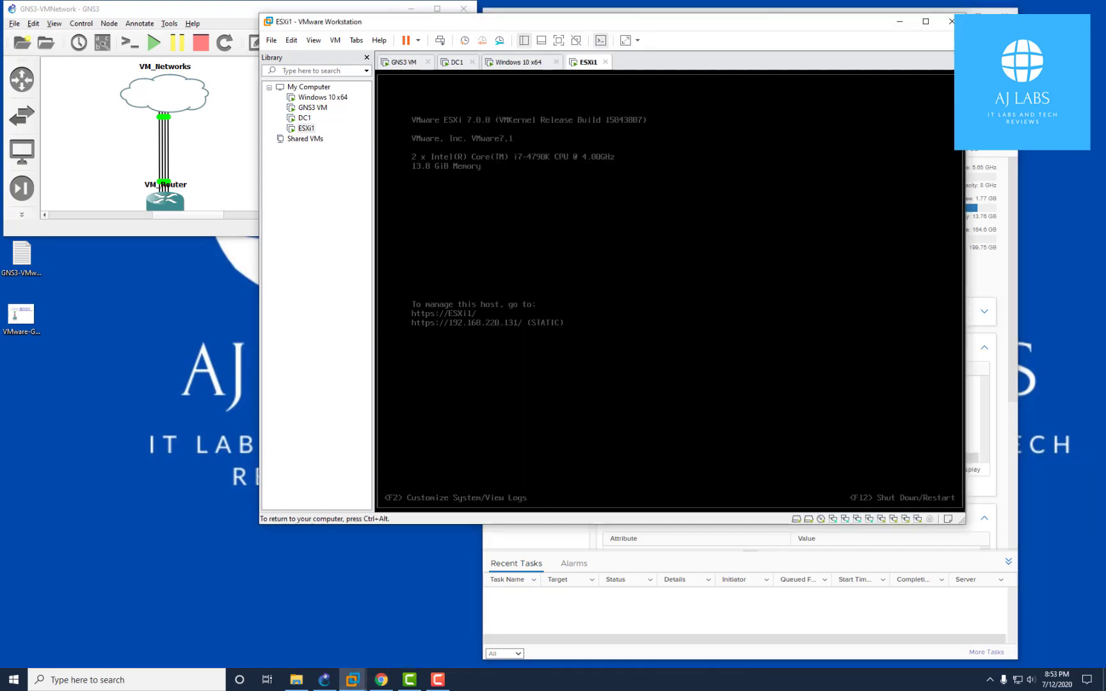
{"action": "key", "text": "ctrl+alt"}
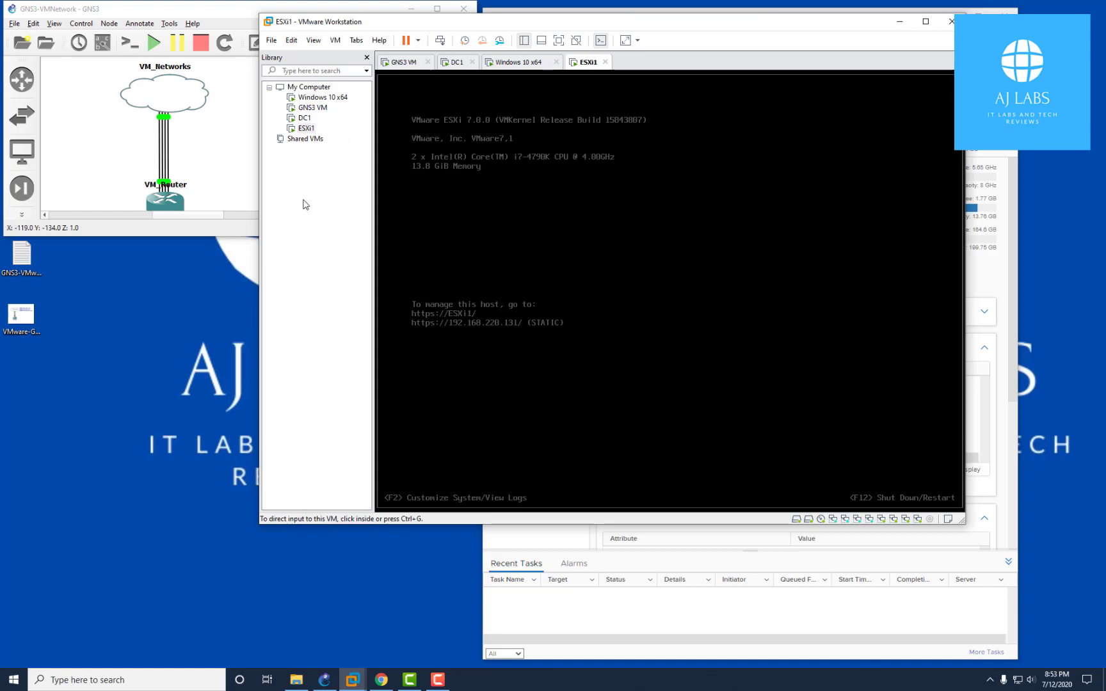
{"action": "left_click", "coordinate": [899, 21]}
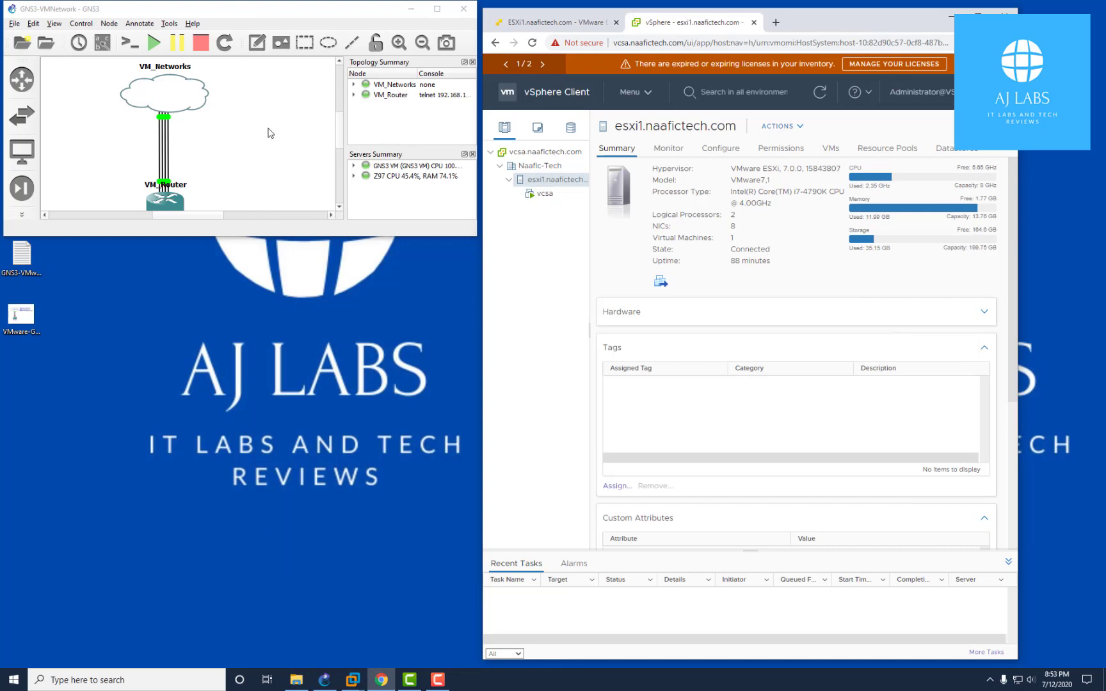
Reload google in the Windows 10 x64 guest's Edge, which still fails, then open the guest search panel
{"action": "mouse_move", "coordinate": [353, 680]}
{"action": "left_click", "coordinate": [429, 616]}
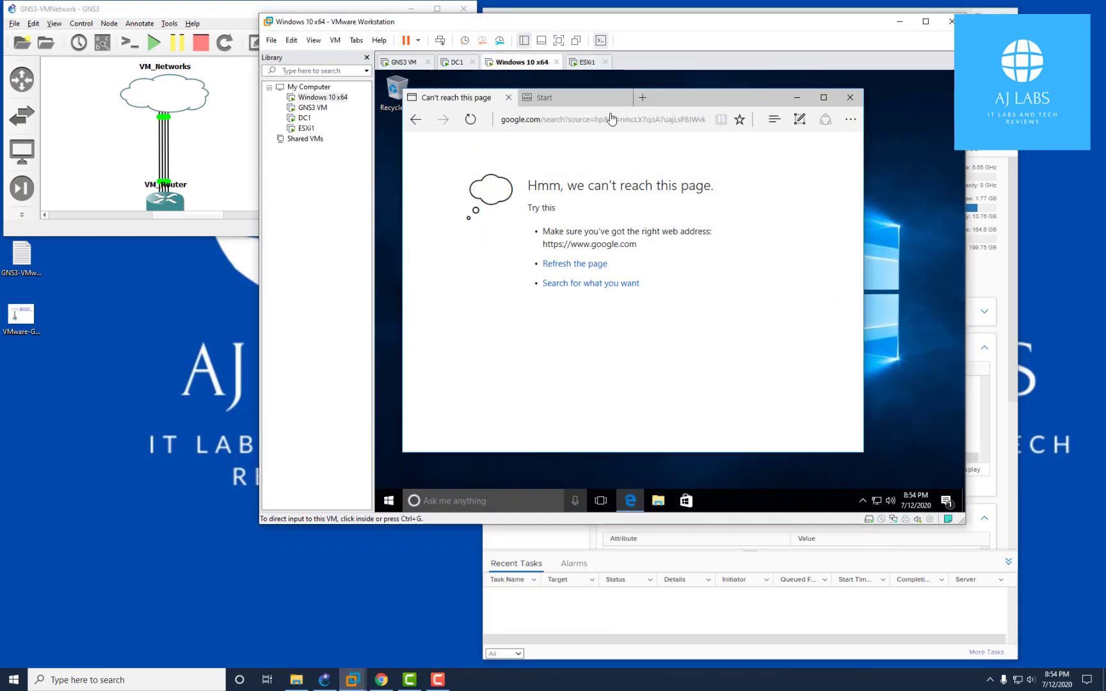
{"action": "left_click", "coordinate": [583, 121]}
{"action": "double_click", "coordinate": [595, 127]}
{"action": "triple_click", "coordinate": [594, 122]}
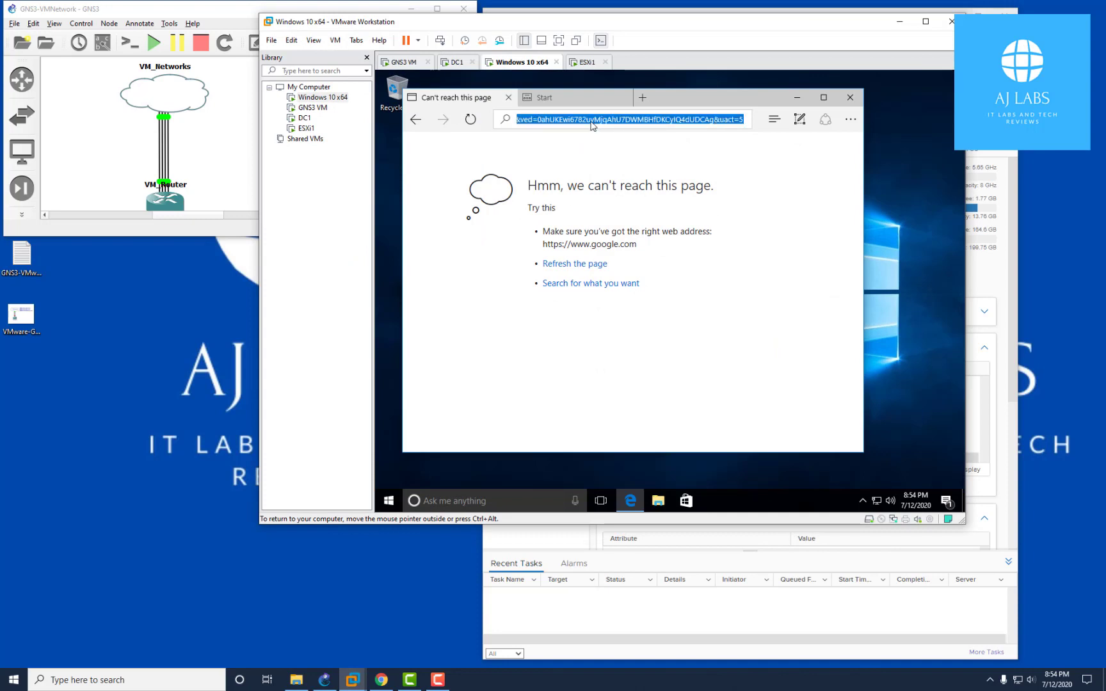
{"action": "type", "text": "google.com"}
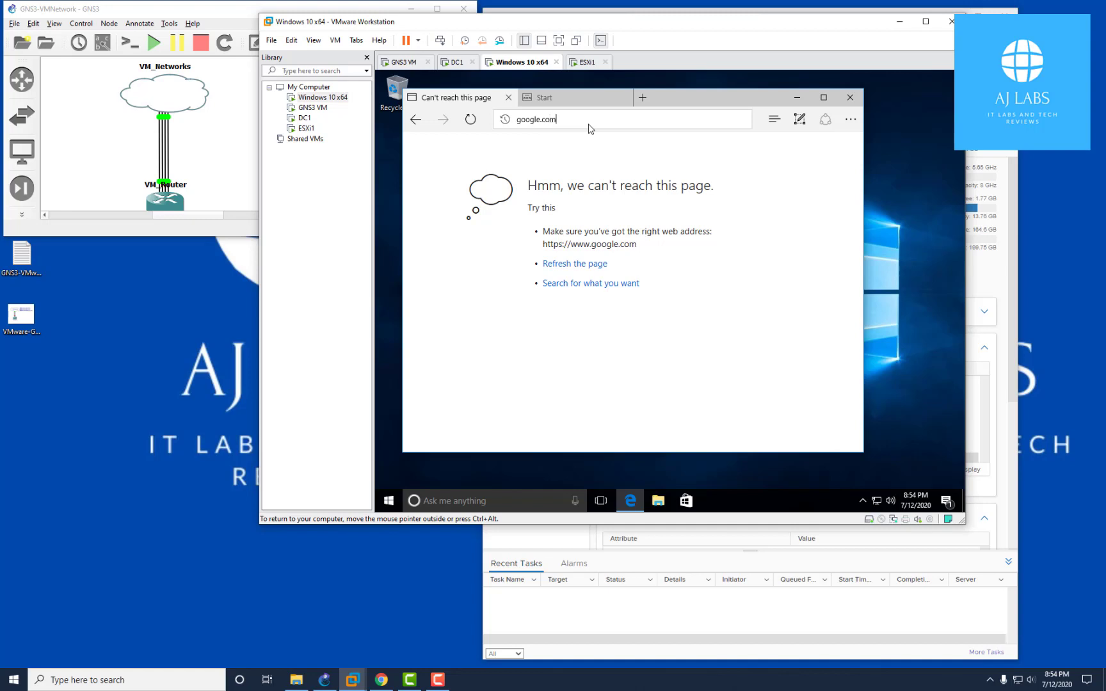
{"action": "key", "text": "Return"}
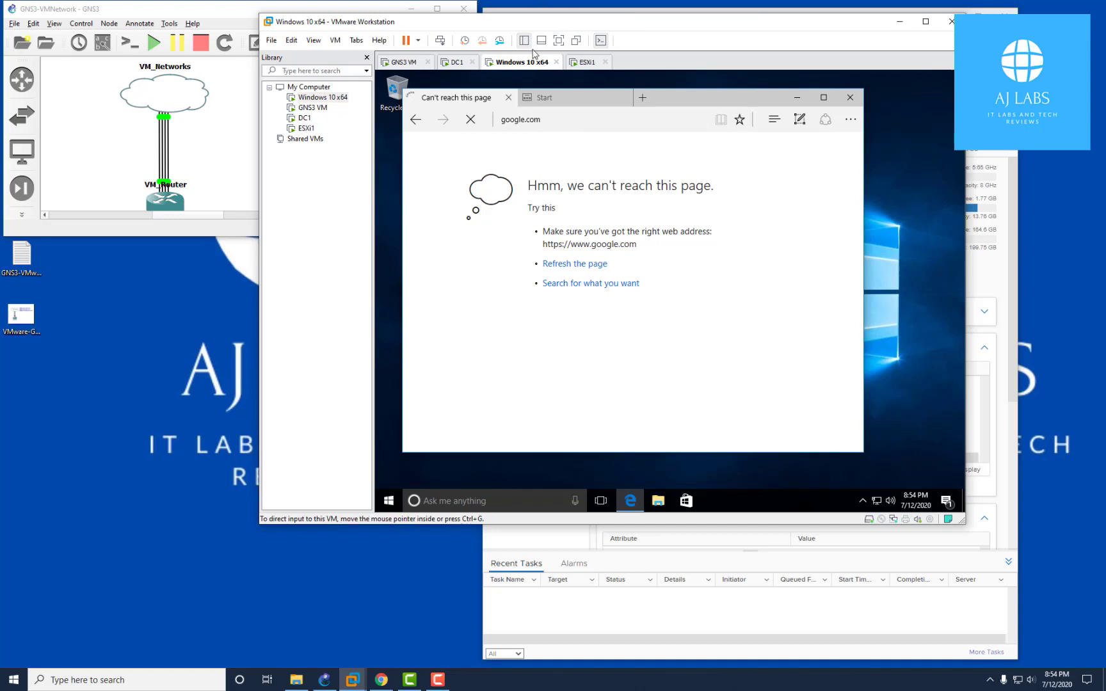
{"action": "right_click", "coordinate": [876, 501]}
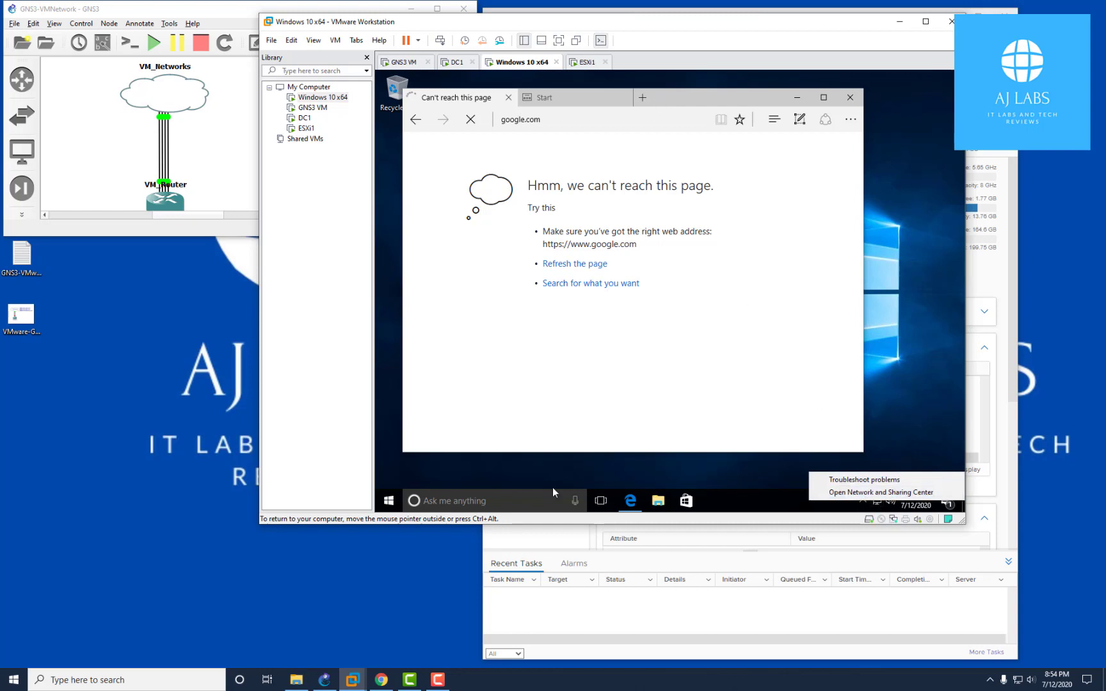
{"action": "left_click", "coordinate": [512, 501]}
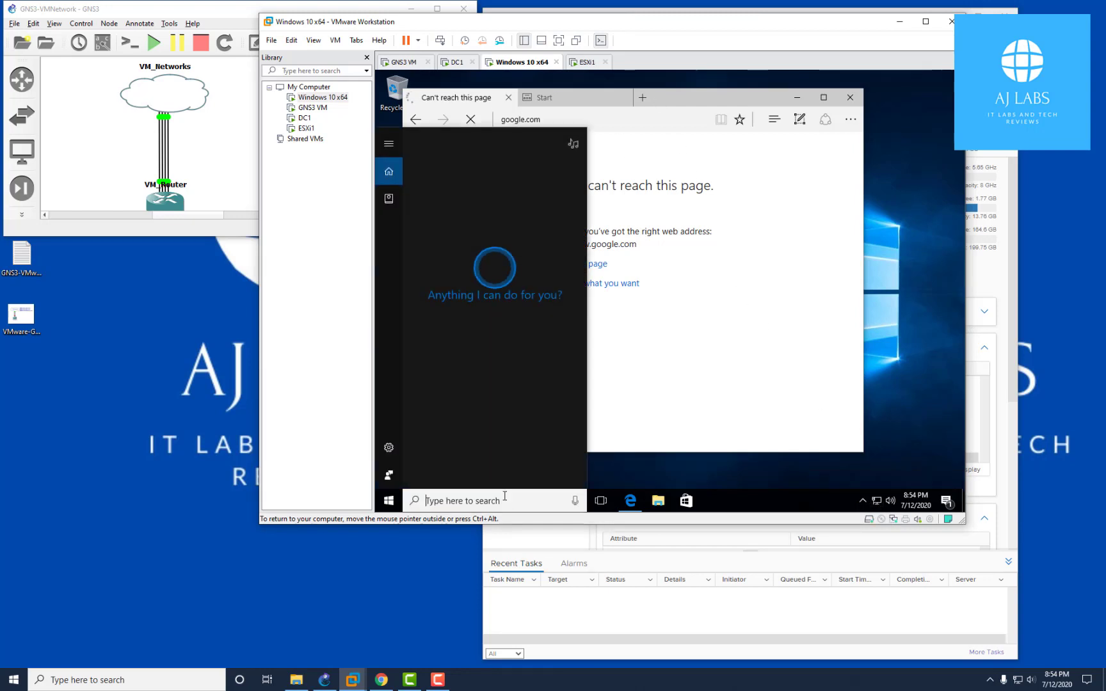
{"action": "type", "text": "cmd"}
{"action": "key", "text": "Return"}
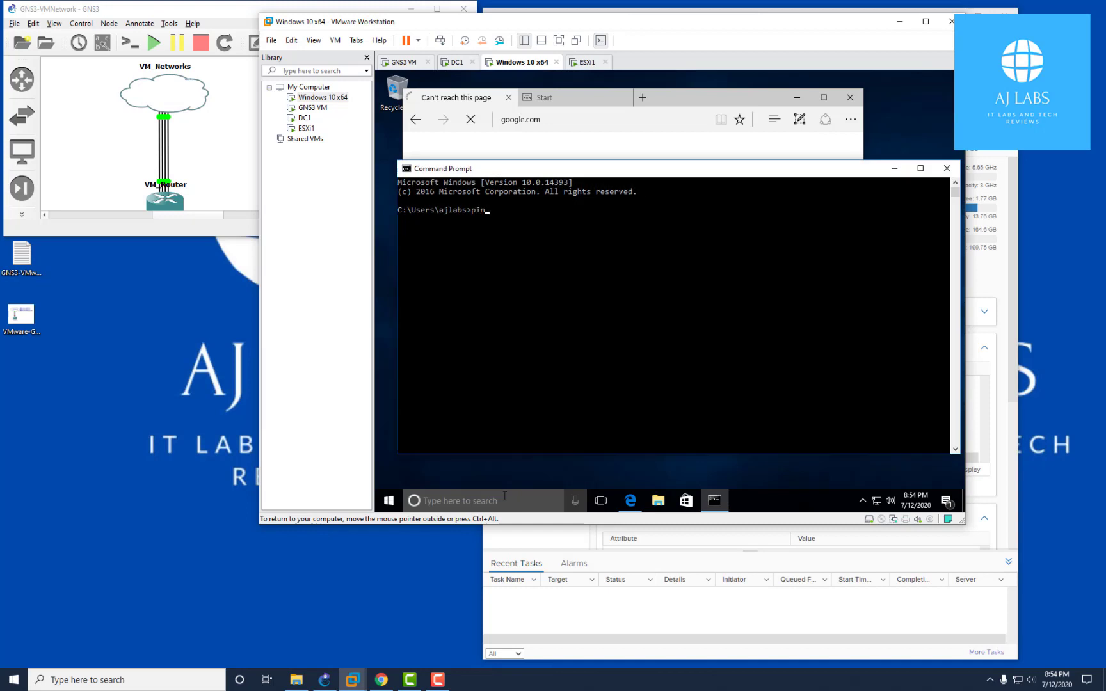
{"action": "type", "text": "www.google.com"}
{"action": "key", "text": "Return"}
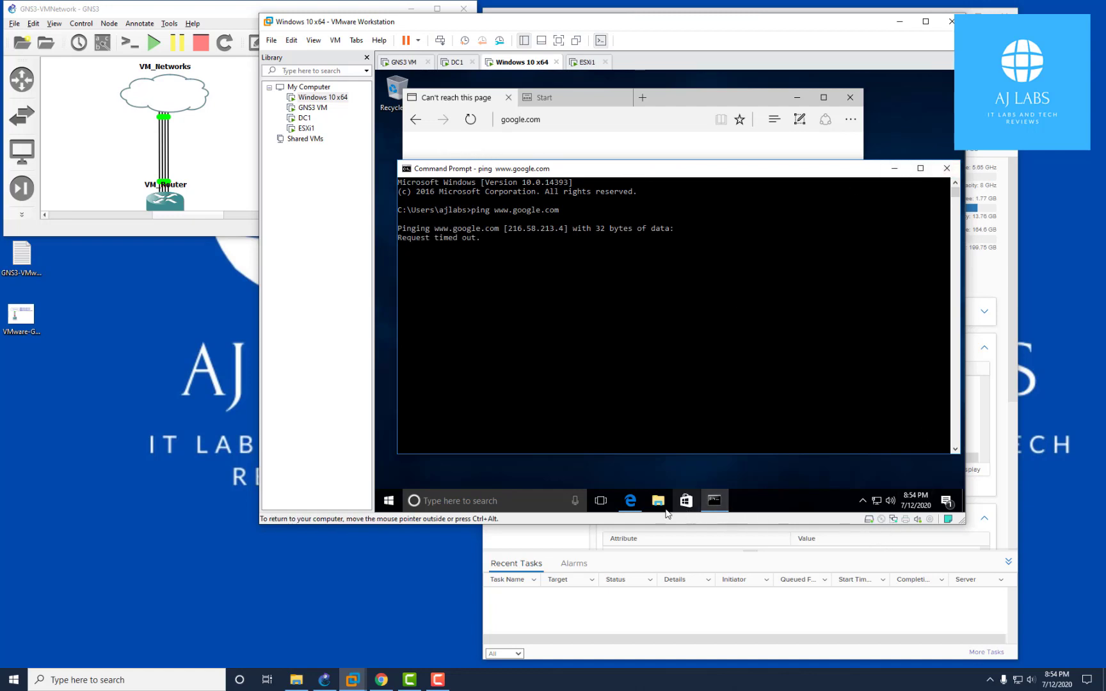
{"action": "left_click", "coordinate": [510, 256]}
{"action": "right_click", "coordinate": [515, 258]}
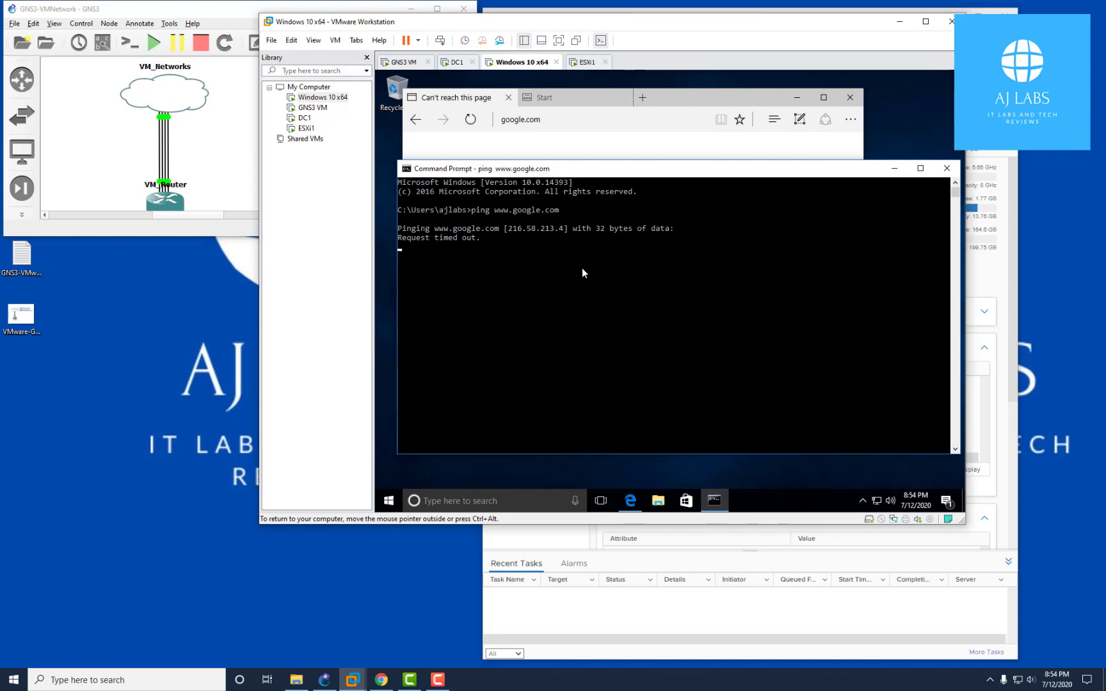
{"action": "key", "text": "ctrl+c"}
{"action": "key", "text": "ctrl+x"}
{"action": "left_click", "coordinate": [575, 283]}
{"action": "key", "text": "Escape"}
{"action": "key", "text": "BackSpace"}
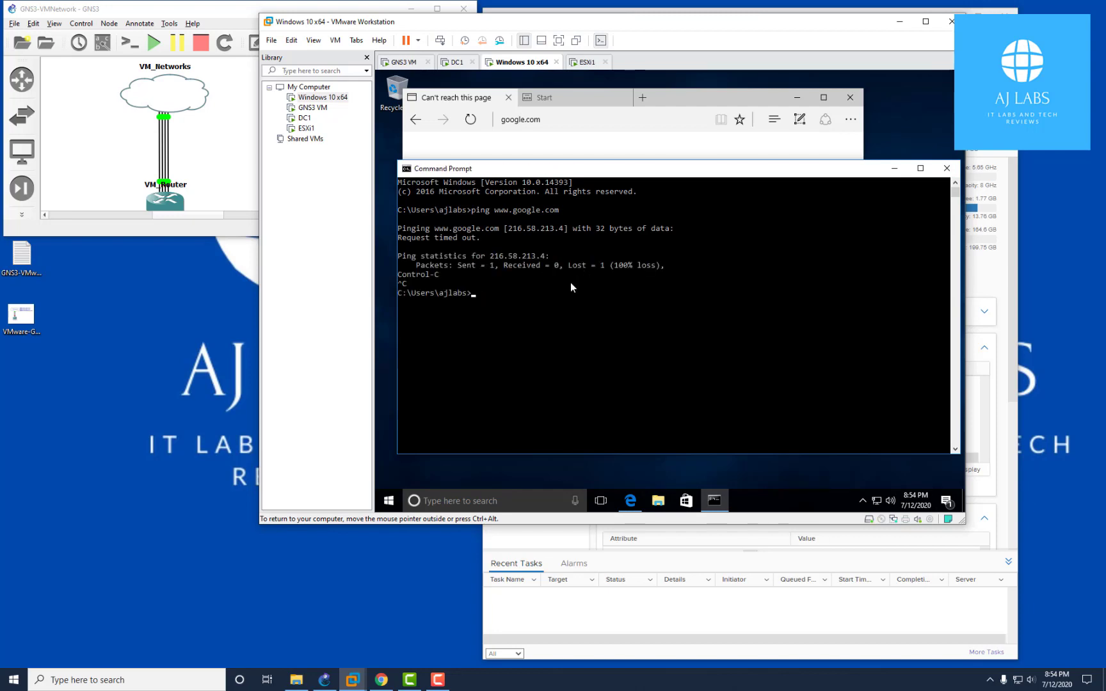
{"action": "type", "text": "ipconfig "}
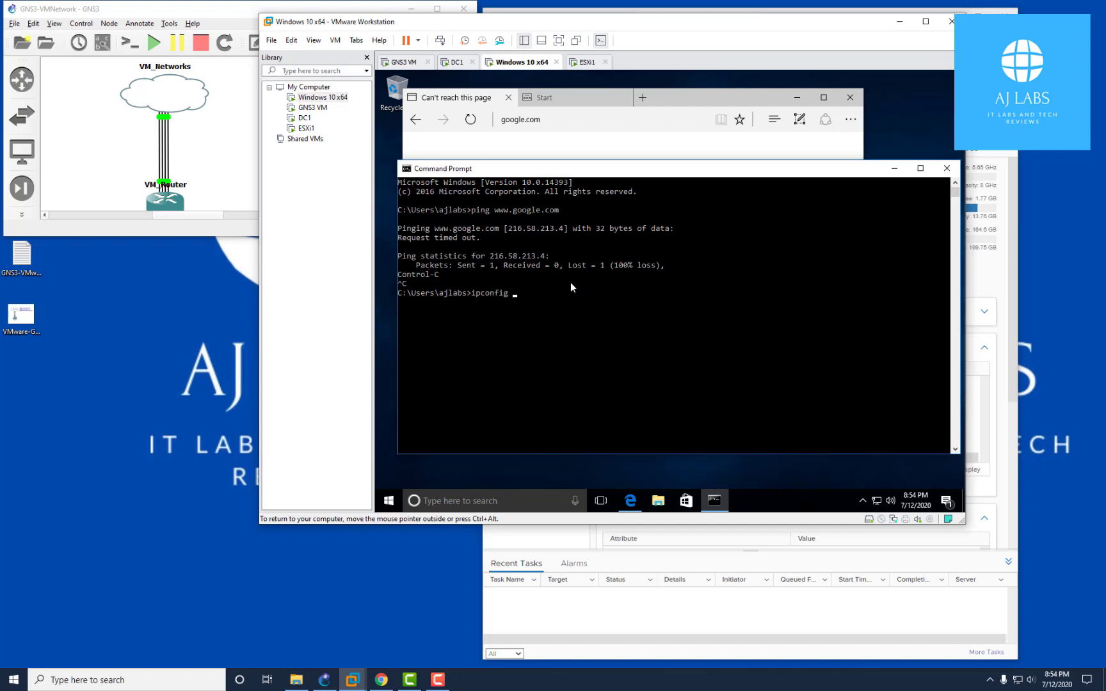
{"action": "type", "text": "/flushdns"}
{"action": "key", "text": "Return"}
{"action": "key", "text": "Up"}
{"action": "key", "text": "Up"}
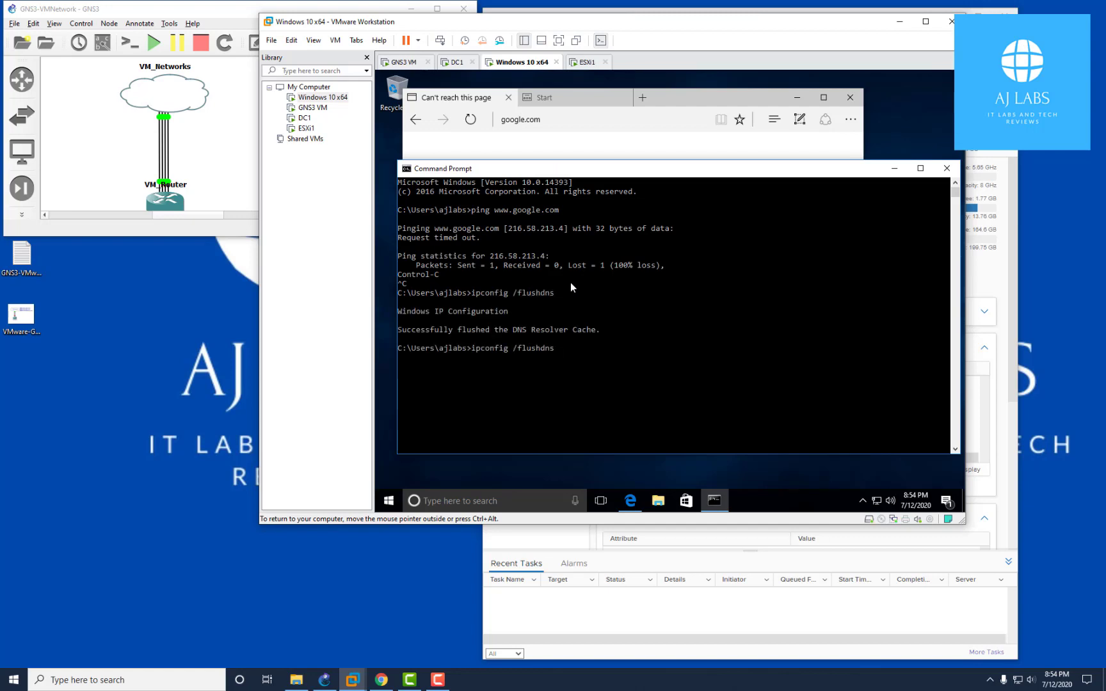
{"action": "key", "text": "Return"}
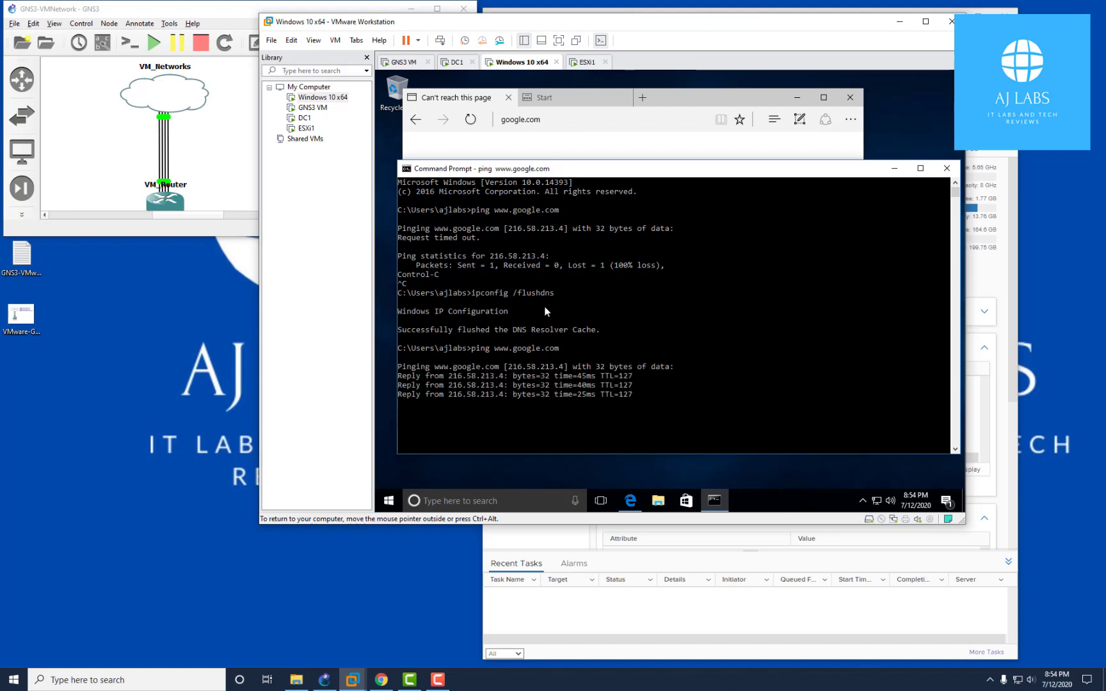
{"action": "left_click", "coordinate": [649, 156]}
Reload Google in the guest browser and search for bbc
{"action": "left_click", "coordinate": [480, 120]}
{"action": "left_click", "coordinate": [643, 304]}
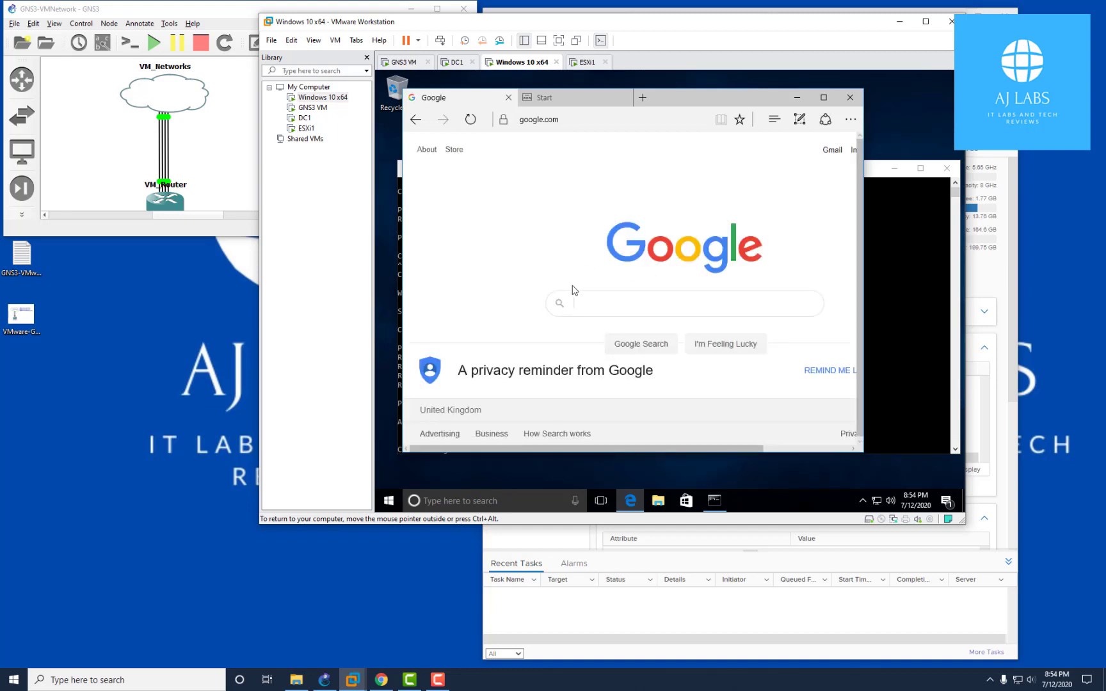
{"action": "type", "text": "bbc"}
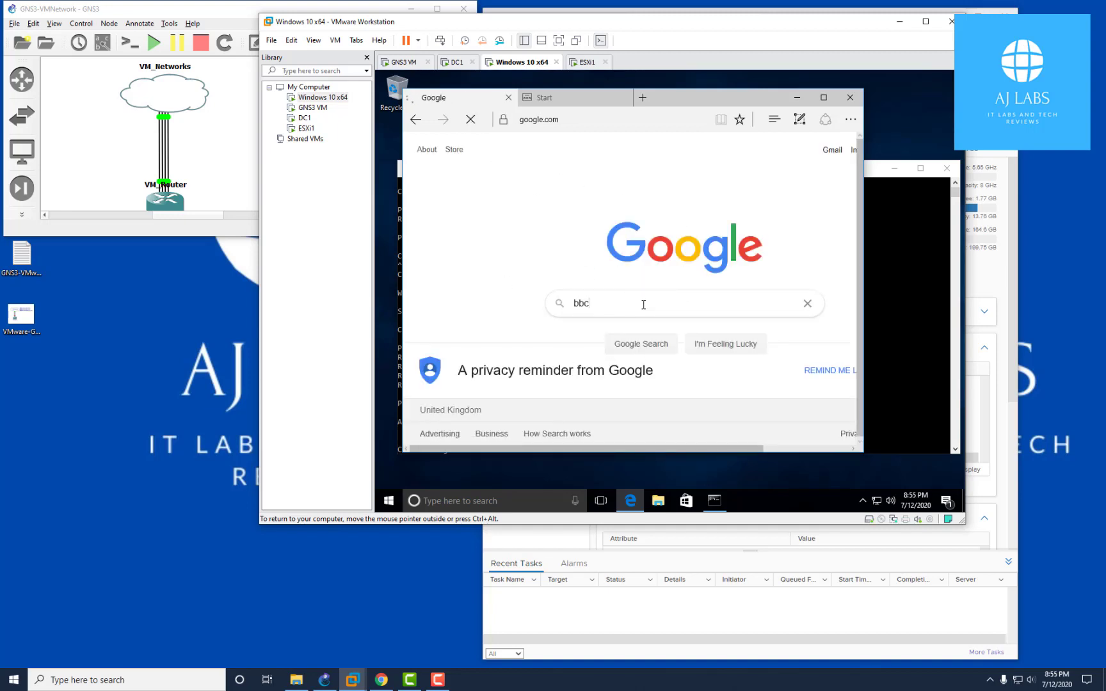
{"action": "key", "text": "Return"}
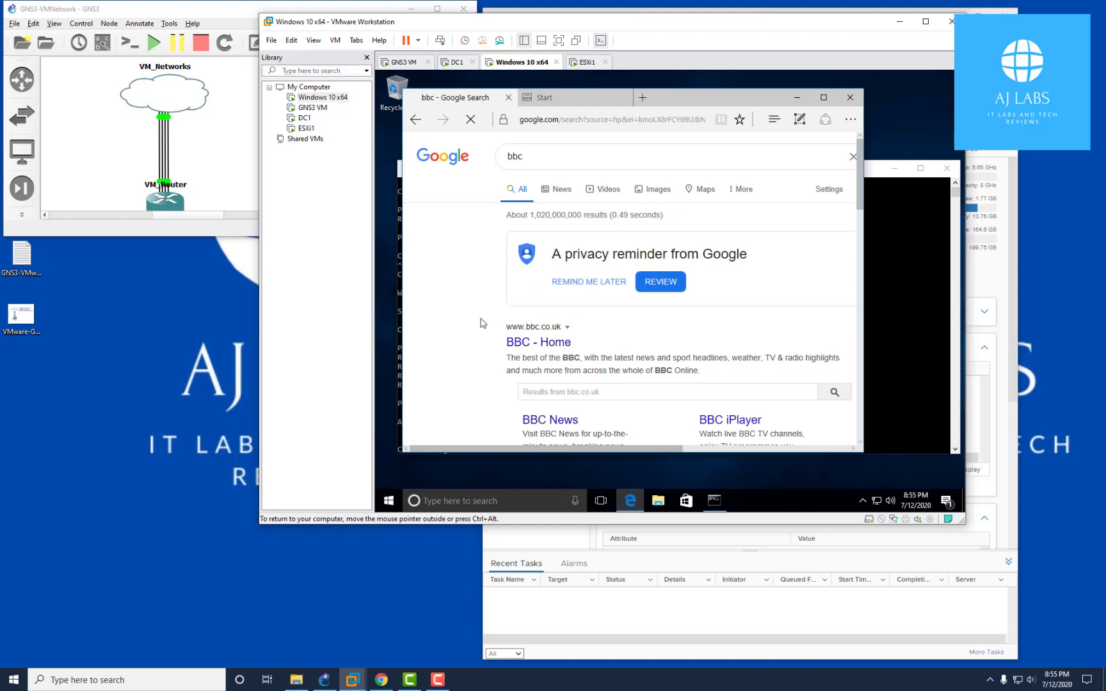
Run ipconfig in Command Prompt and highlight the guest's 10.2.2.50 IPv4 address
{"action": "left_click", "coordinate": [894, 399]}
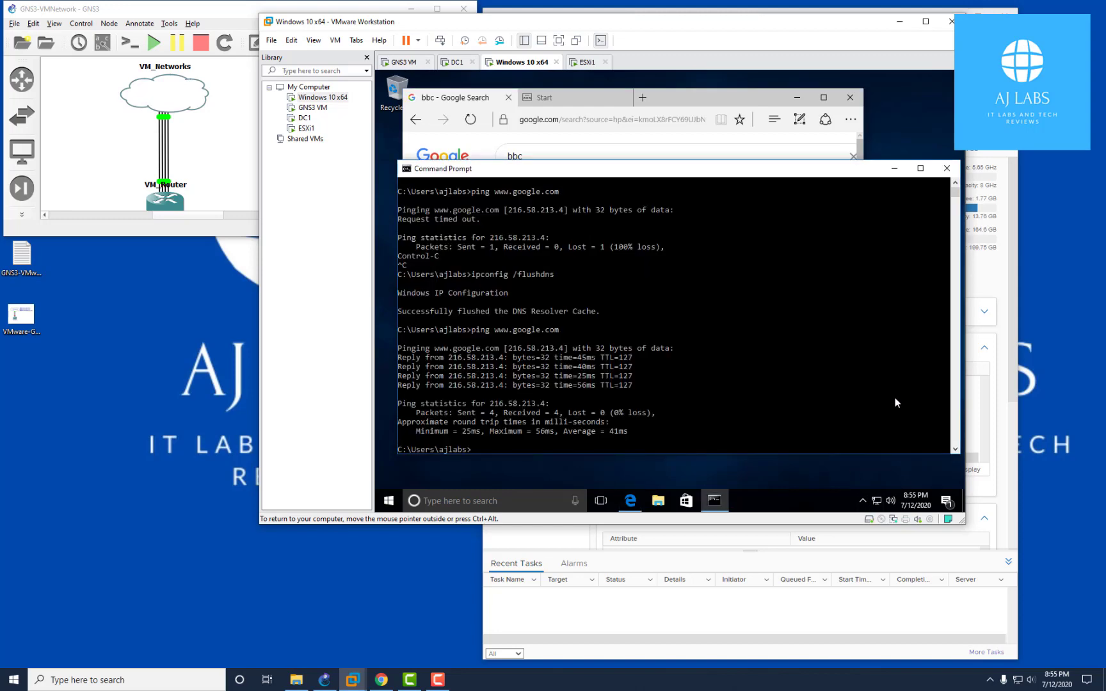
{"action": "type", "text": "ipconfig"}
{"action": "key", "text": "Return"}
{"action": "left_click", "coordinate": [575, 367]}
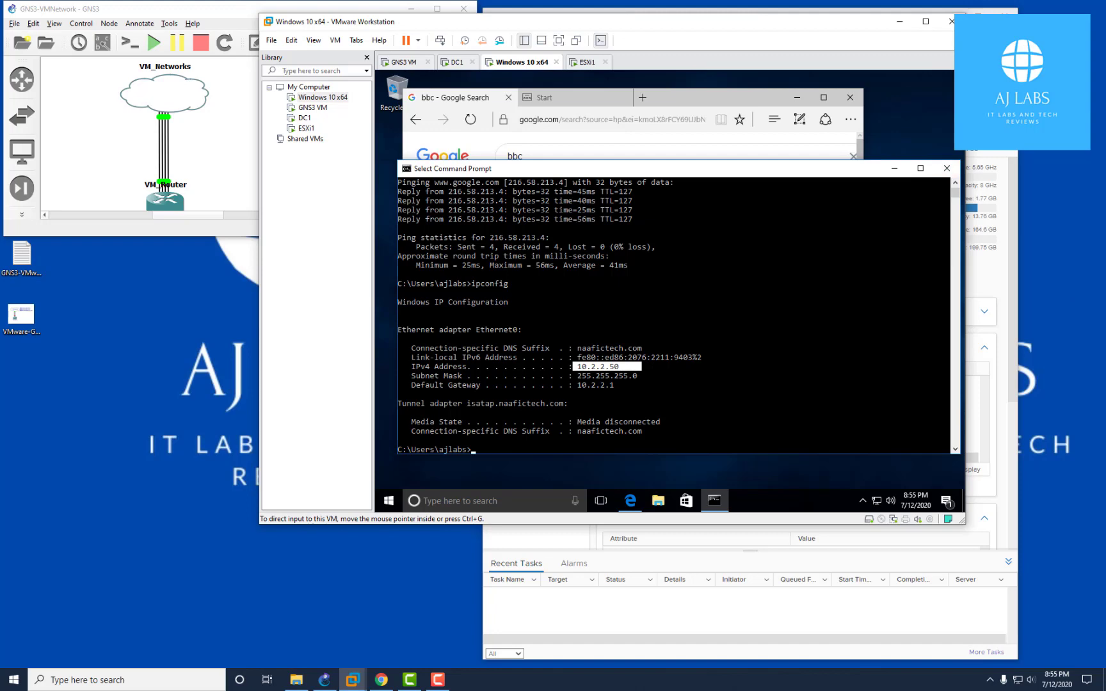
Close Command Prompt and the guest browser, choosing to close all tabs
{"action": "left_click", "coordinate": [947, 168]}
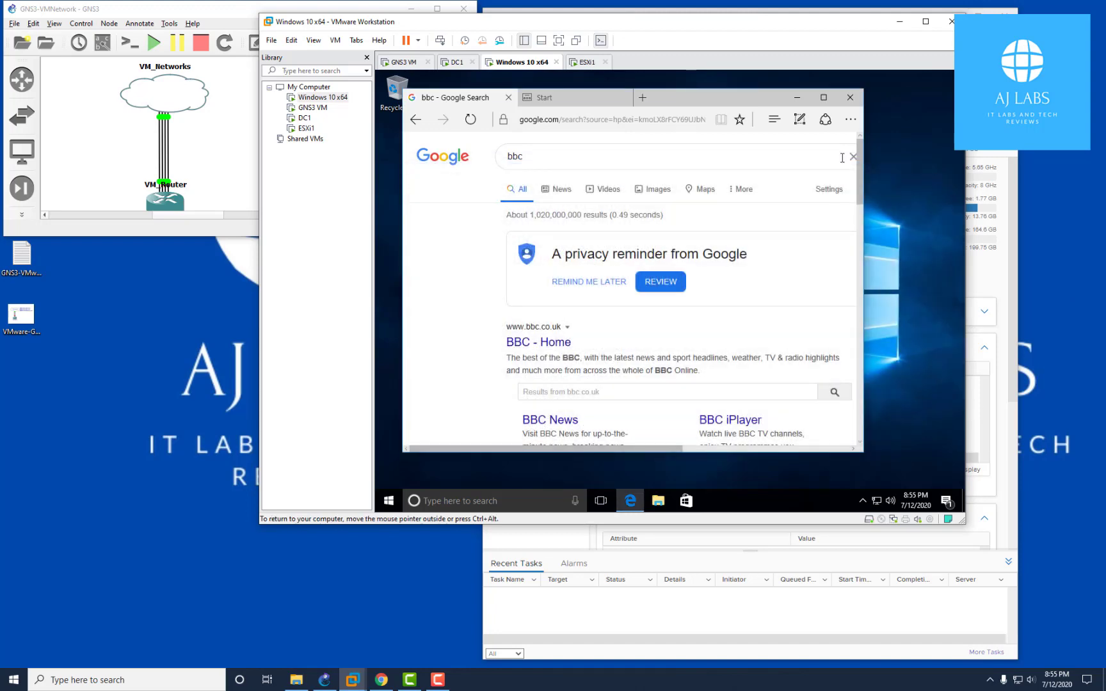
{"action": "left_click", "coordinate": [848, 99]}
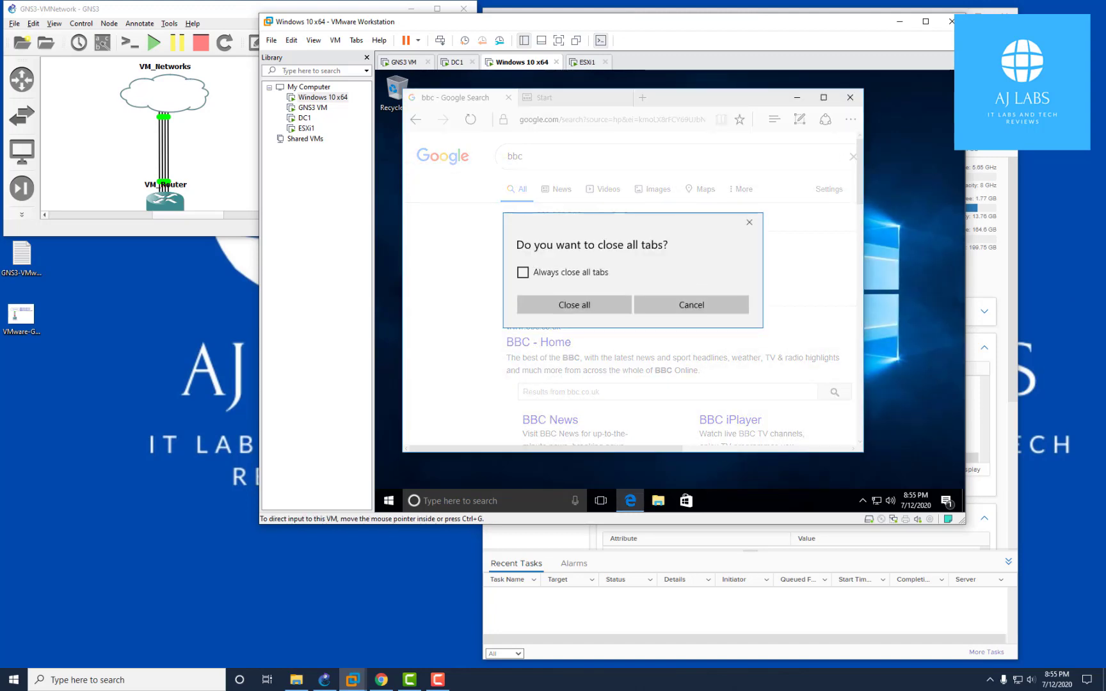
{"action": "left_click", "coordinate": [556, 305]}
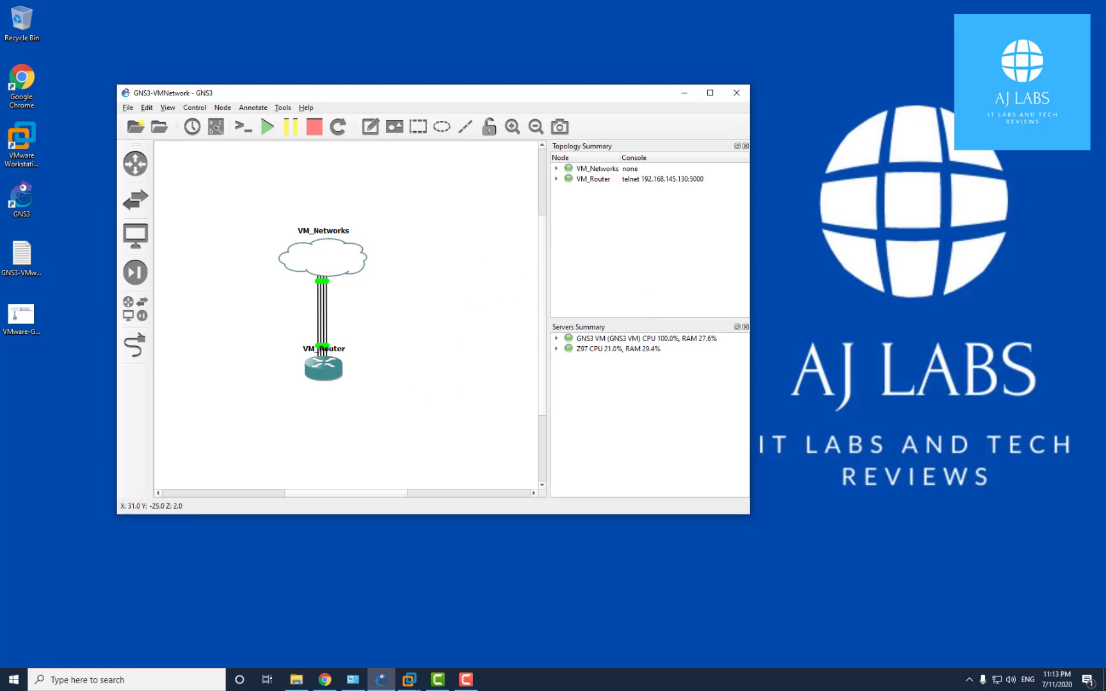
Open the GNS3-VMware-Setup notes and place them top right beside the Network Connections list
{"action": "double_click", "coordinate": [26, 261]}
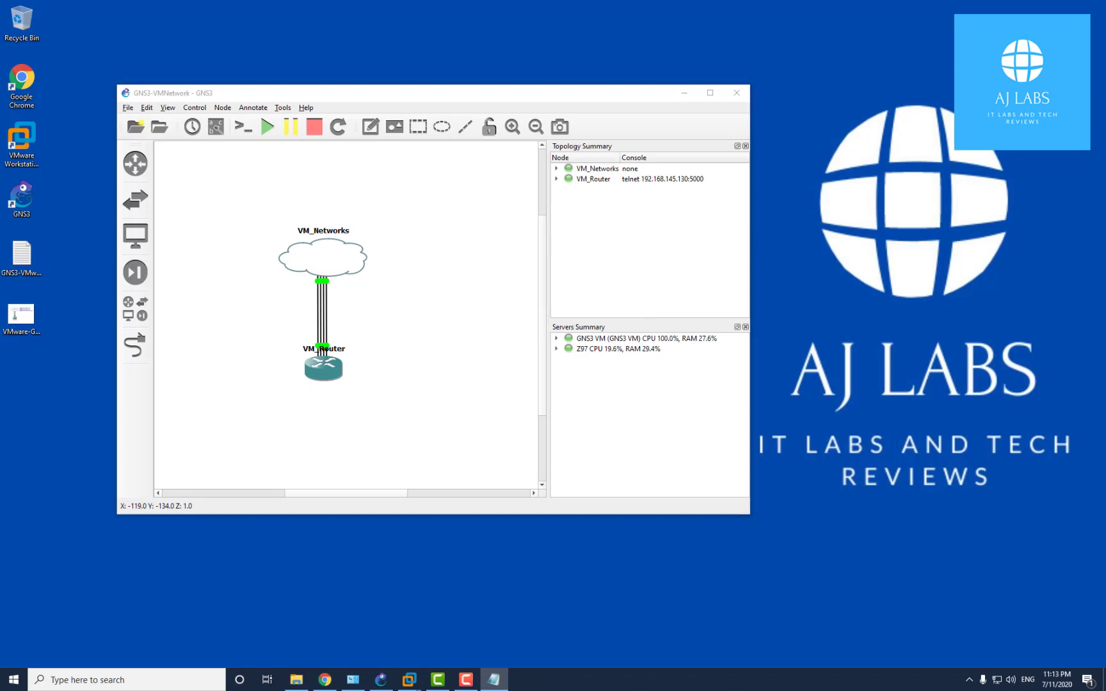
{"action": "left_click_drag", "start_coordinate": [759, 151], "coordinate": [717, 174]}
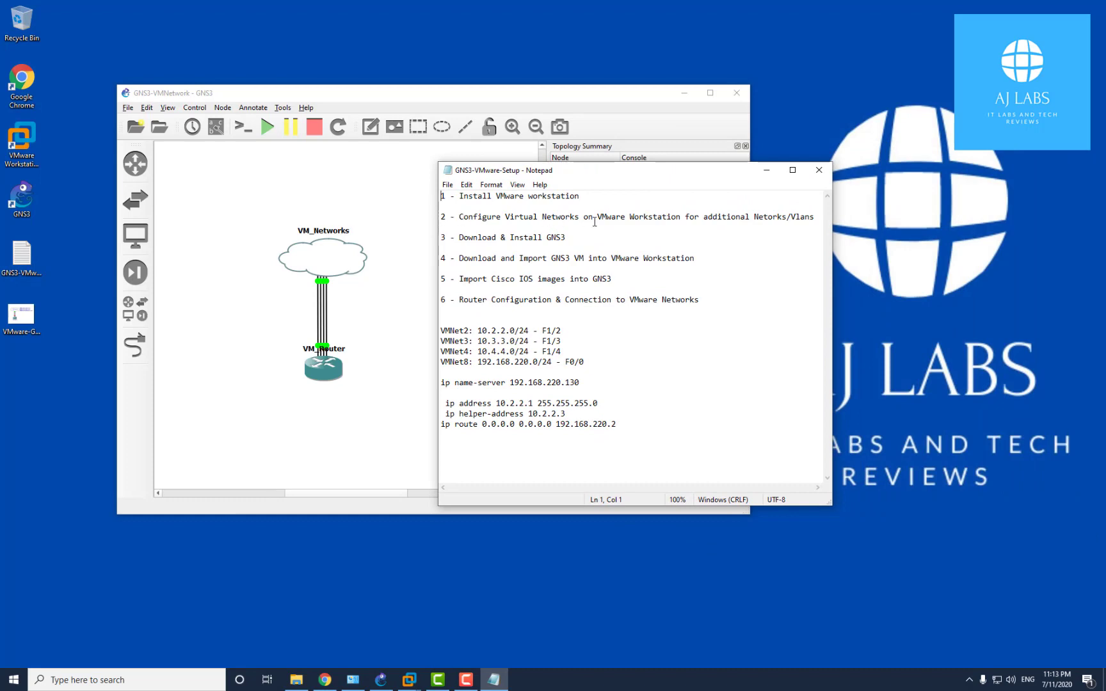
{"action": "left_click", "coordinate": [353, 680]}
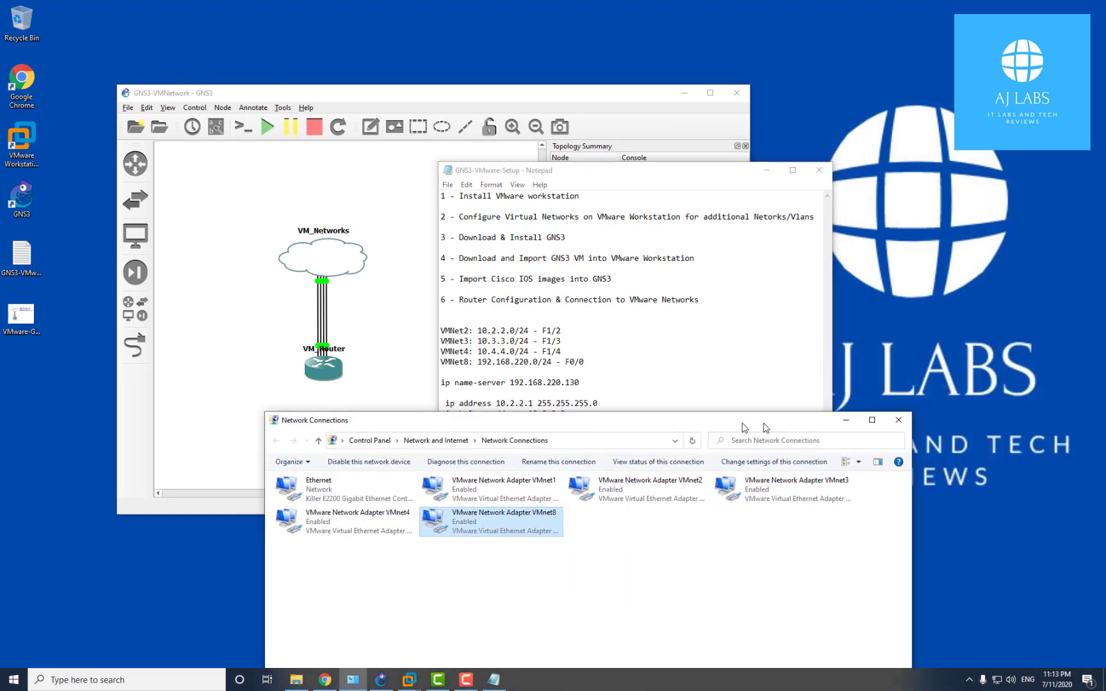
{"action": "left_click_drag", "start_coordinate": [751, 181], "coordinate": [942, 20]}
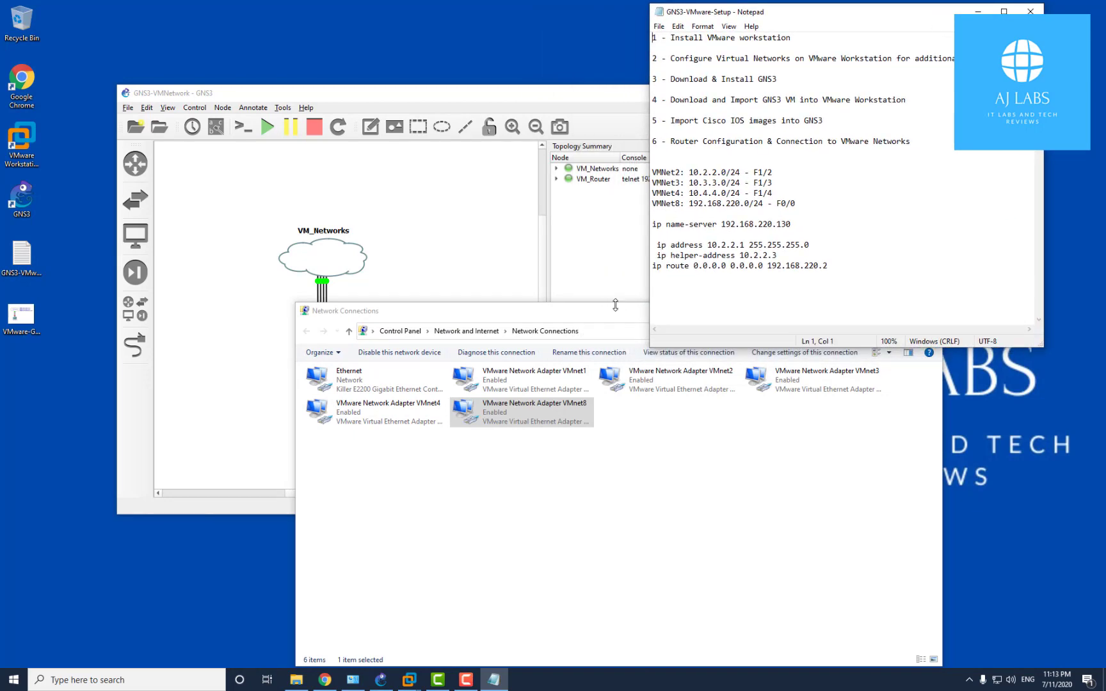
{"action": "left_click_drag", "start_coordinate": [608, 318], "coordinate": [535, 360]}
Tile GNS3 top left, resize the notes and adapter list, and select the VMnet1 adapter
{"action": "left_click", "coordinate": [452, 96]}
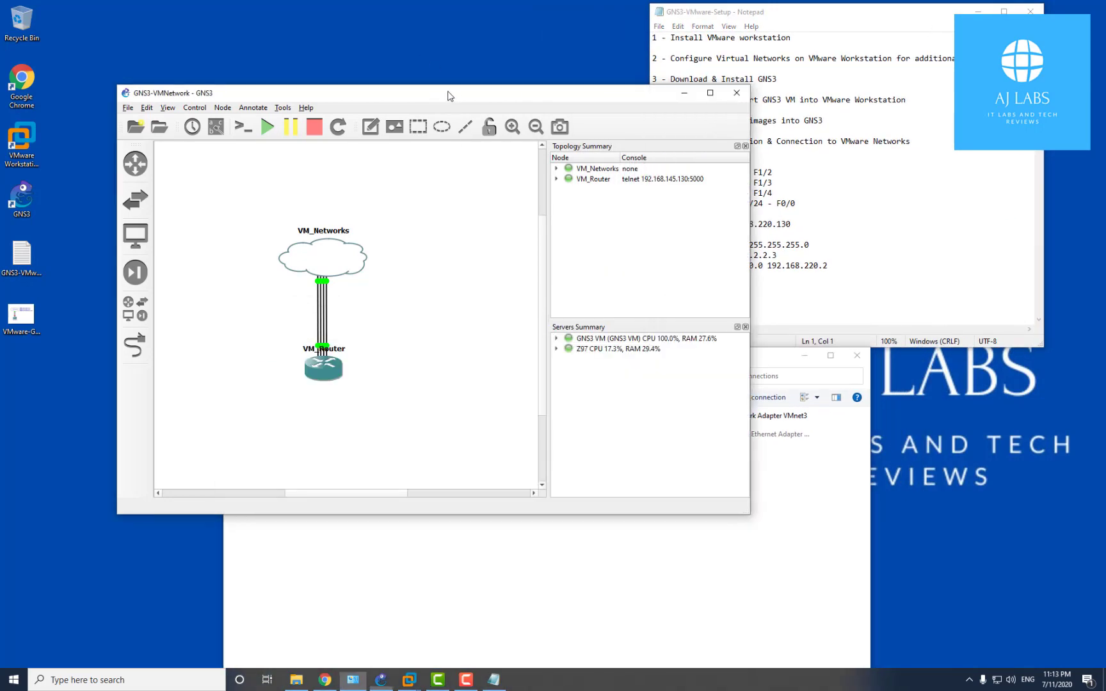
{"action": "left_click_drag", "start_coordinate": [452, 96], "coordinate": [362, 14]}
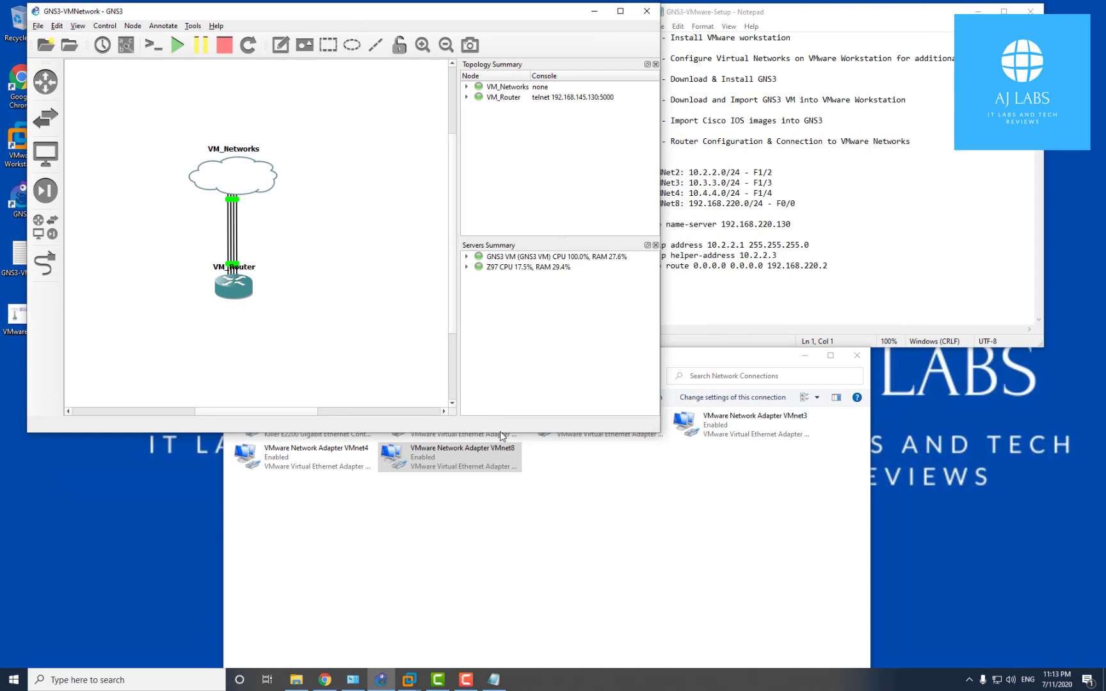
{"action": "left_click_drag", "start_coordinate": [536, 436], "coordinate": [523, 299]}
{"action": "left_click_drag", "start_coordinate": [968, 12], "coordinate": [985, 10]}
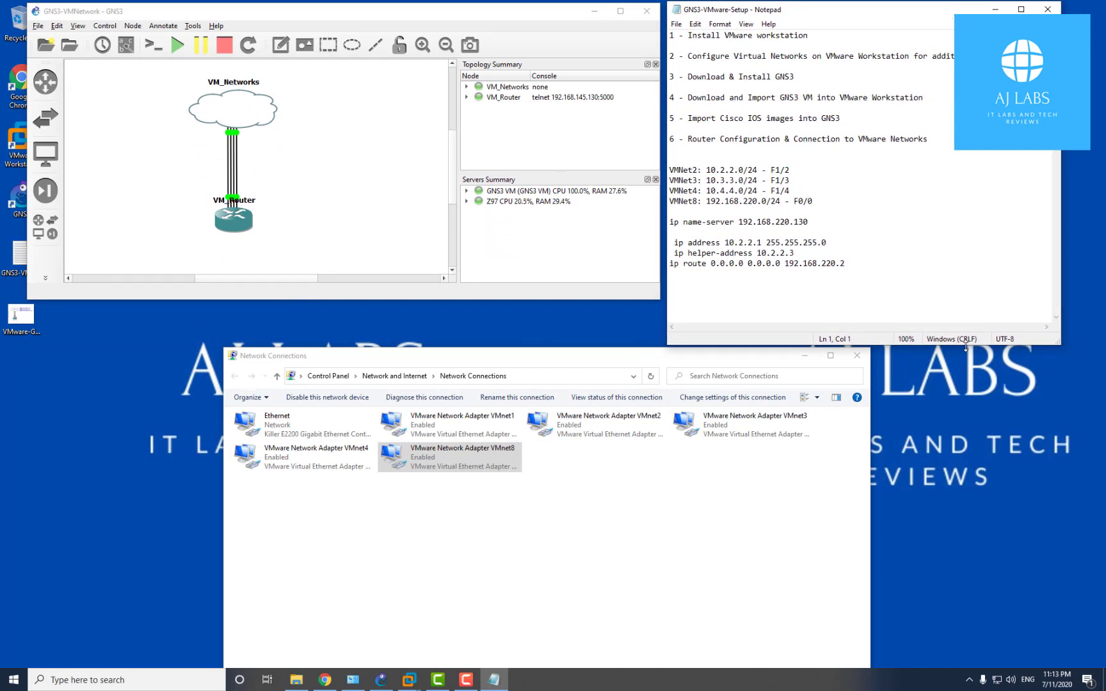
{"action": "left_click_drag", "start_coordinate": [965, 345], "coordinate": [950, 297]}
{"action": "left_click_drag", "start_coordinate": [734, 357], "coordinate": [735, 338]}
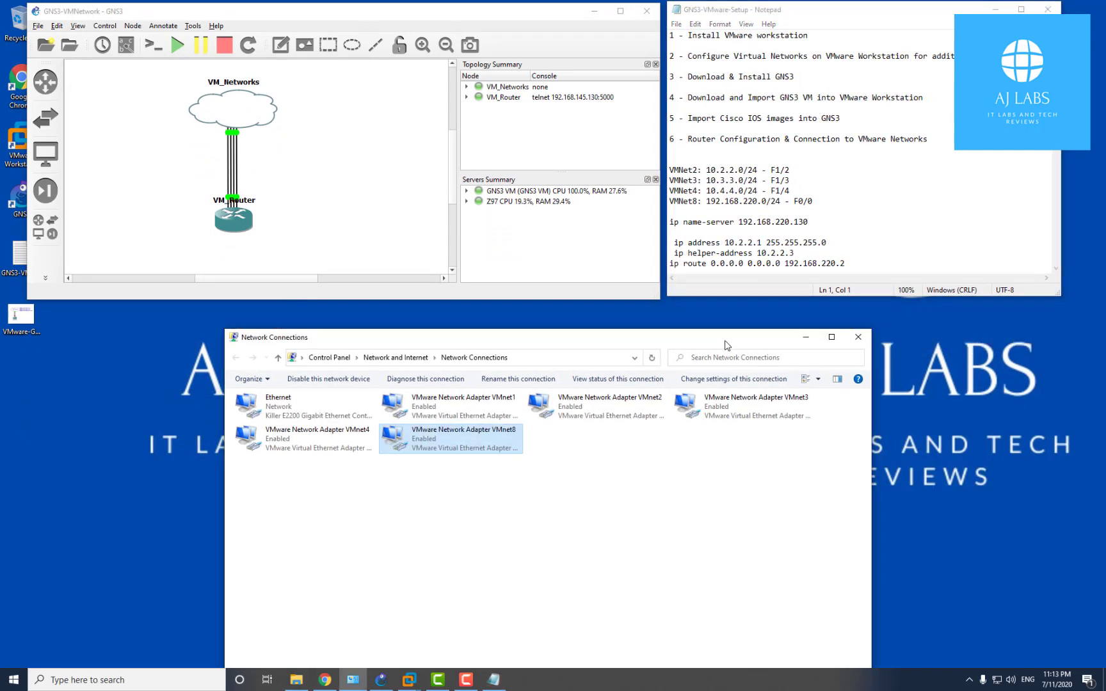
{"action": "left_click", "coordinate": [458, 417], "text": "ctrl"}
{"action": "left_click", "coordinate": [585, 409]}
{"action": "left_click", "coordinate": [750, 409]}
{"action": "left_click", "coordinate": [316, 450]}
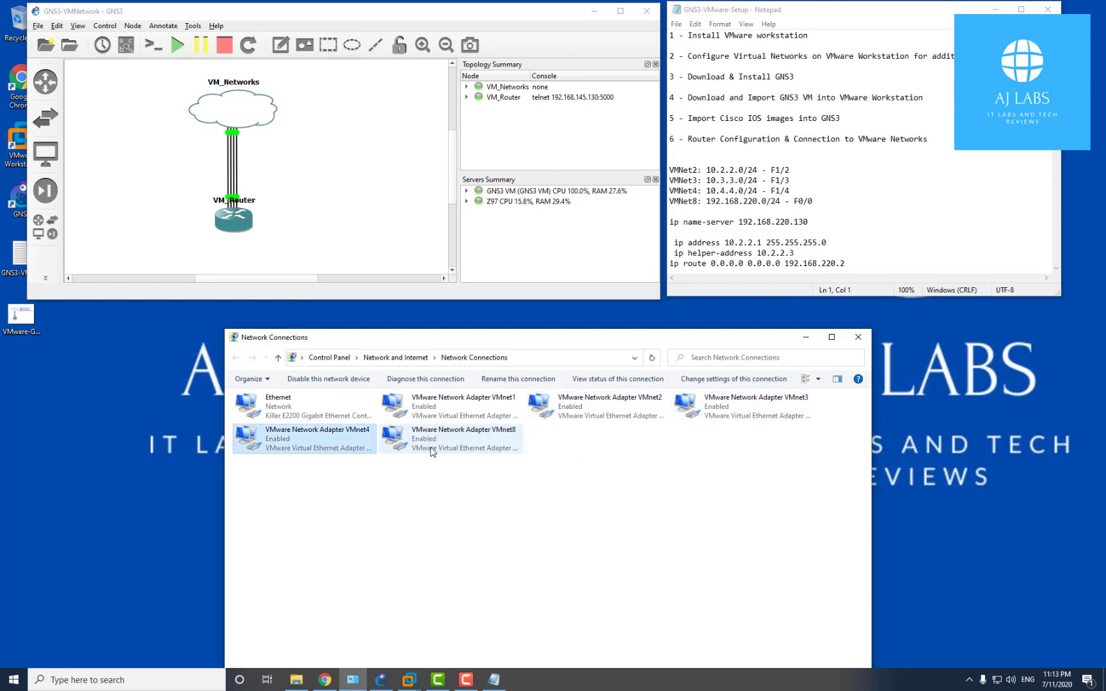
{"action": "left_click", "coordinate": [428, 450]}
{"action": "left_click", "coordinate": [288, 402]}
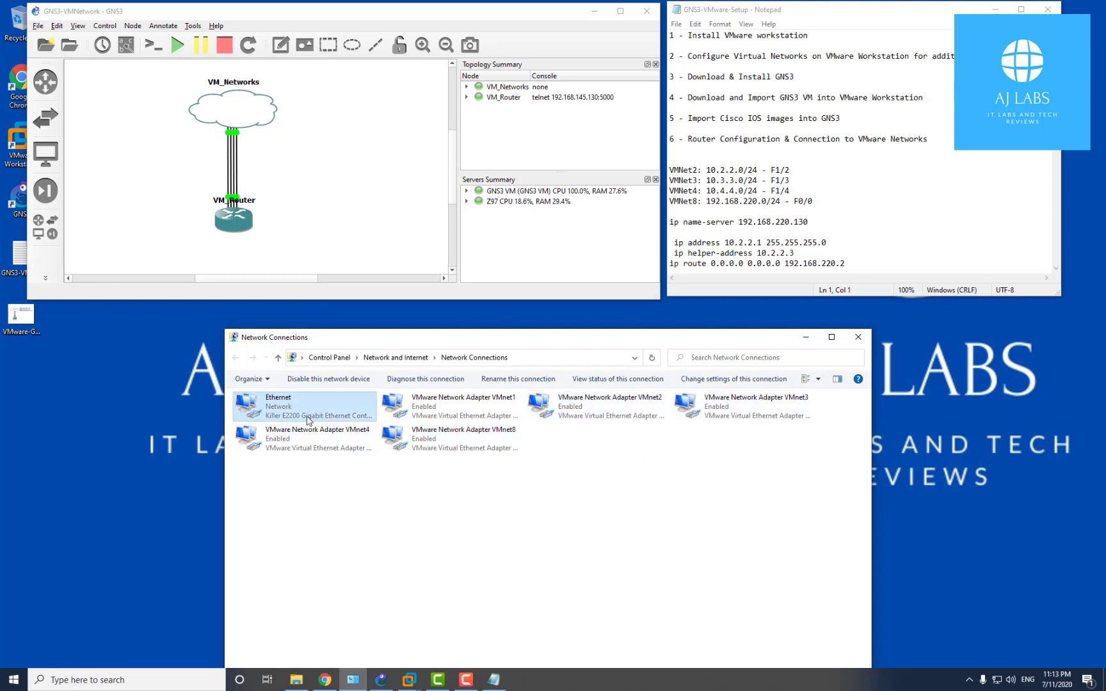
{"action": "left_click", "coordinate": [442, 407]}
{"action": "left_click", "coordinate": [575, 410]}
{"action": "left_click_drag", "start_coordinate": [748, 506], "coordinate": [447, 403]}
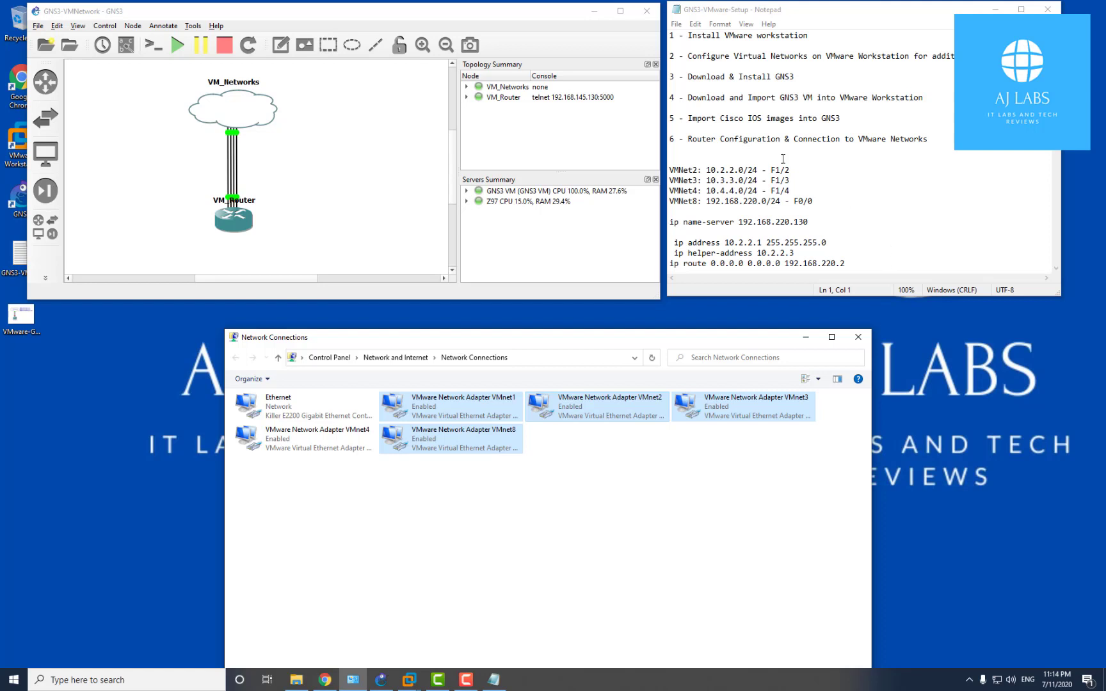
{"action": "left_click_drag", "start_coordinate": [683, 78], "coordinate": [796, 75]}
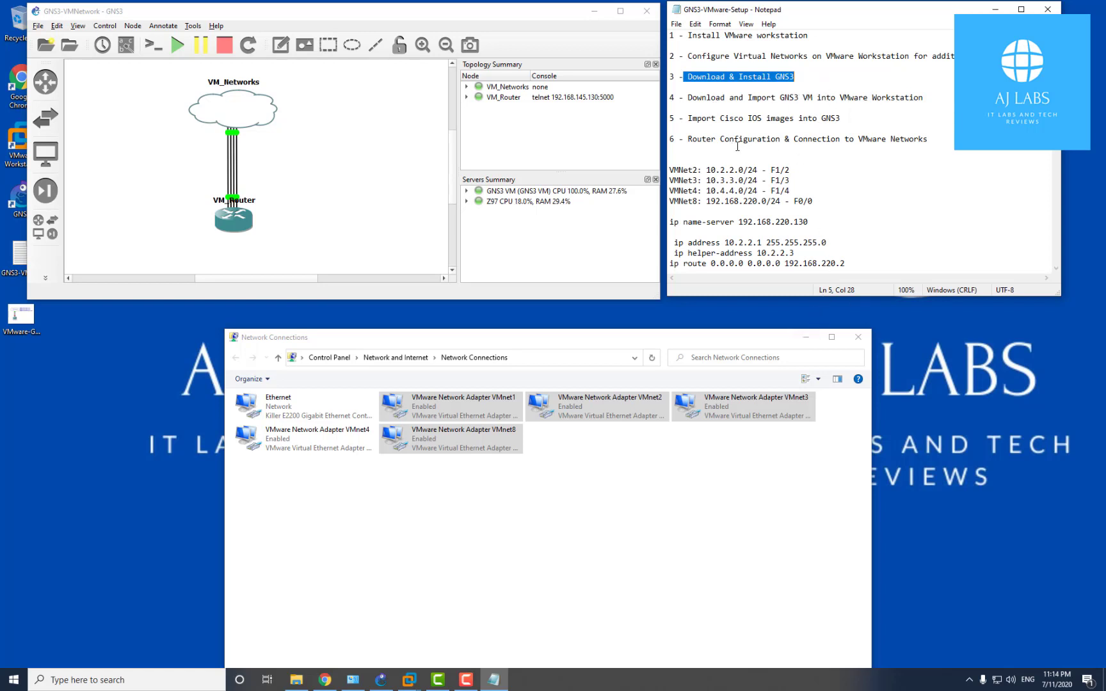
{"action": "left_click_drag", "start_coordinate": [689, 120], "coordinate": [841, 121]}
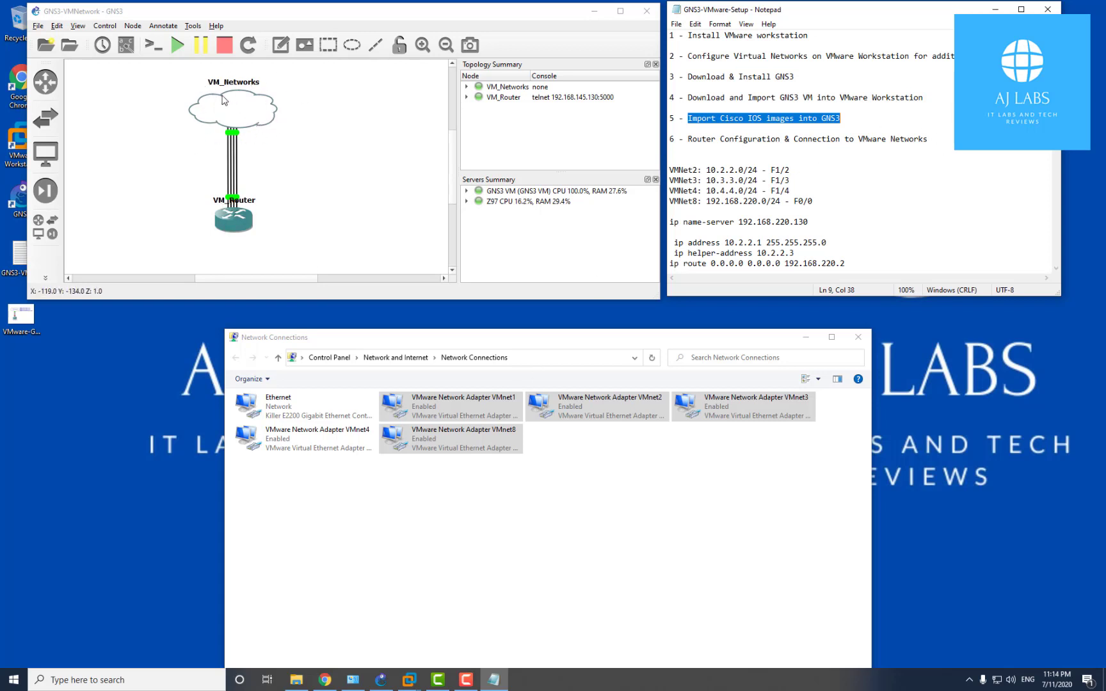
{"action": "left_click", "coordinate": [233, 221]}
{"action": "left_click_drag", "start_coordinate": [669, 221], "coordinate": [830, 221]}
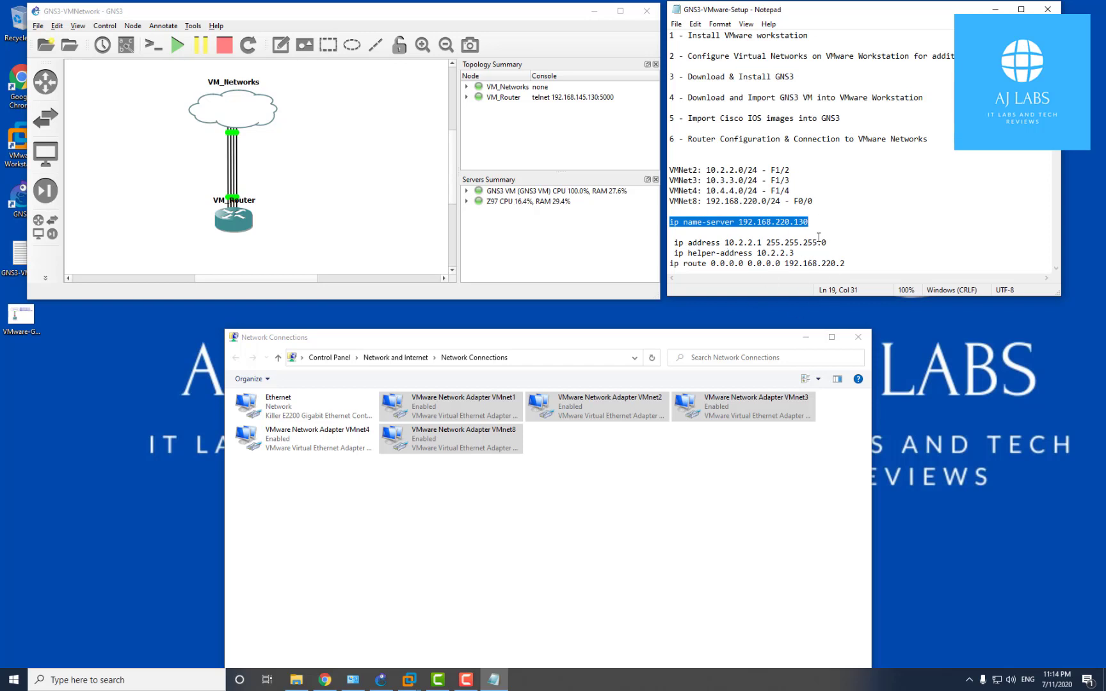
{"action": "left_click", "coordinate": [408, 680]}
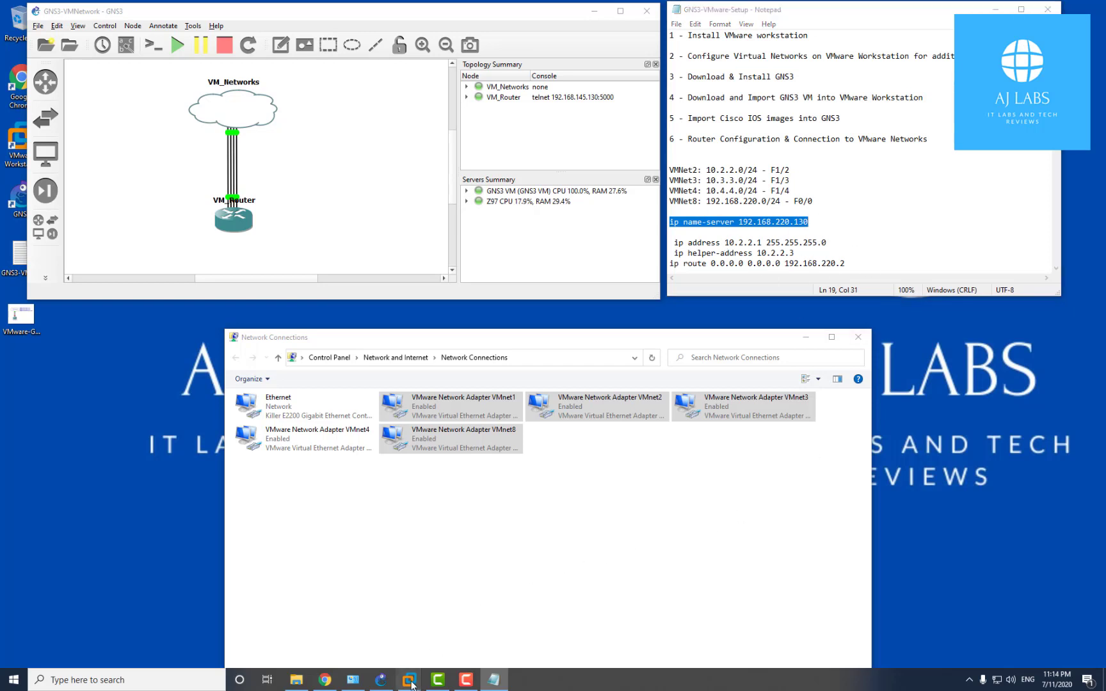
{"action": "left_click", "coordinate": [466, 604]}
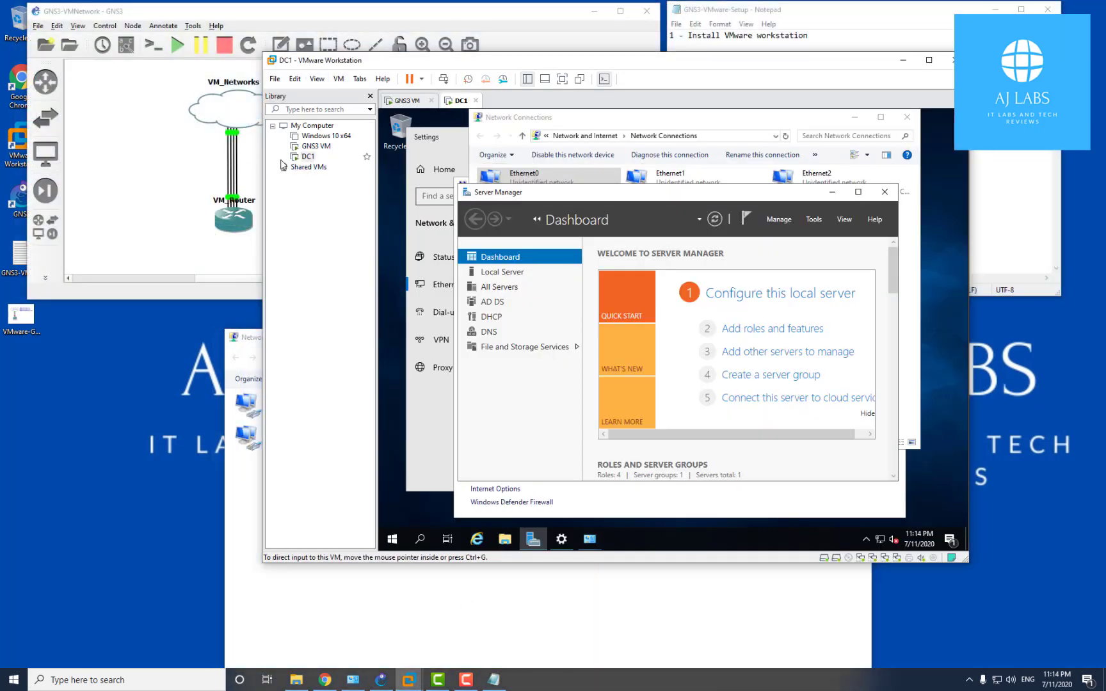
{"action": "left_click", "coordinate": [1005, 218]}
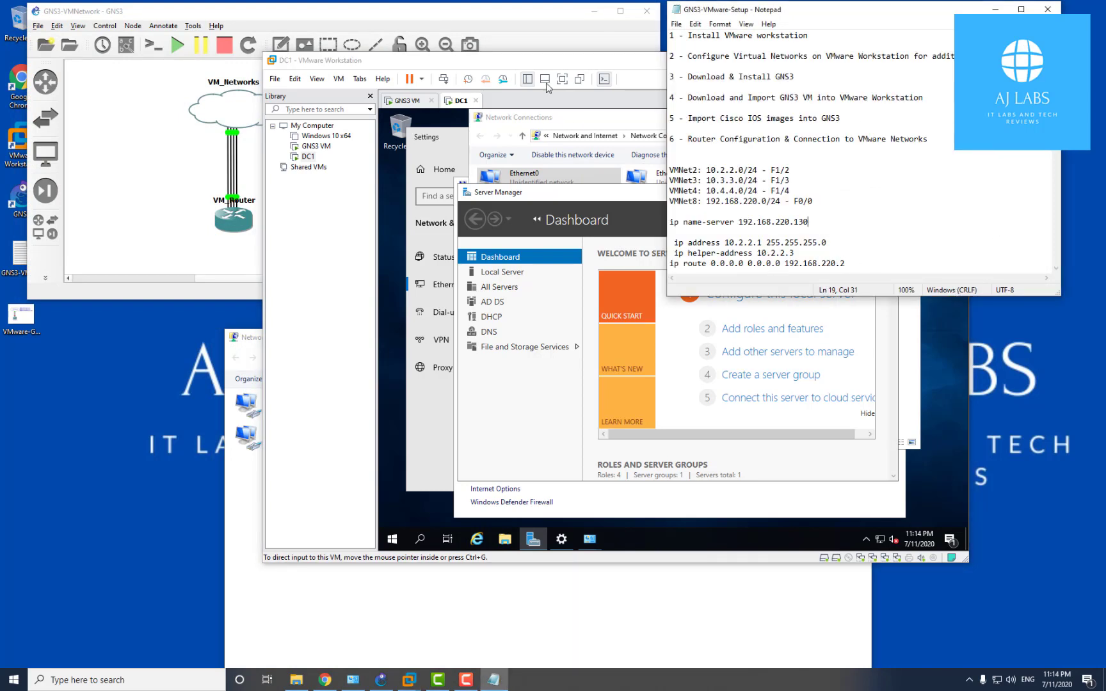
{"action": "left_click", "coordinate": [612, 59]}
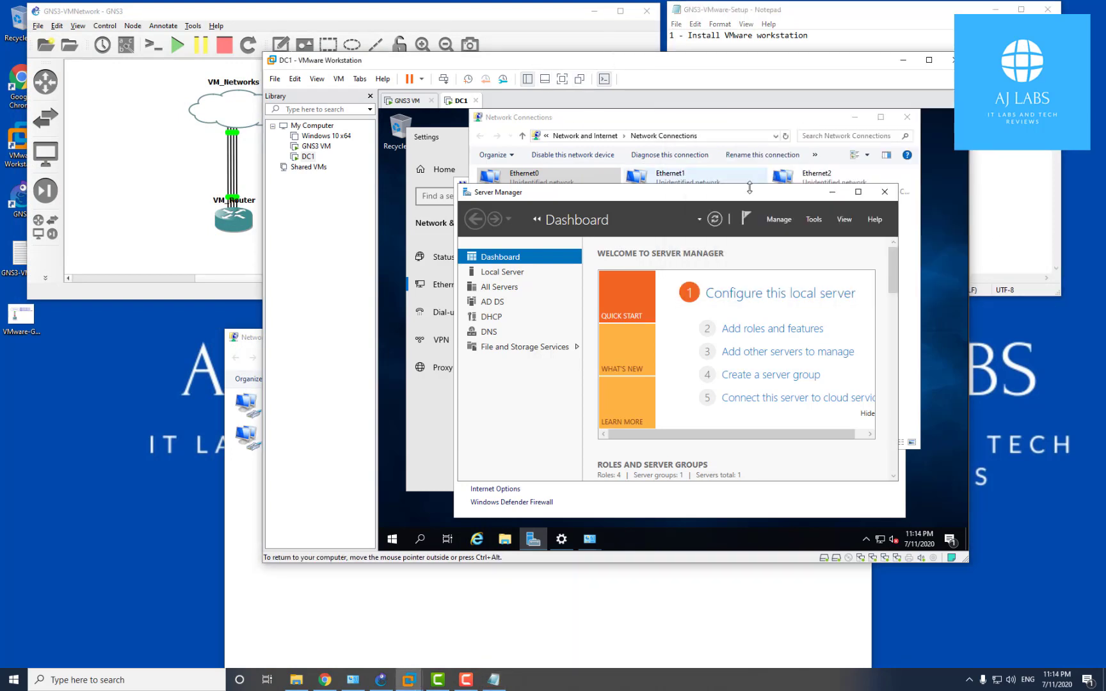
{"action": "left_click", "coordinate": [903, 60]}
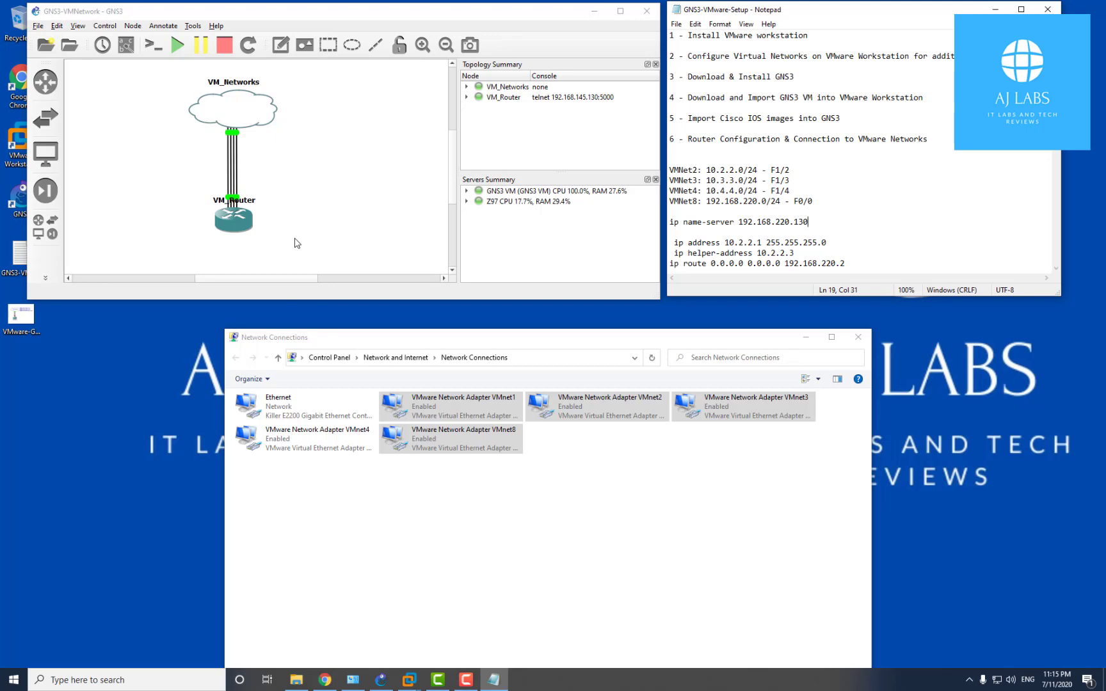
Switch to the DC1 VM window, open Windows 10 x64's summary, then bring GNS3 forward
{"action": "left_click", "coordinate": [408, 680]}
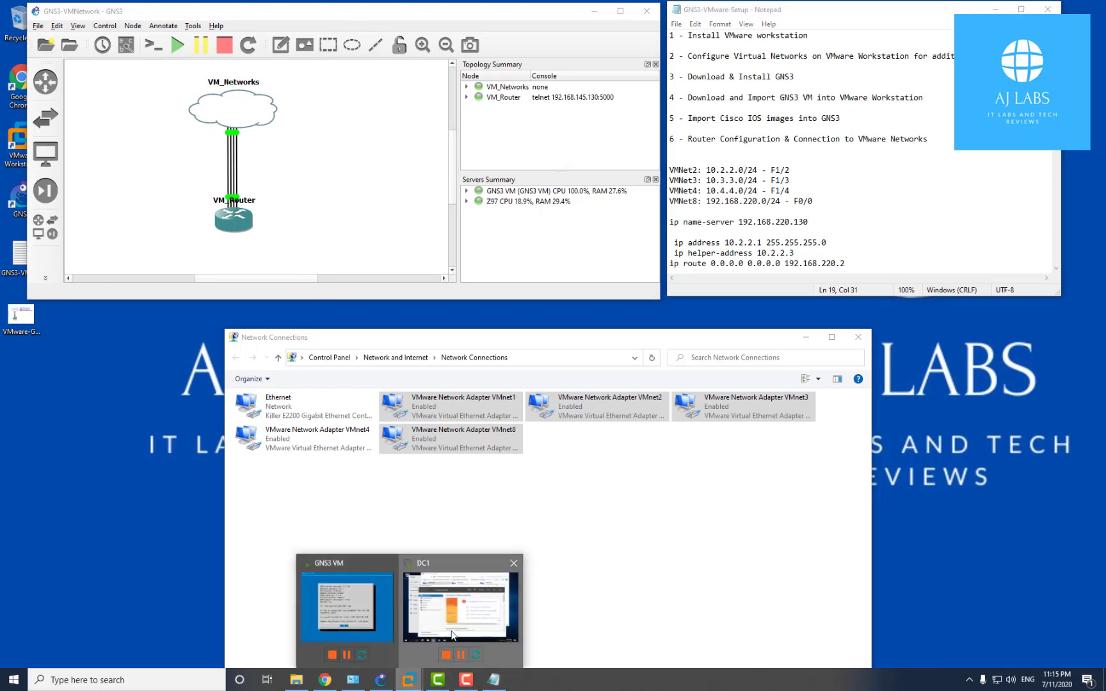
{"action": "left_click", "coordinate": [456, 608]}
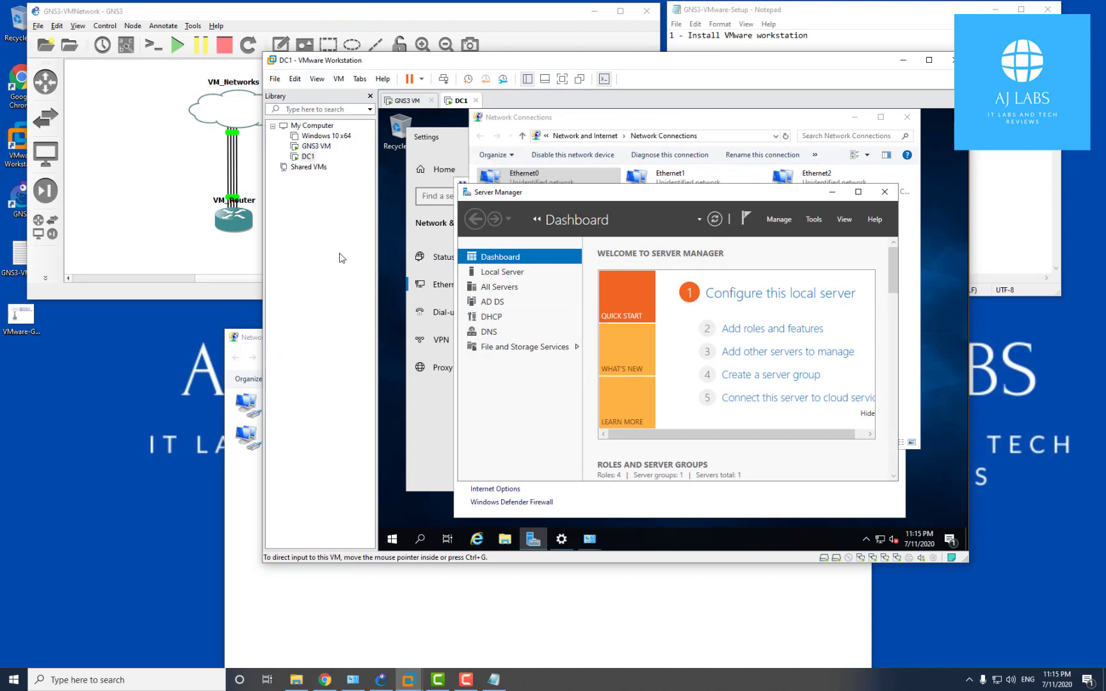
{"action": "left_click", "coordinate": [330, 137]}
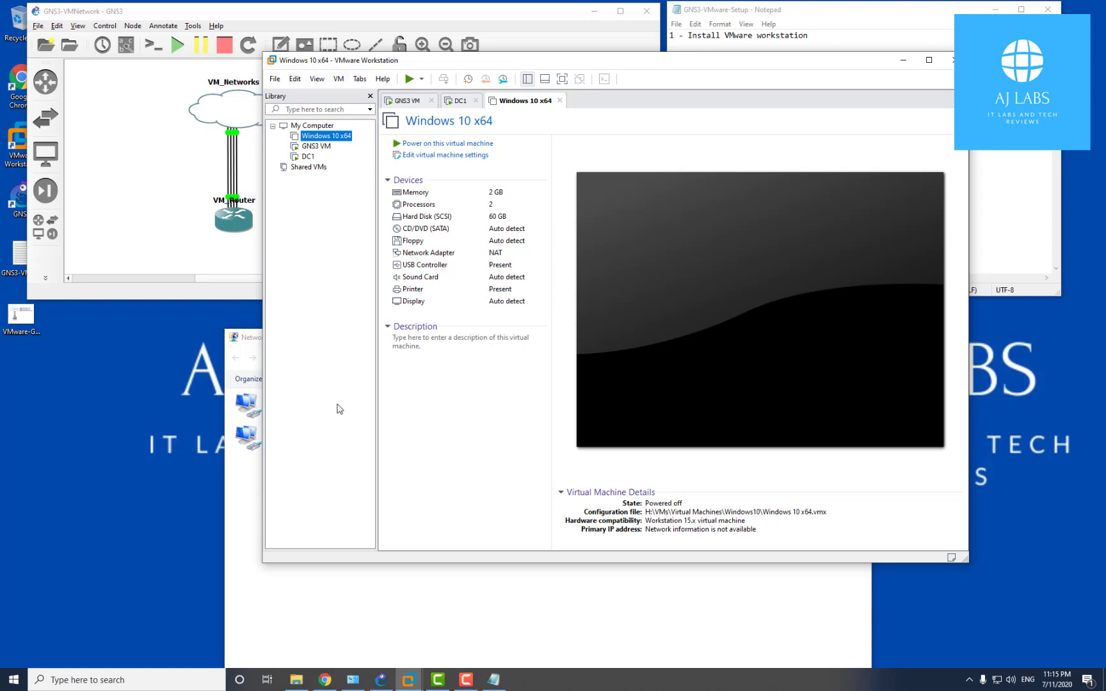
{"action": "left_click", "coordinate": [169, 224]}
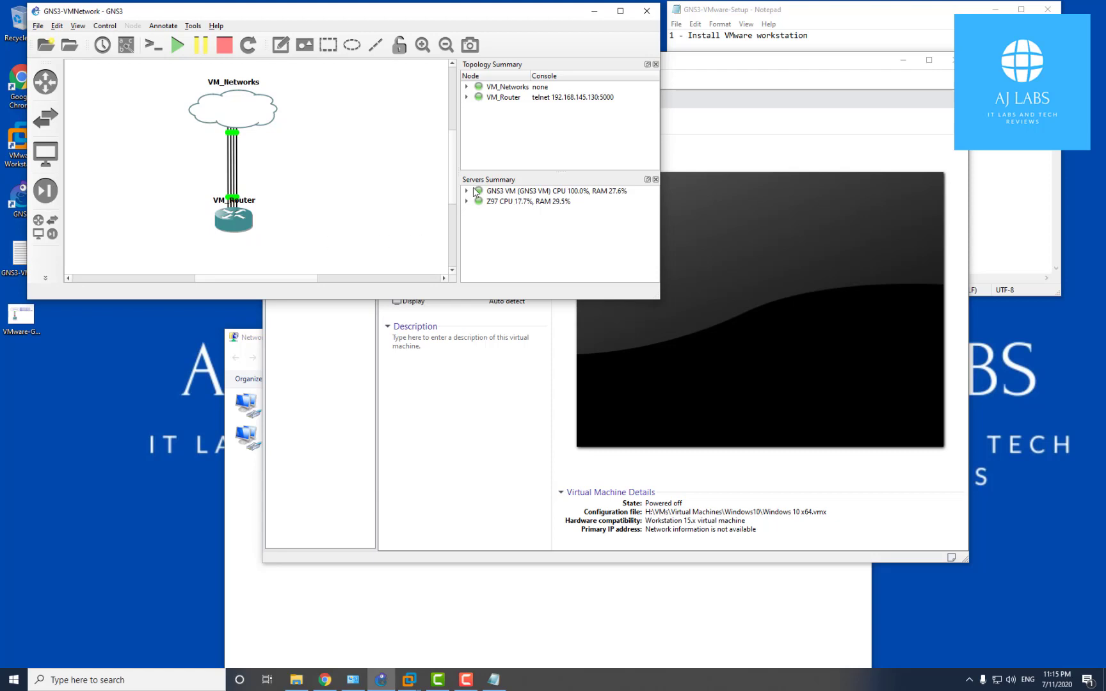
{"action": "left_click_drag", "start_coordinate": [452, 189], "coordinate": [453, 209]}
{"action": "left_click_drag", "start_coordinate": [452, 177], "coordinate": [452, 188]}
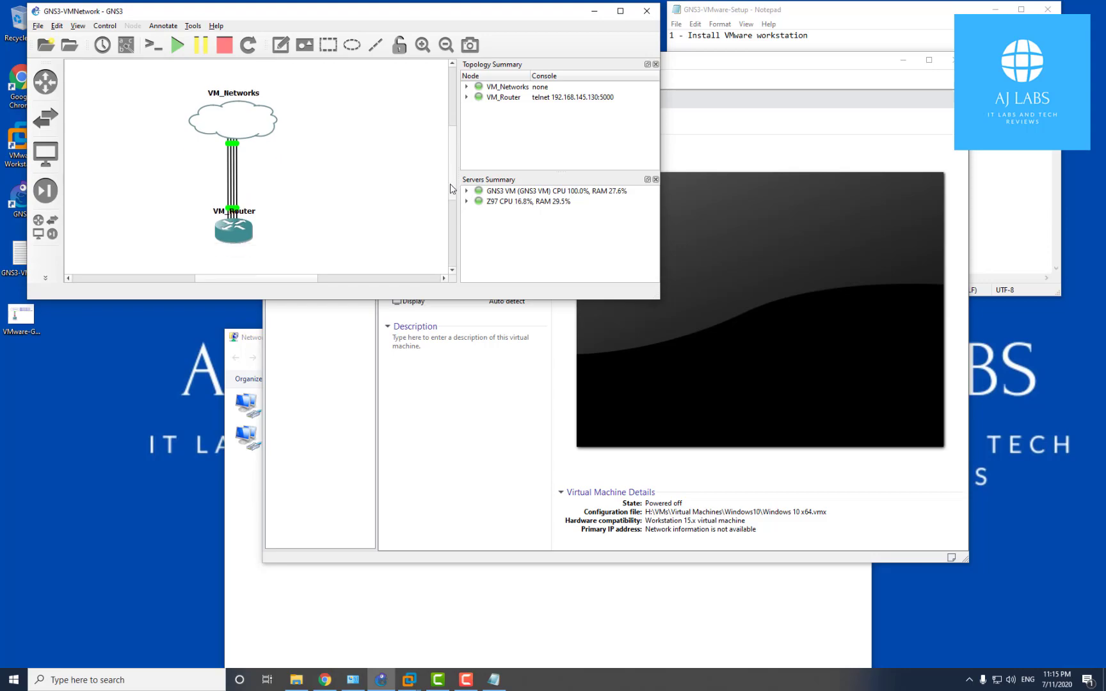